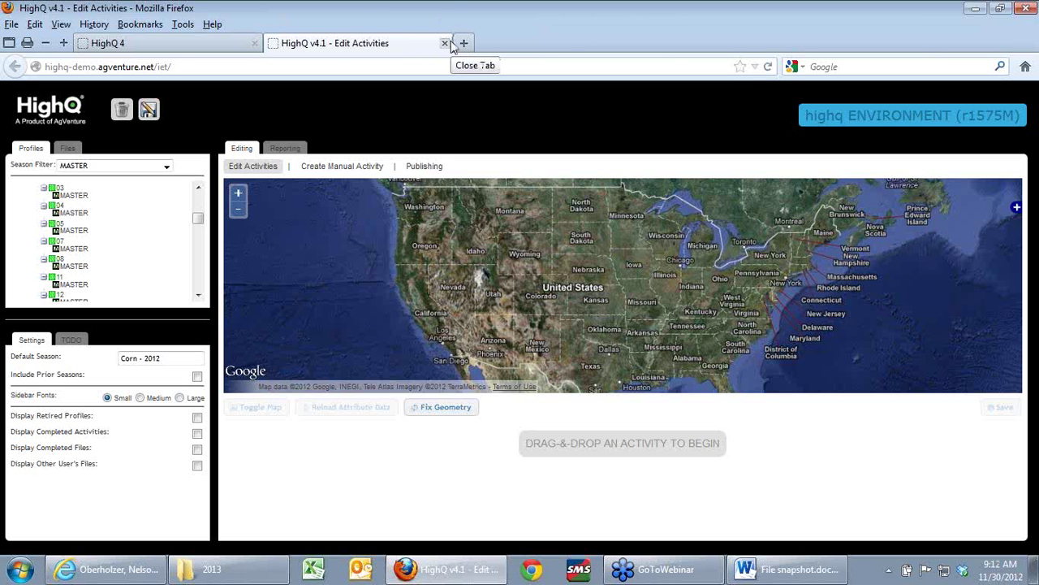
Switch to the HighQ 4 page and expand the Willard dealer, Frederick location and grower to list the grower's farms
click(174, 49)
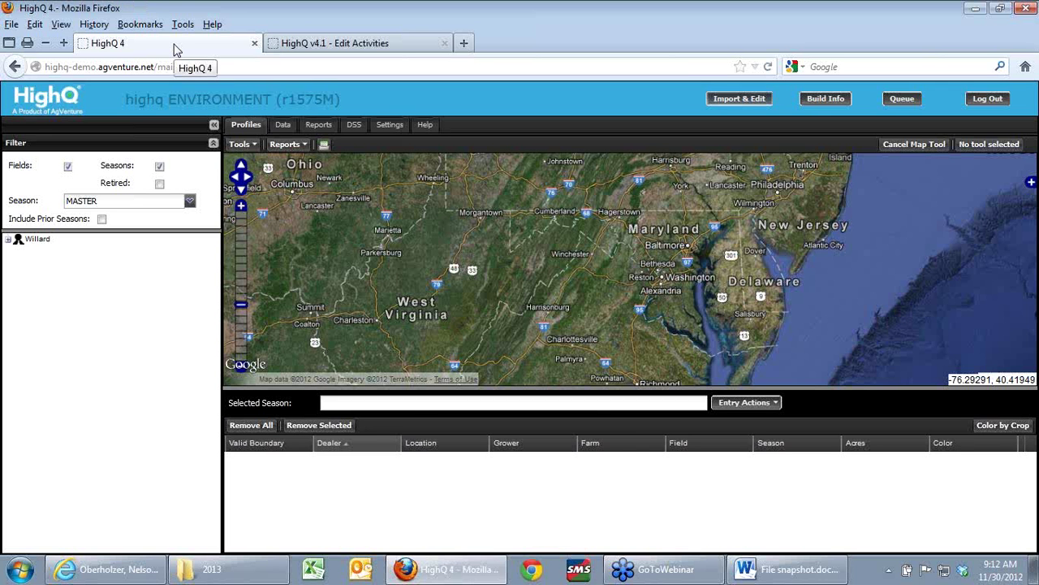
click(9, 241)
click(19, 252)
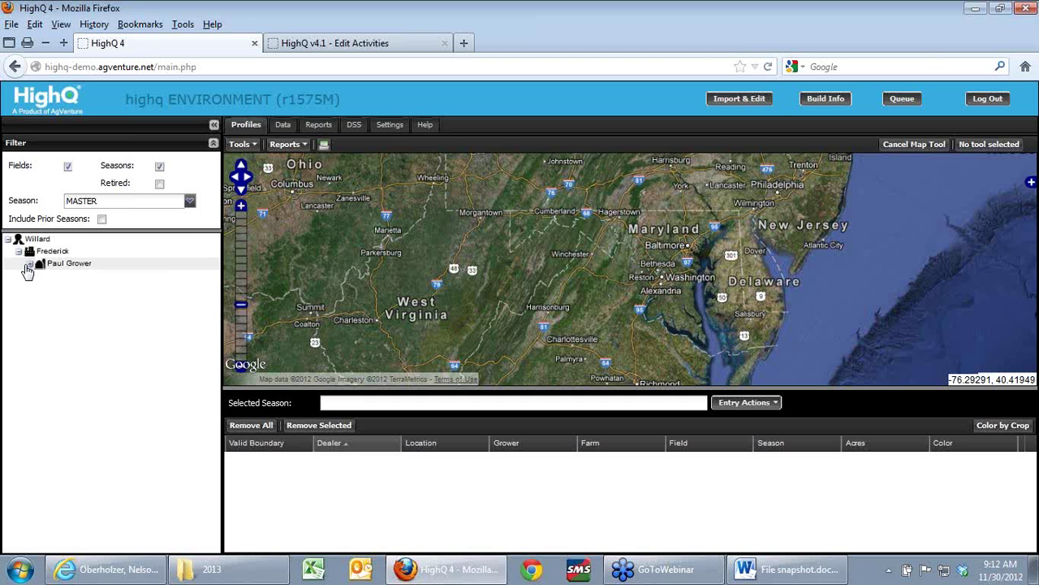
click(30, 266)
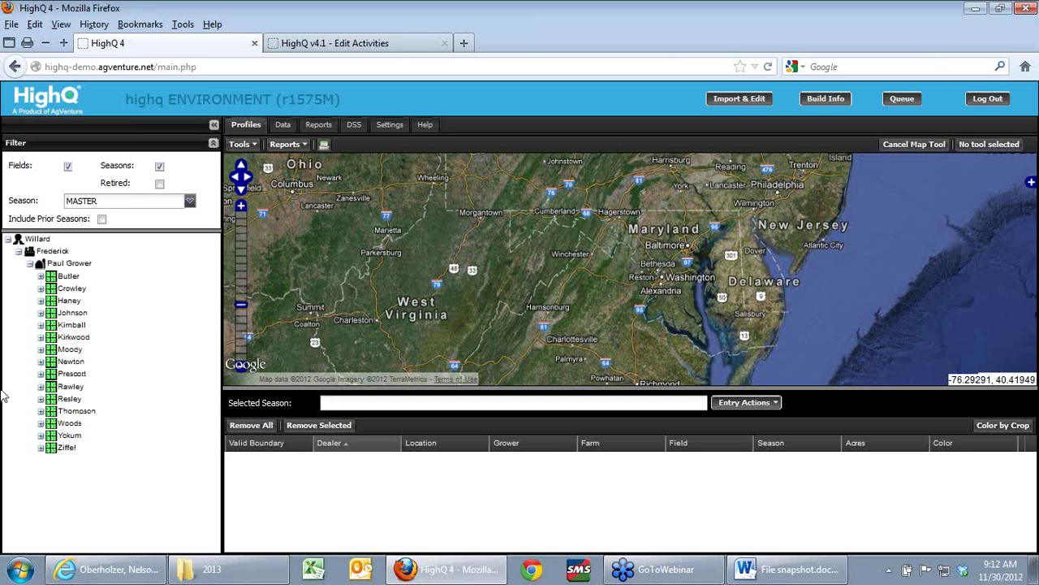
Expand the Ziffel farm and its fields 04, 05 and 06 down to their MASTER seasons
click(42, 450)
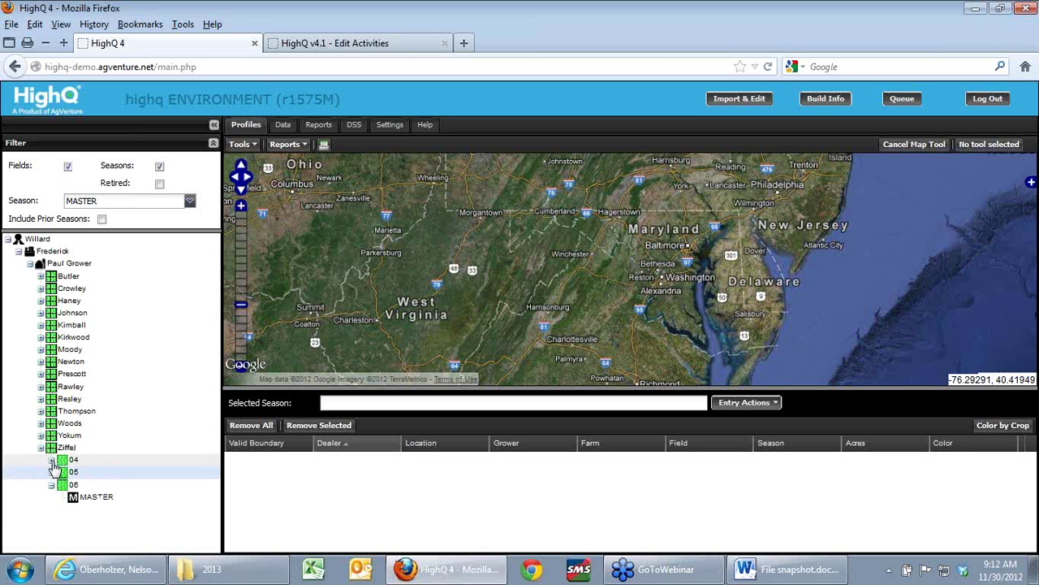
click(54, 473)
click(52, 460)
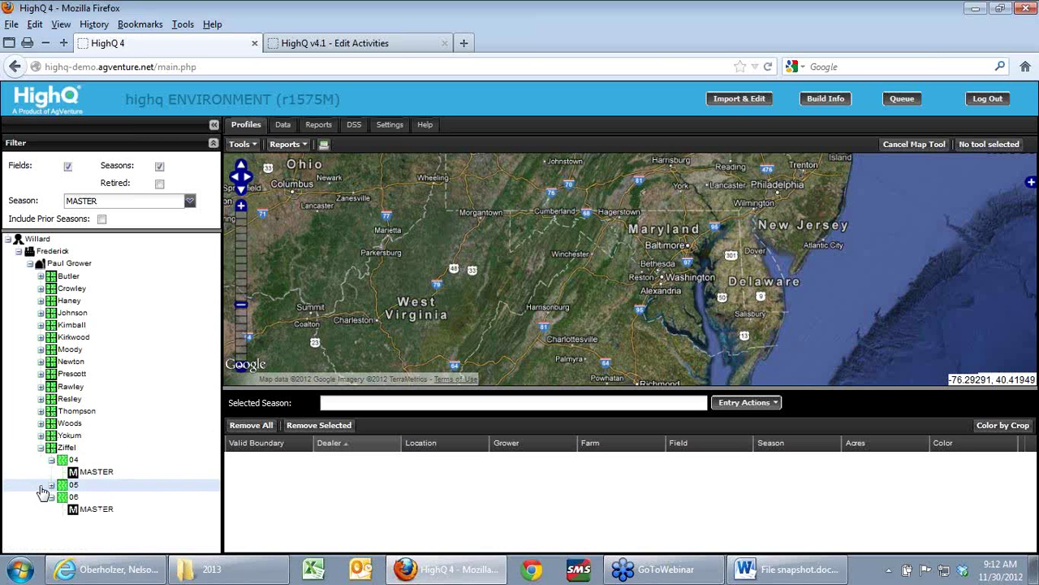
click(51, 486)
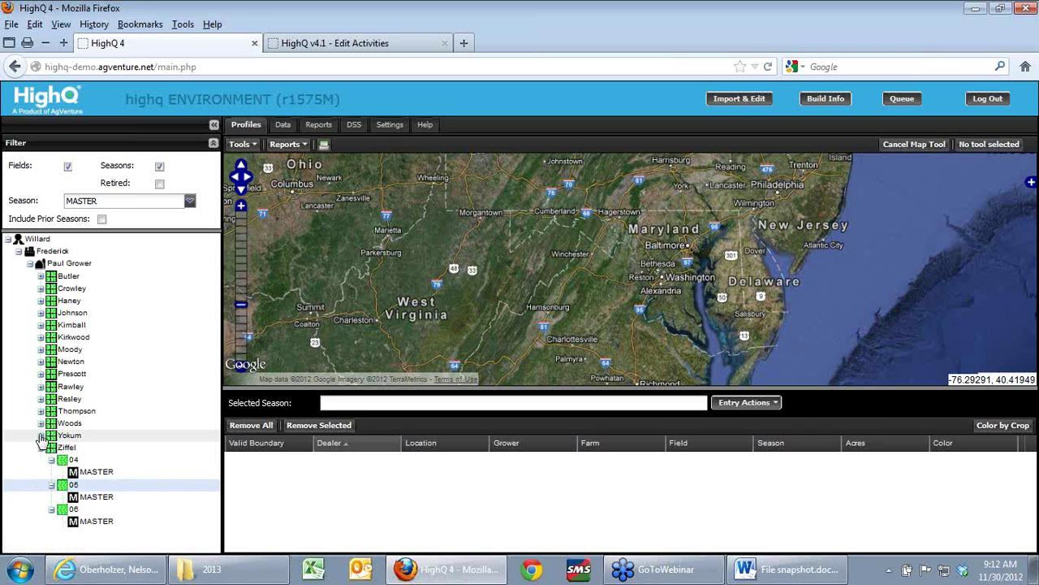
Expand the Yokum farm and its fields 1 and 2 down to their MASTER seasons
click(41, 436)
click(51, 457)
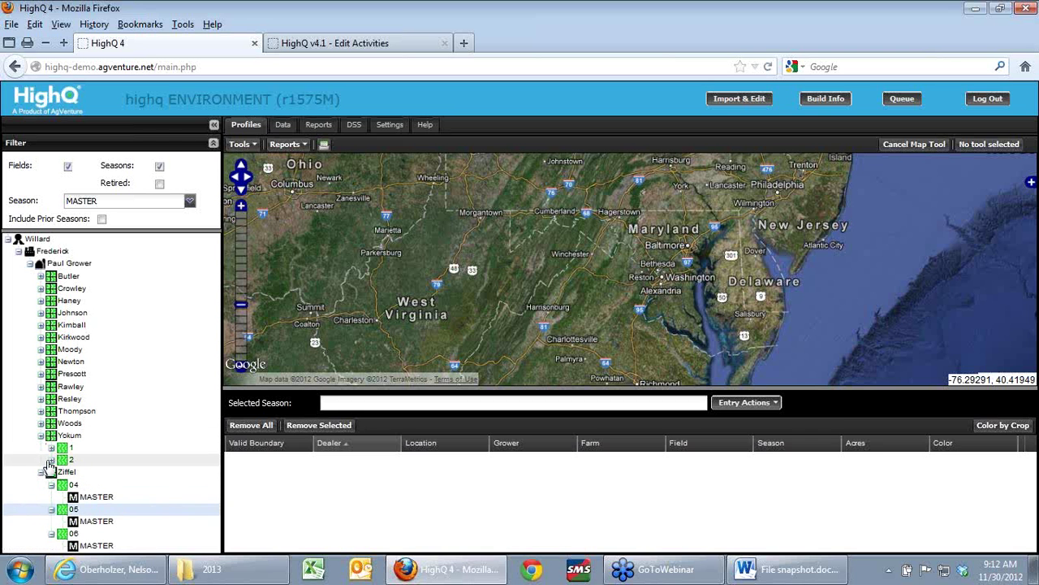
click(51, 447)
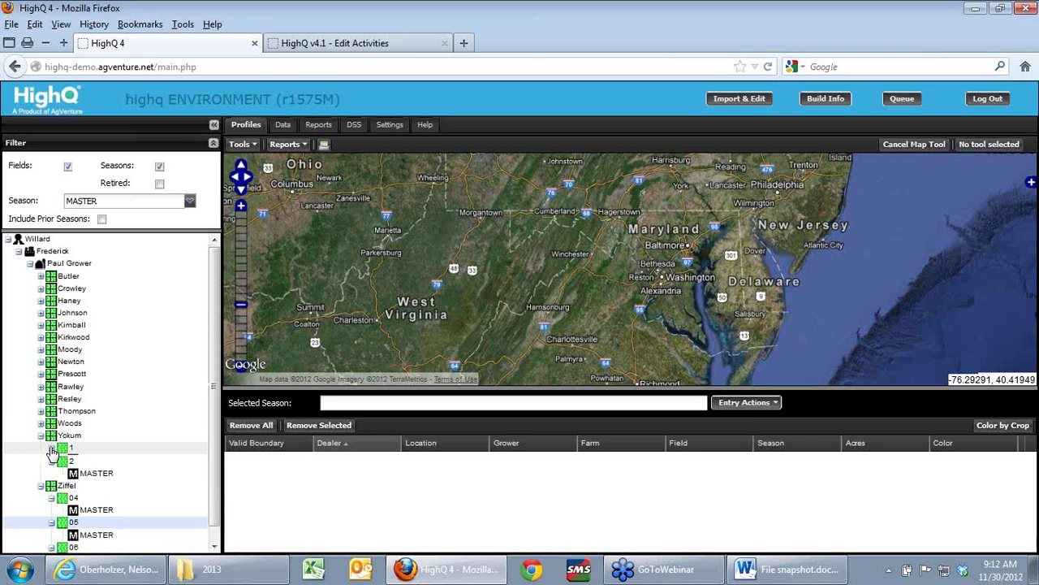
Expand the Woods farm and all its fields, 01 through 08, down to their MASTER seasons
click(39, 423)
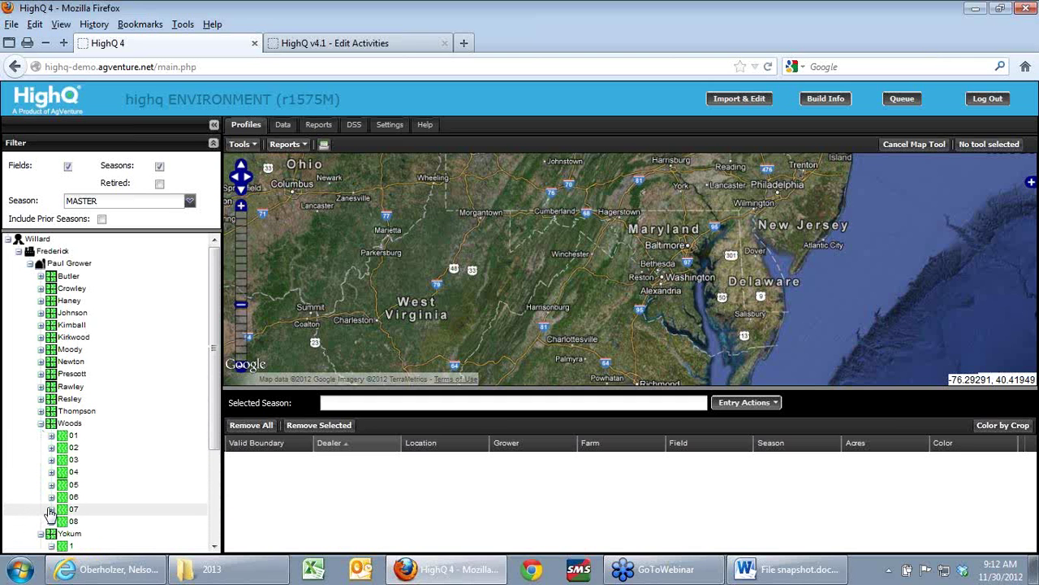
click(51, 509)
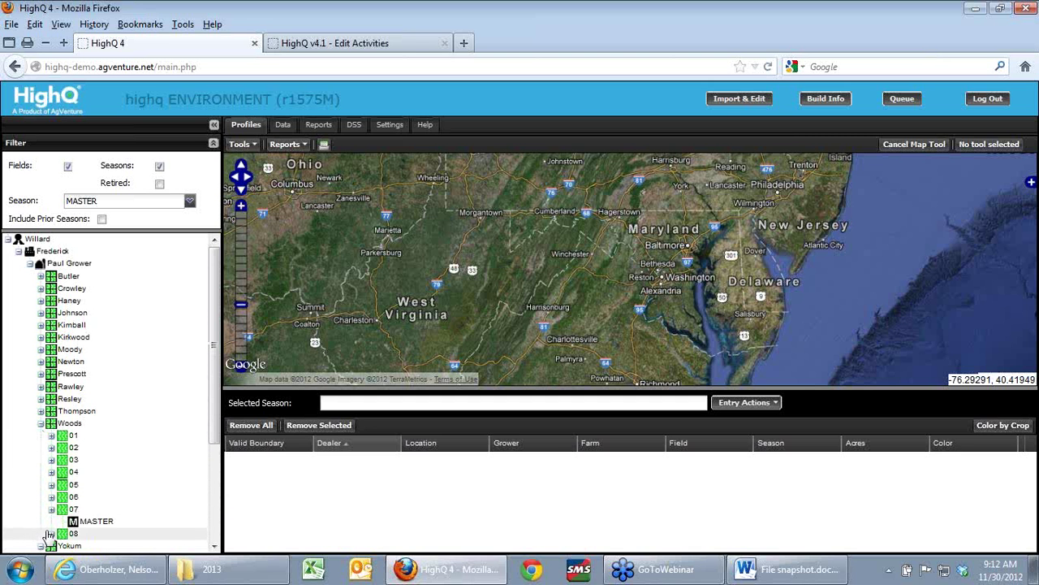
click(51, 533)
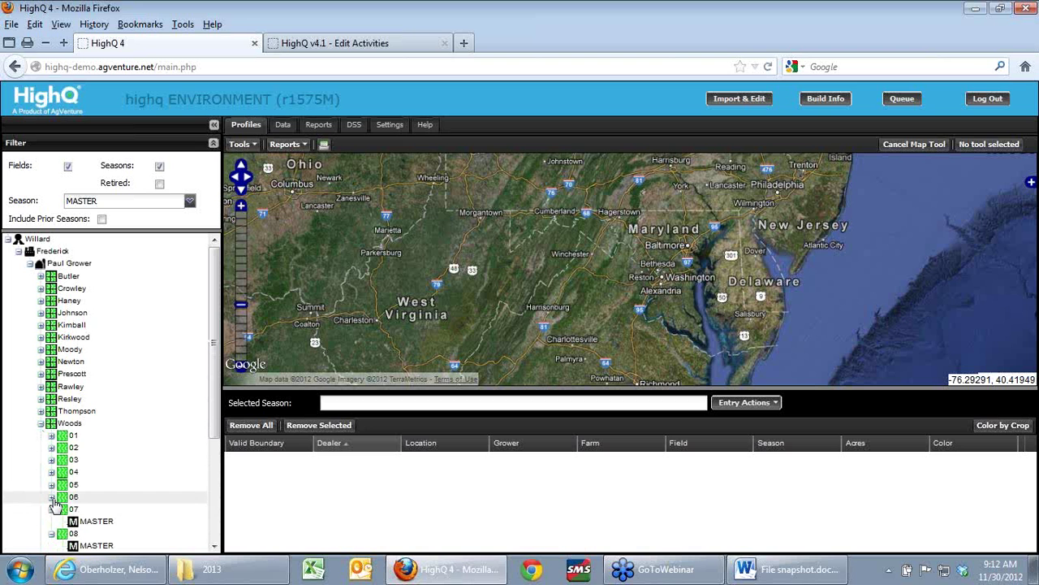
click(51, 494)
click(51, 484)
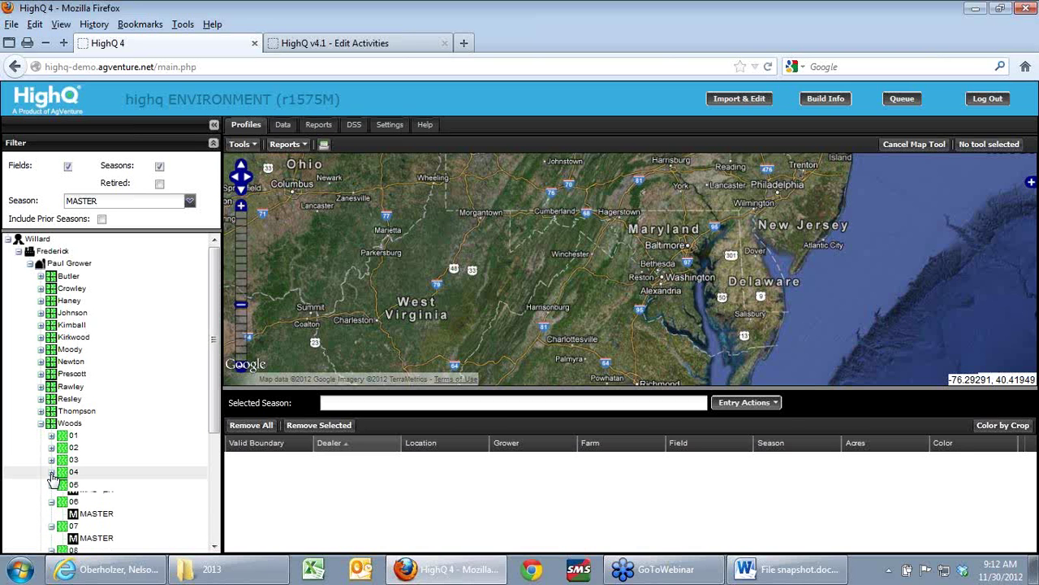
click(51, 472)
click(51, 459)
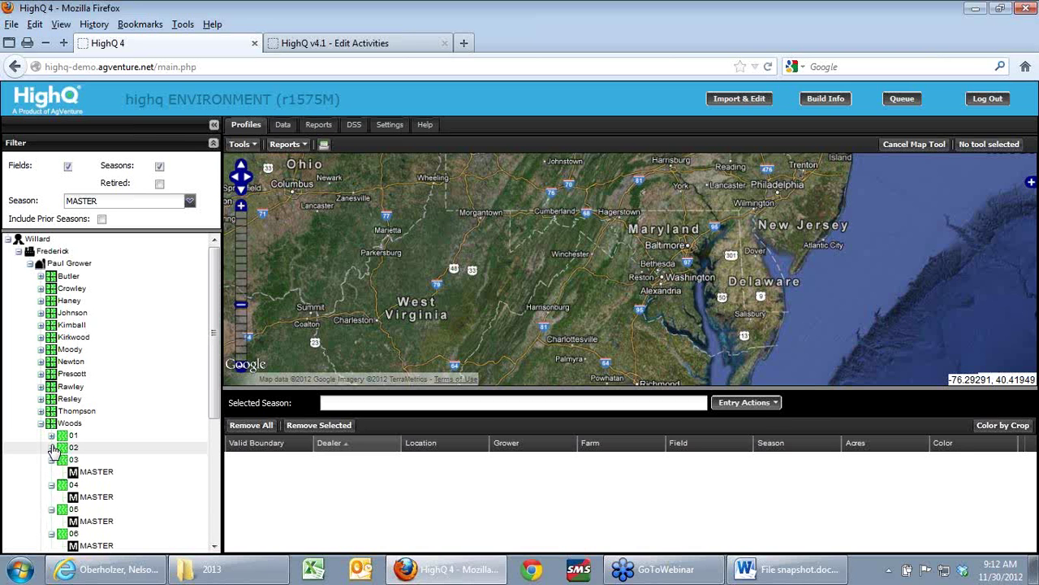
click(51, 447)
click(50, 437)
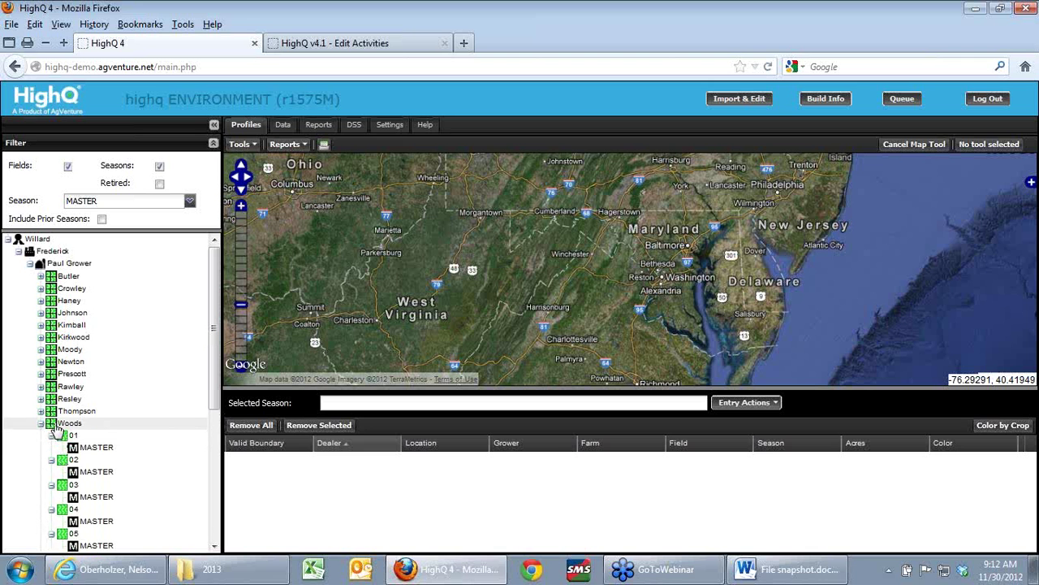
Expand field 01 of the Thompson farm and fields 01, 02 and 03 of the Resley farm down to their MASTER seasons
click(41, 411)
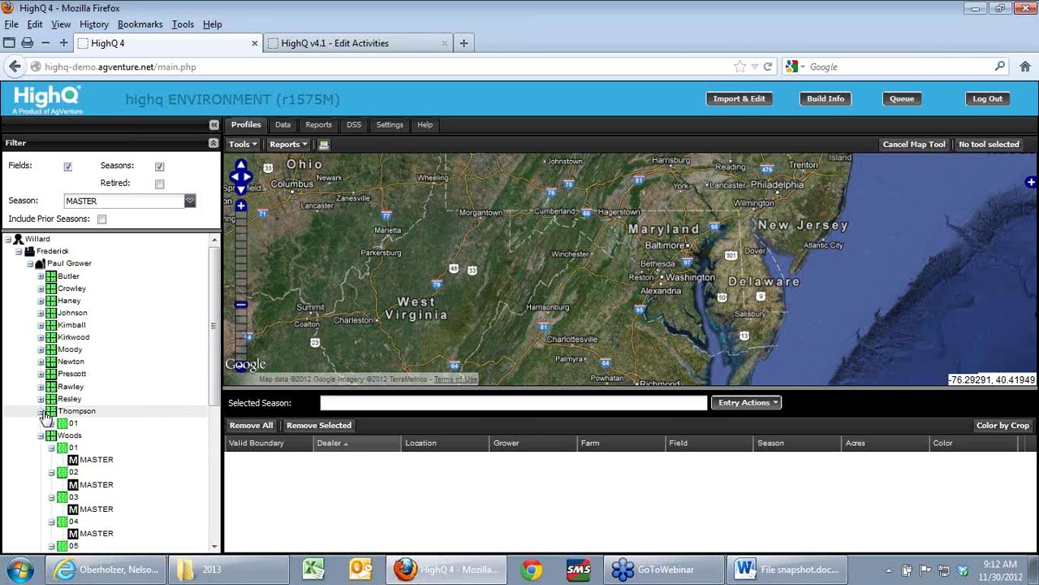
click(51, 423)
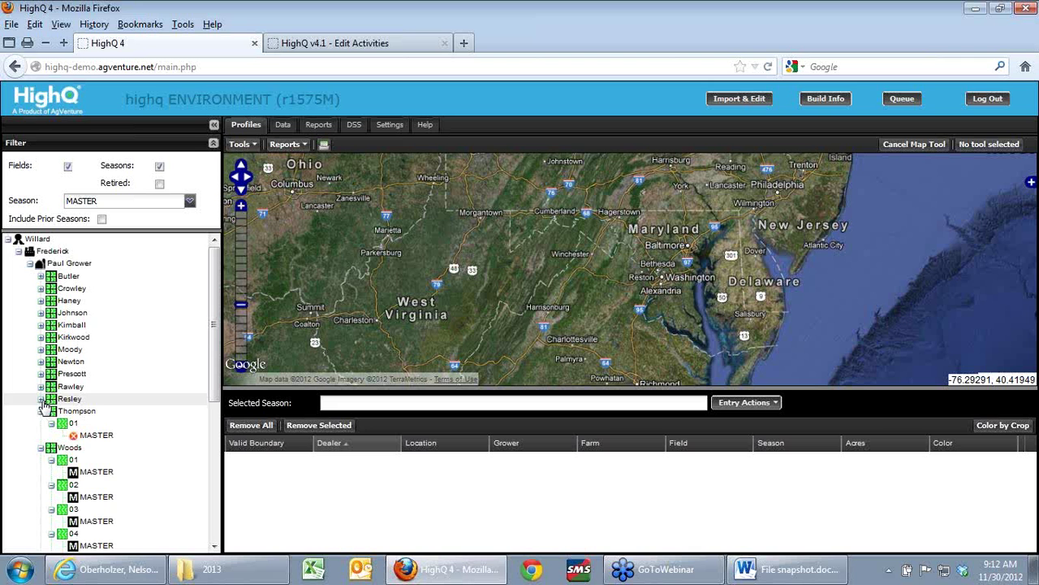
click(40, 399)
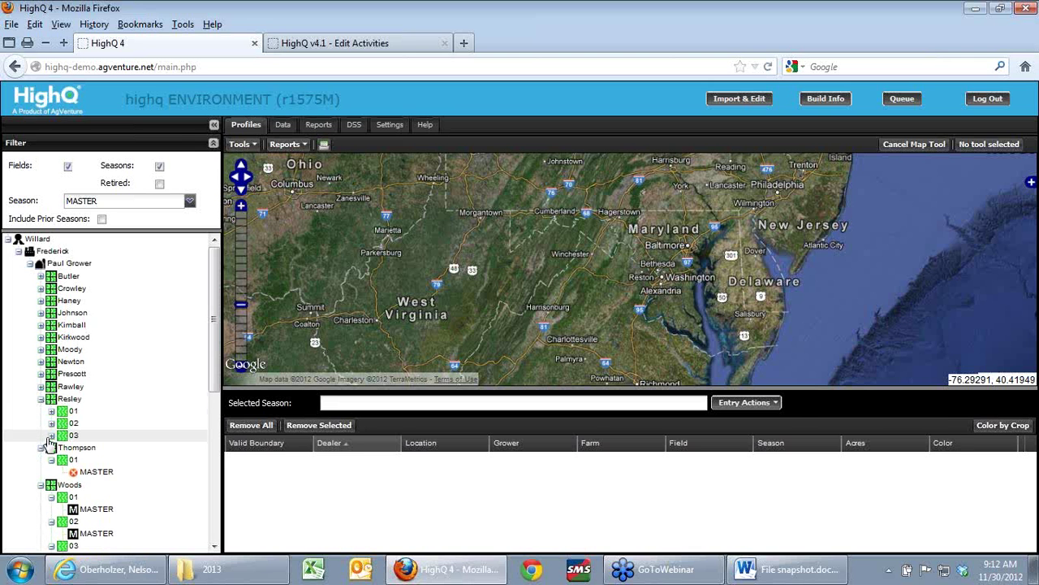
click(52, 435)
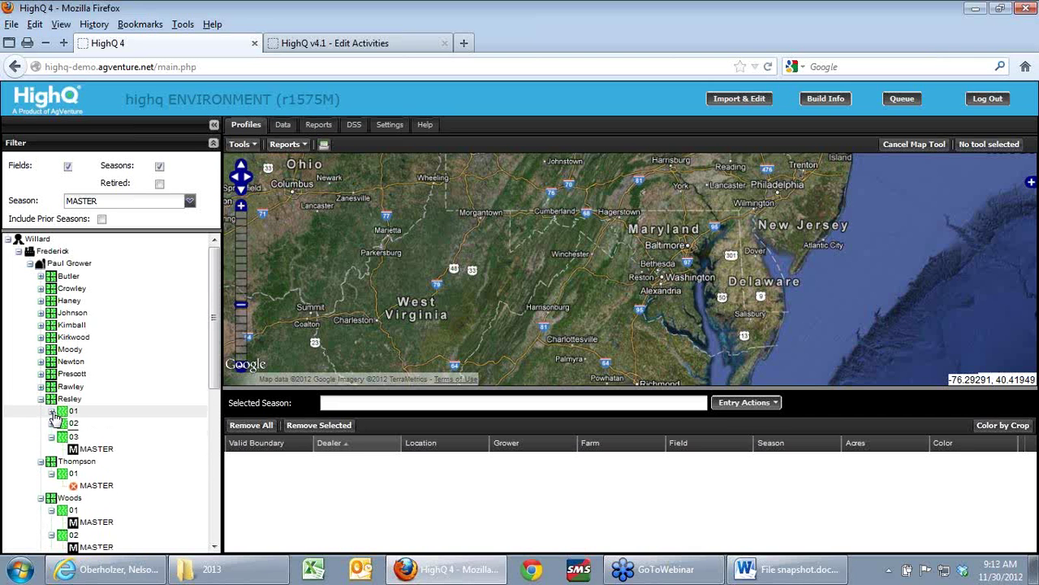
click(51, 411)
click(51, 436)
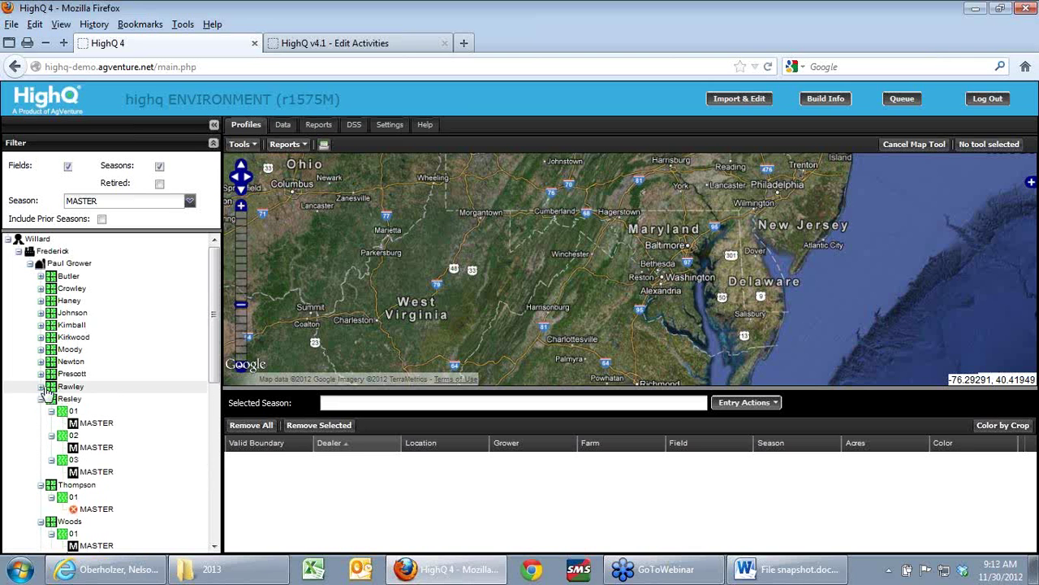
Expand the Rawley farm's fields 04, 05, 05A, 06 and 08 and the Prescott farm's field 01 down to their MASTER seasons
click(40, 386)
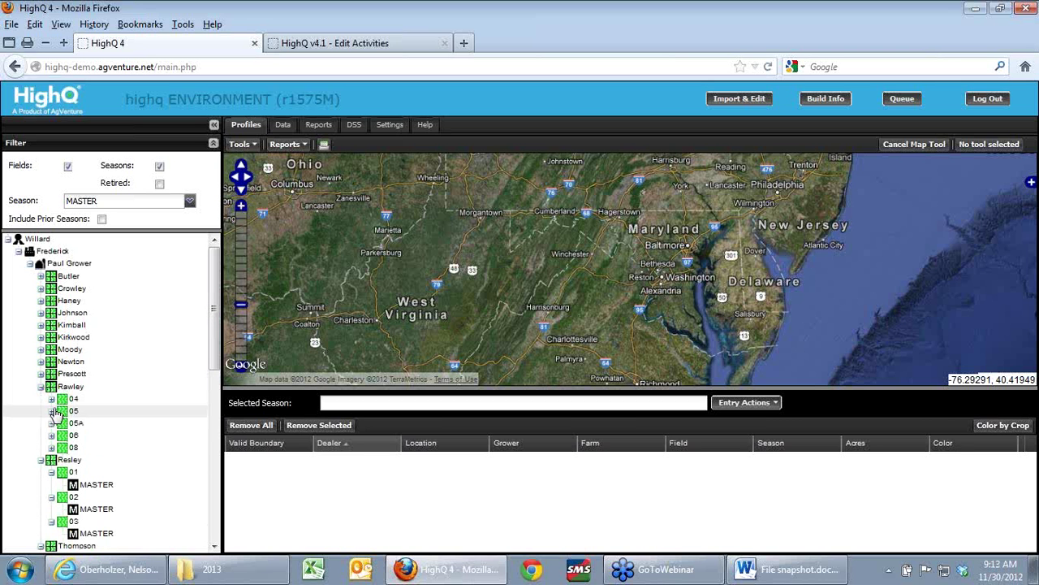
click(51, 448)
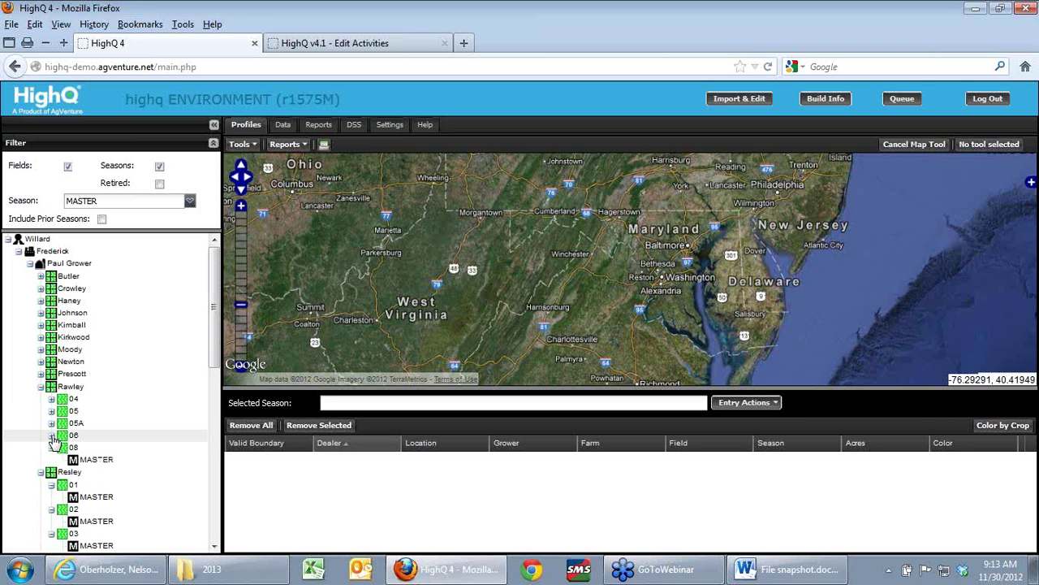
click(51, 423)
click(51, 447)
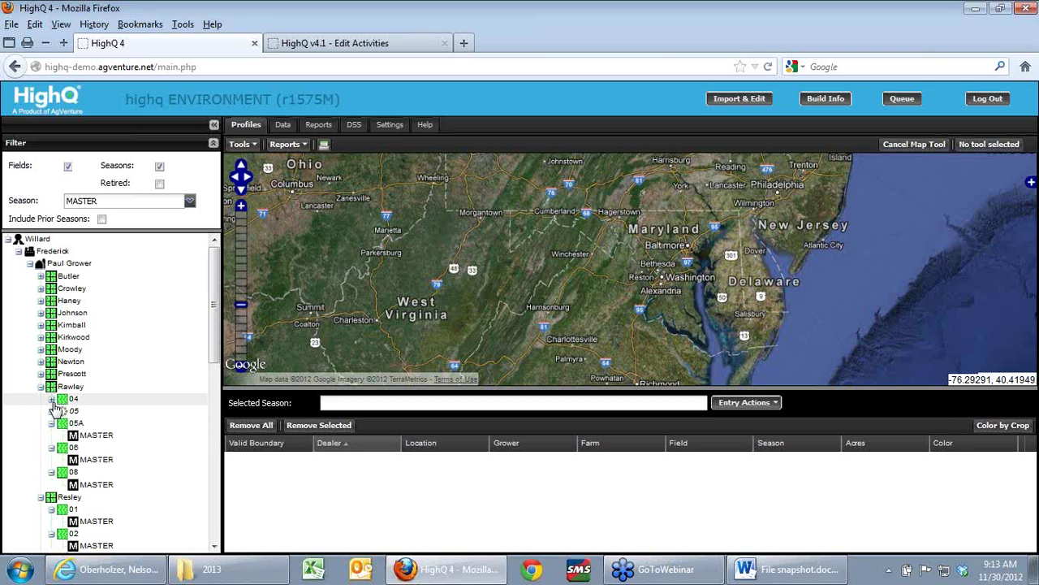
click(52, 411)
click(51, 400)
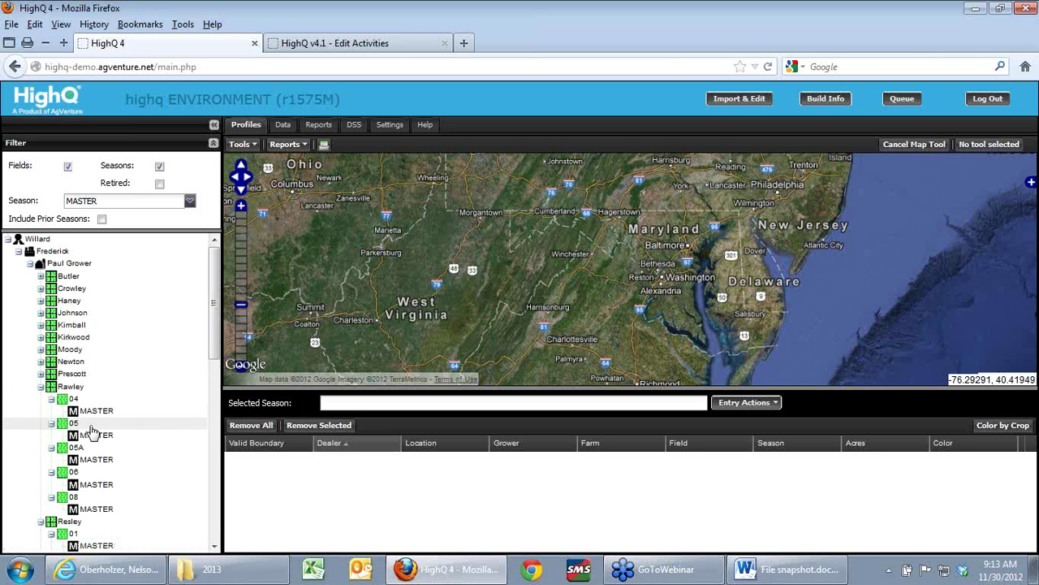
click(41, 373)
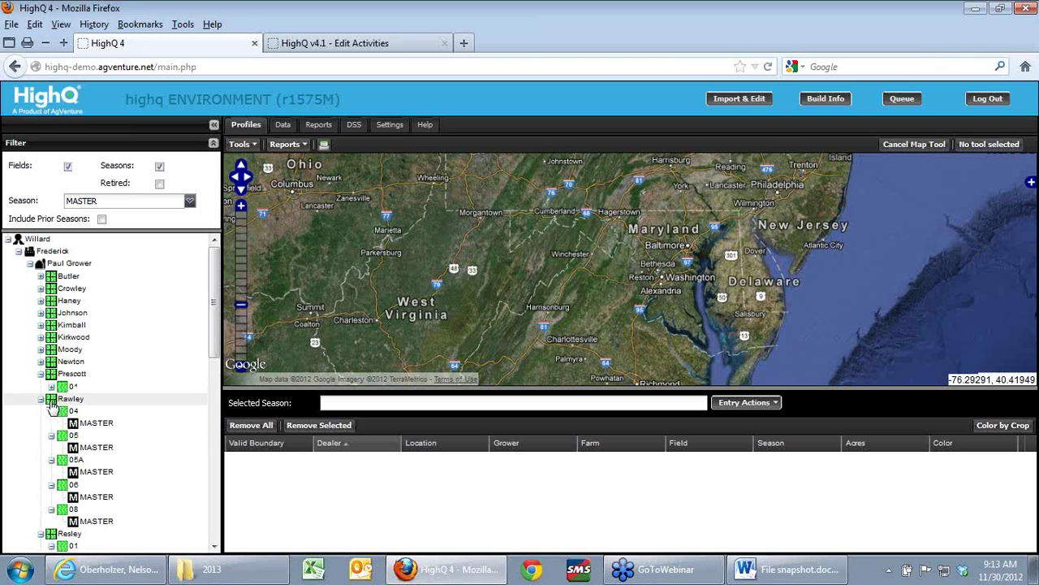
click(51, 387)
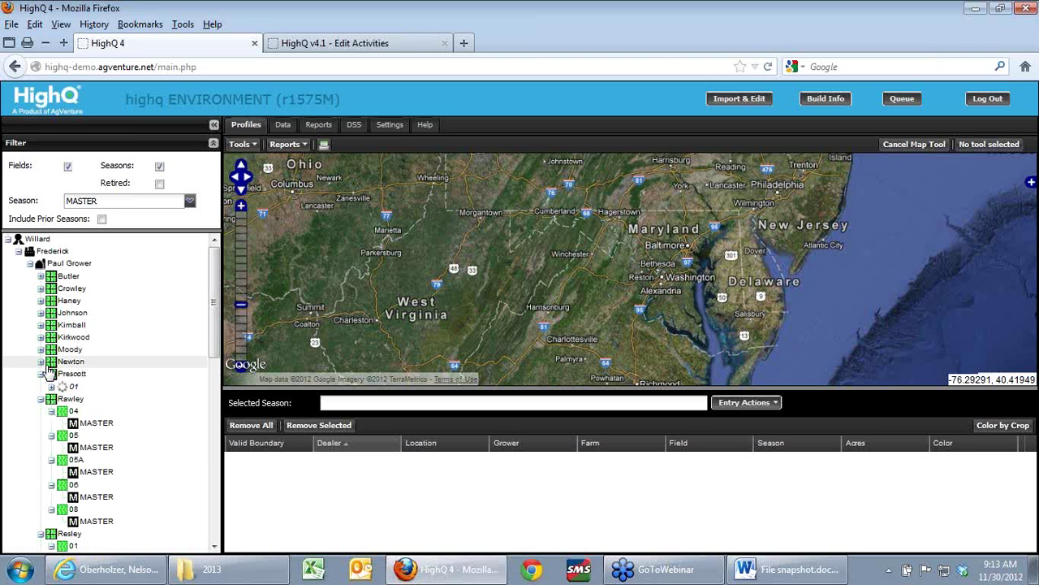
Expand all fields of the Newton farm, 02 through 10, and the Moody farm's Mason Island field down to their MASTER seasons
click(42, 361)
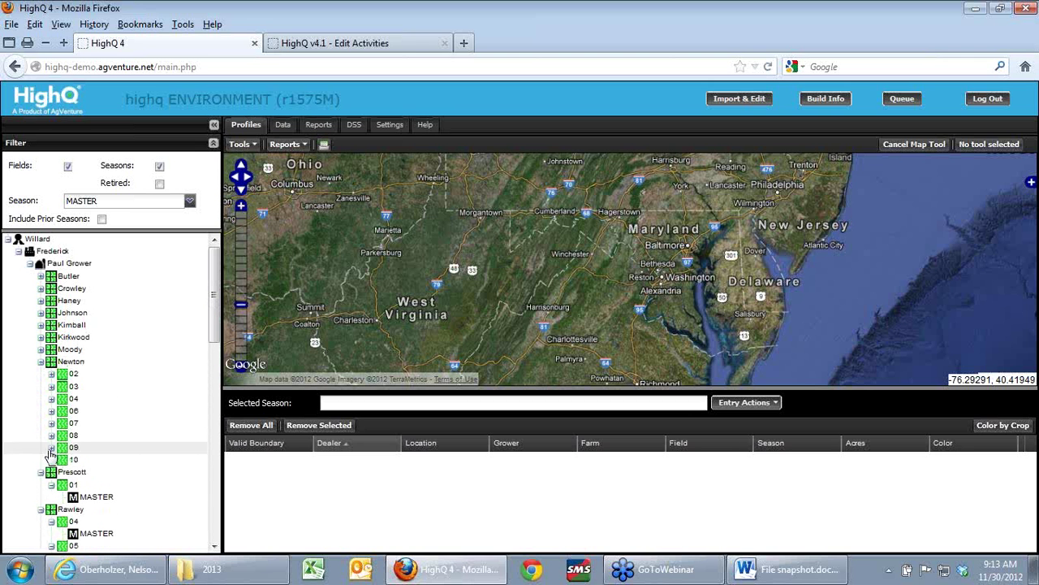
click(51, 459)
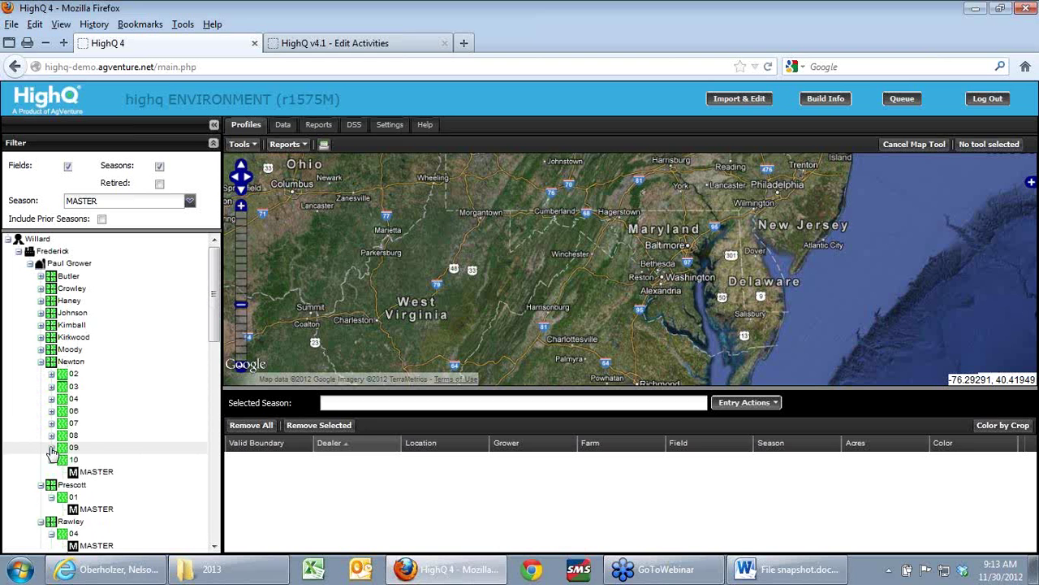
click(51, 448)
click(51, 435)
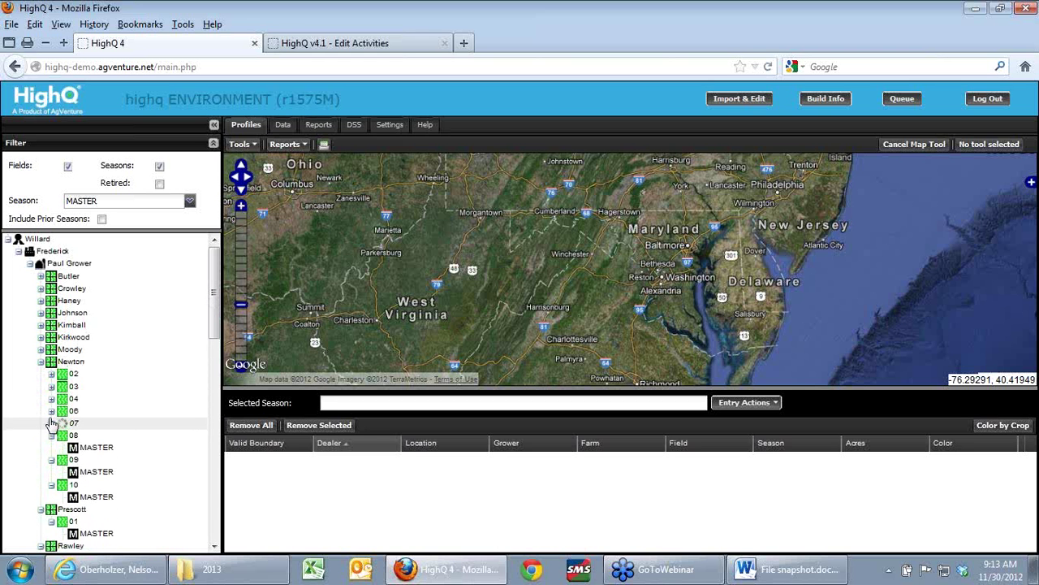
click(51, 423)
click(52, 411)
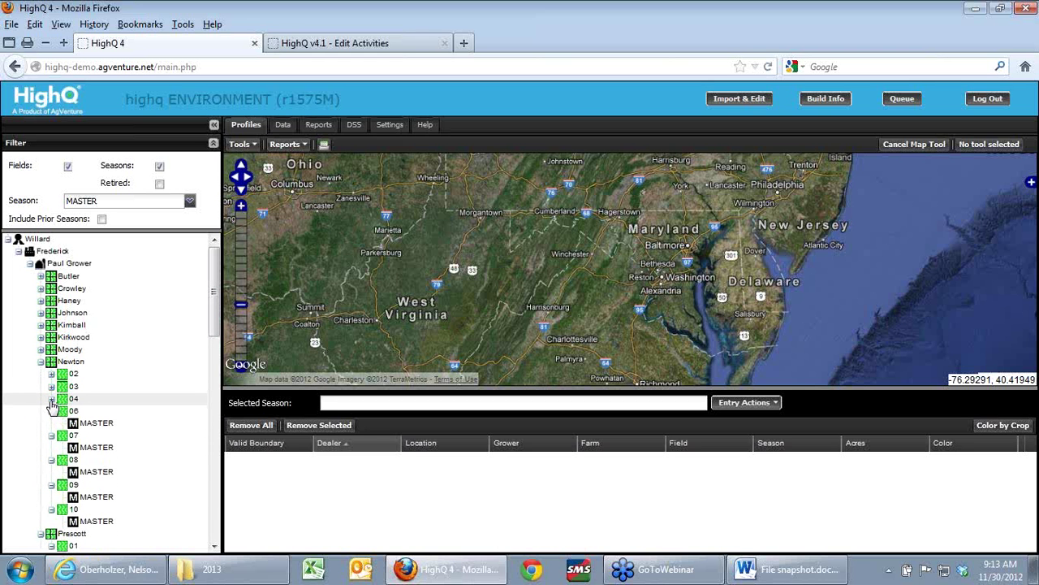
click(51, 398)
click(51, 386)
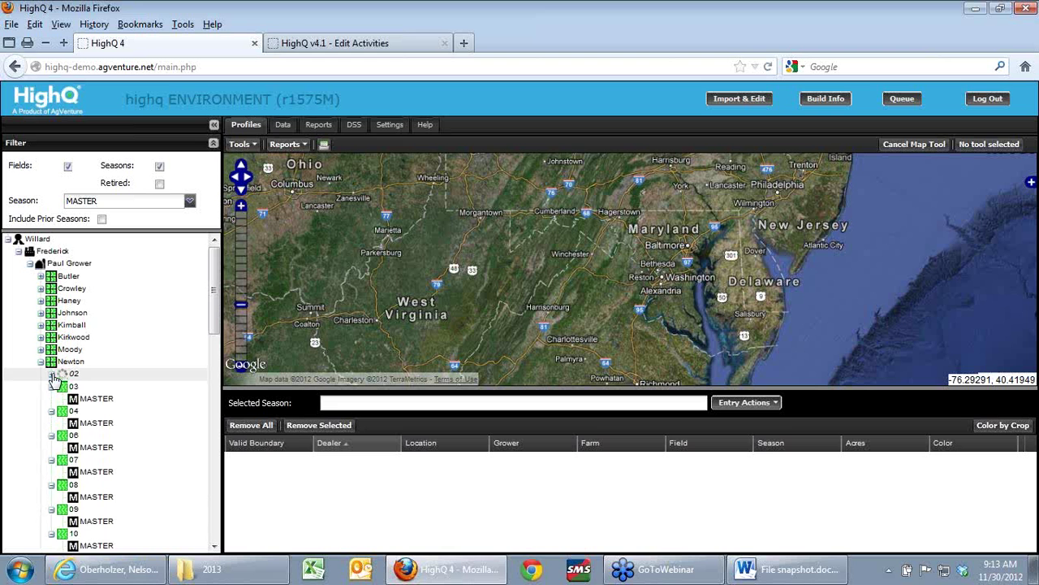
click(51, 374)
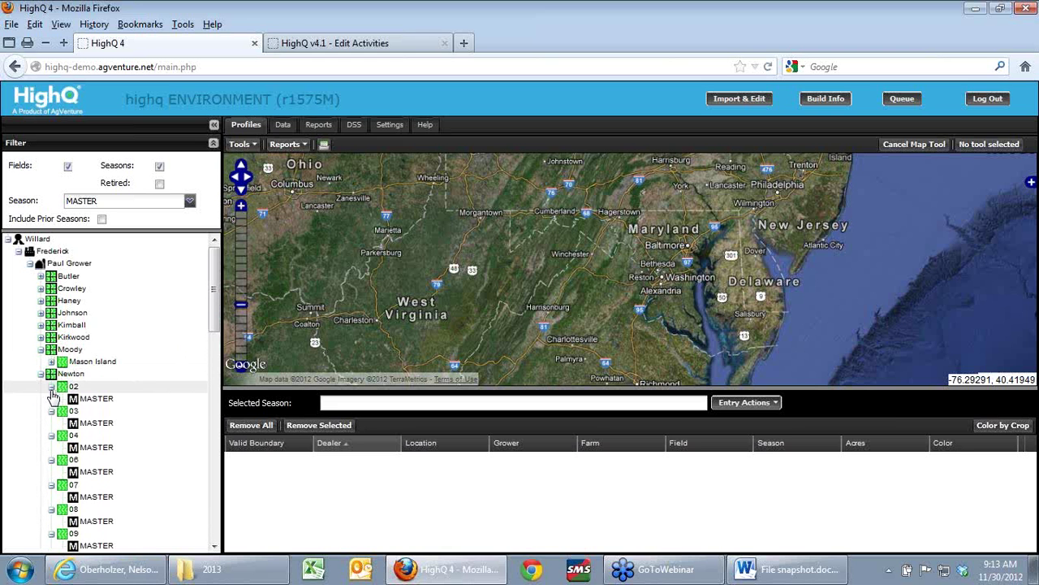
click(50, 361)
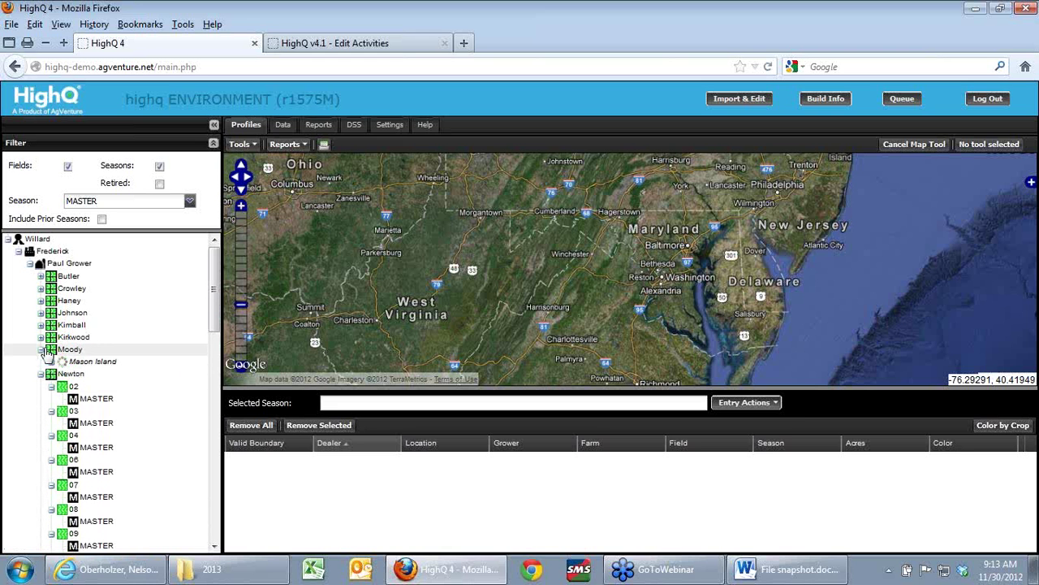
Expand the Kirkwood farm and all its fields, 06 through 22, down to their MASTER seasons
click(40, 337)
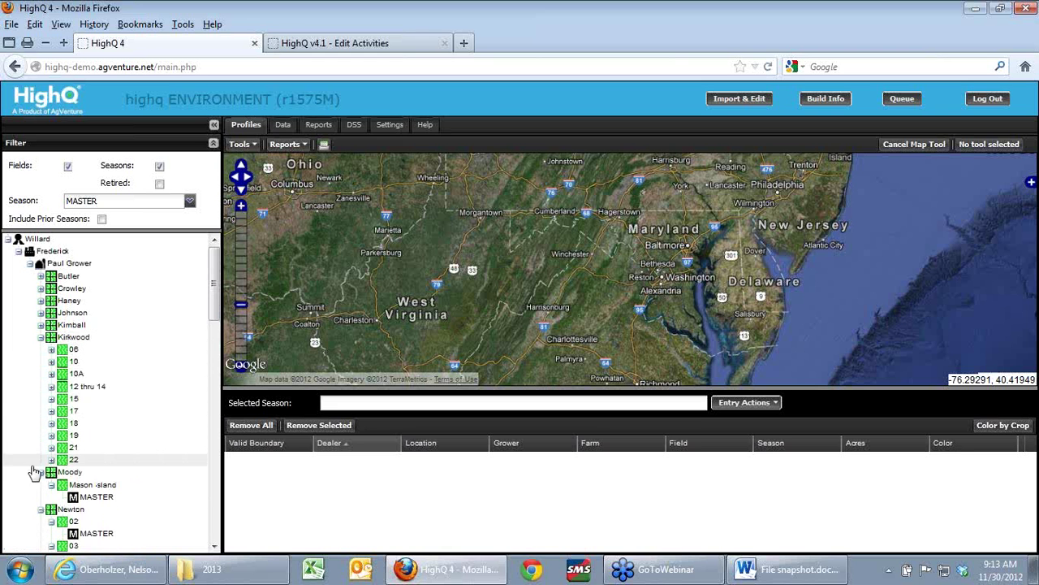
click(51, 459)
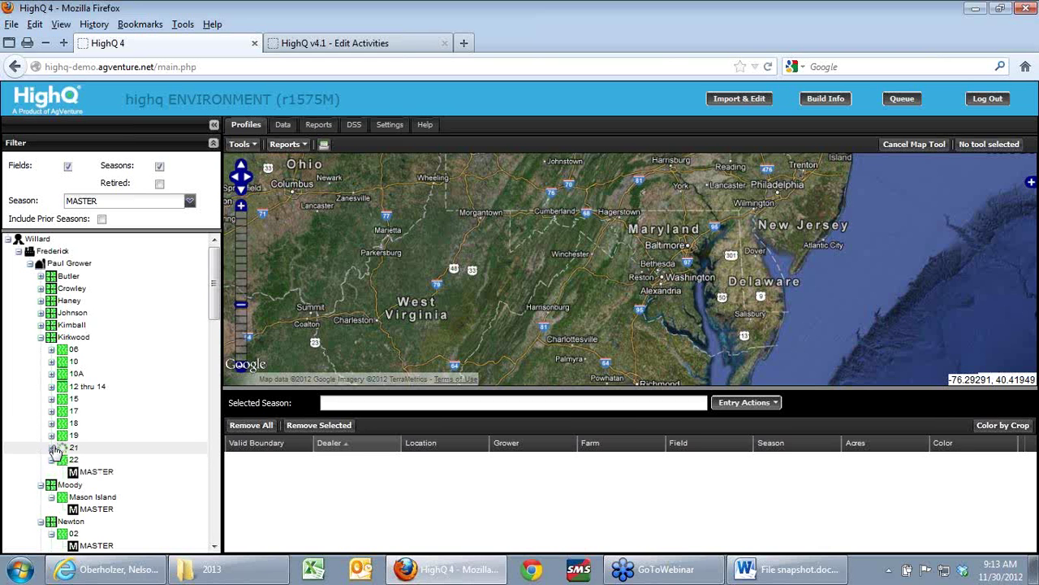
click(51, 447)
click(51, 436)
click(51, 423)
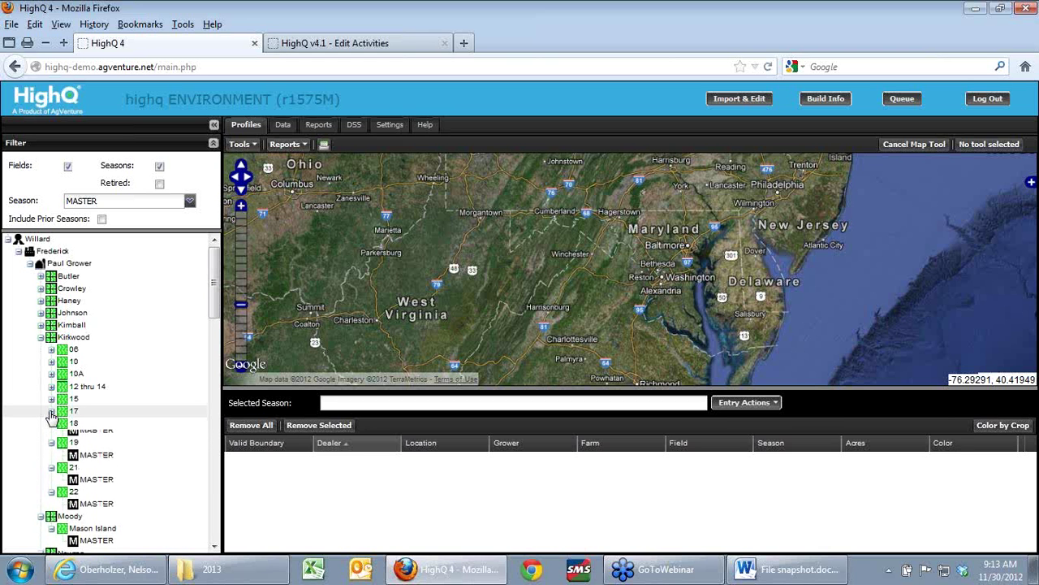
click(51, 411)
click(51, 399)
click(52, 387)
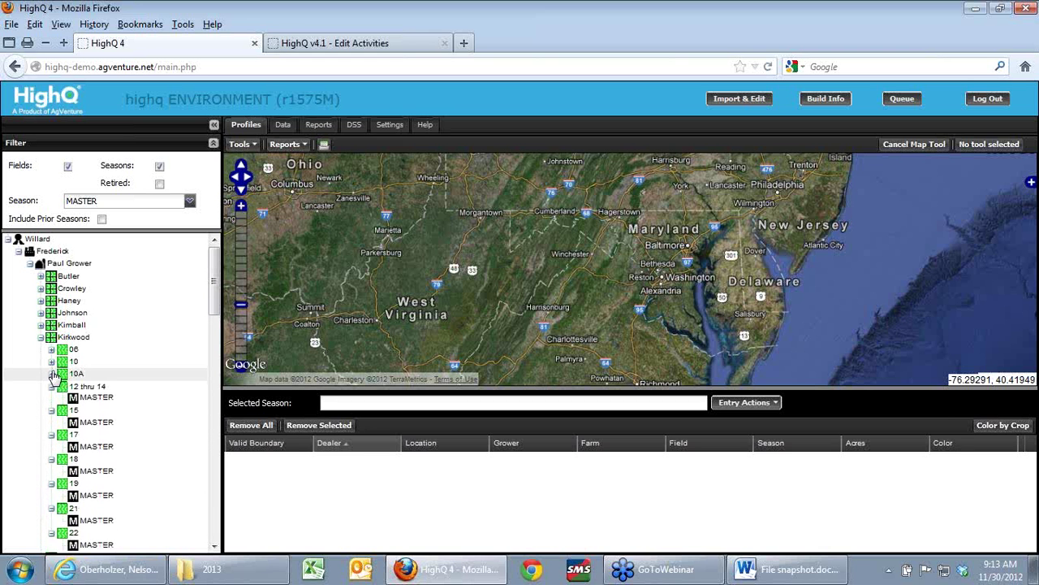
click(51, 374)
click(52, 361)
click(51, 349)
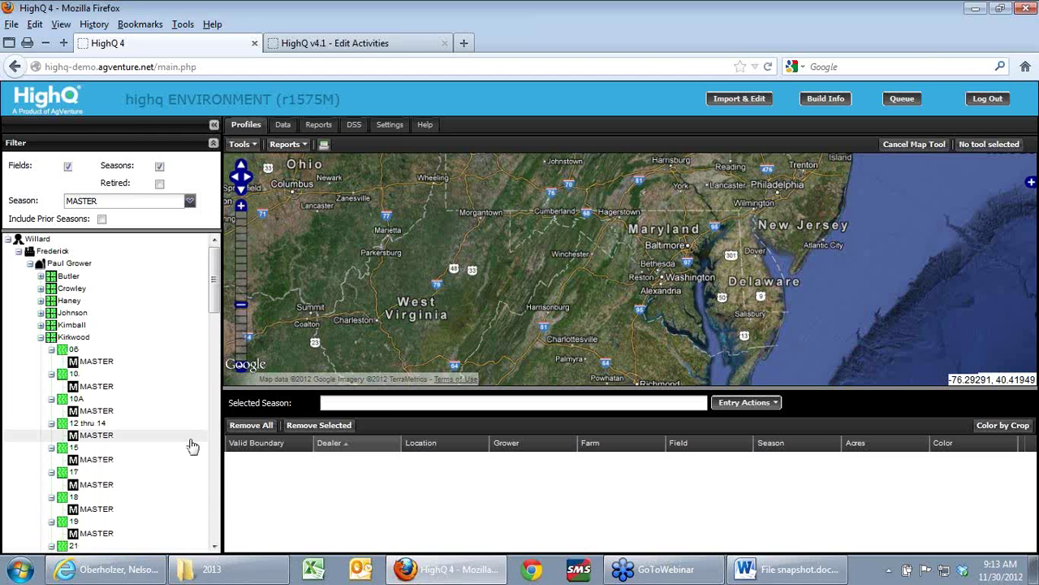
Expand the Kimball farm and all its fields, 01 through 09 and GY, down to their MASTER seasons
click(41, 326)
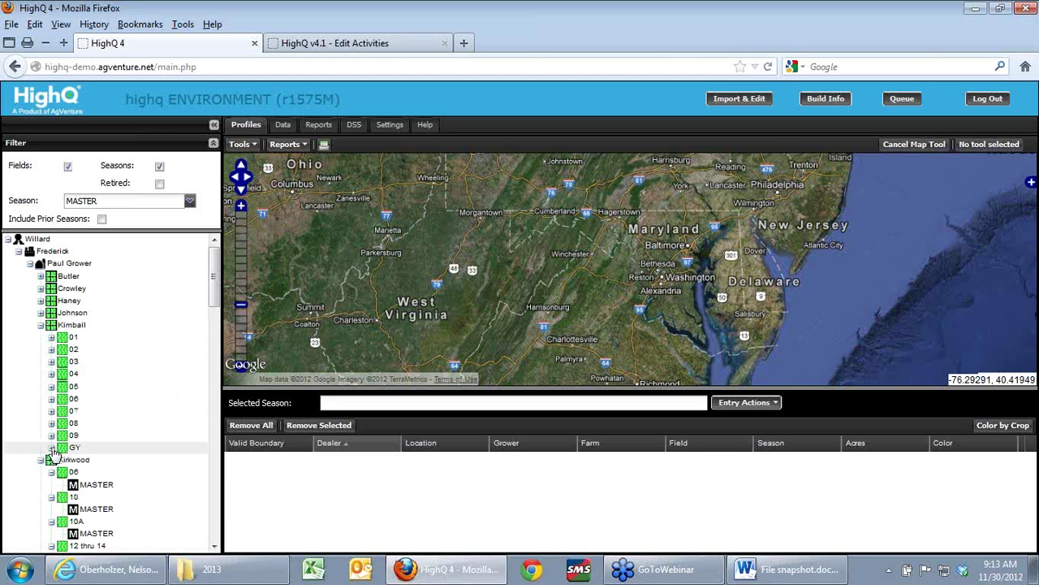
click(51, 447)
click(51, 435)
click(51, 423)
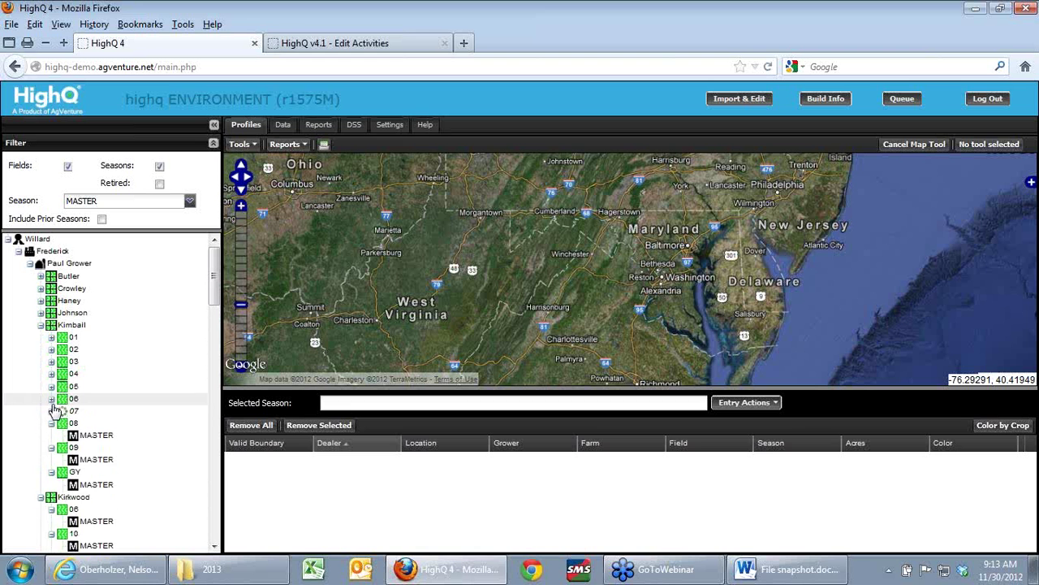
click(51, 410)
click(52, 399)
click(51, 387)
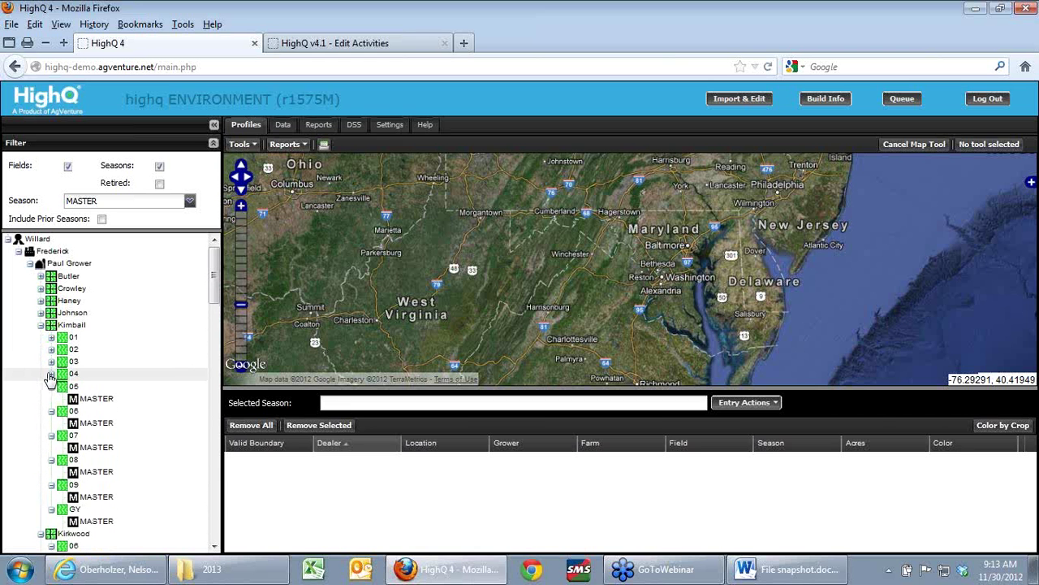
click(52, 374)
click(52, 361)
click(51, 349)
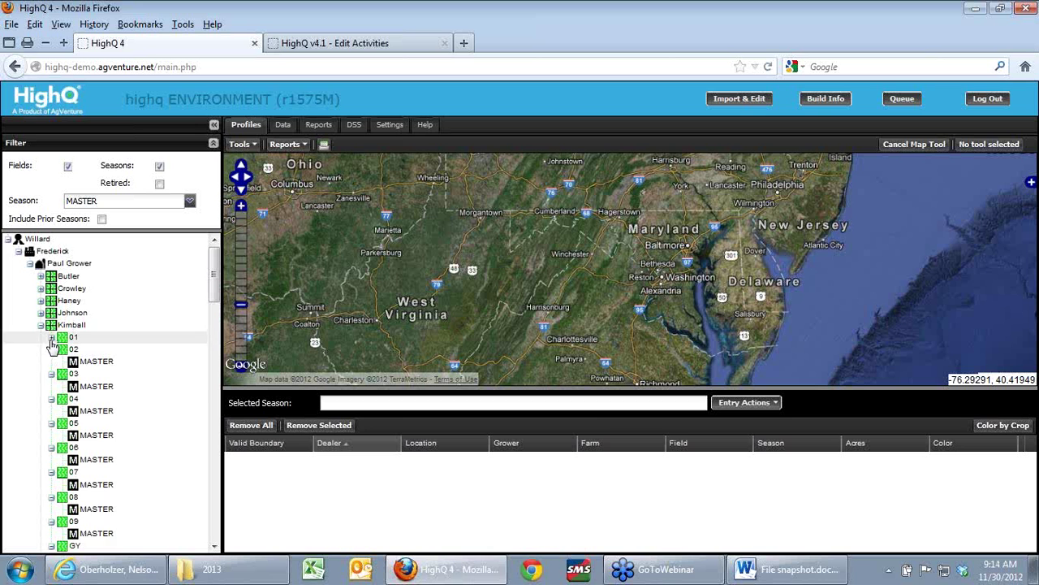
click(52, 337)
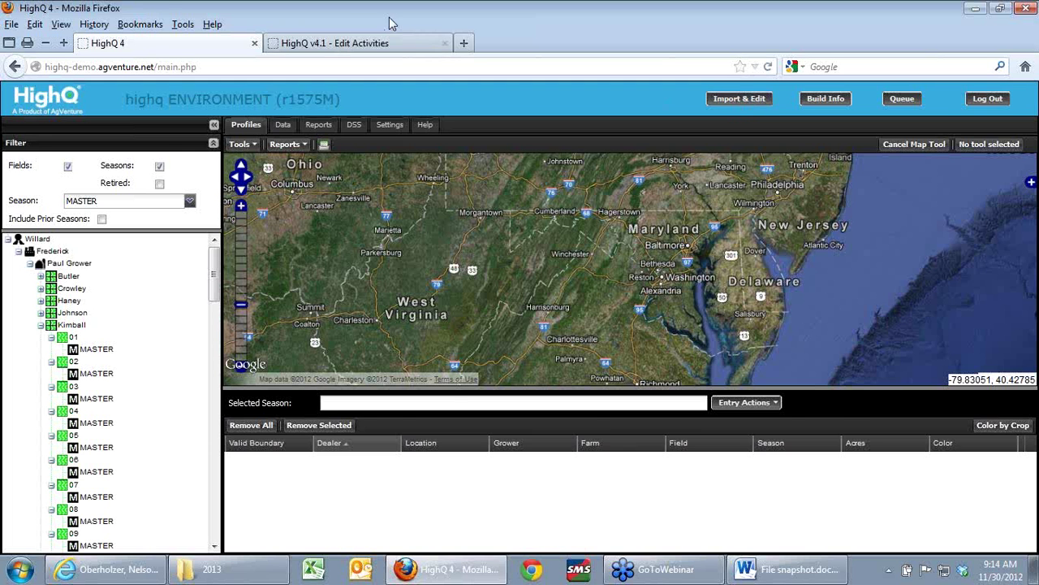
Compare the HighQ 4 main page with the HighQ v4.1 Edit Activities page, ending on Edit Activities
click(367, 47)
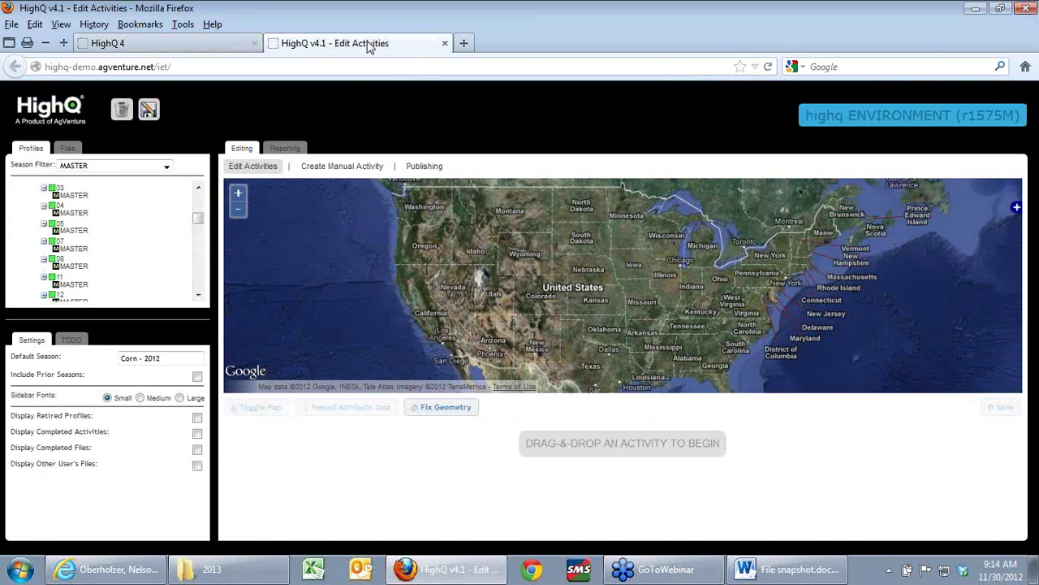
click(159, 47)
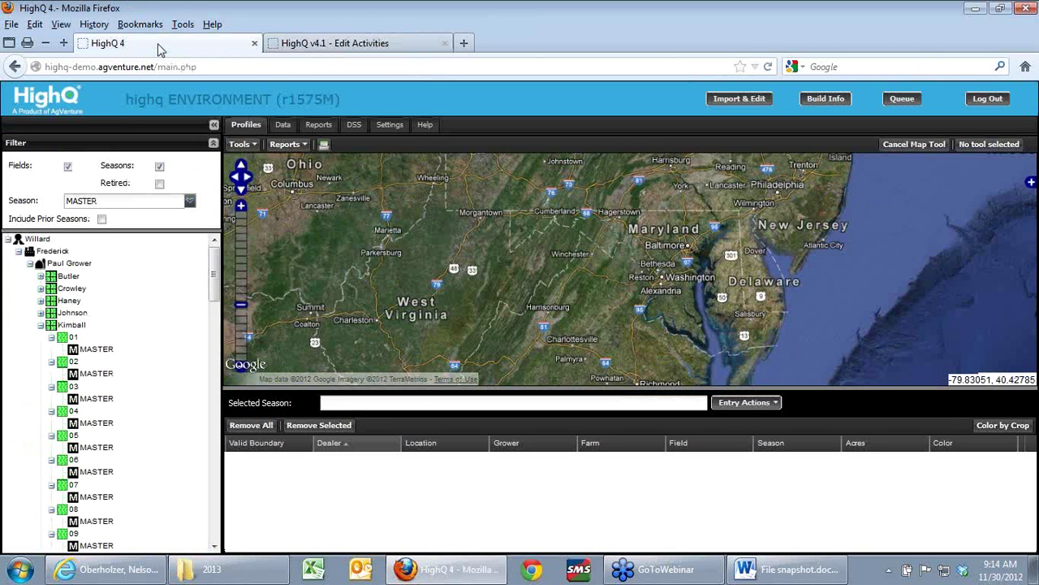
click(357, 45)
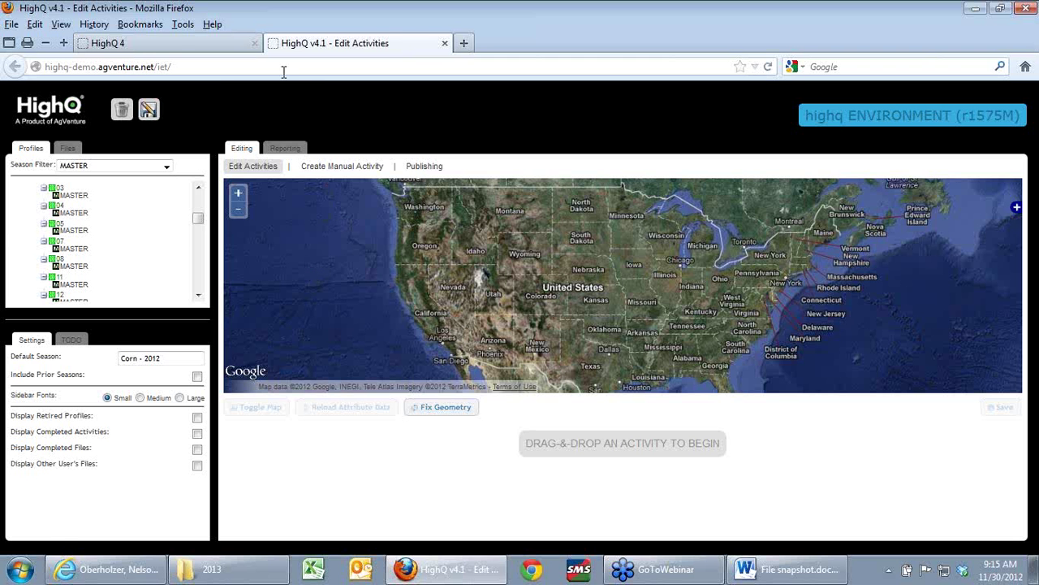
click(184, 41)
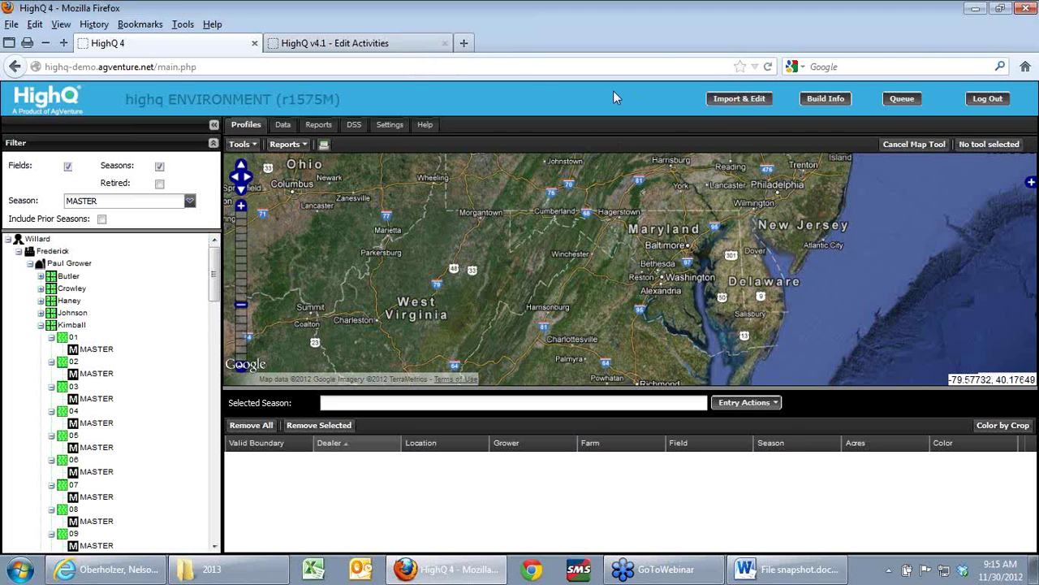
click(411, 44)
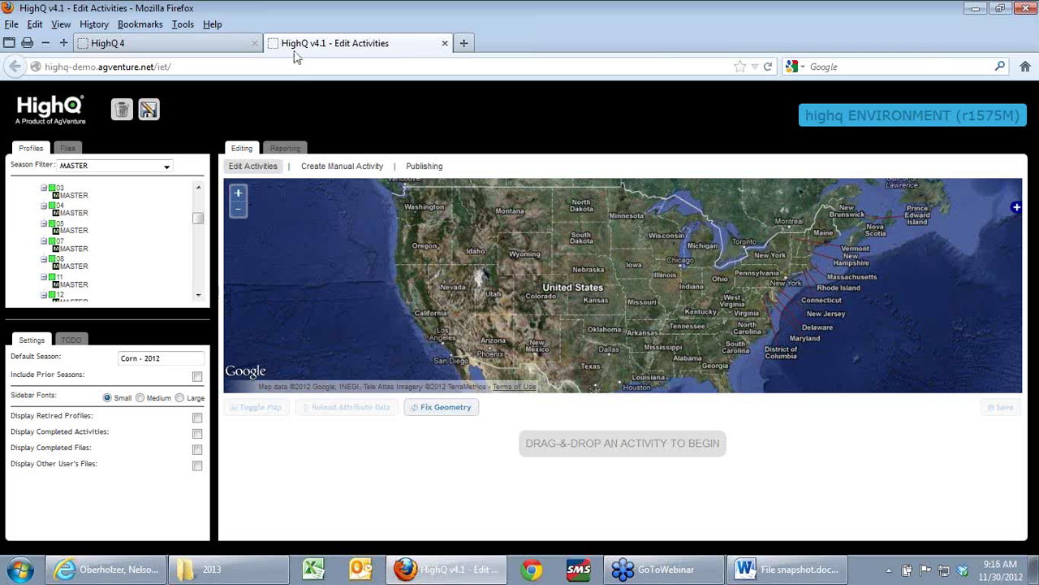
click(236, 49)
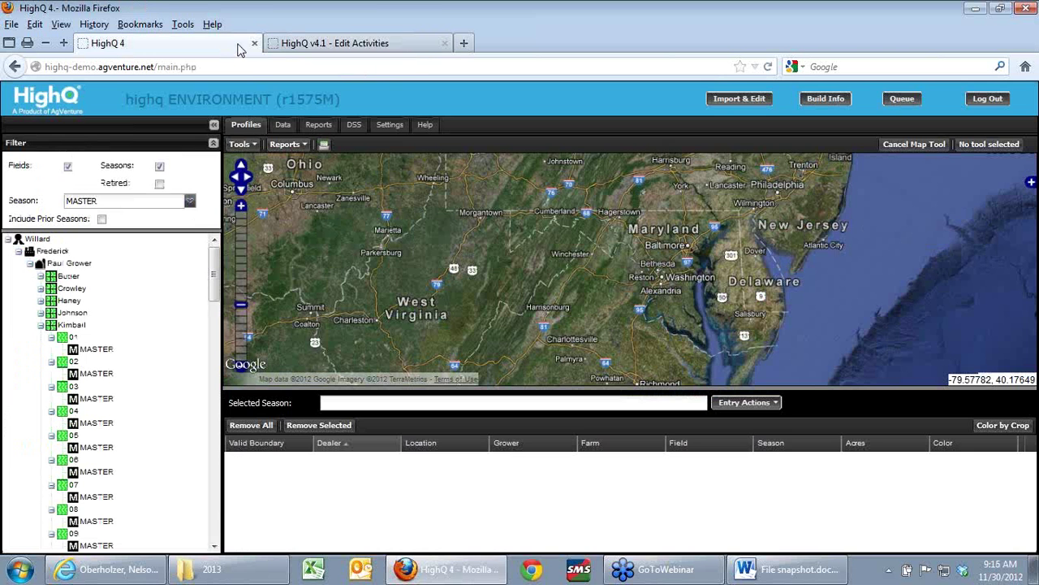
click(307, 47)
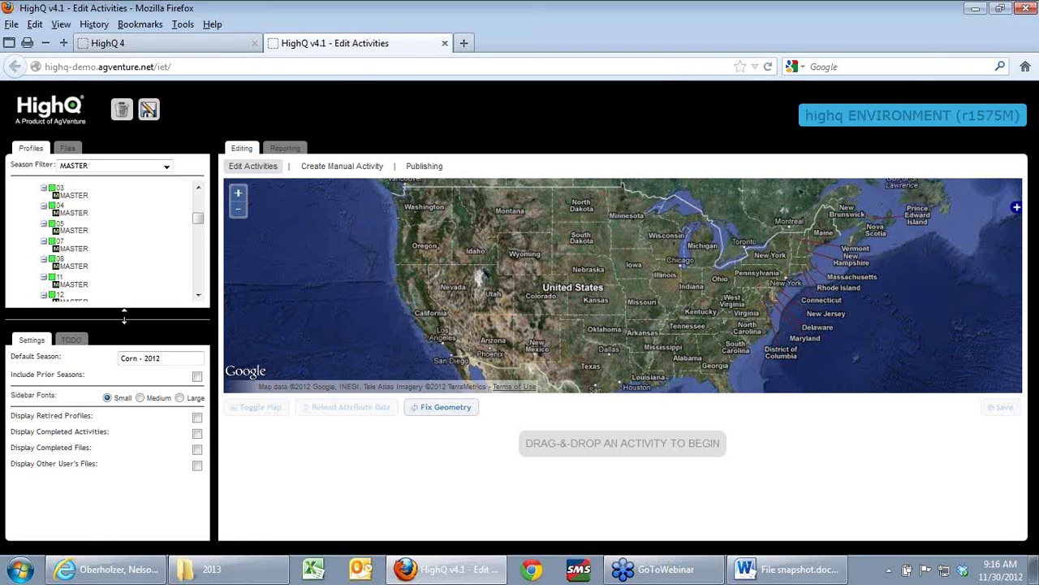
Slightly enlarge the profile section of the sidebar and show the Files and TODO lists
mouse_move(124, 318)
mouse_down()
mouse_move(118, 401)
mouse_move(122, 280)
mouse_move(115, 372)
mouse_move(141, 318)
mouse_up()
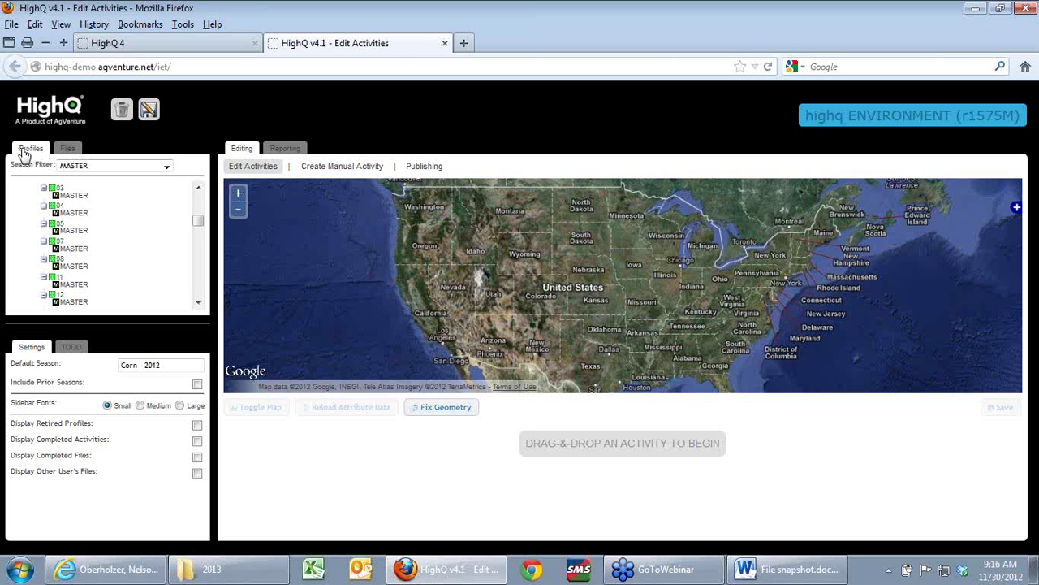
click(69, 149)
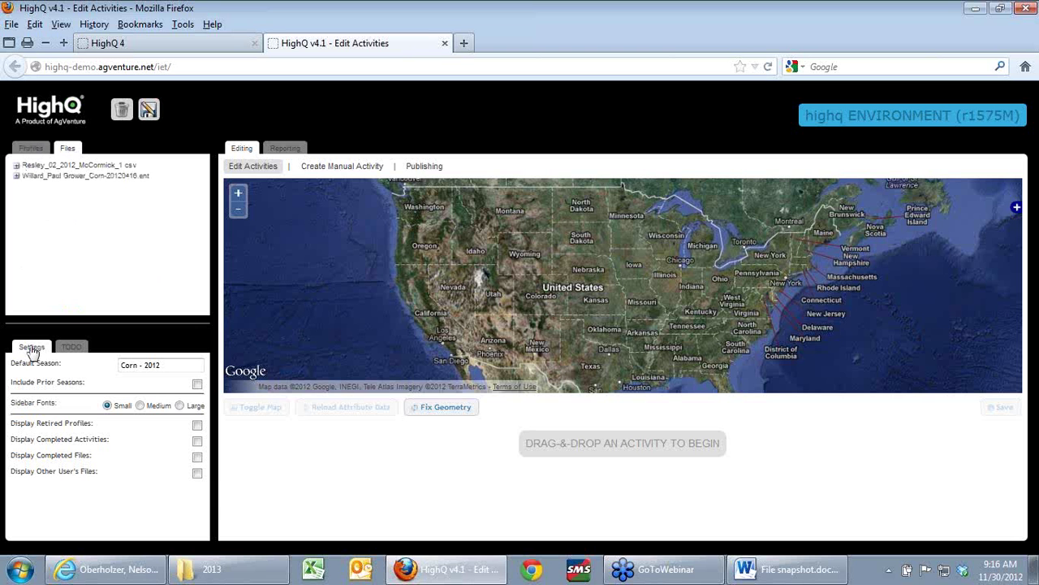
click(71, 348)
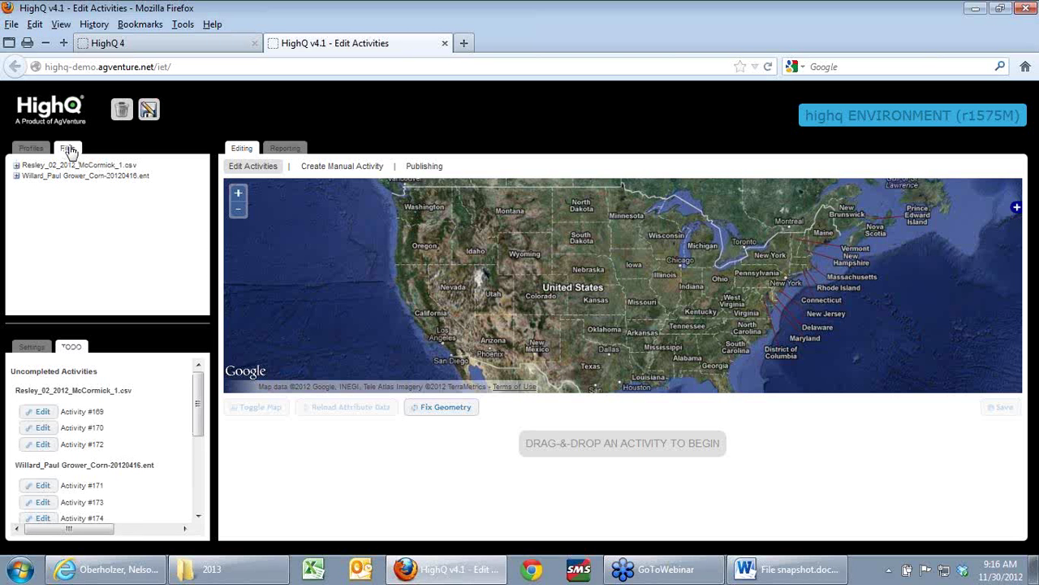
Try moving Files to the lower sidebar section and Settings to the upper one, and return both to their original sections
drag(69, 151, 124, 349)
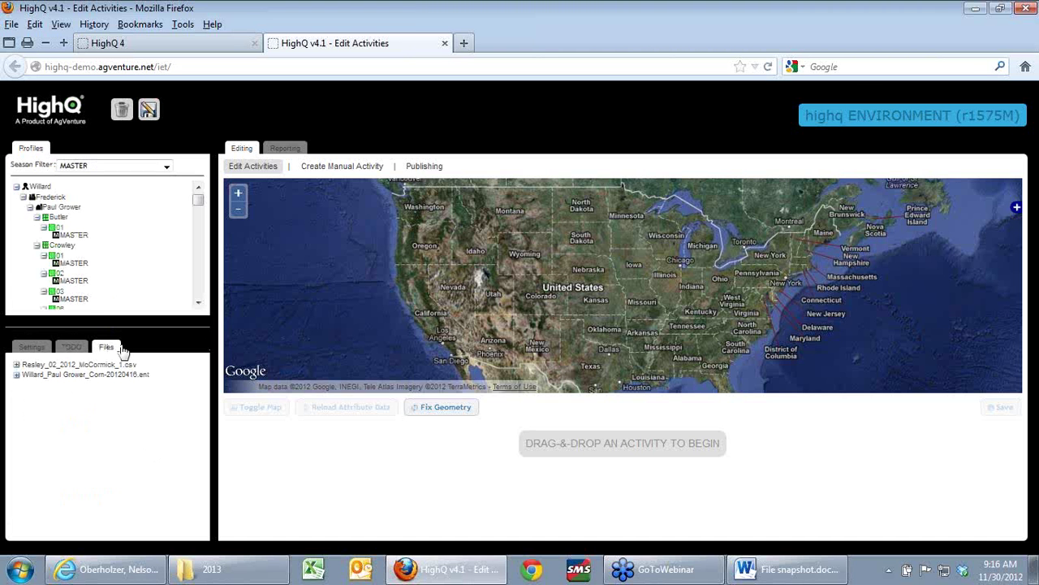
drag(33, 350, 93, 156)
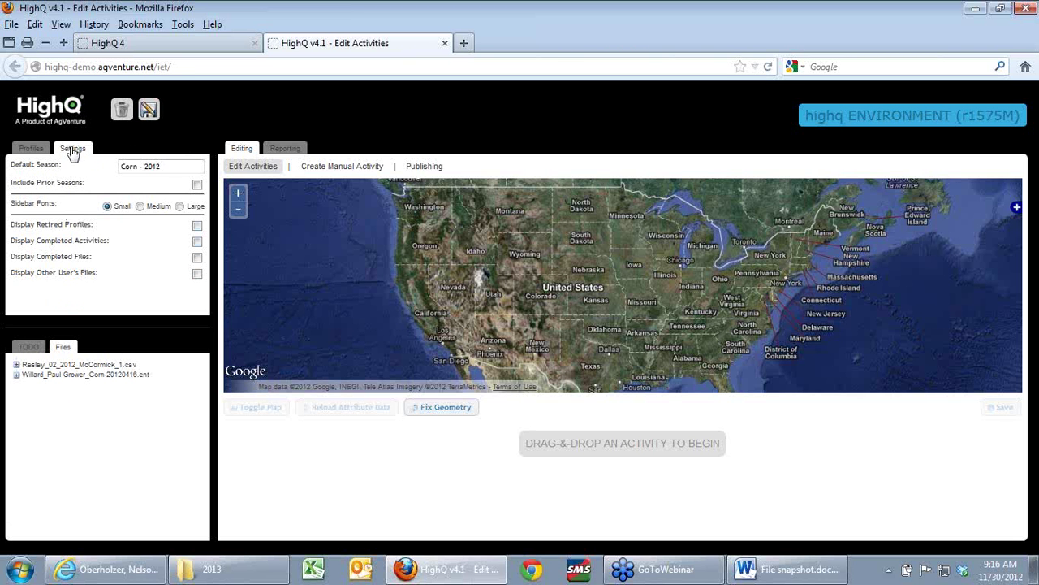
mouse_move(72, 153)
mouse_down()
mouse_move(13, 284)
mouse_move(7, 349)
mouse_move(104, 354)
mouse_move(81, 283)
mouse_move(86, 151)
mouse_up()
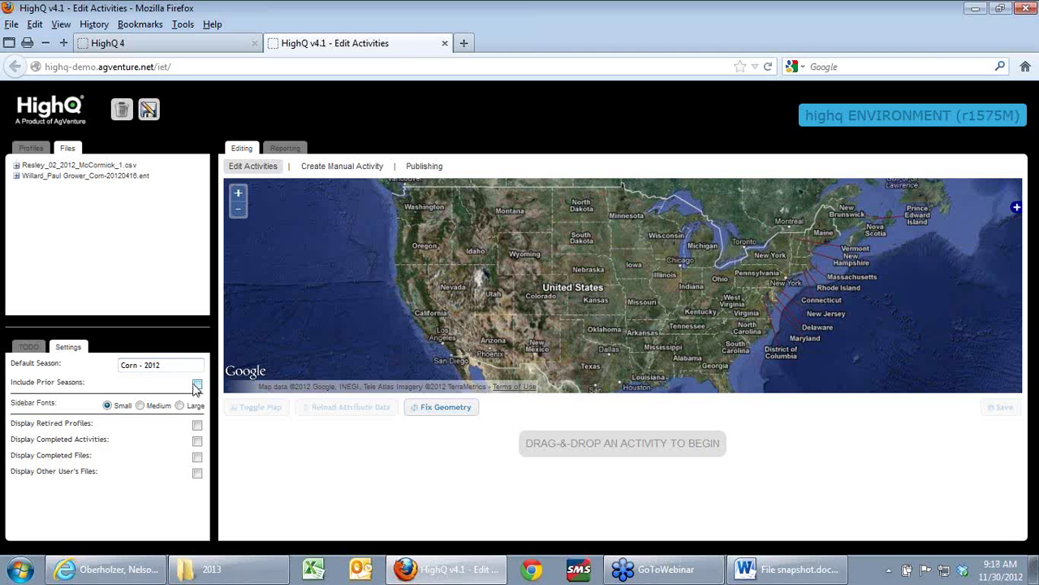
Preview the sidebar fonts in Medium and Large and return them to Small
click(140, 406)
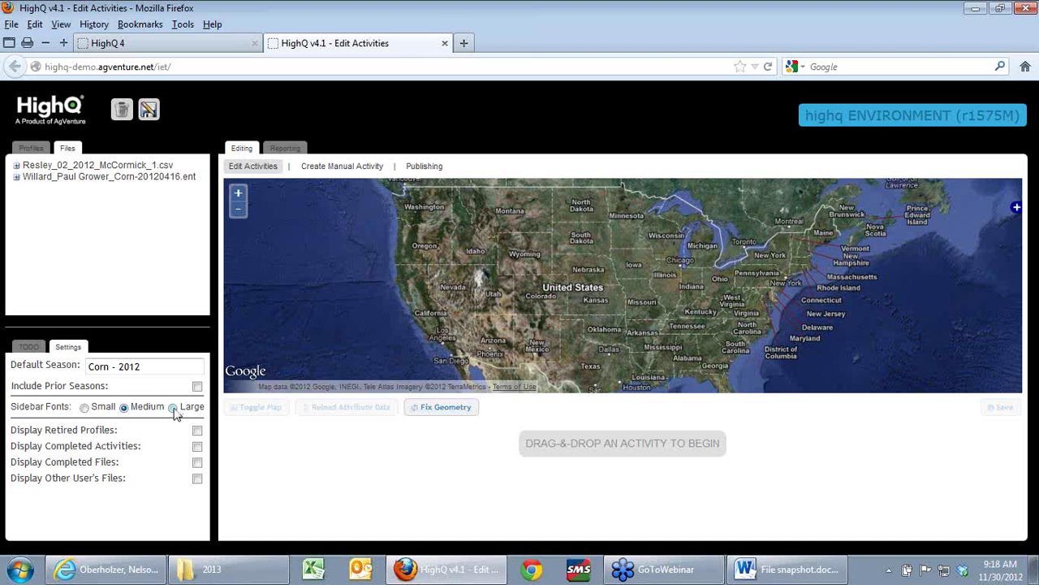
click(173, 408)
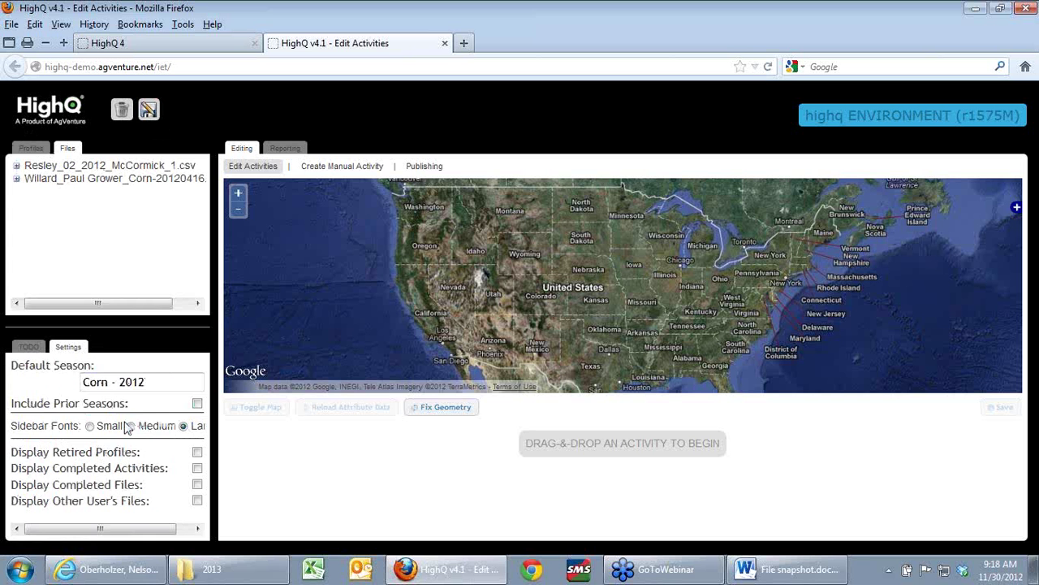
click(92, 426)
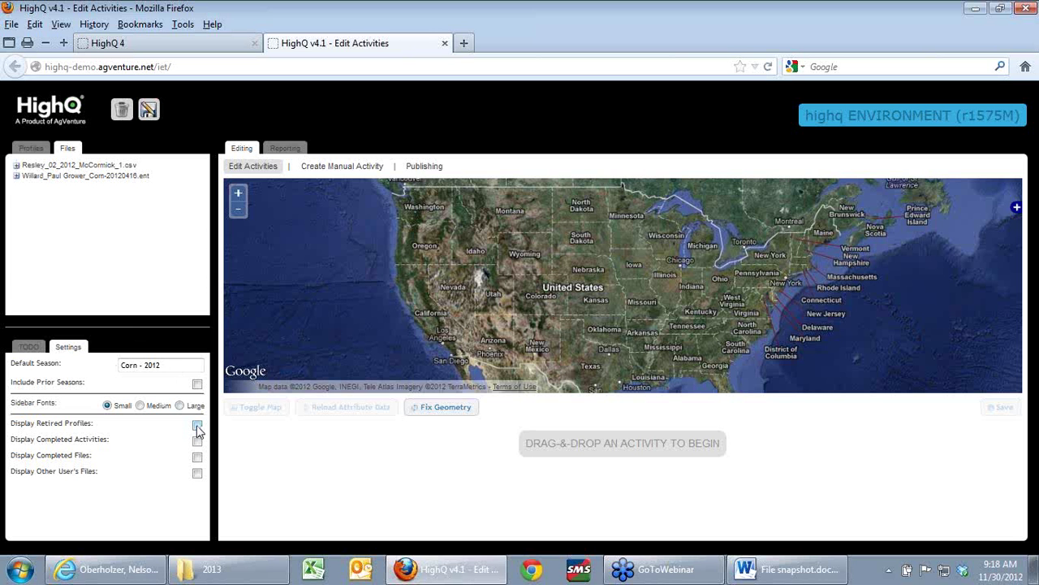
Show the profile tree beside the display settings in the Edit Activities sidebar
click(31, 150)
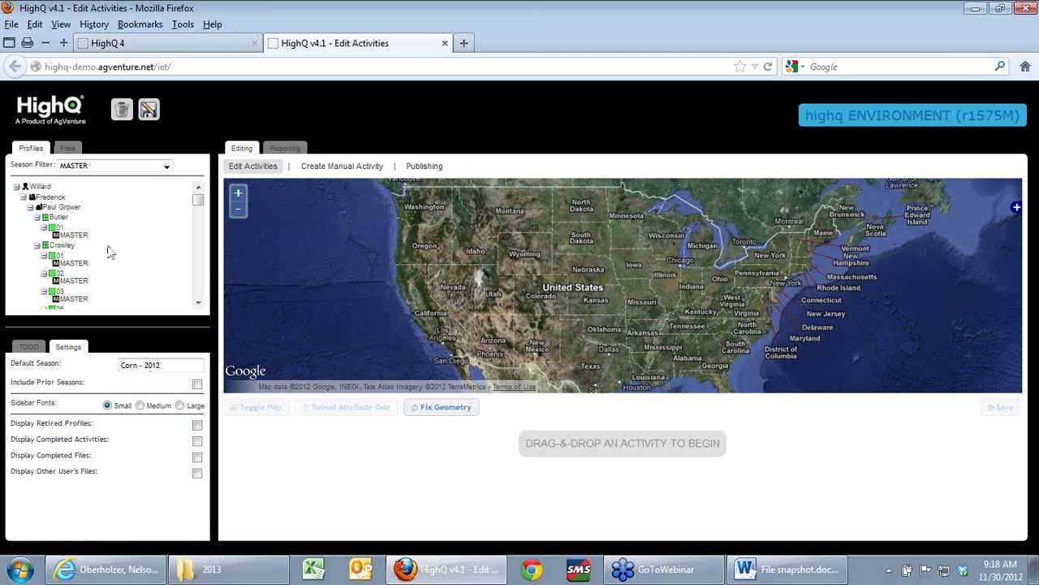
click(197, 460)
click(135, 367)
click(149, 109)
Examine the TODO list's uncompleted activities and unpublished boundaries
click(29, 349)
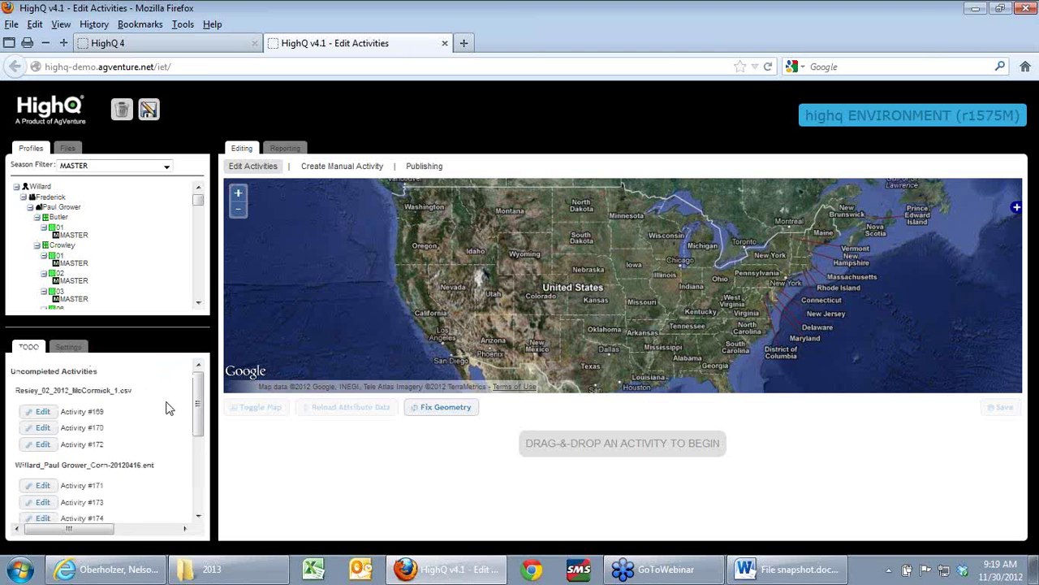
scroll(168, 408, down, 5)
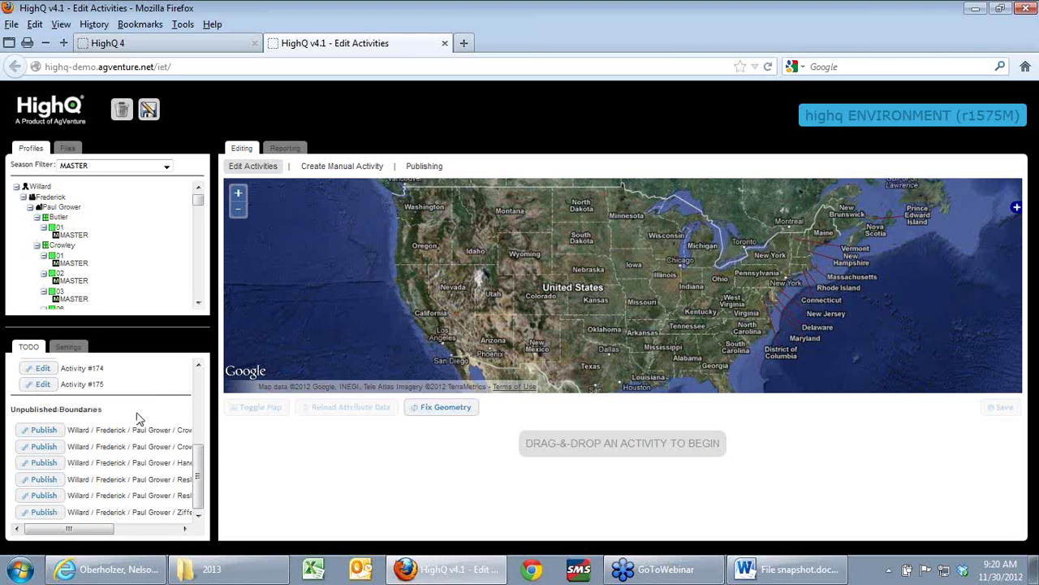
scroll(138, 418, up, 2)
scroll(138, 418, up, 2)
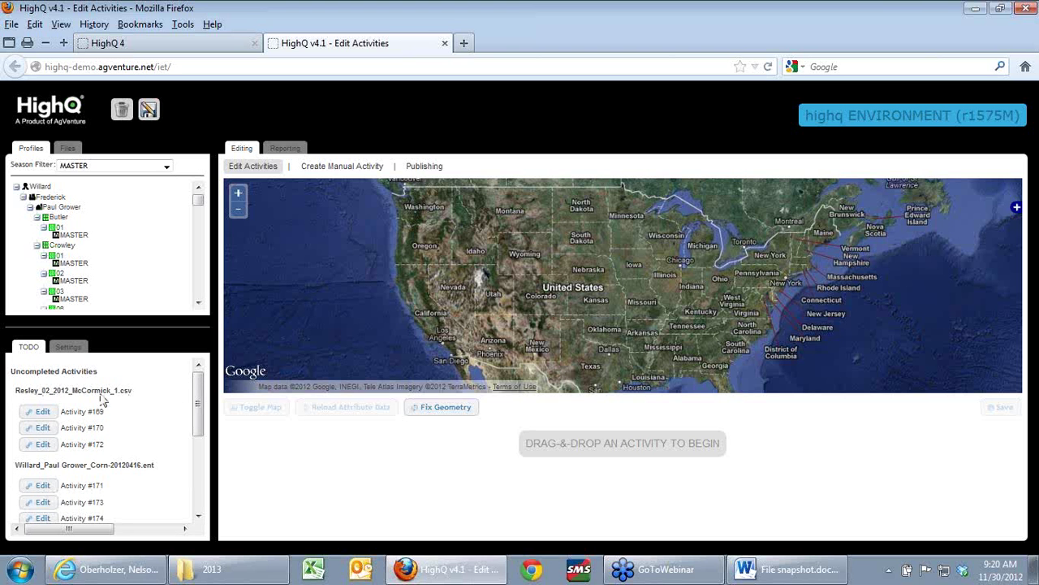
scroll(168, 427, down, 3)
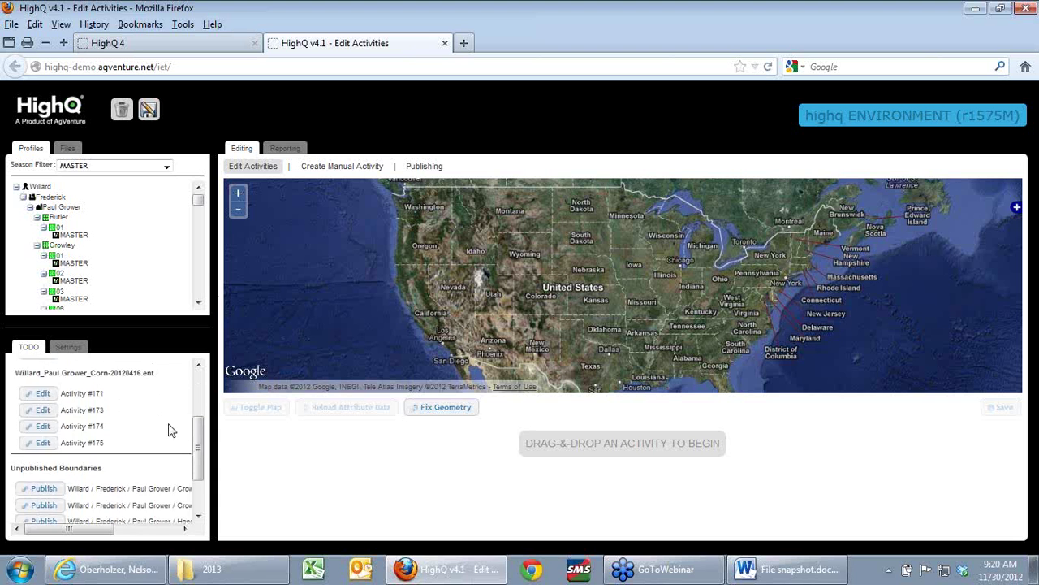
scroll(168, 430, down, 2)
scroll(168, 430, up, 5)
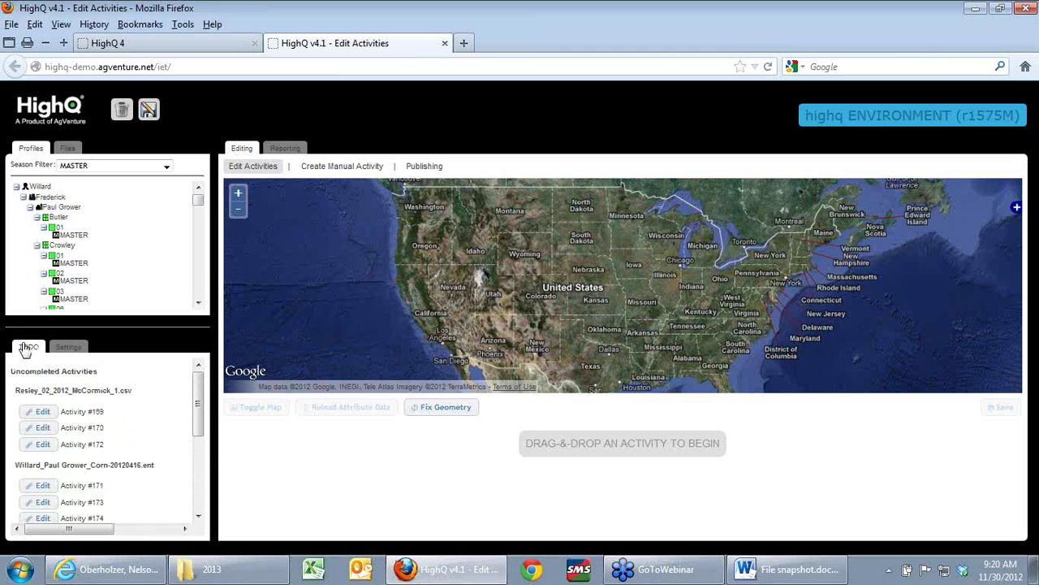
click(26, 348)
Compare the HighQ 4 profile tree with the Edit Activities one and check the context menu of Butler field 01's MASTER season
click(197, 36)
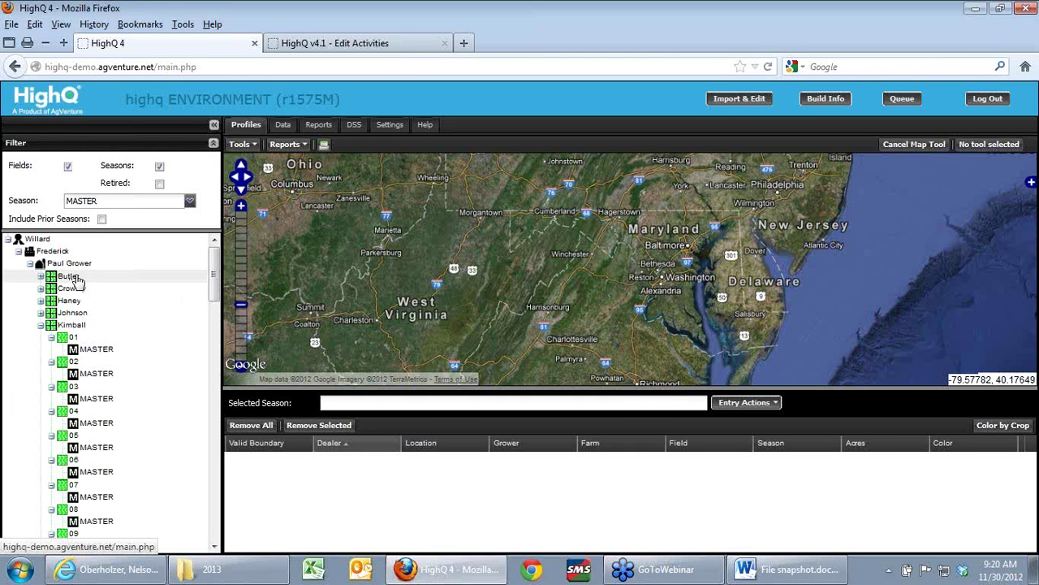
click(349, 43)
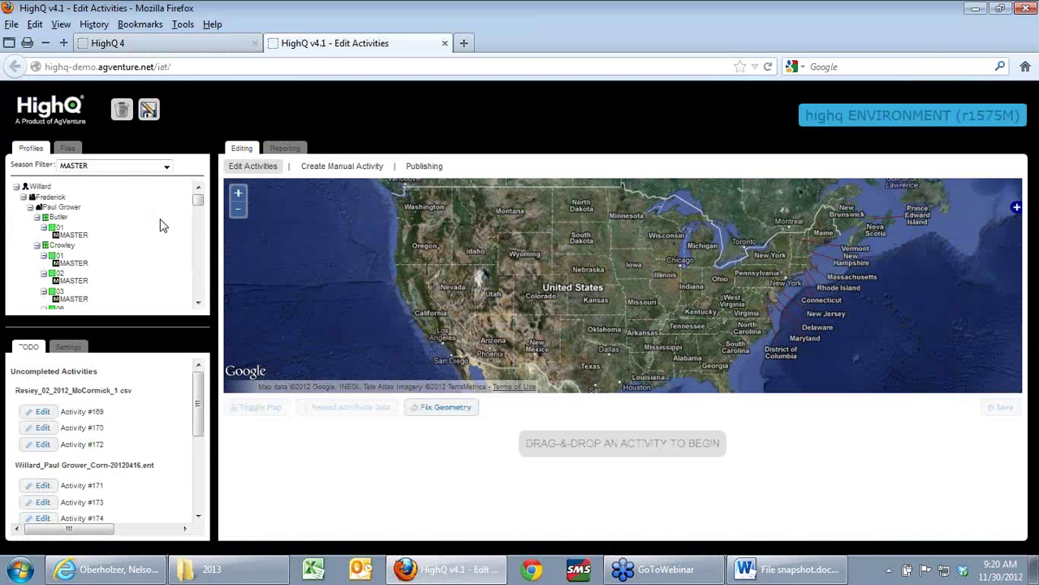
right_click(70, 239)
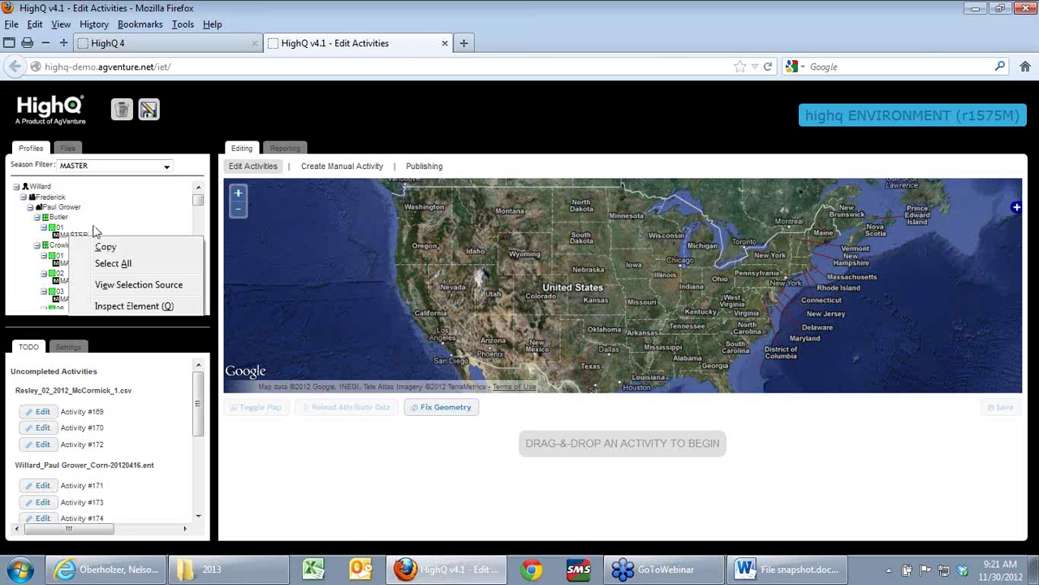
click(145, 228)
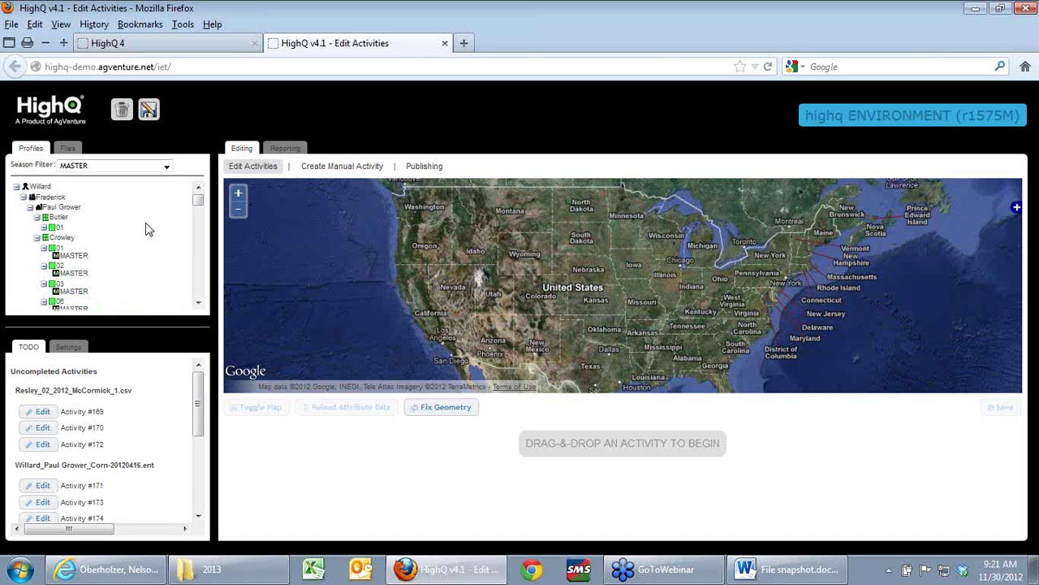
Collapse the Crowley farm in the profile tree, and reopen it with field 01 expanded
click(44, 239)
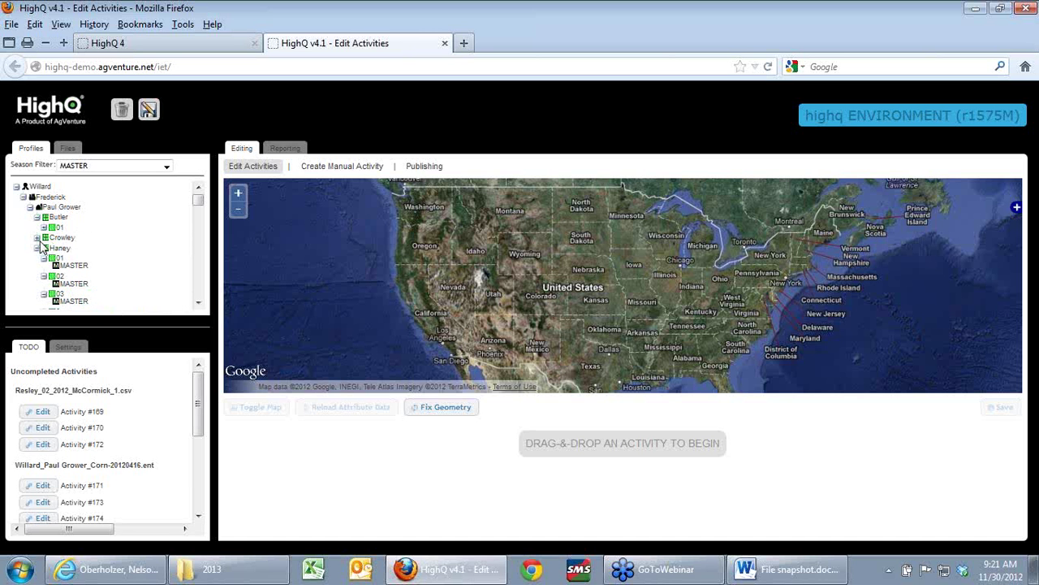
click(36, 238)
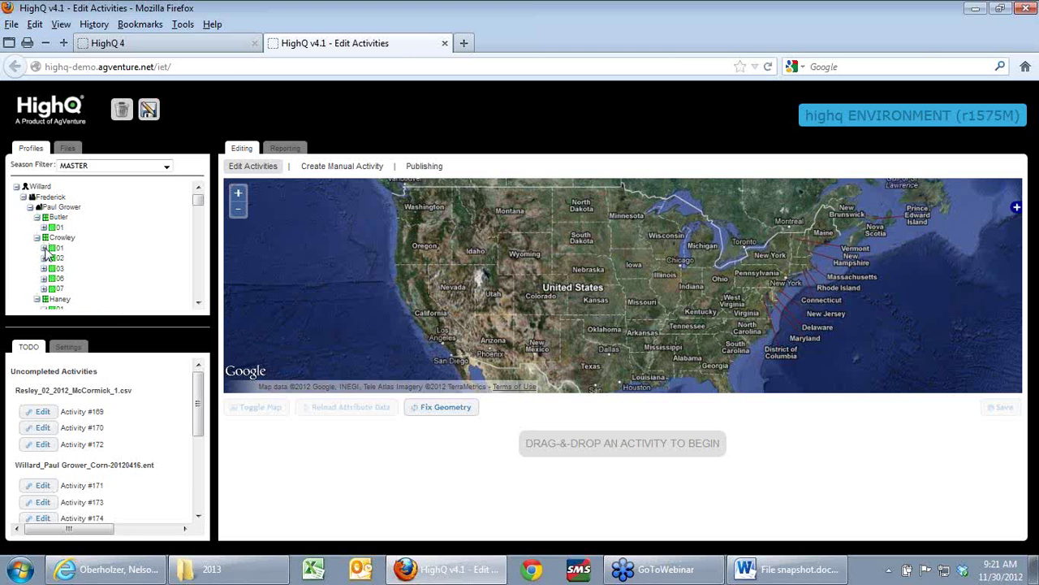
click(44, 249)
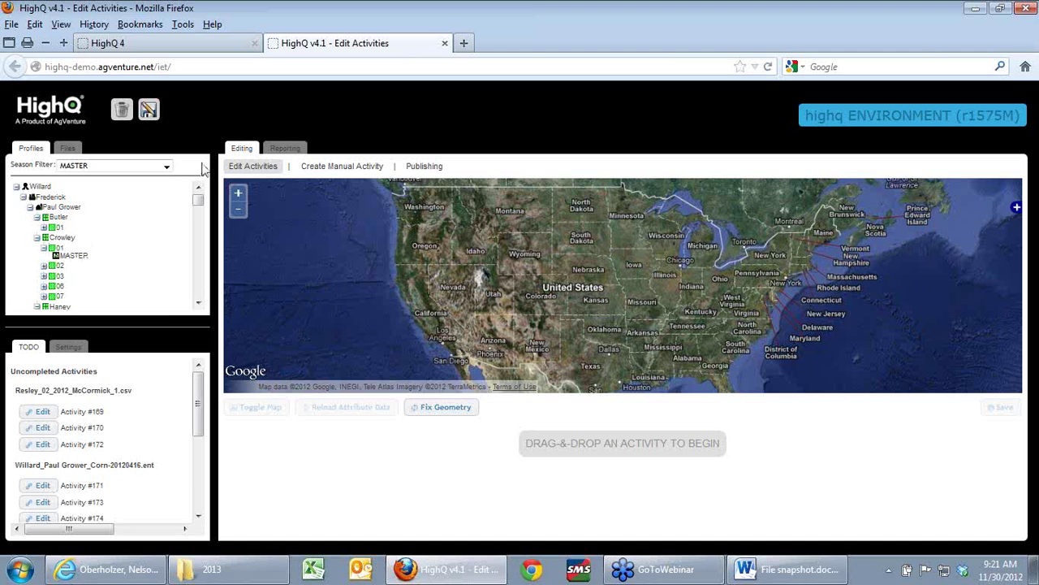
Filter the profile tree to Corn - 2012 and expand that season under Crowley field 01 to list its activities
click(166, 165)
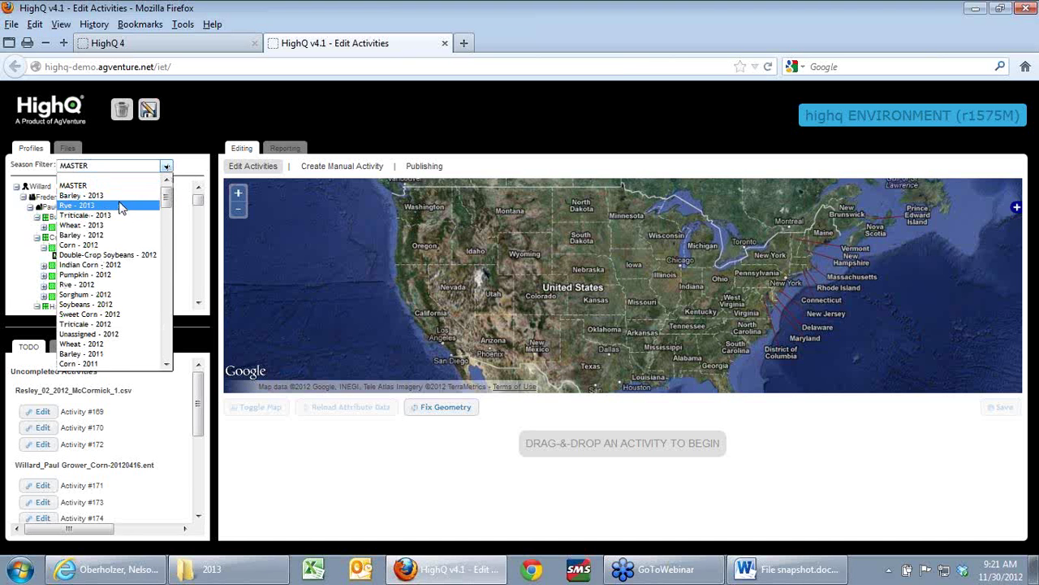
click(109, 245)
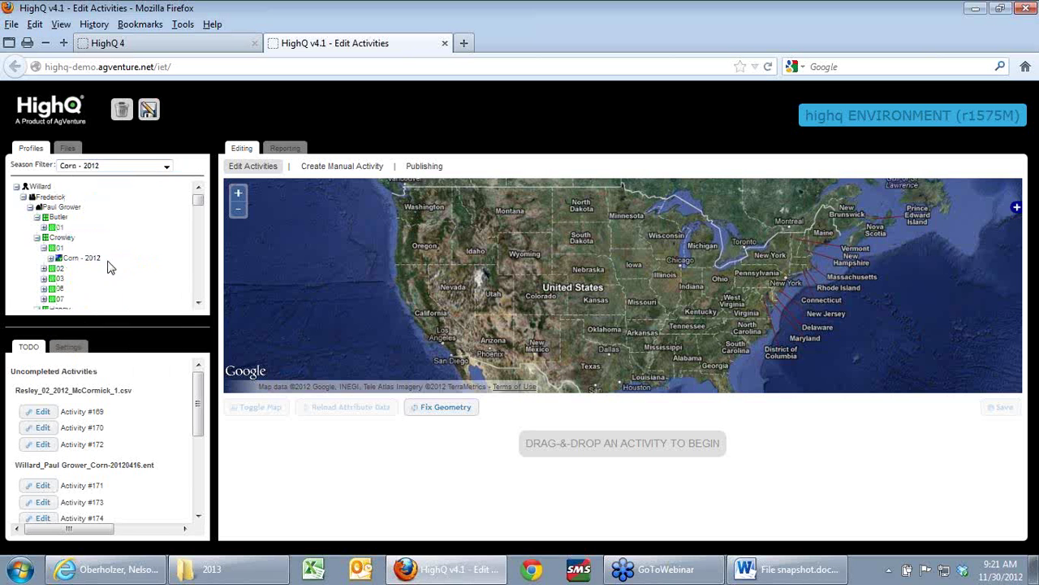
click(50, 258)
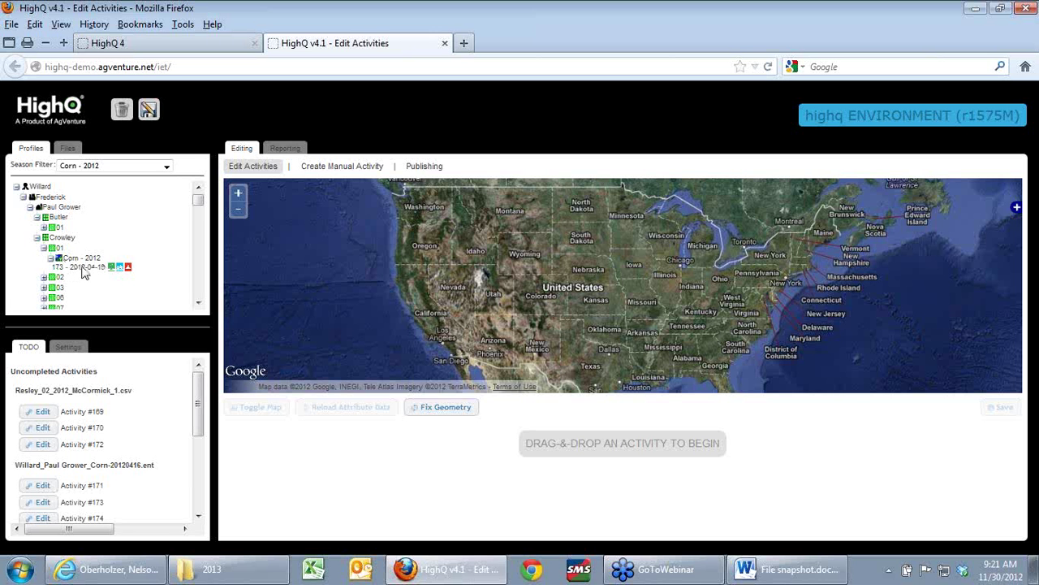
mouse_move(84, 273)
mouse_down()
mouse_move(91, 193)
mouse_move(80, 265)
mouse_up()
Clear the Edit Activities season filter and review the seasons listed under the Crowley, Haney and Johnson fields
click(166, 168)
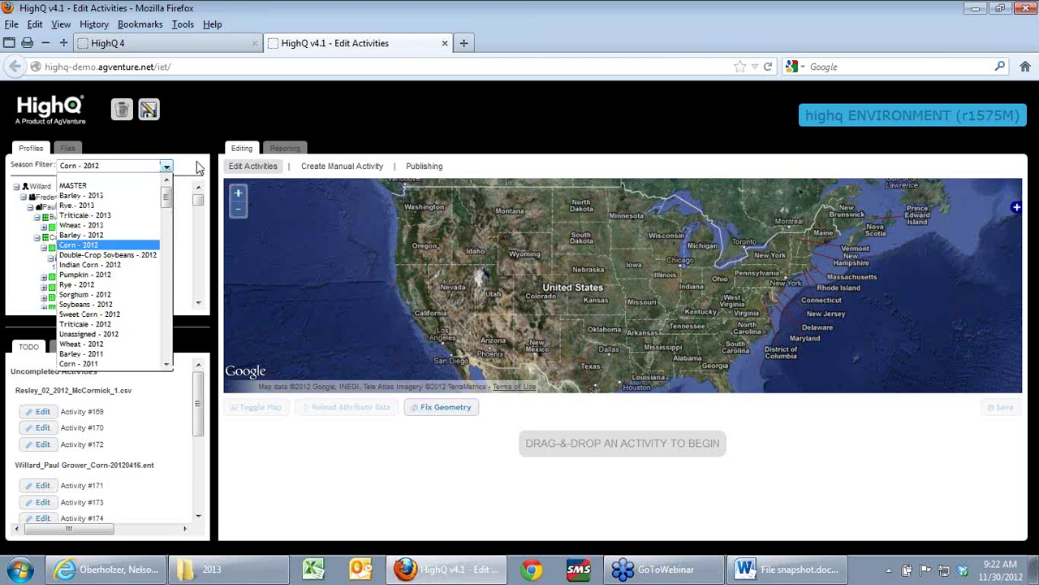
click(199, 169)
click(167, 167)
click(139, 176)
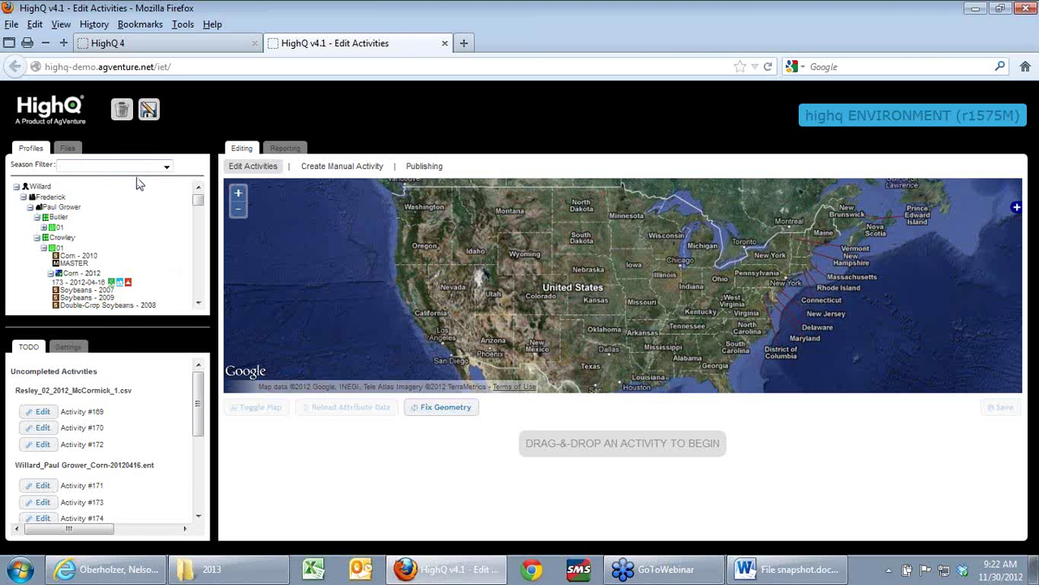
scroll(154, 262, down, 4)
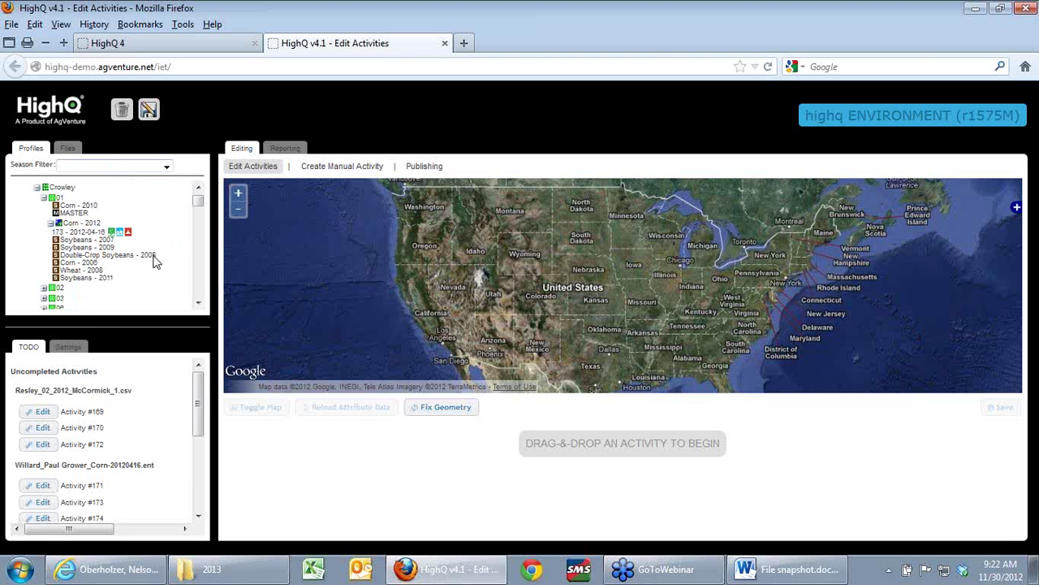
scroll(154, 261, down, 10)
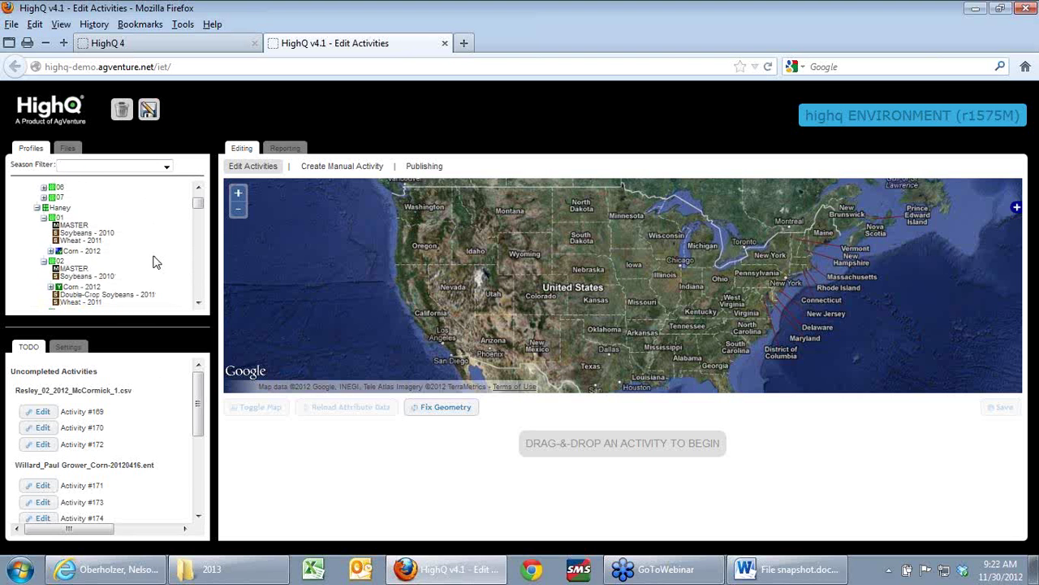
scroll(156, 261, down, 5)
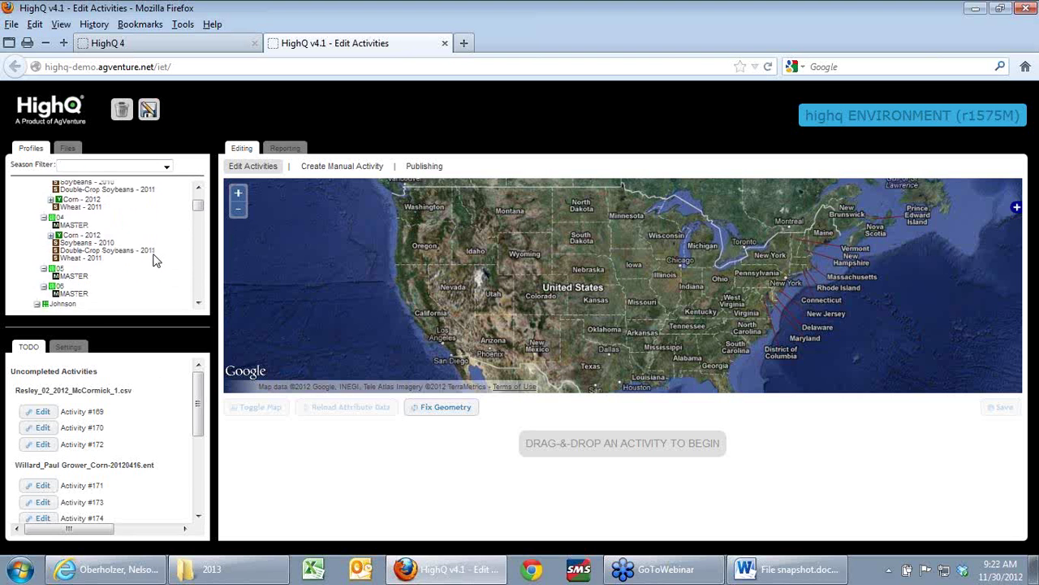
scroll(154, 261, down, 3)
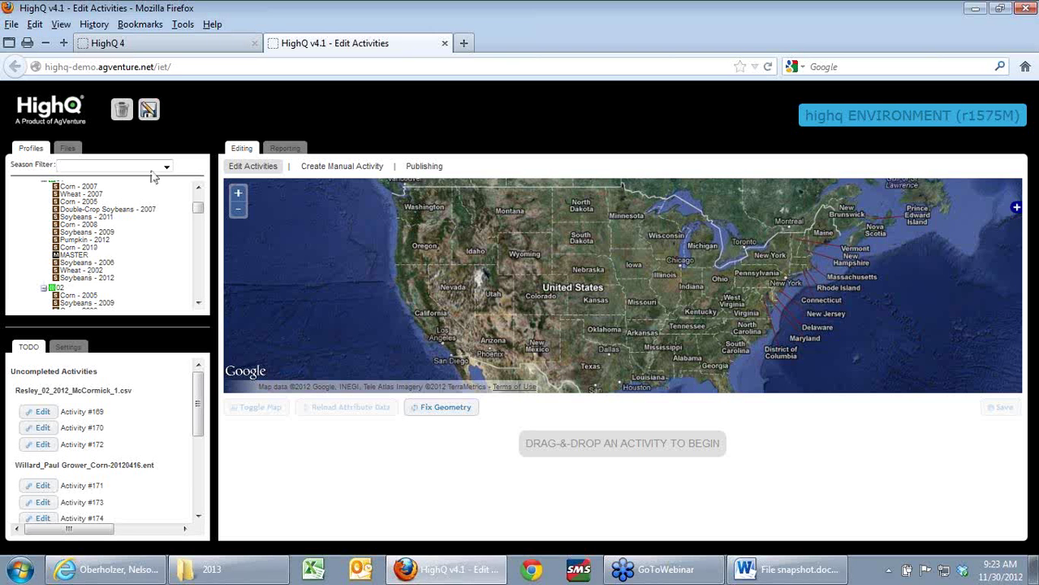
Switch to the HighQ 4 page, clear its season filter and review the seasons under the Kimball fields
click(153, 43)
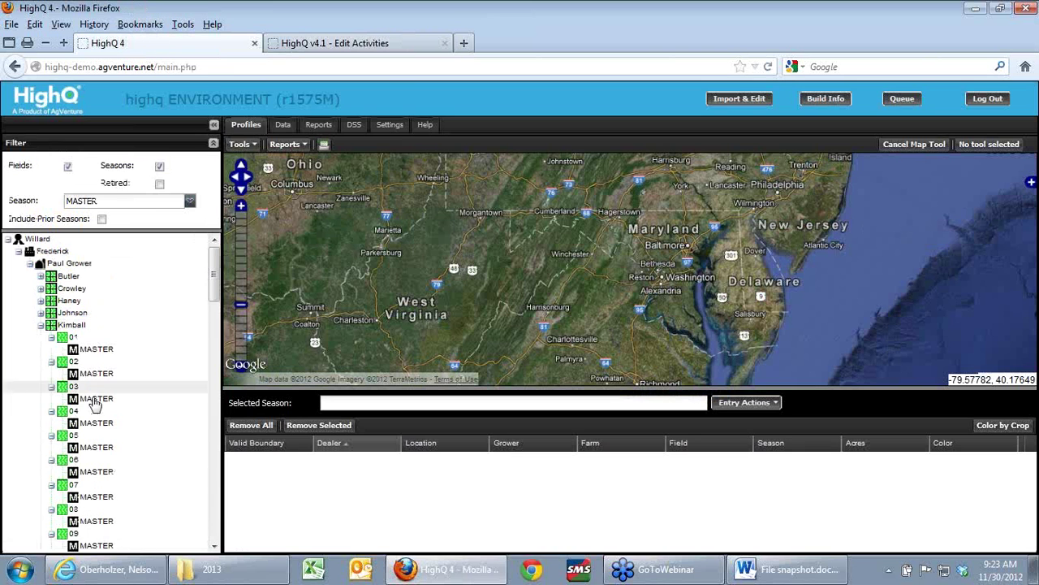
click(189, 201)
click(167, 202)
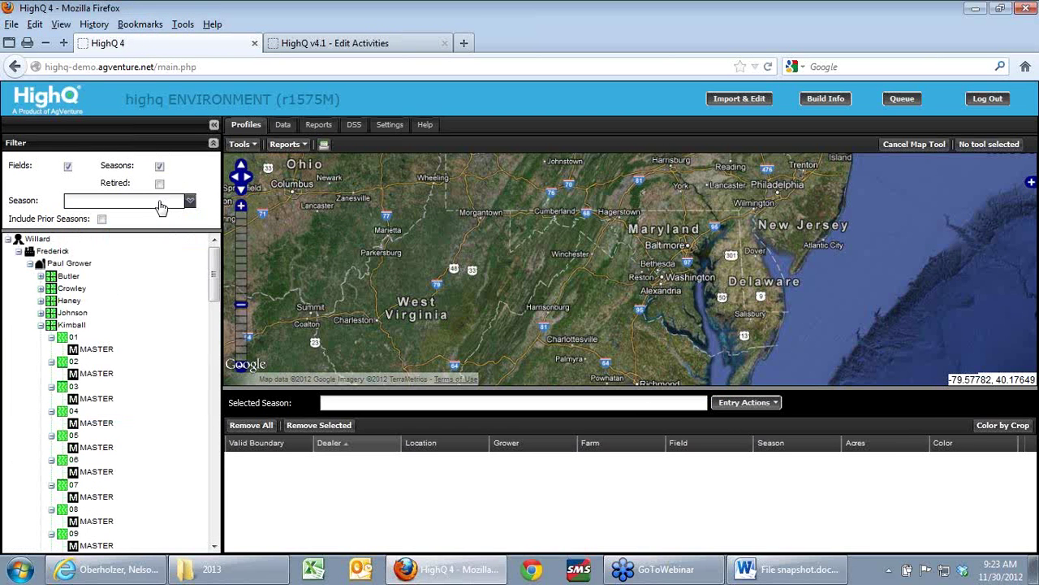
click(164, 306)
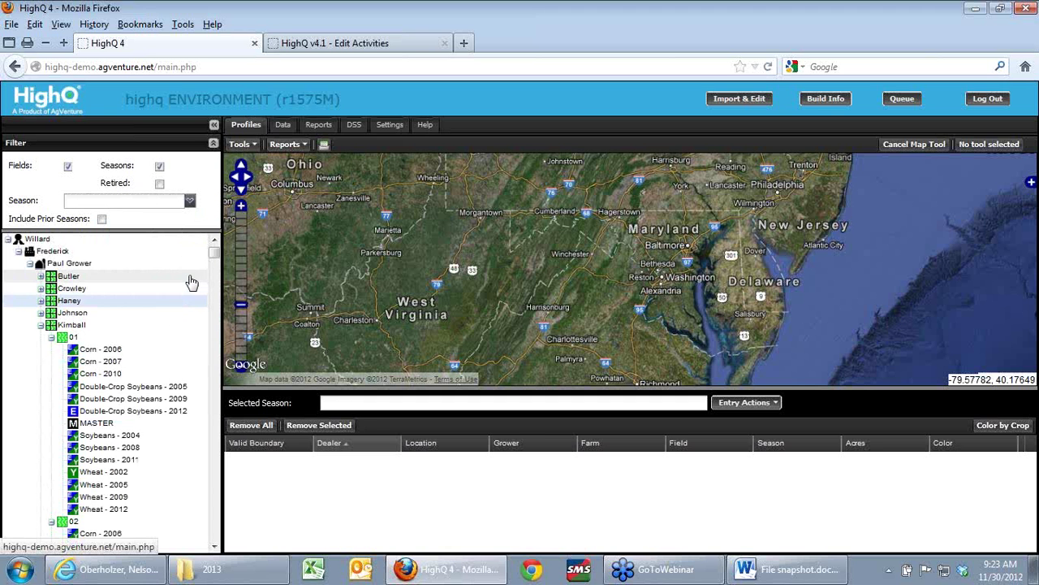
scroll(194, 284, down, 4)
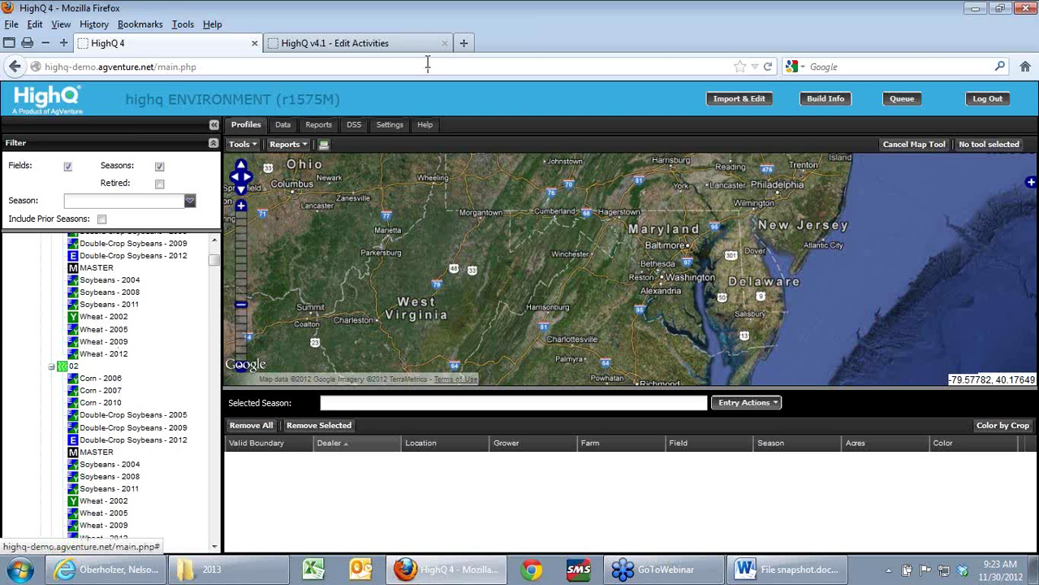
Return to the Edit Activities page and expand fields 07, 06, 03 and 02 of the Crowley farm
click(341, 43)
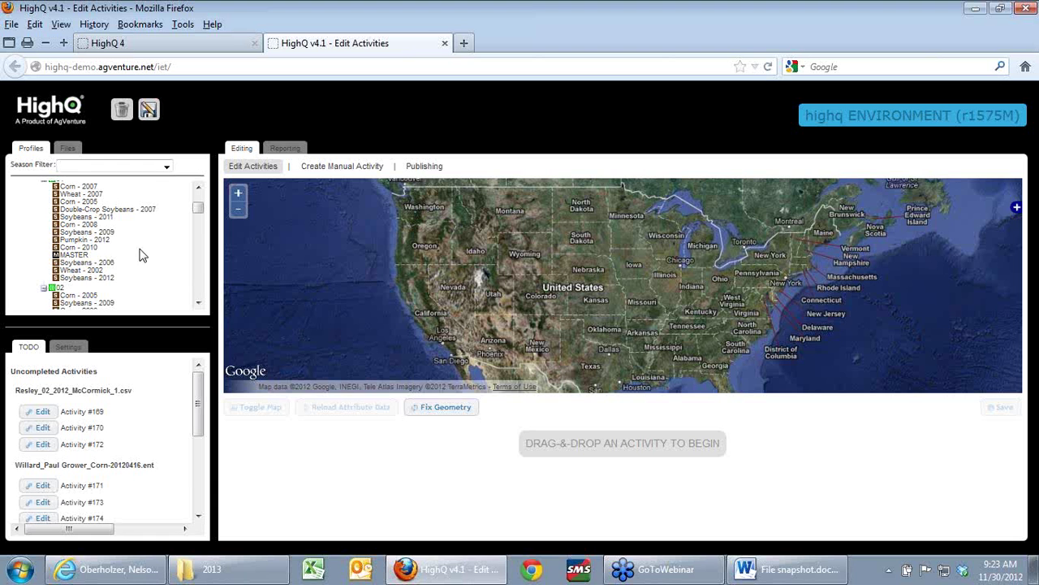
scroll(182, 270, up, 1)
scroll(181, 270, up, 5)
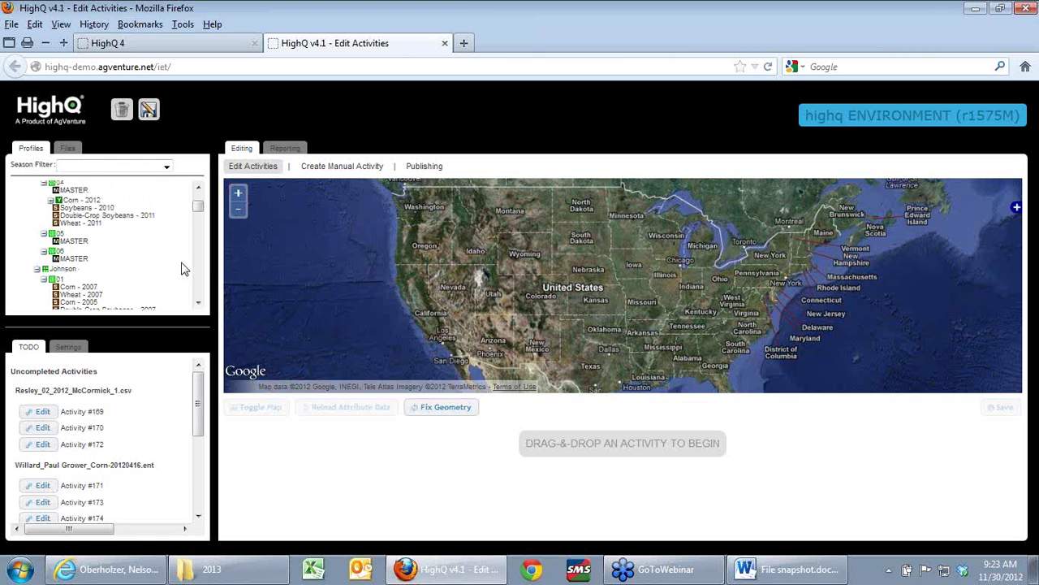
scroll(182, 270, up, 1)
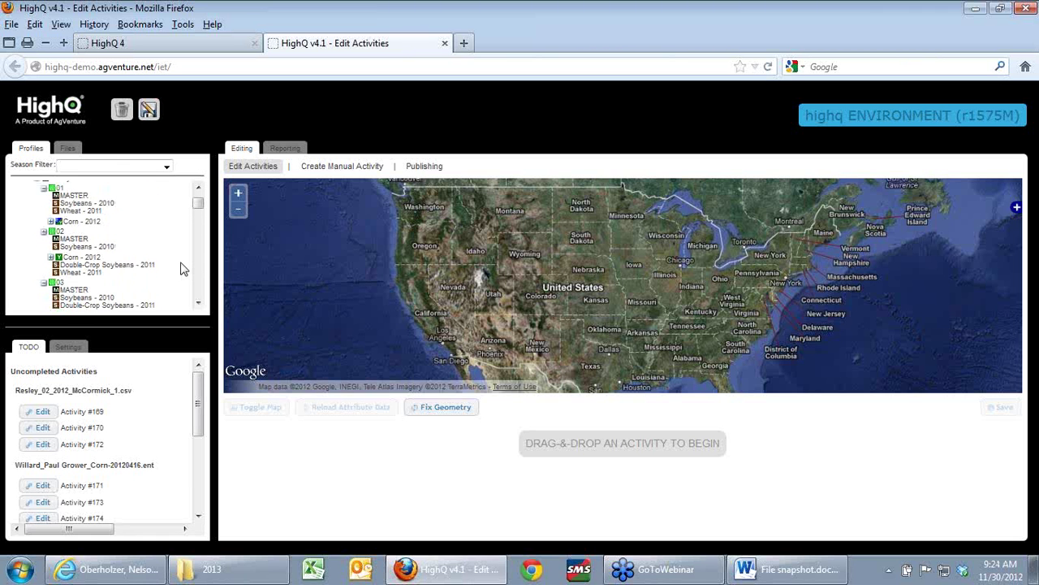
scroll(181, 270, up, 1)
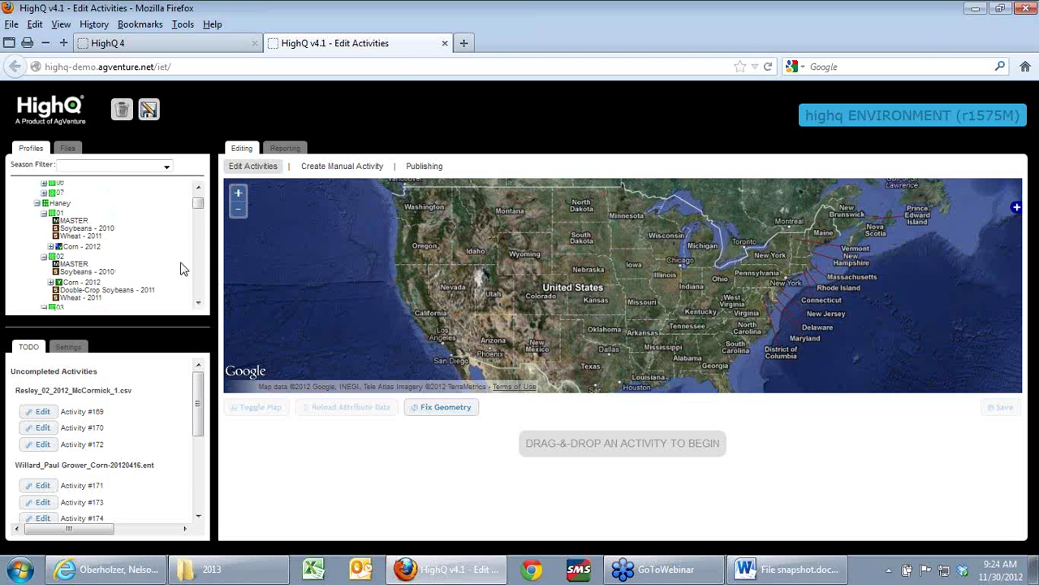
scroll(181, 270, up, 2)
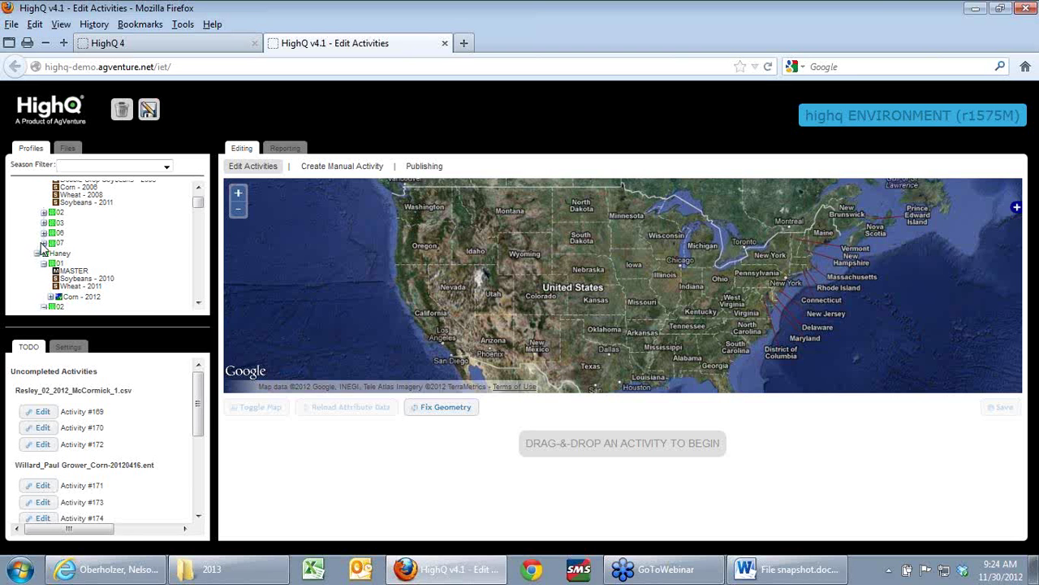
click(43, 244)
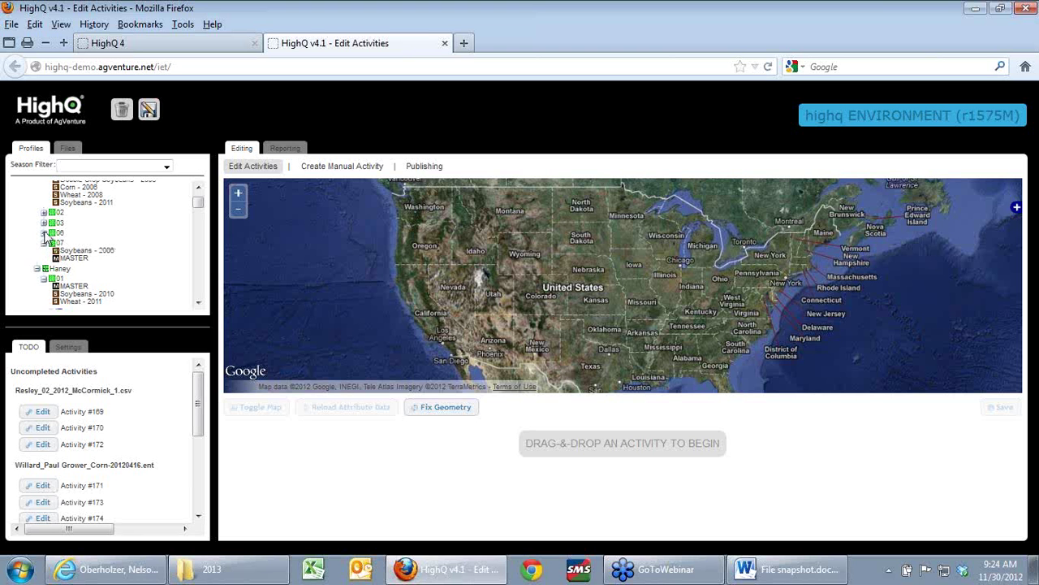
click(43, 232)
click(44, 222)
click(44, 212)
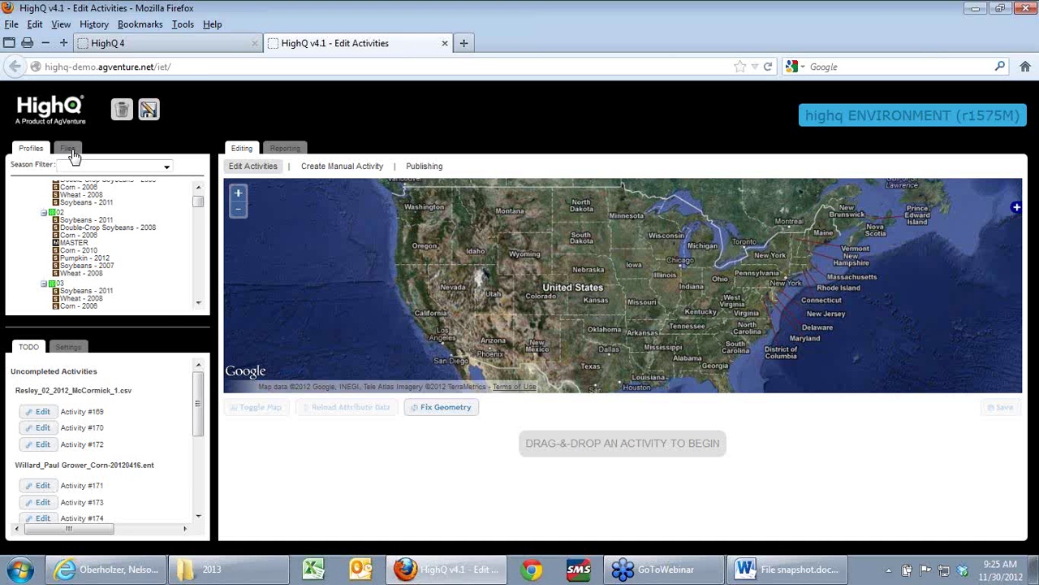
Filter the profile tree to Corn - 2012 and show the list of uploaded files
click(167, 167)
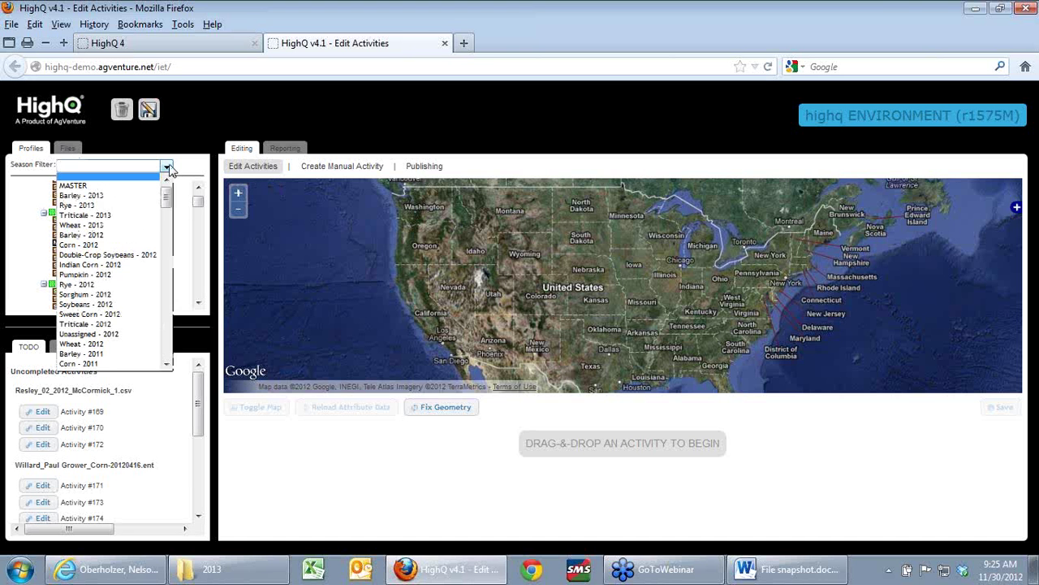
click(116, 252)
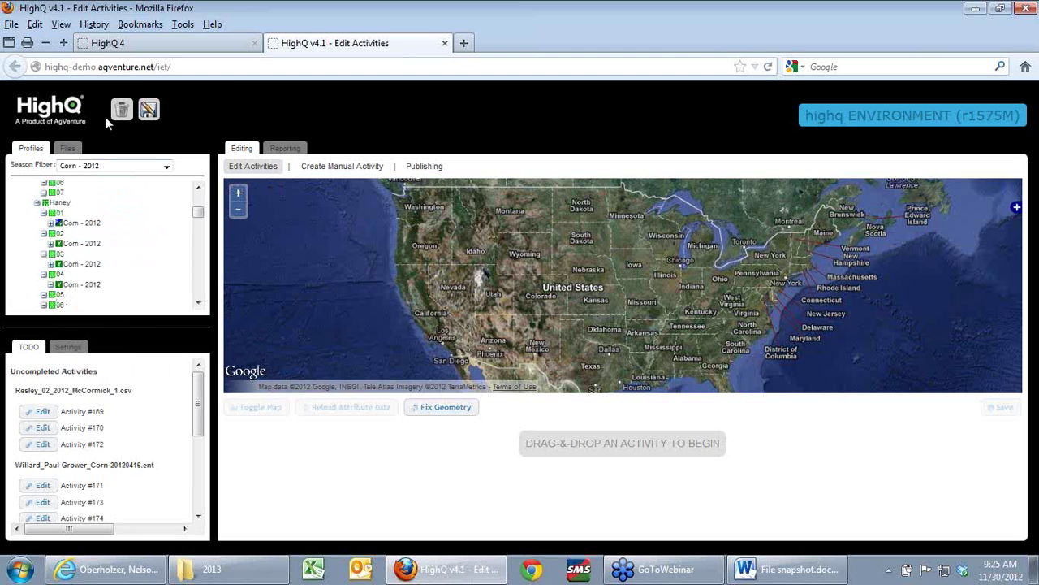
click(68, 149)
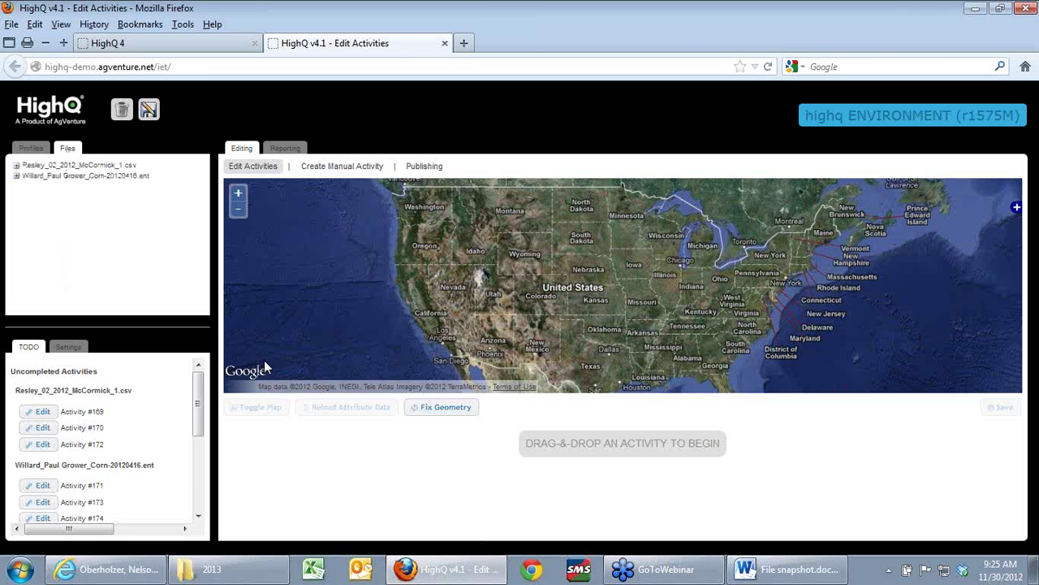
Switch to the 2013 folder in Windows Explorer and select the Crowley_01_2012_62-54_1 text file
mouse_move(257, 578)
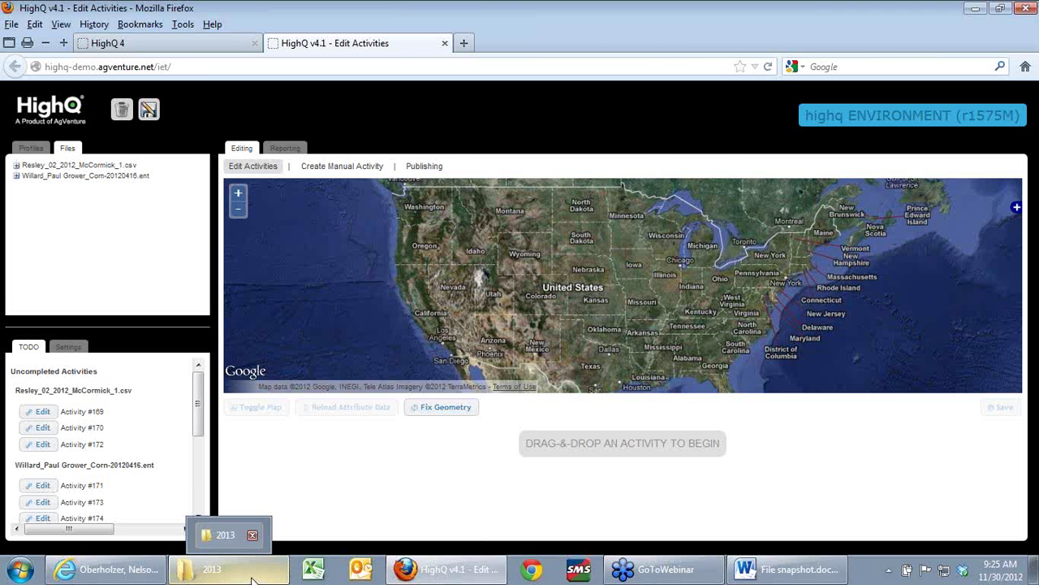
click(252, 572)
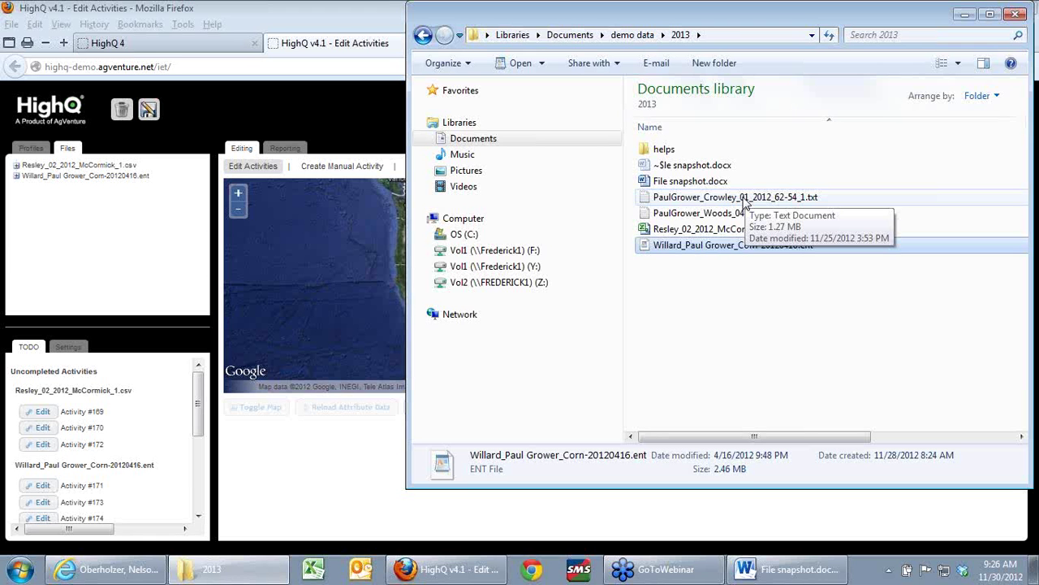
click(744, 202)
drag(744, 200, 343, 473)
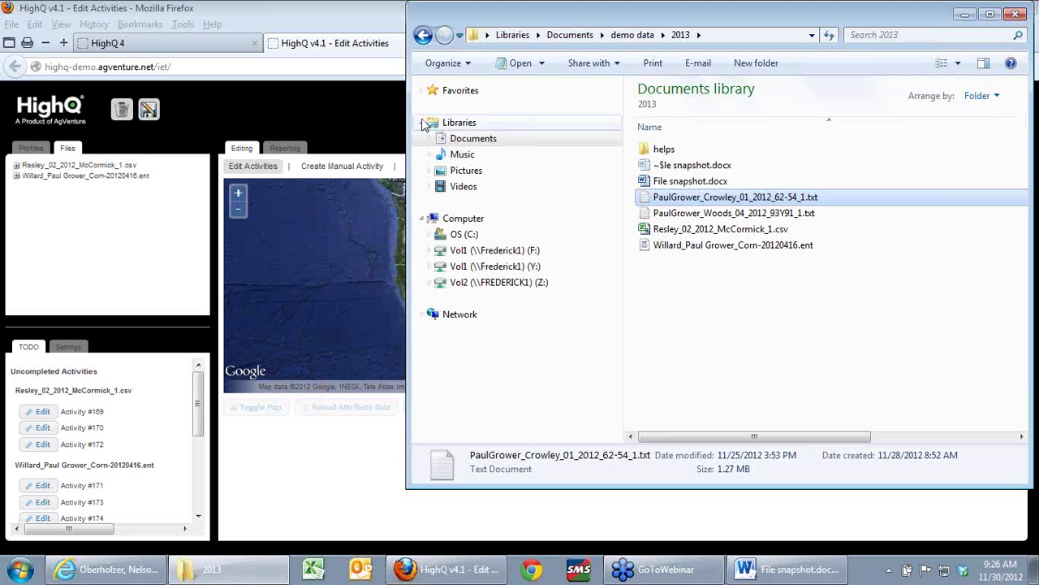
Return to the Edit Activities page and list the activities contained in the uploaded Corn-20120416 .ent file
click(35, 212)
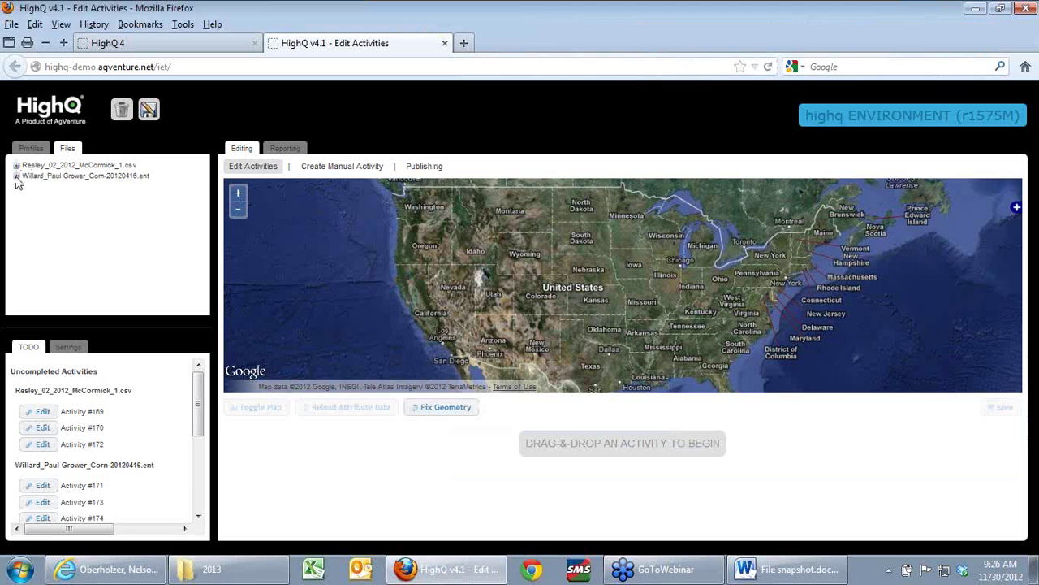
click(16, 176)
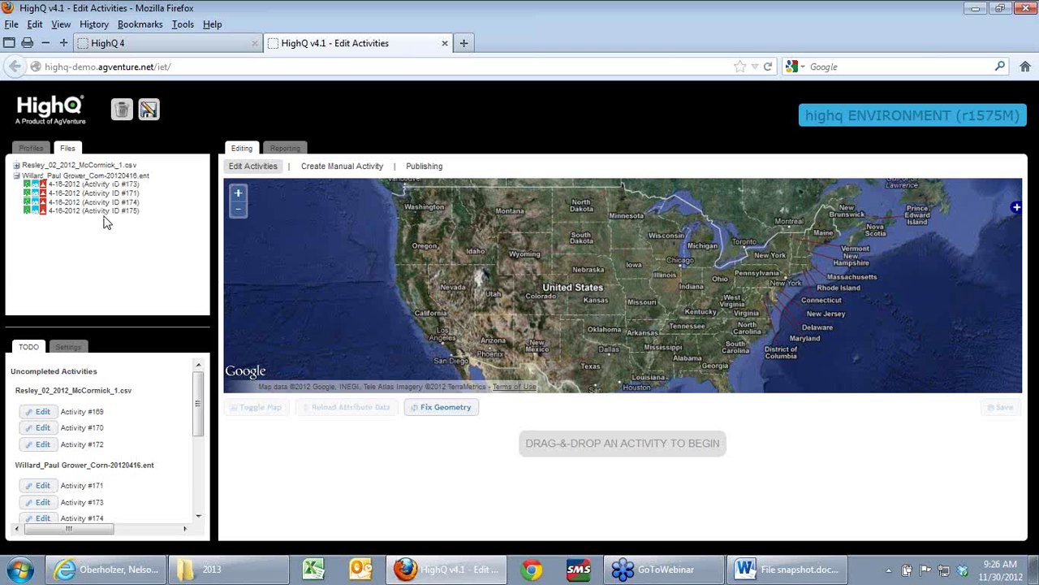
List the activities in the uploaded 02_2012_McCormick_1 .csv file and show the queued jobs in the reporting area
click(17, 166)
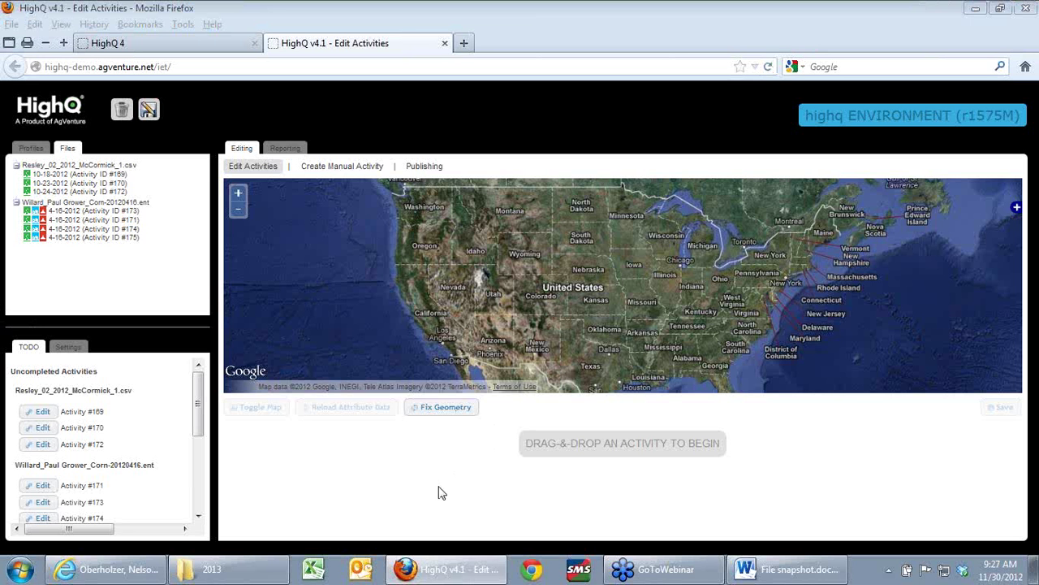
click(292, 153)
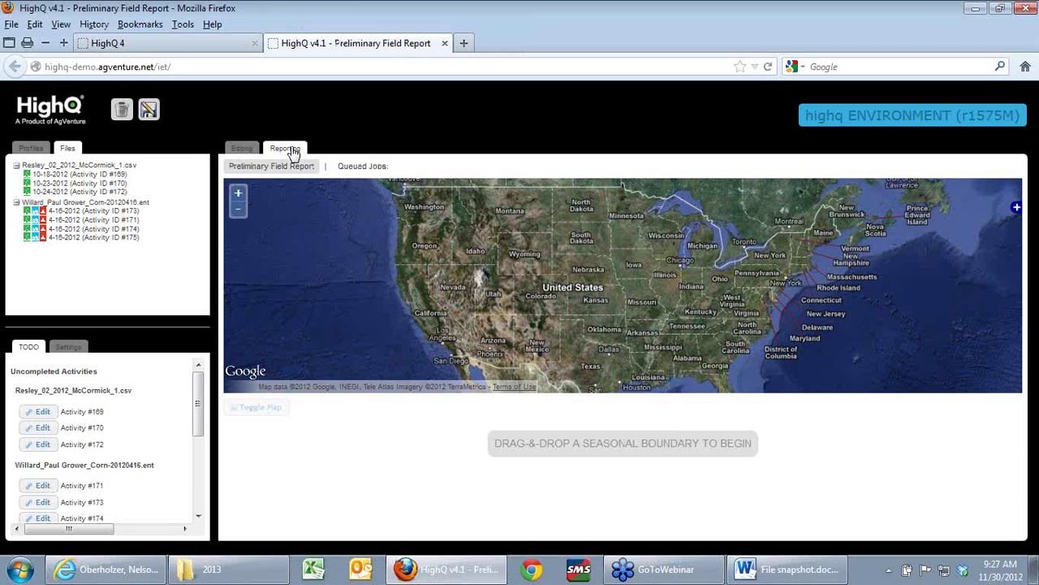
click(371, 167)
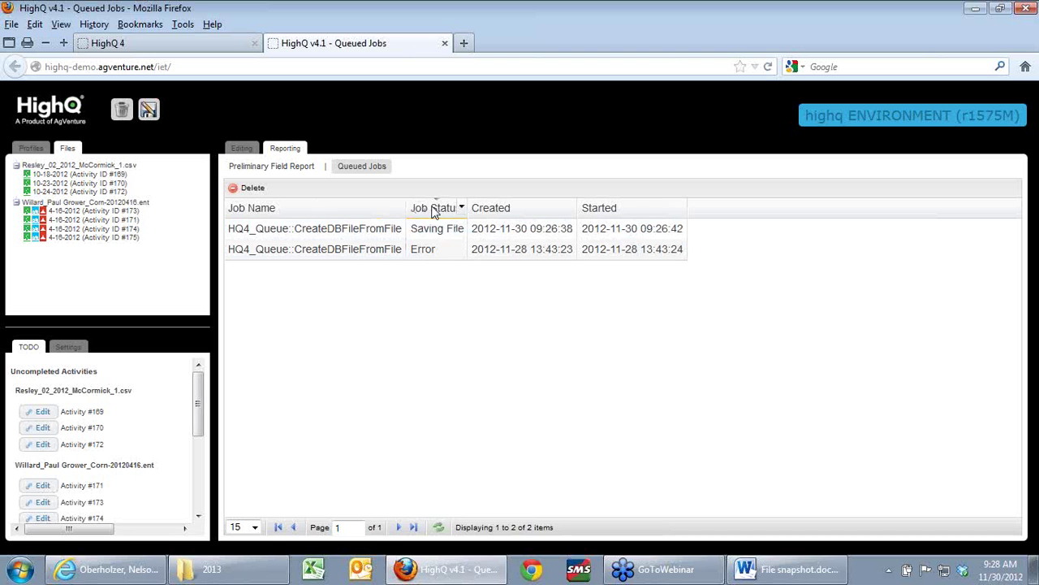
click(357, 169)
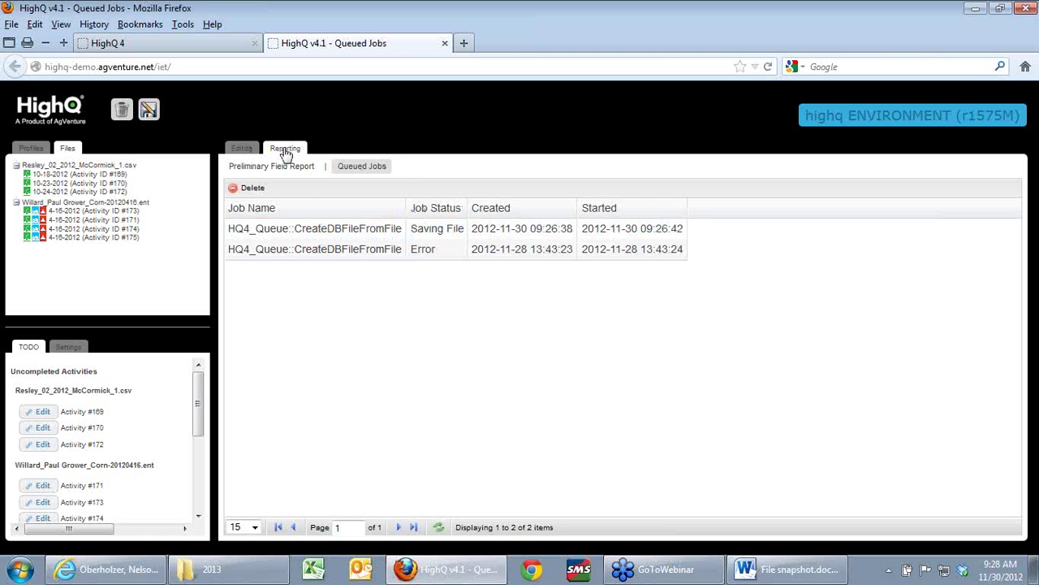
Review the queue request and the full job status of the import job created on 2012-11-30
double_click(304, 233)
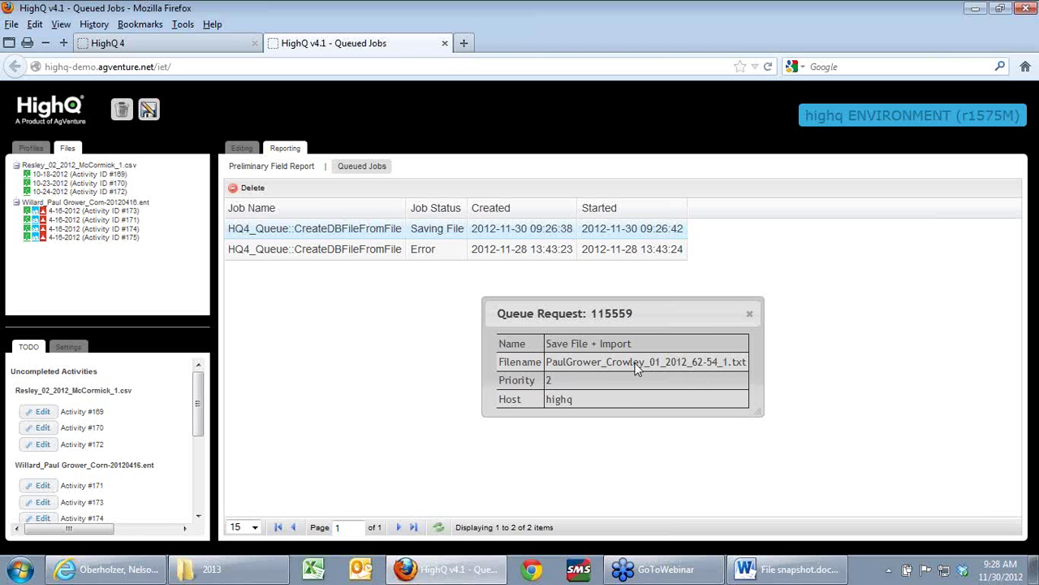
click(749, 315)
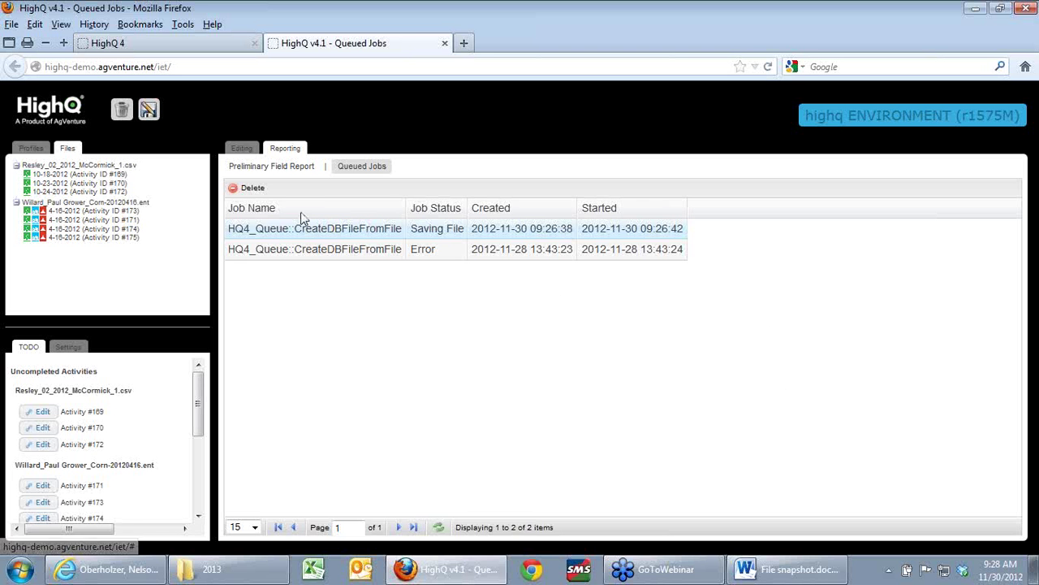
double_click(433, 229)
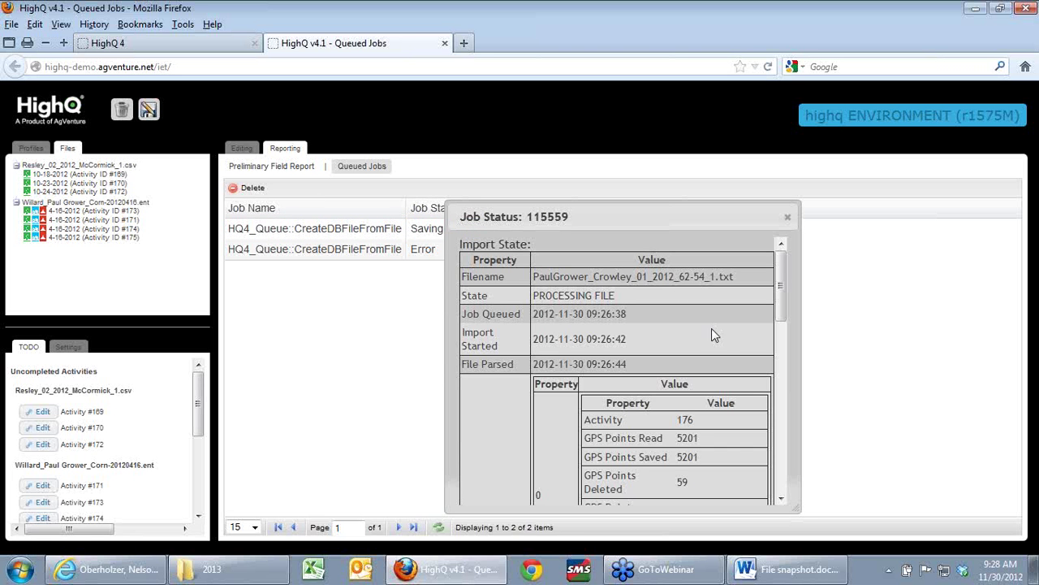
scroll(745, 341, down, 3)
scroll(747, 341, down, 6)
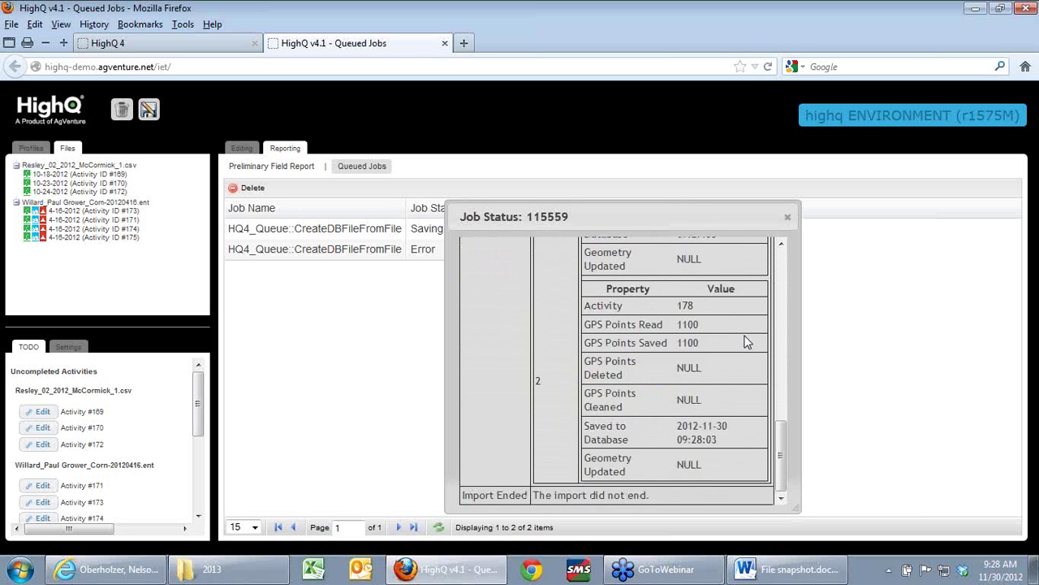
scroll(747, 343, up, 10)
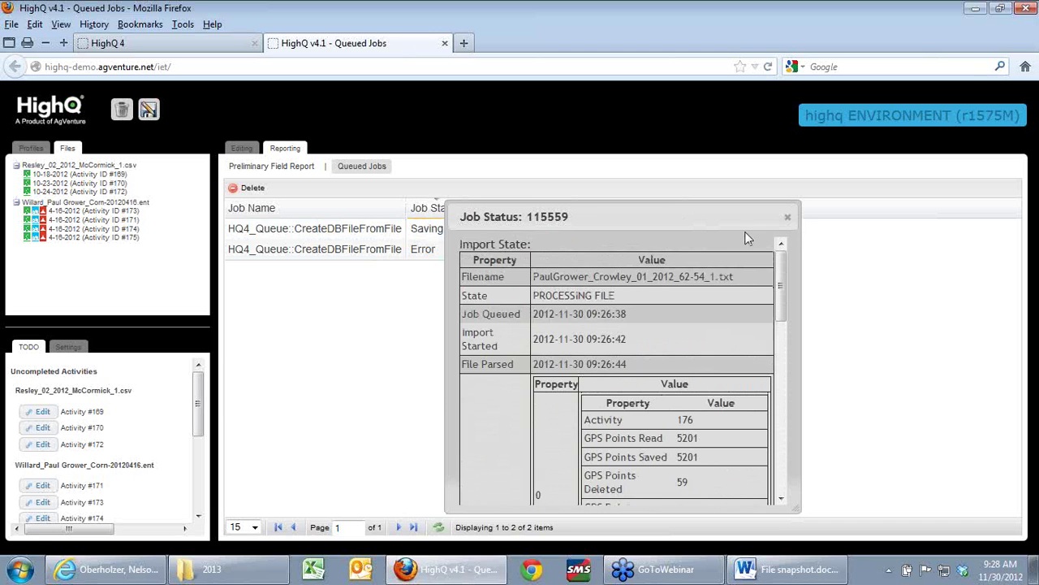
click(787, 217)
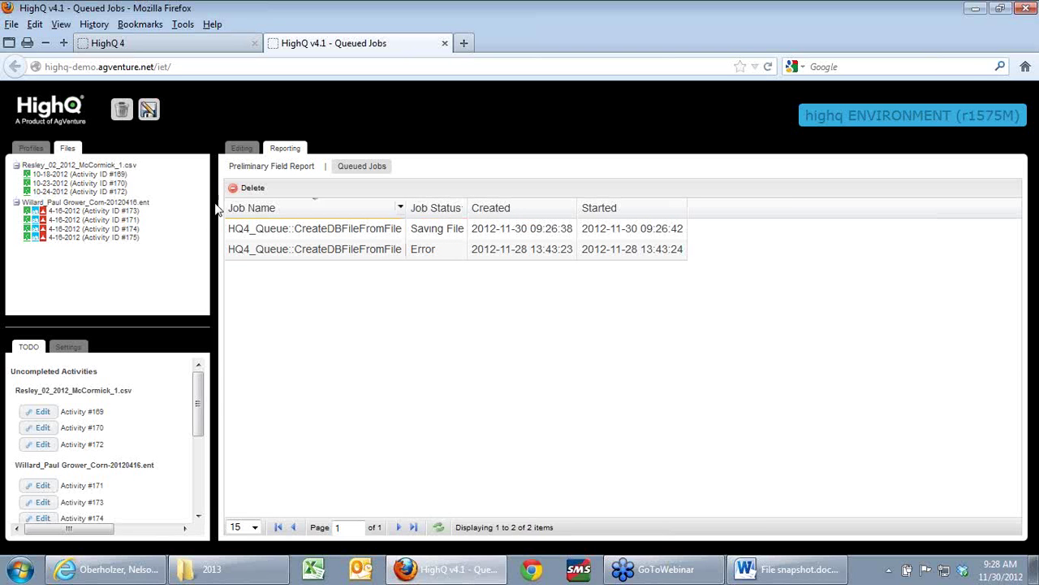
Refresh the uploaded files and the queued jobs repeatedly to follow the progress of the 2012-11-30 import
click(68, 150)
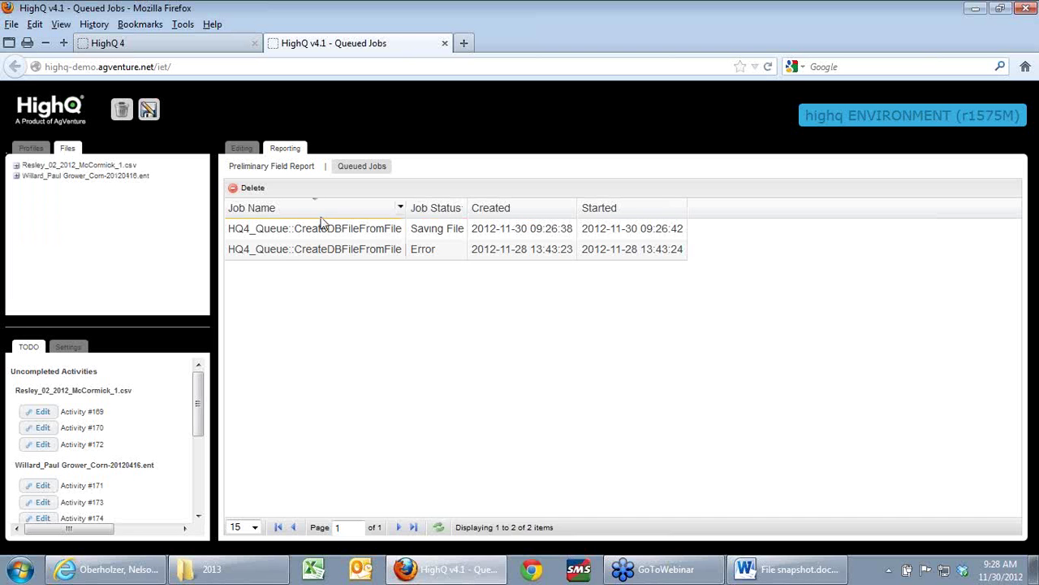
click(437, 208)
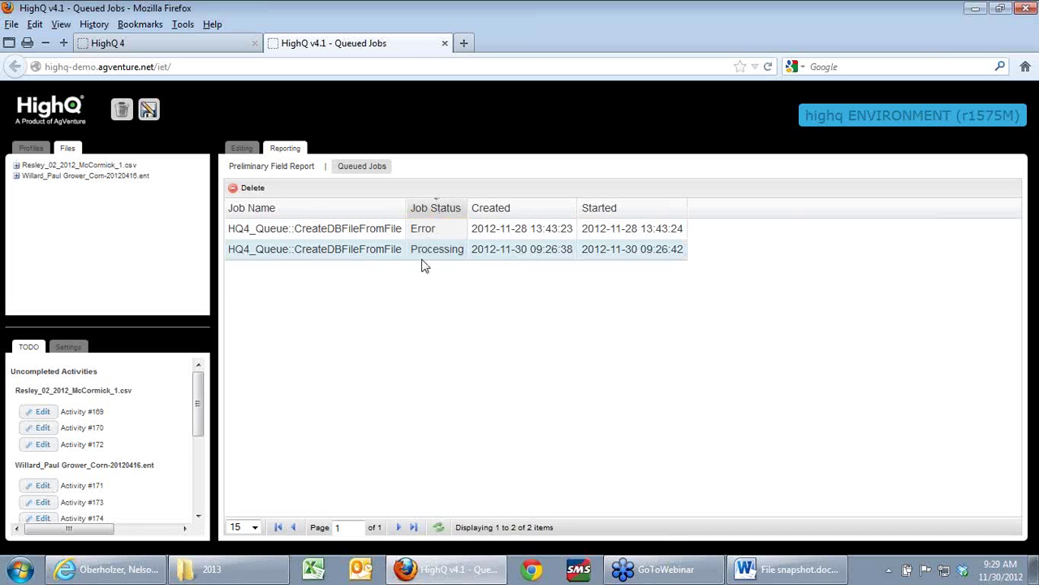
click(355, 169)
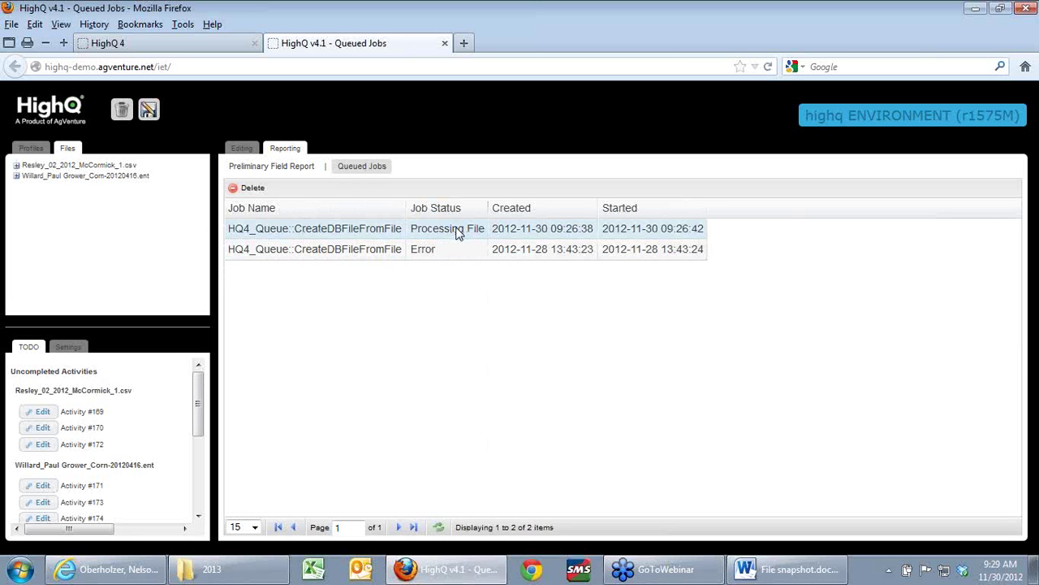
click(364, 168)
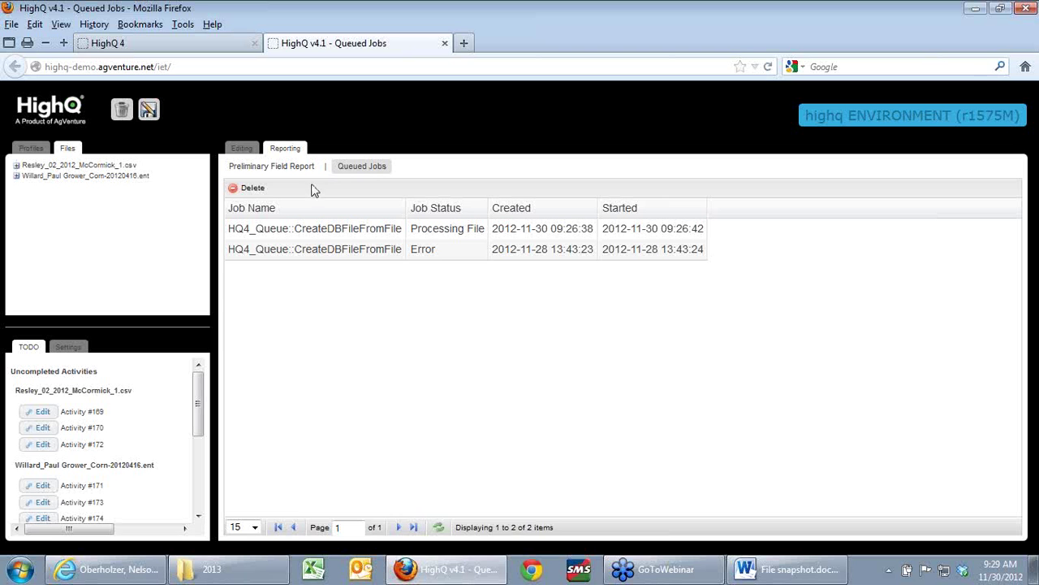
click(68, 151)
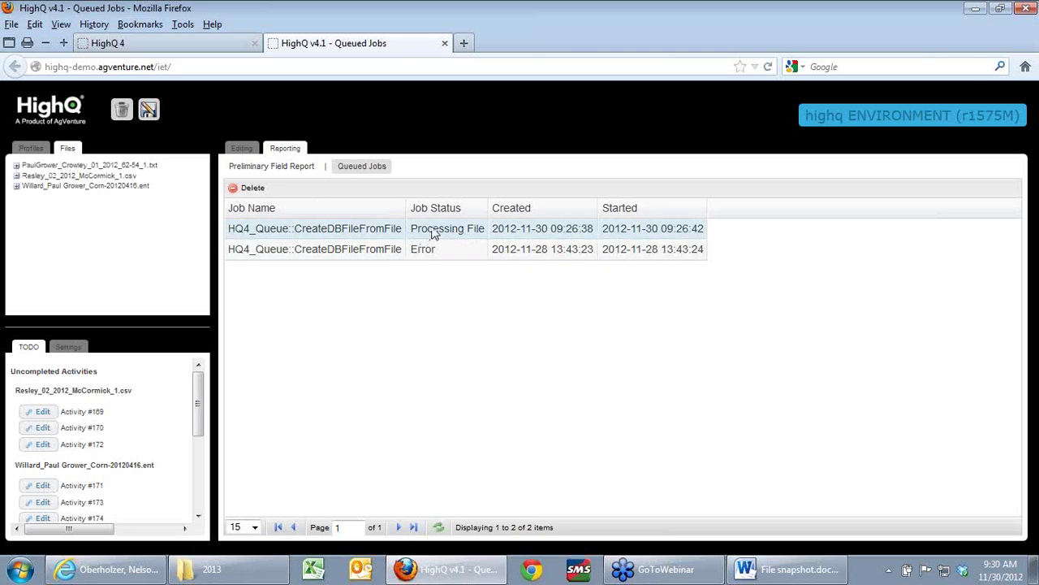
click(367, 167)
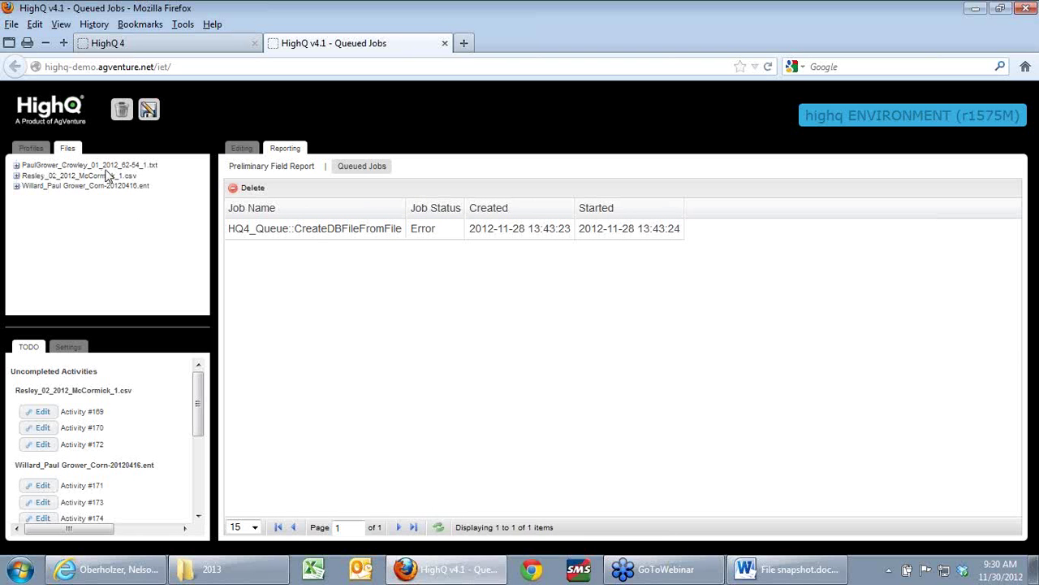
View the activities in the newly uploaded Crowley_01_2012_62-54_1 .txt file, collapse it and refresh the file list
click(16, 166)
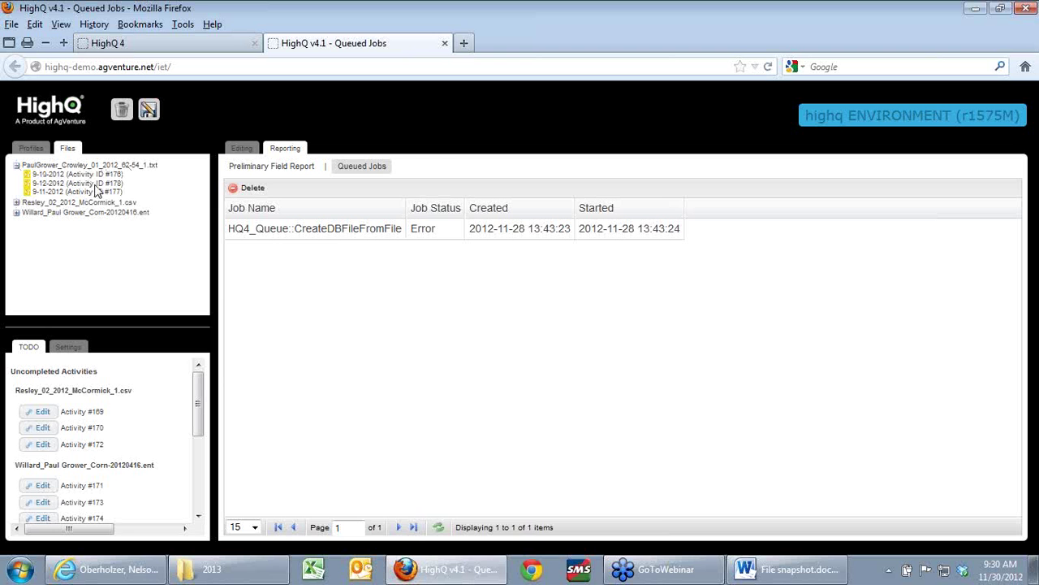
click(16, 166)
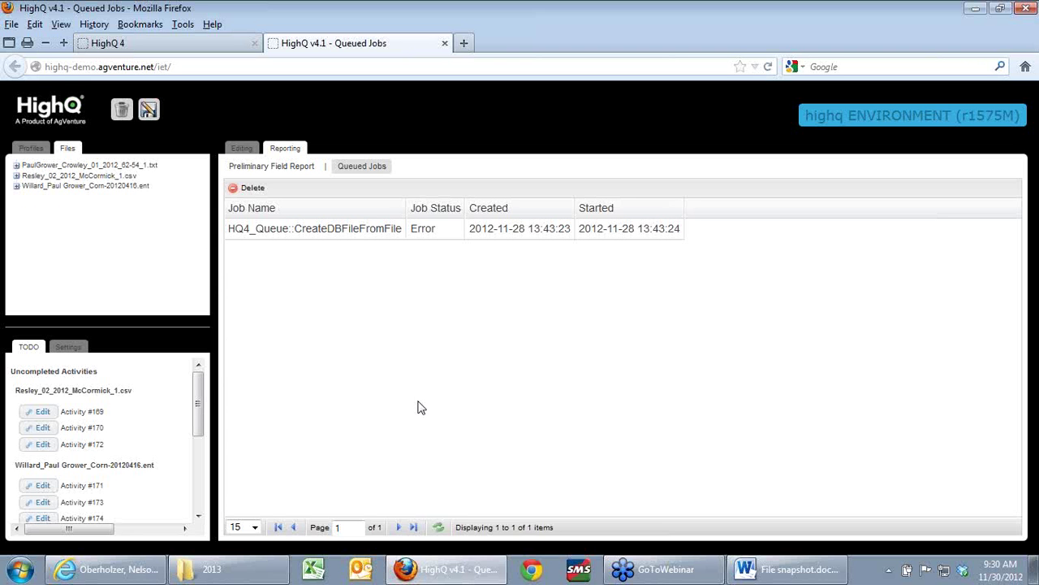
click(69, 150)
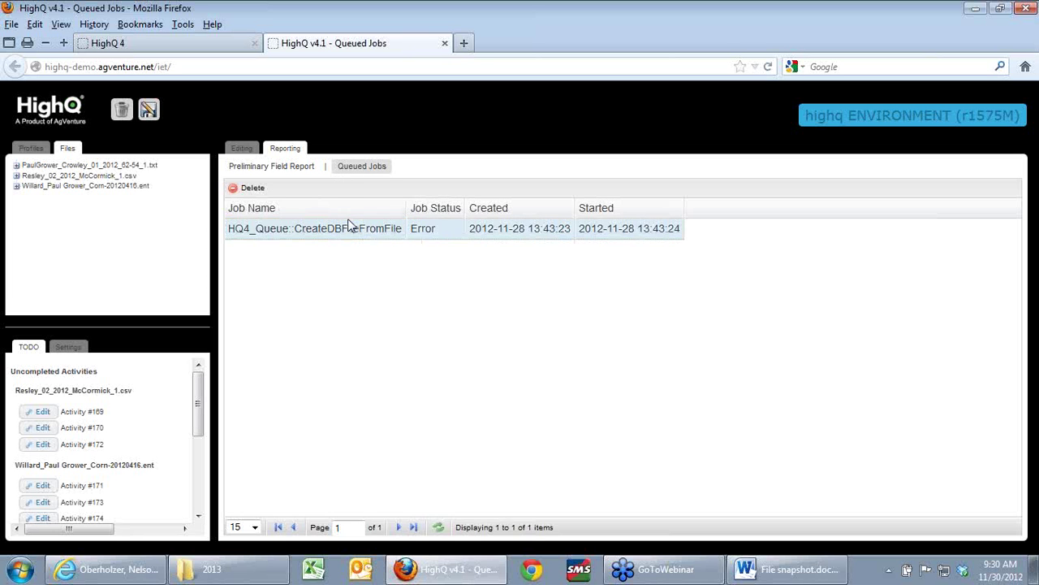
Examine the queue request and the error details of the failed import job created on 2012-11-28
double_click(303, 236)
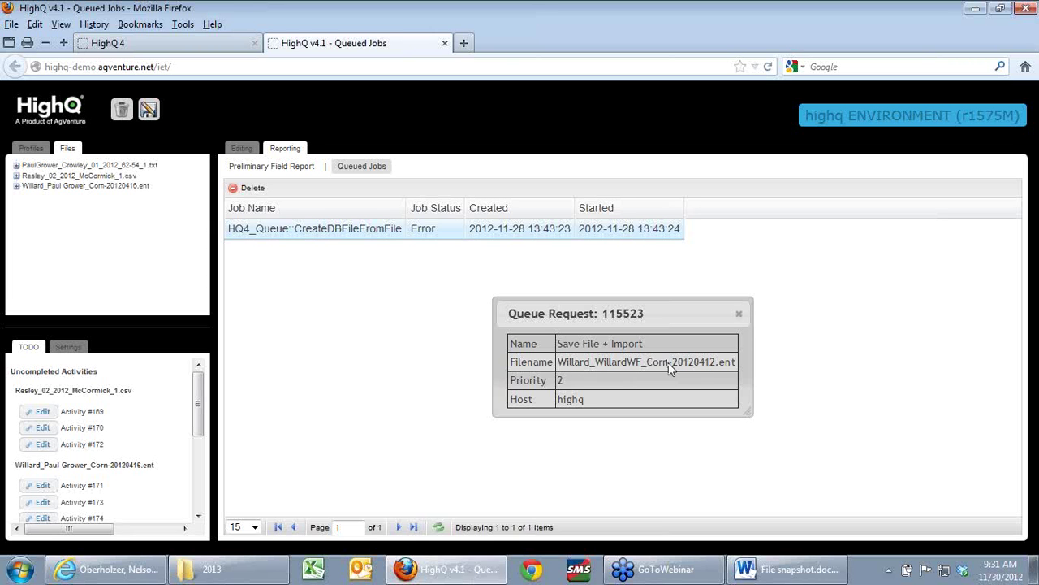
click(740, 315)
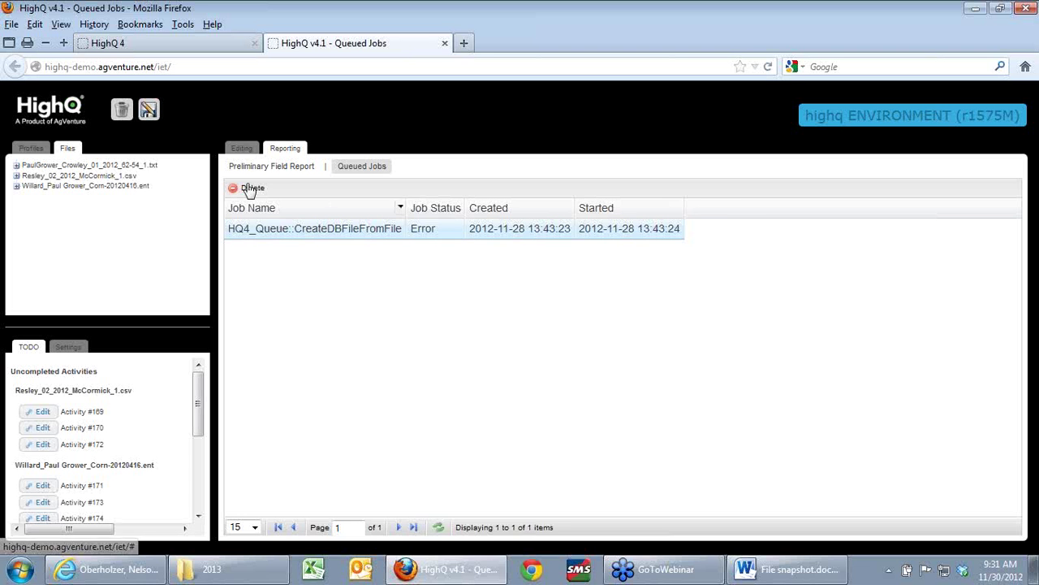
click(429, 227)
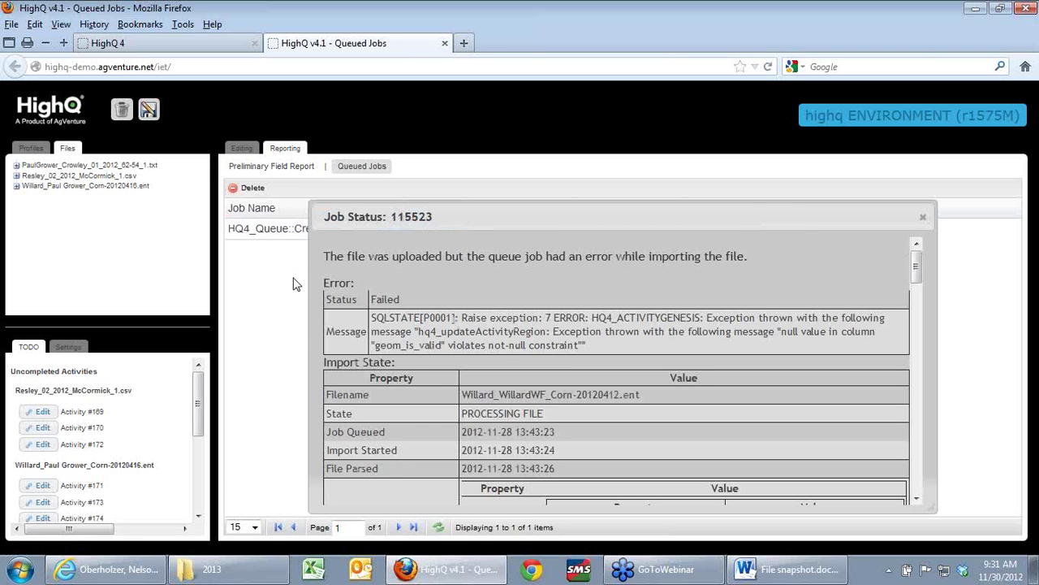
click(922, 217)
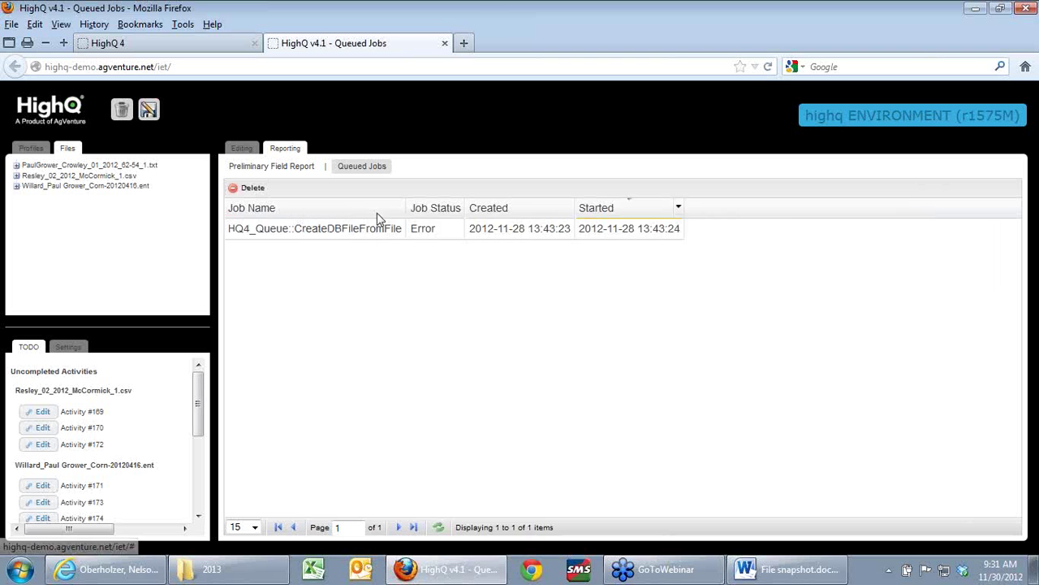
click(430, 229)
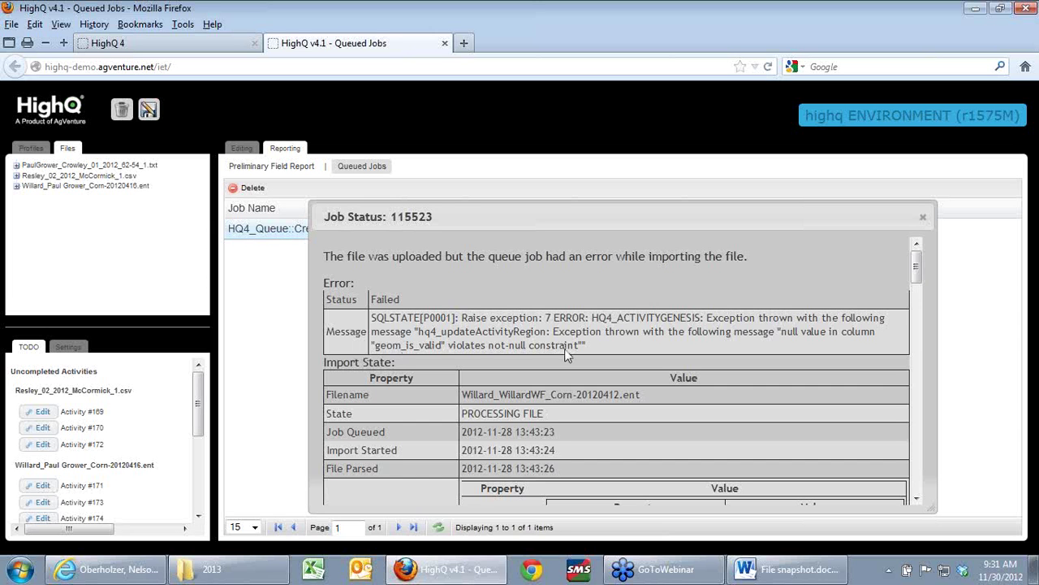
click(923, 221)
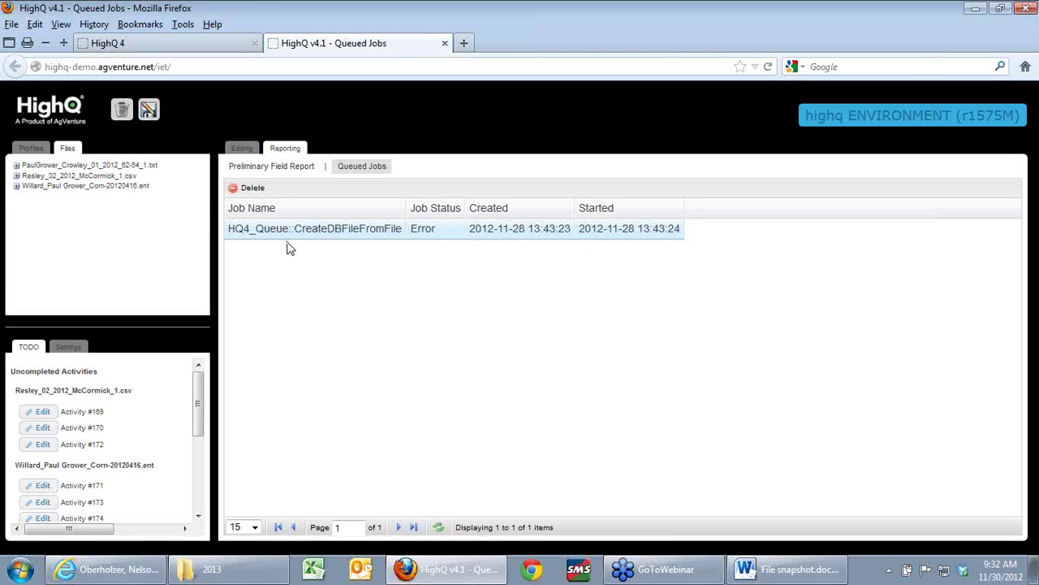
Delete the failed 2012-11-28 import job, close its queue request details and refresh the queued jobs
double_click(328, 231)
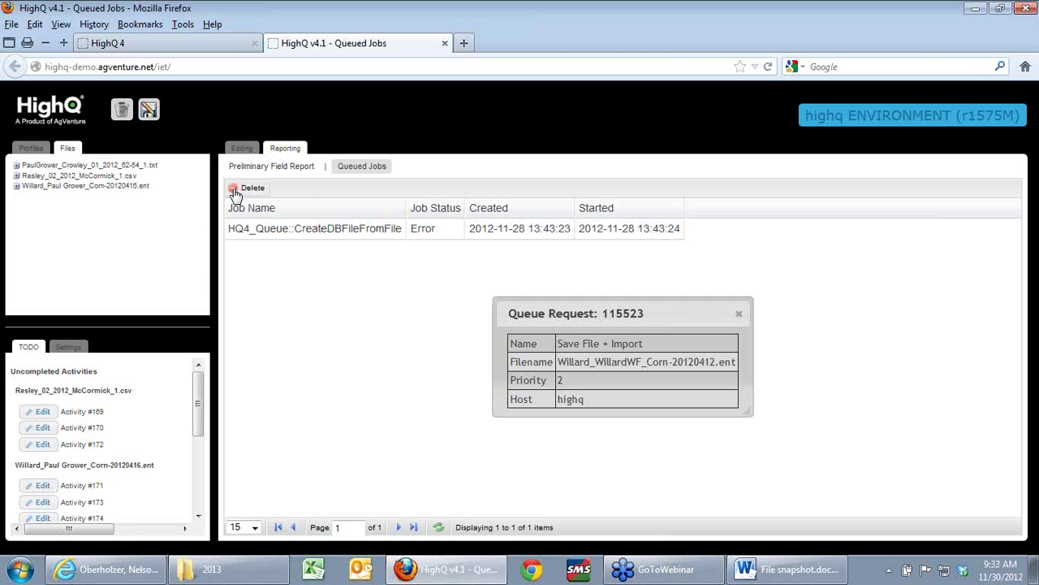
click(267, 230)
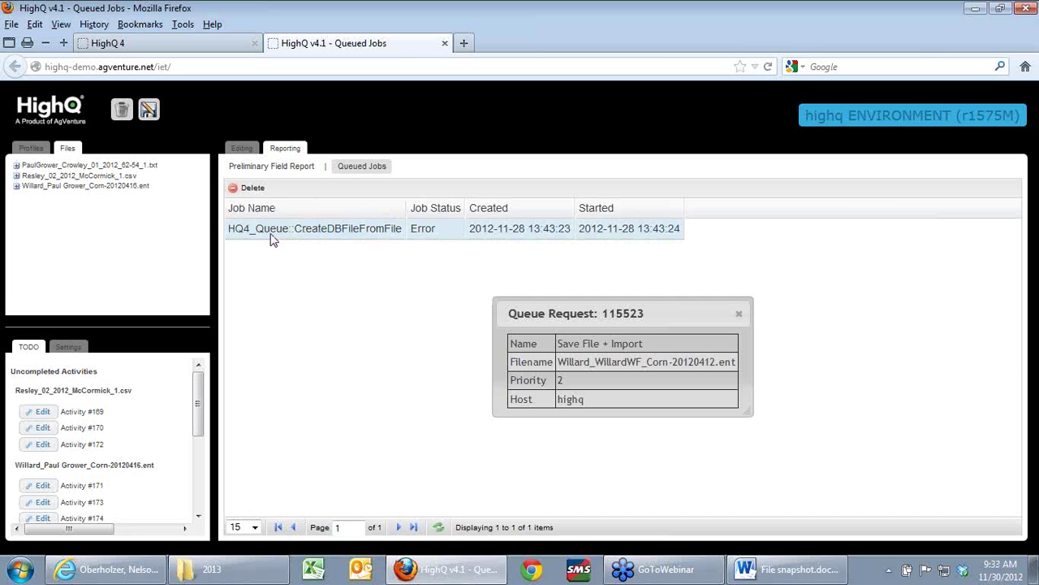
click(234, 188)
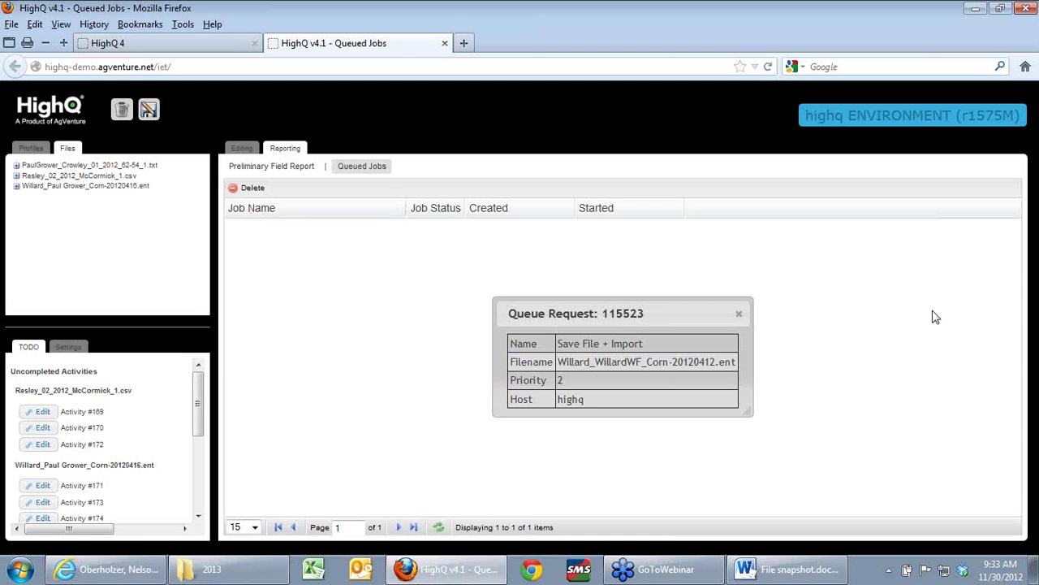
click(737, 318)
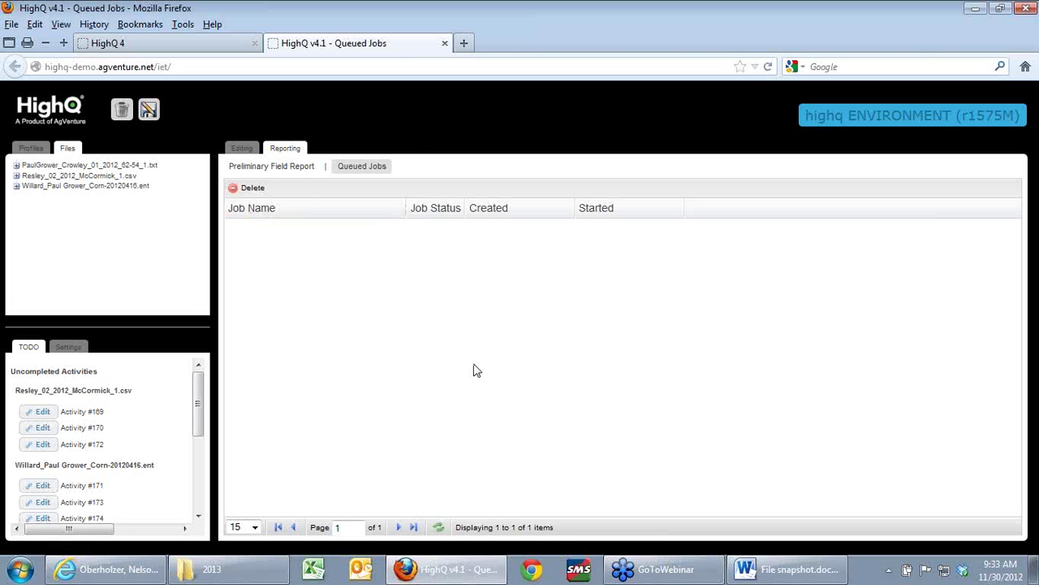
click(366, 167)
click(437, 528)
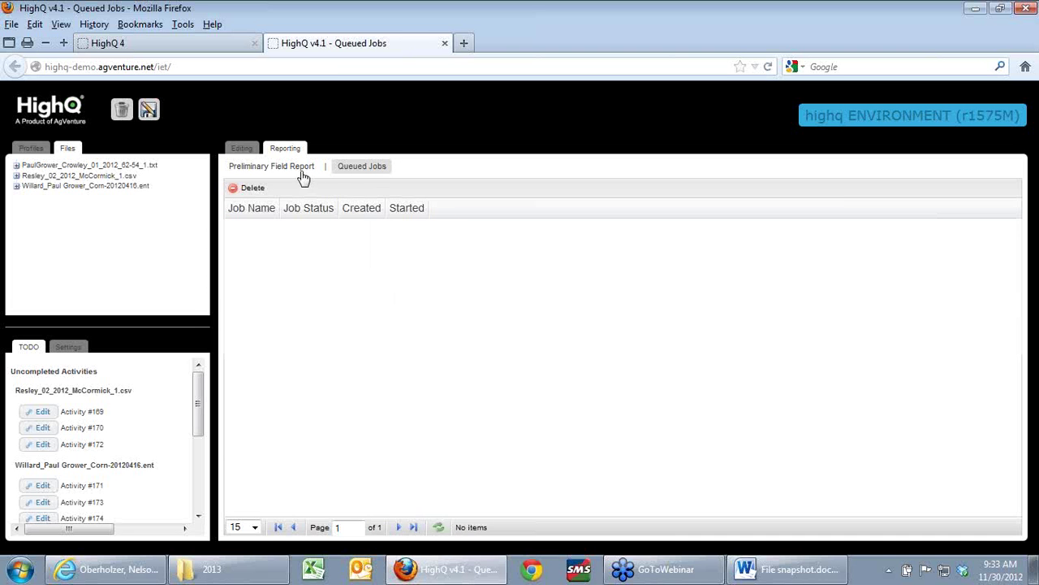
Return to the Edit Activities page and open activities #170, #169 and #172 in turn from the uncompleted activities
click(241, 150)
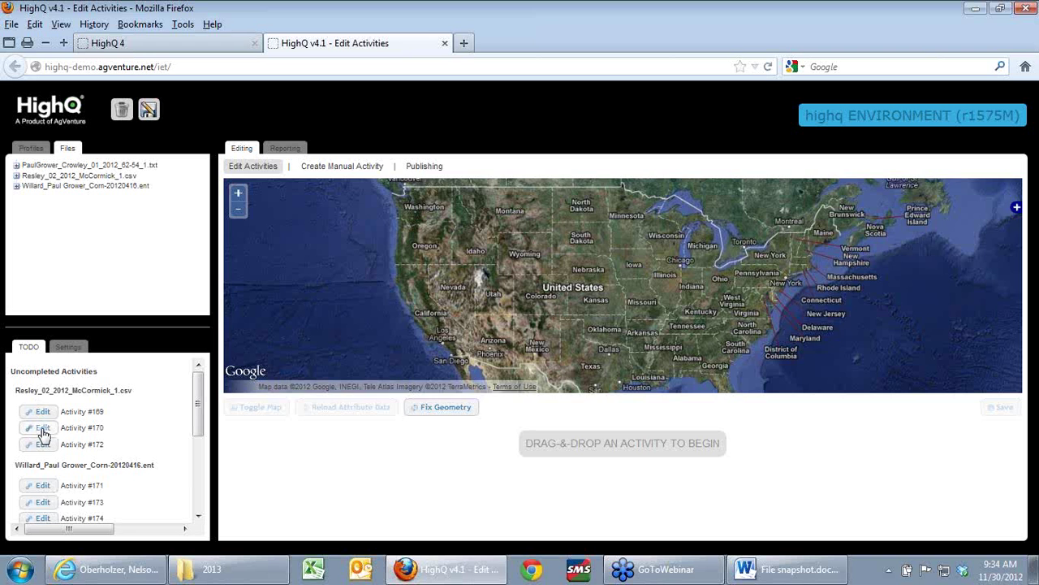
click(43, 430)
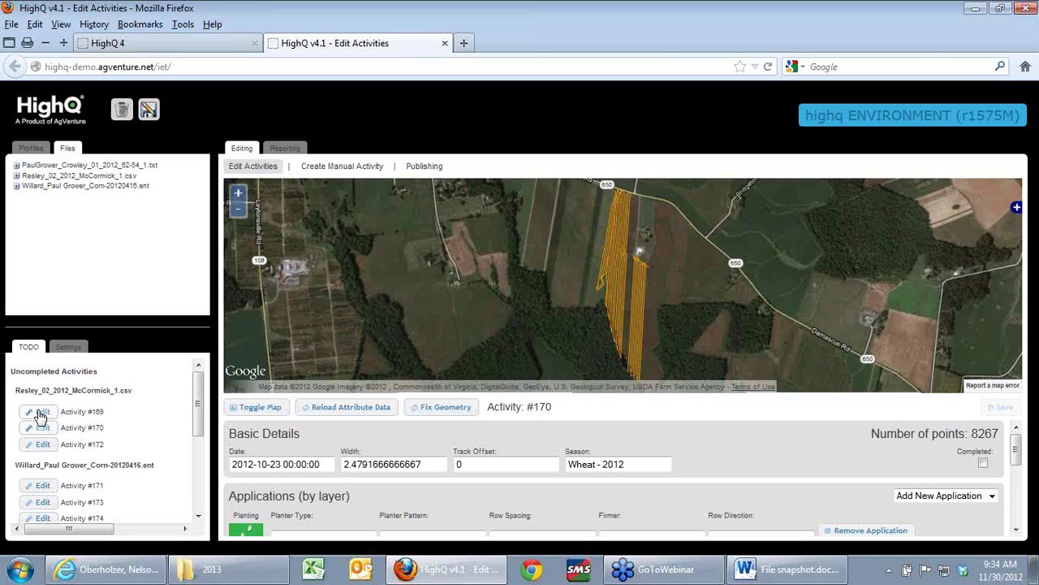
click(39, 415)
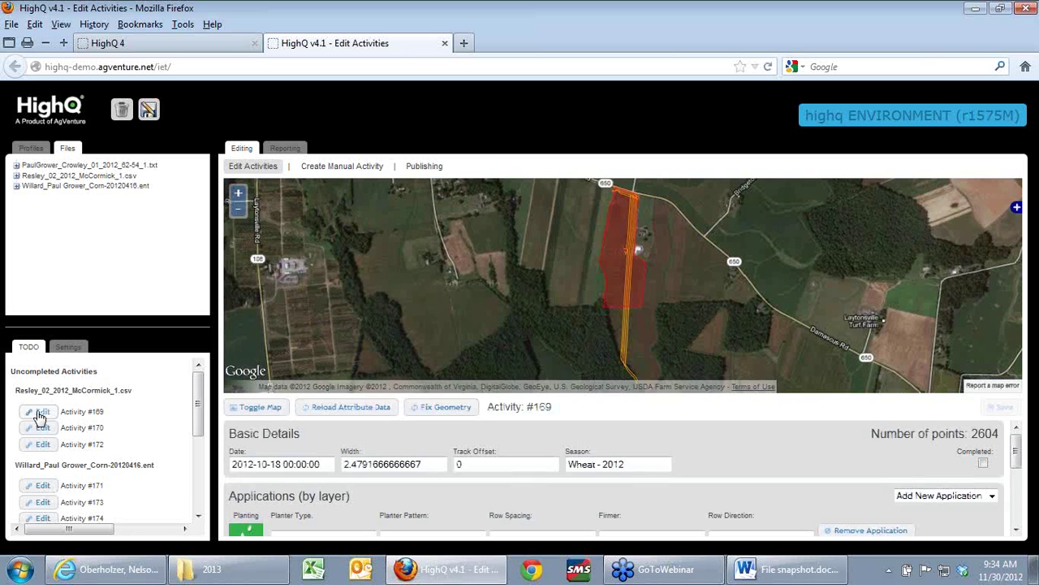
click(35, 447)
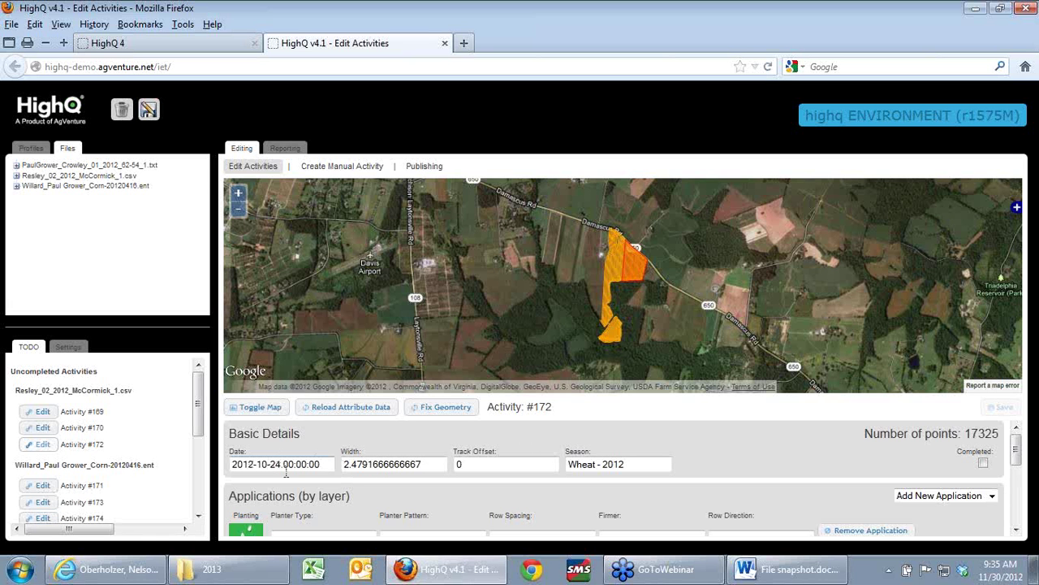
Highlight the season value in the basic details of activity #172
key(BackSpace)
text(.)
drag(633, 463, 522, 464)
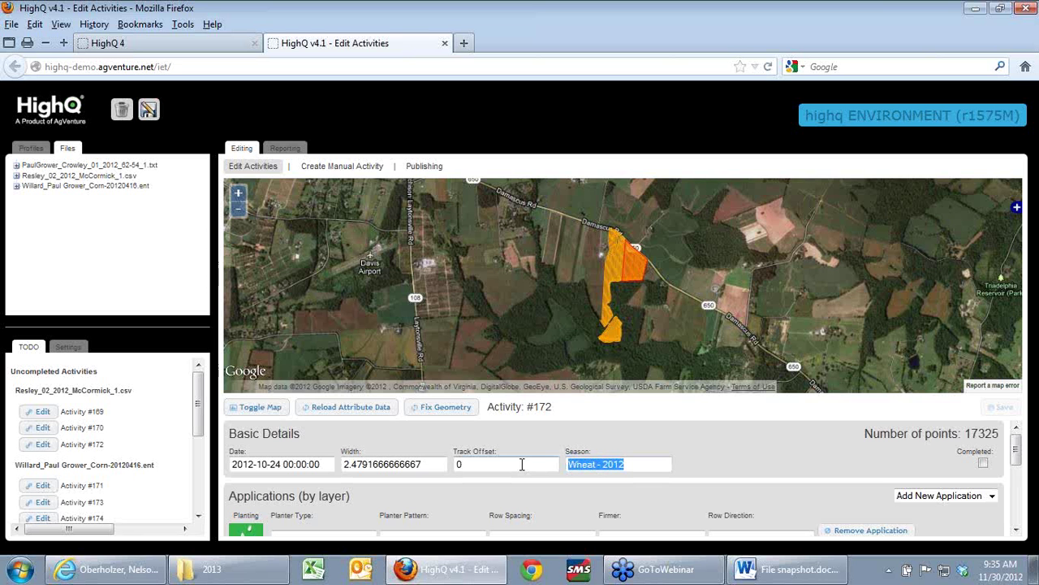
Set the season of activity #172 to Wheat - 2013
text(w)
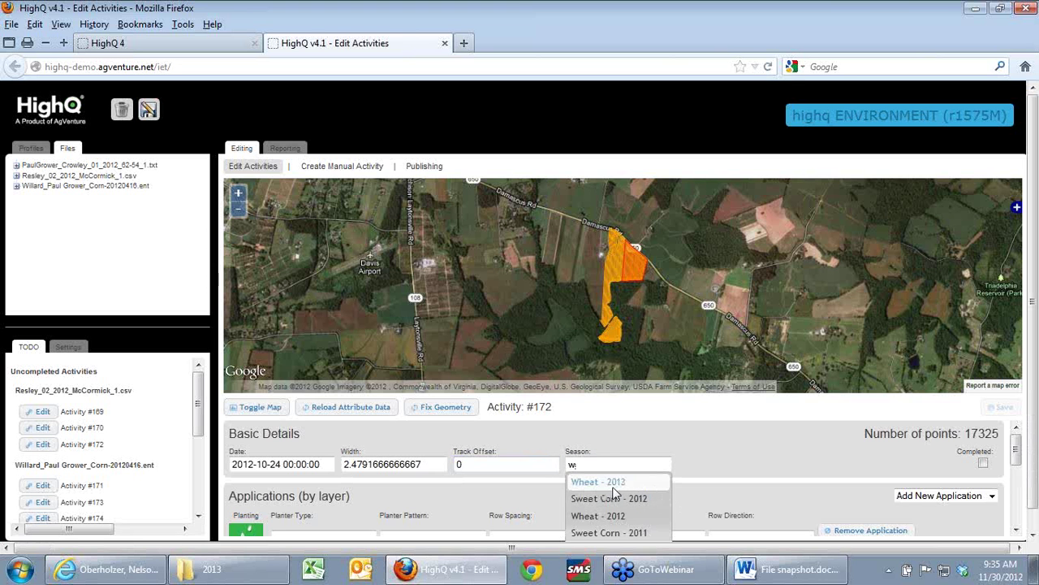
click(617, 487)
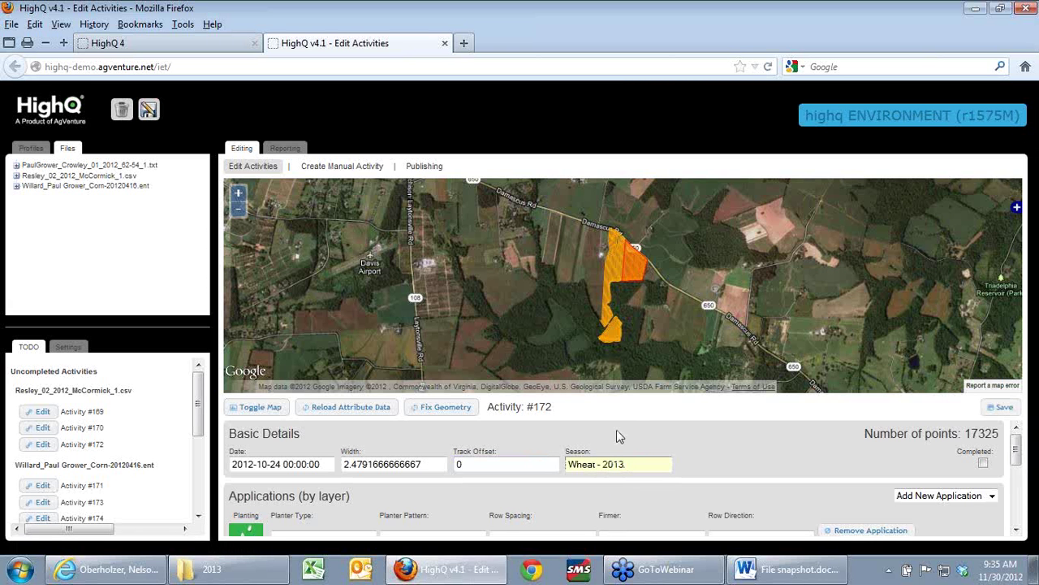
key(BackSpace)
Hide and redisplay the map twice to view the full details of activity #172
click(264, 408)
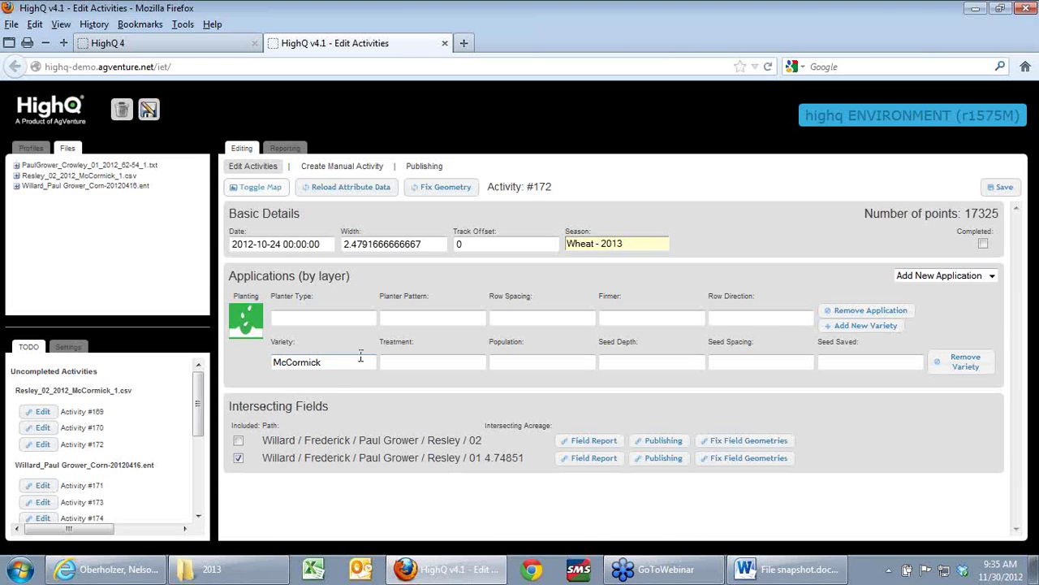
click(263, 188)
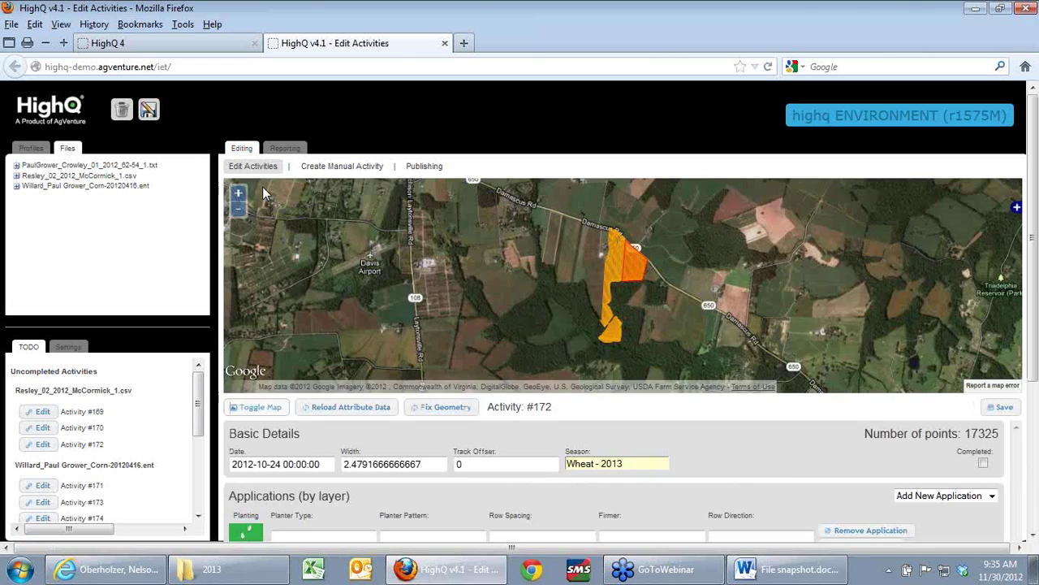
click(260, 408)
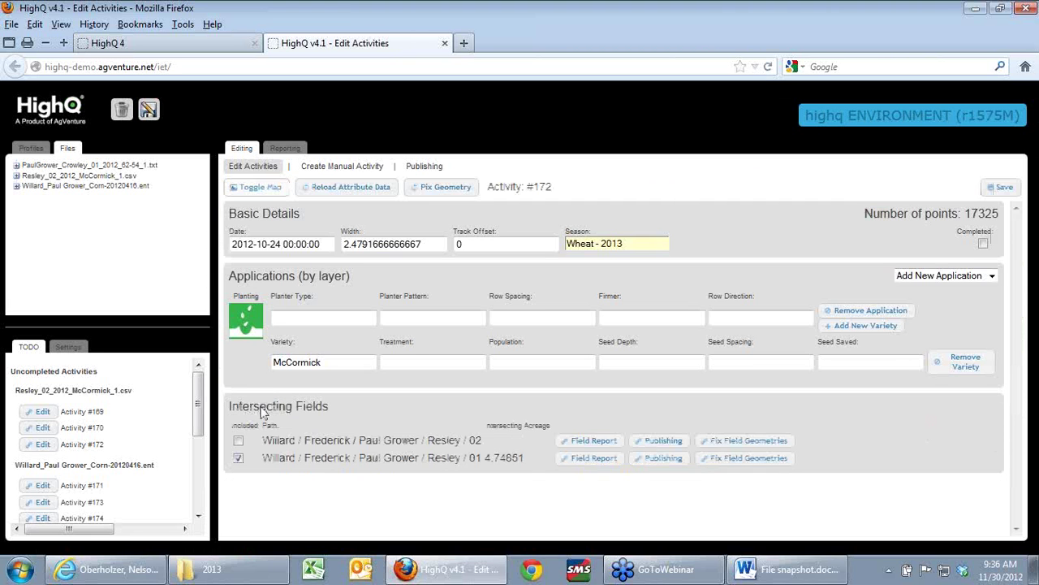
click(260, 187)
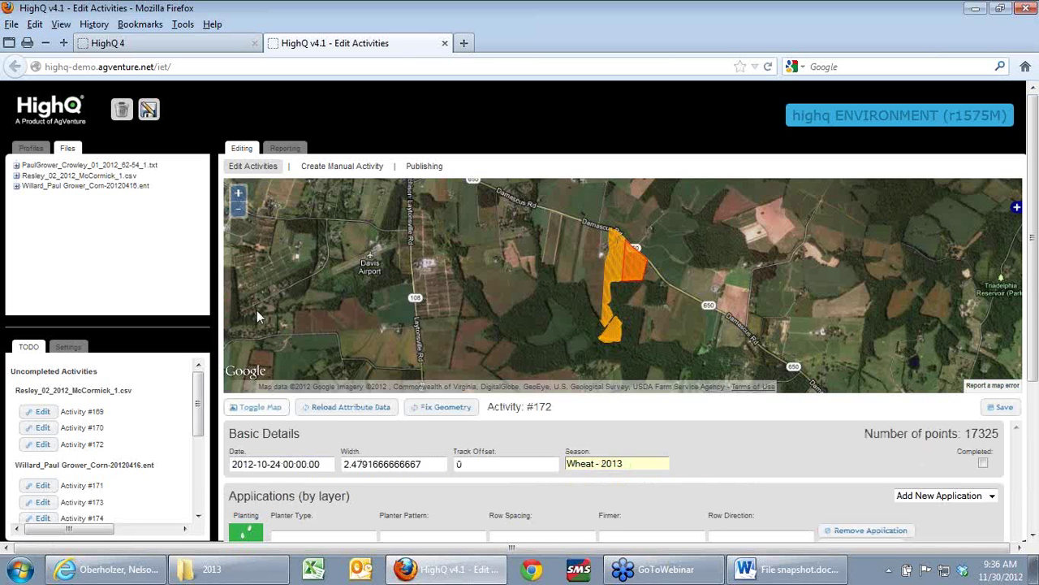
Hide the map and set the width of activity #172 to 30 in the basic details
click(254, 407)
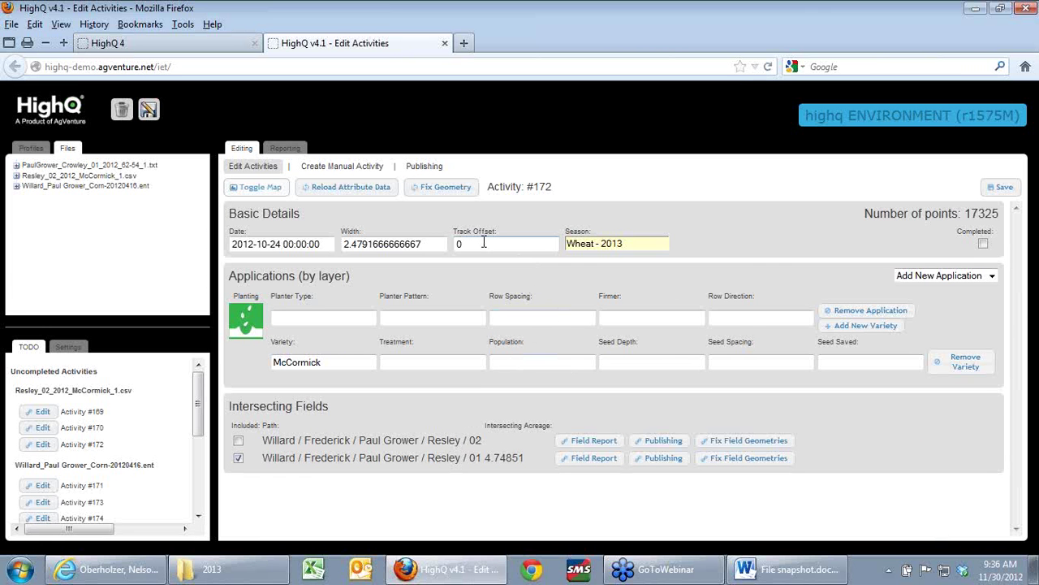
click(423, 244)
drag(423, 244, 288, 250)
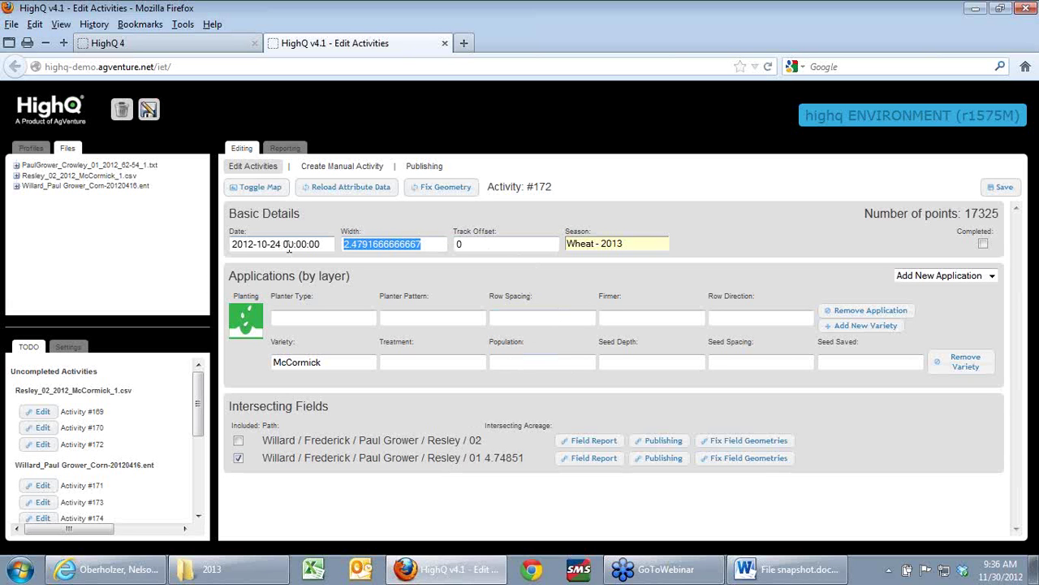
text(30)
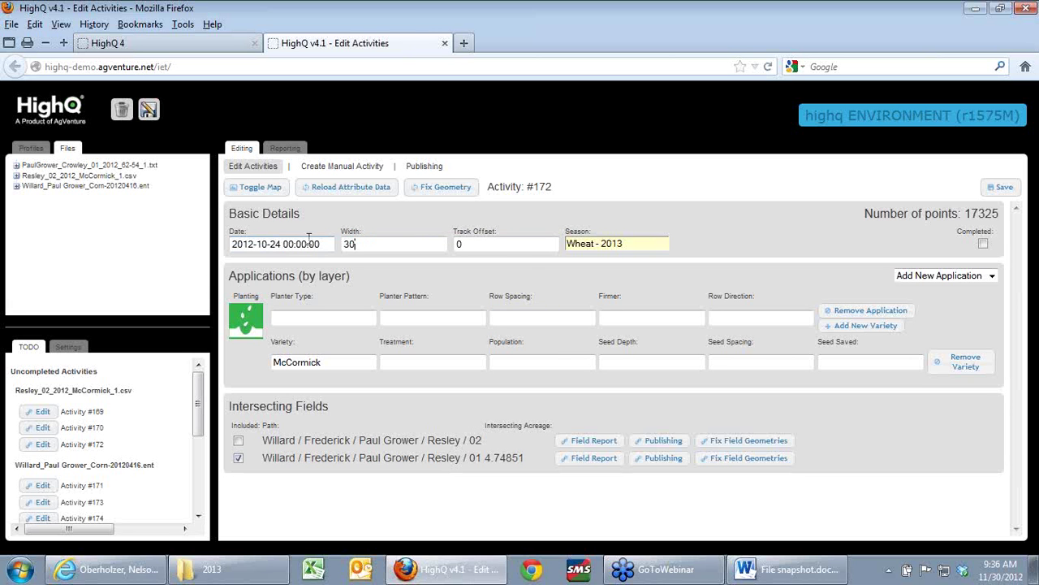
click(434, 281)
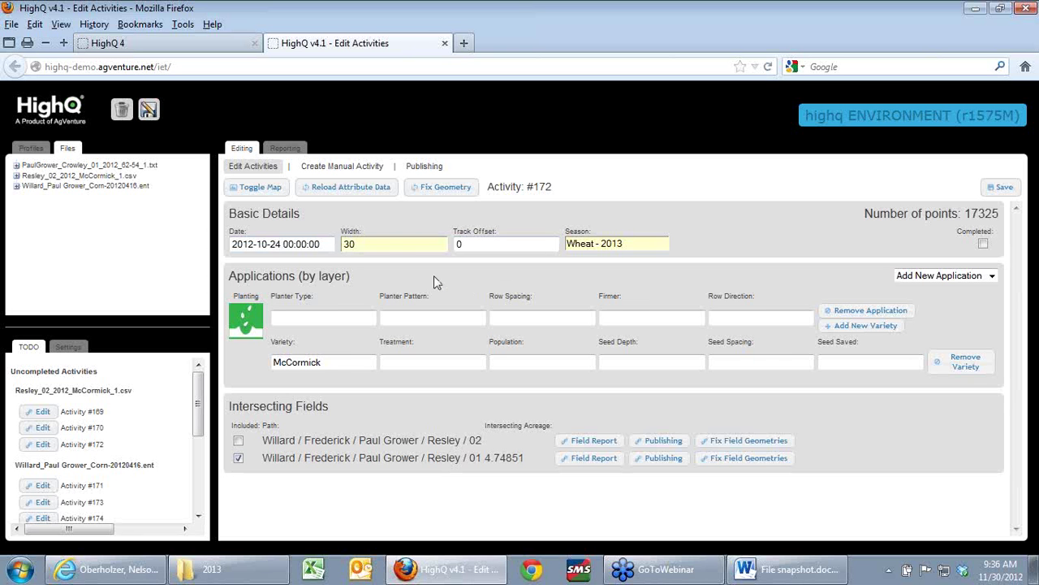
Set the planting application's planter type to Grain Drill and its row spacing to 7.50 in
click(283, 318)
text(a)
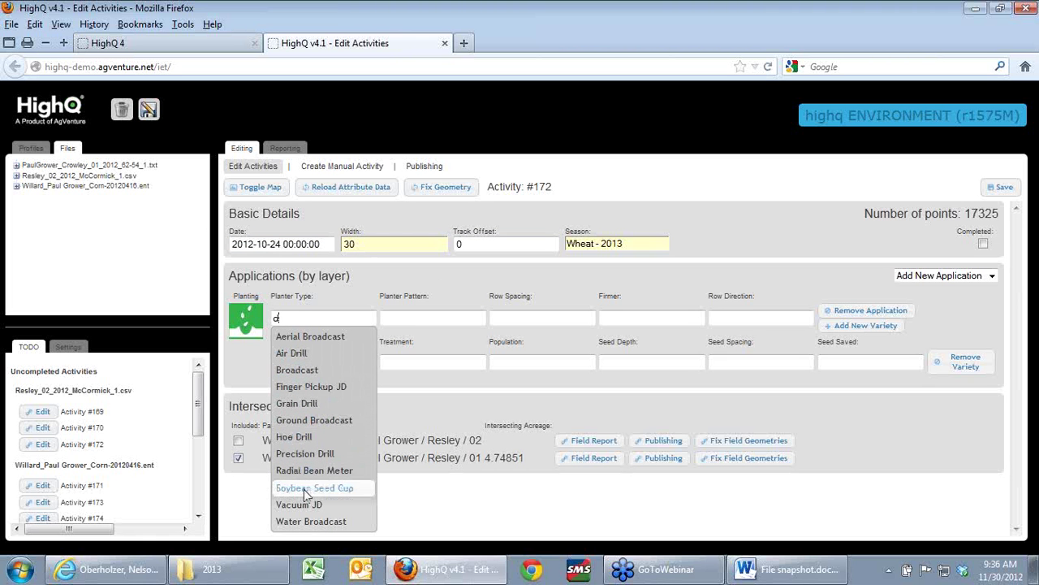
click(305, 406)
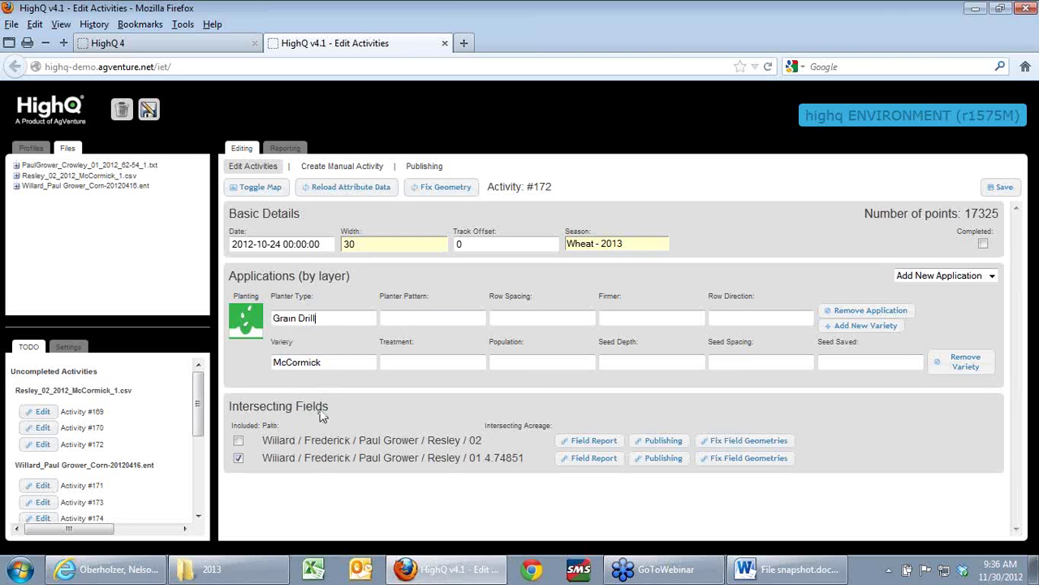
click(510, 318)
text(7.)
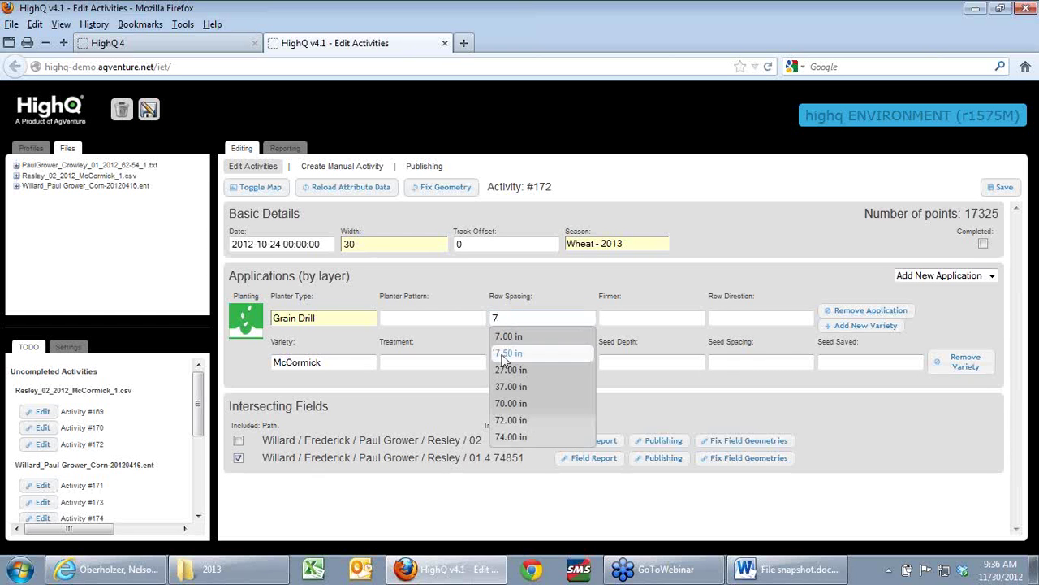
click(503, 354)
Set the McCormick variety's population to 1800000 and its seed treatment to Acceleron 250
click(514, 366)
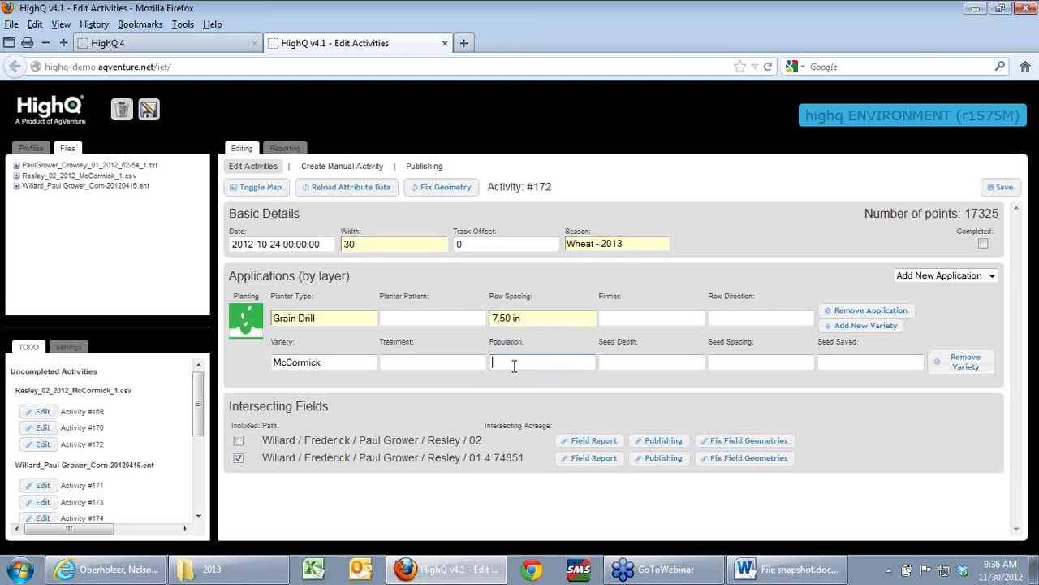
text(1800000)
click(555, 385)
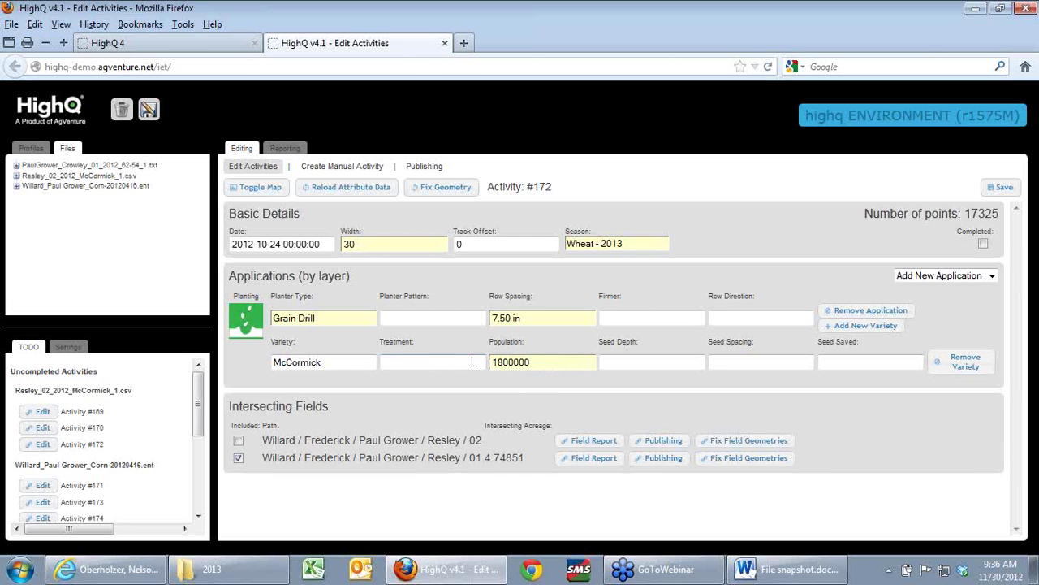
click(413, 359)
text(a)
key(BackSpace)
text(acc)
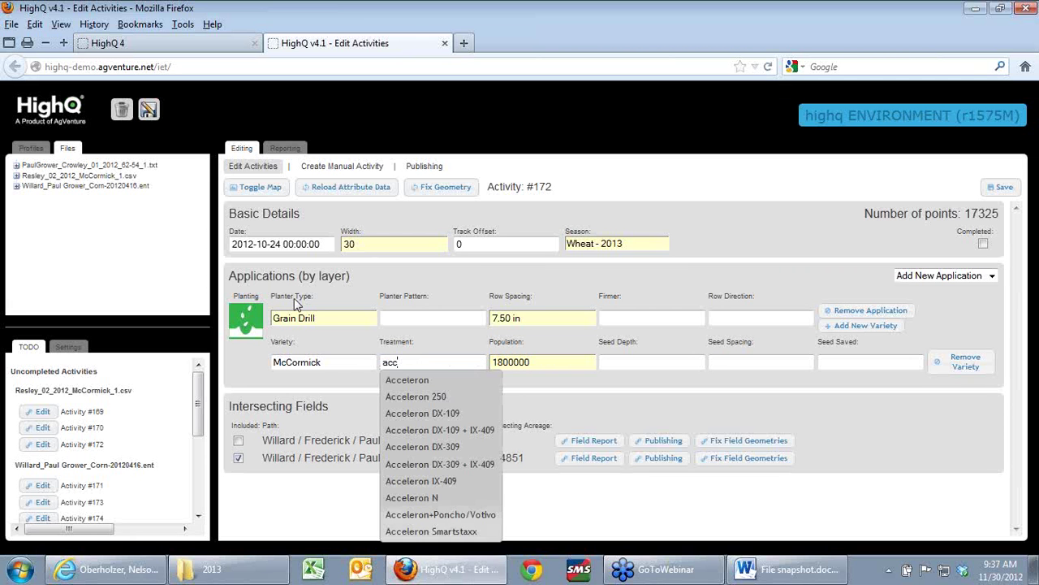
click(423, 398)
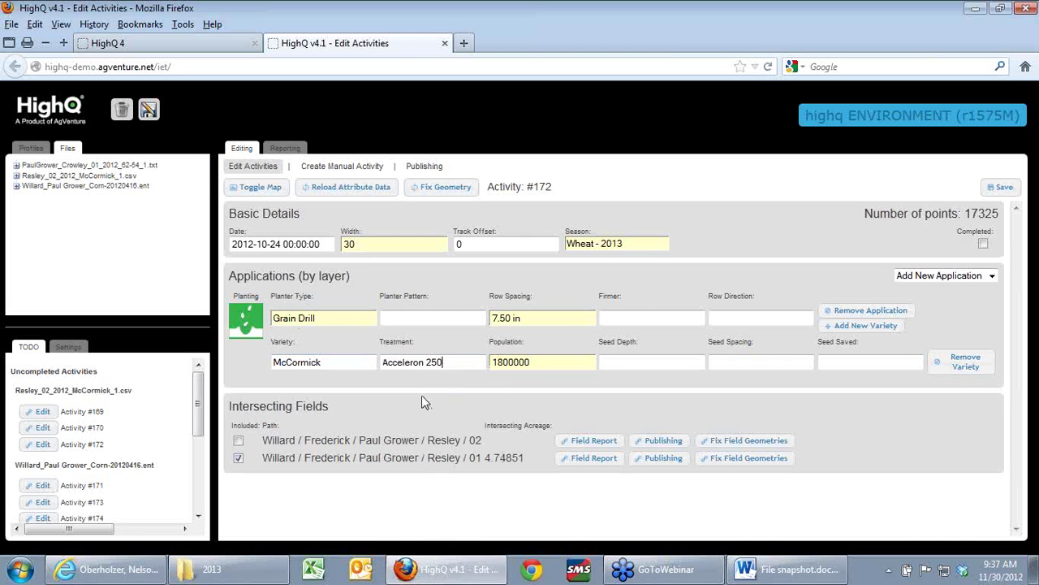
click(582, 403)
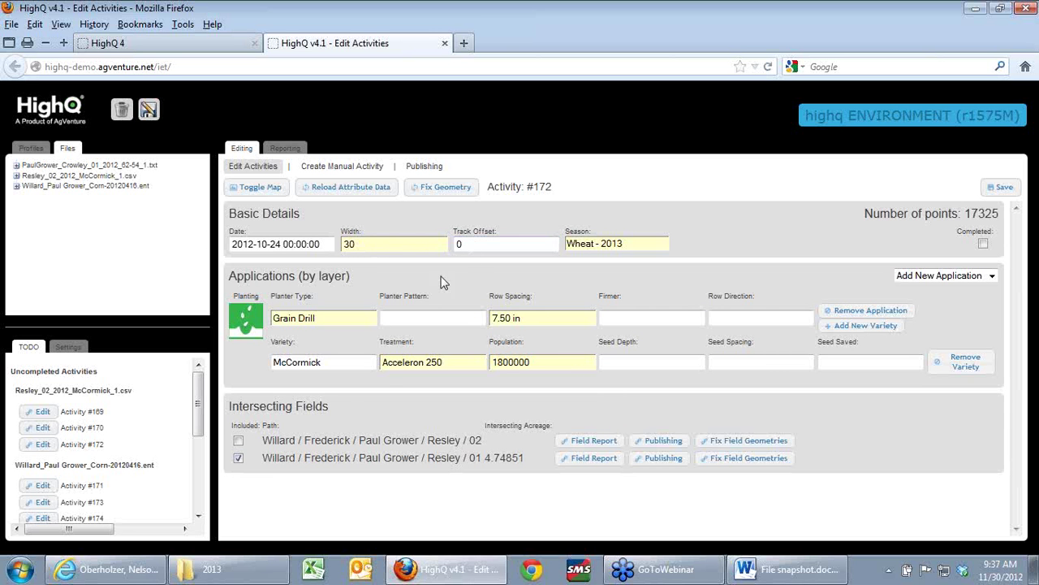
Redisplay the map and include the Resley / 02 field in the intersecting fields of activity #172
click(258, 189)
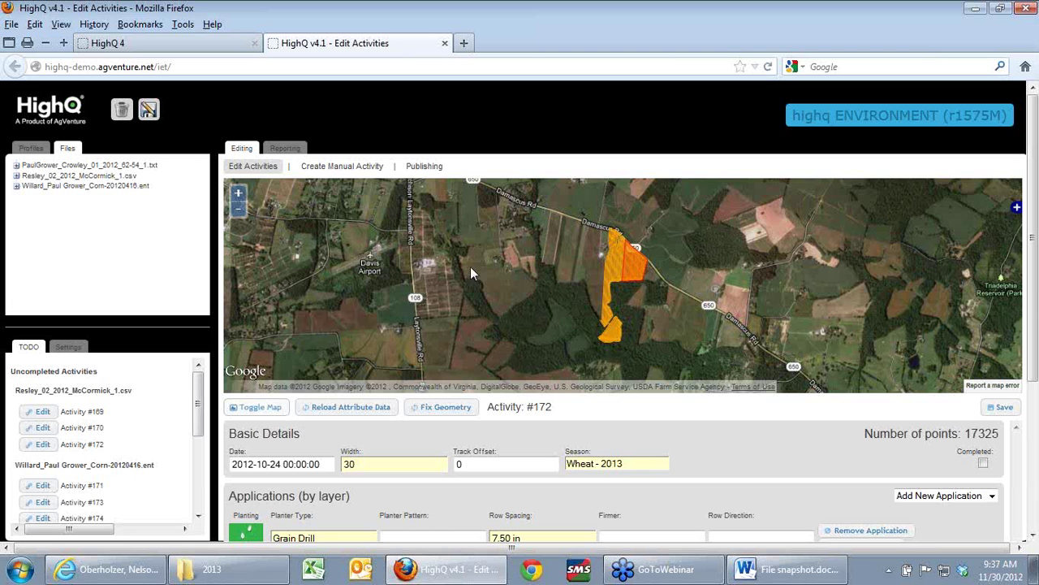
click(238, 197)
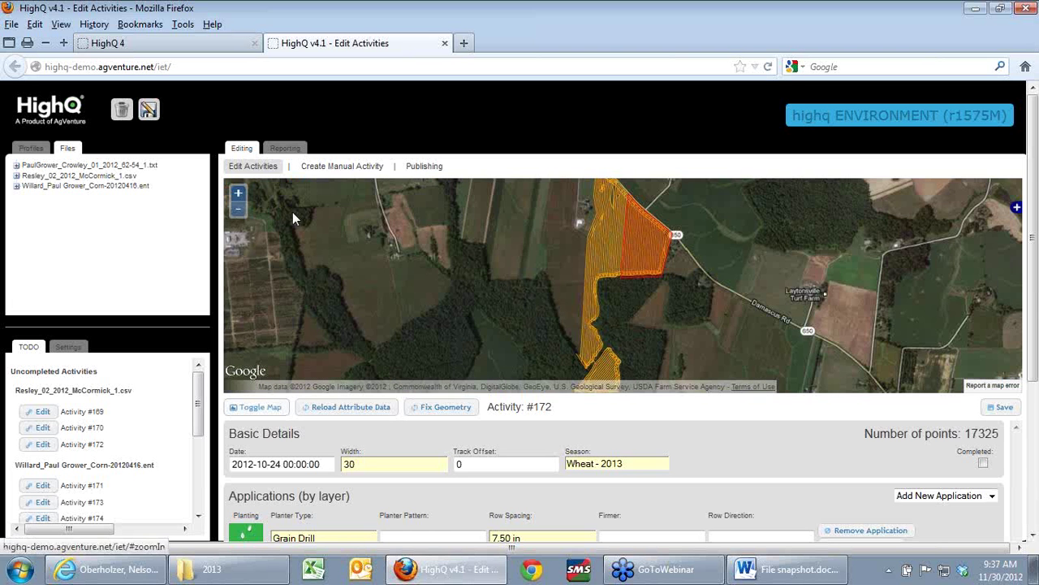
drag(511, 262, 496, 287)
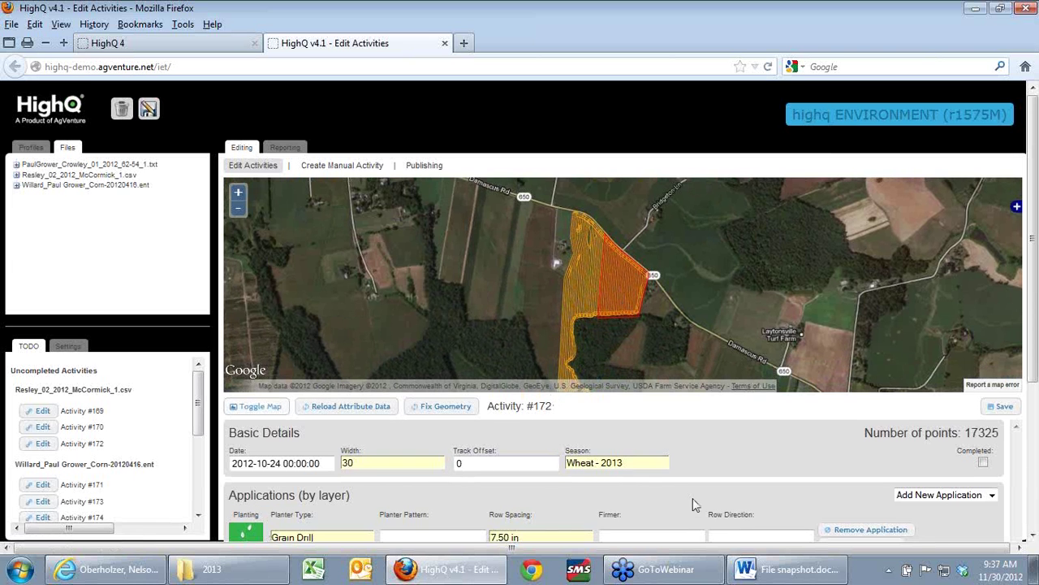
scroll(692, 498, down, 5)
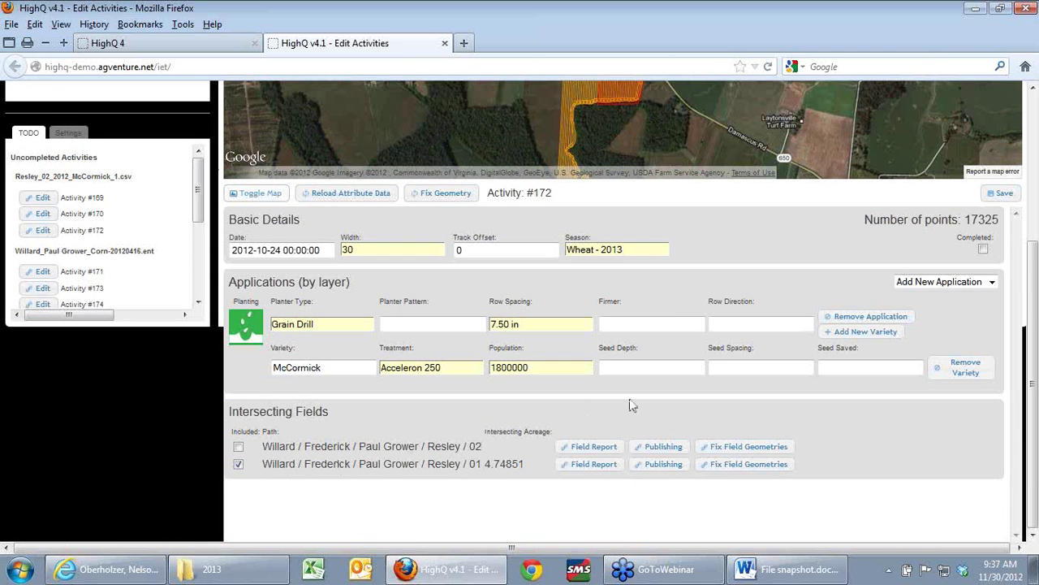
scroll(629, 401, up, 2)
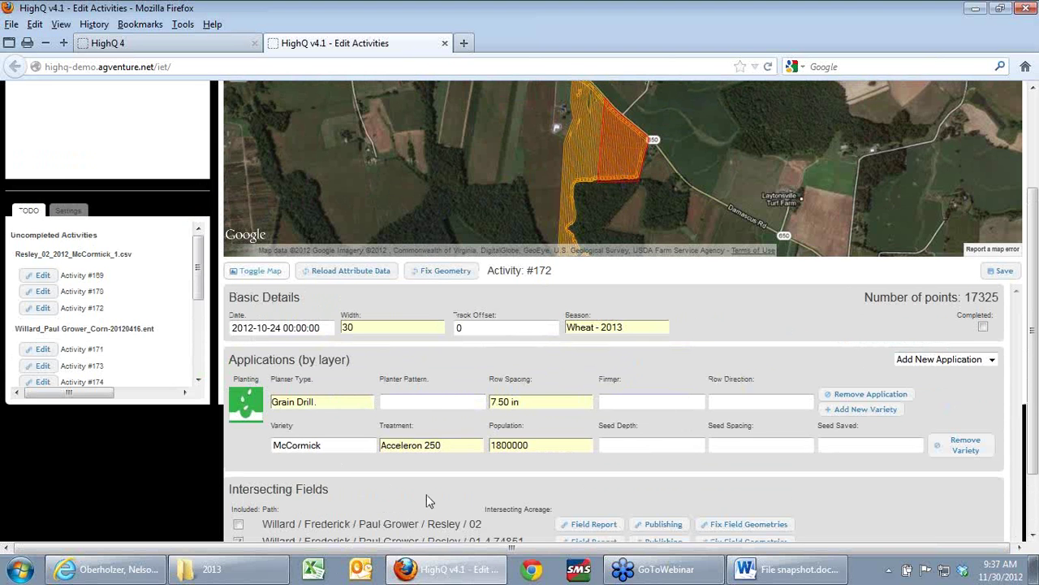
scroll(423, 500, down, 2)
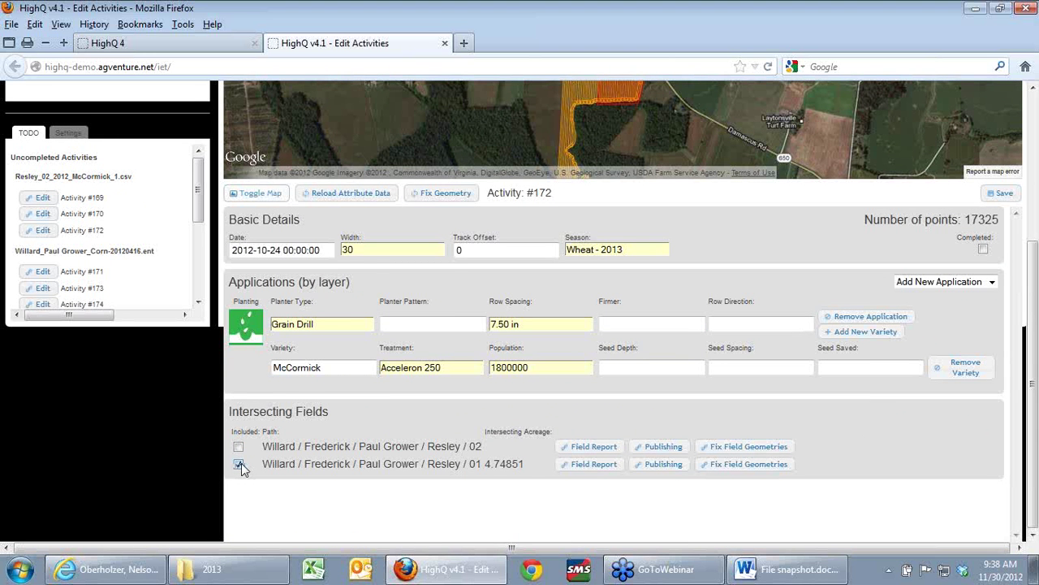
click(238, 446)
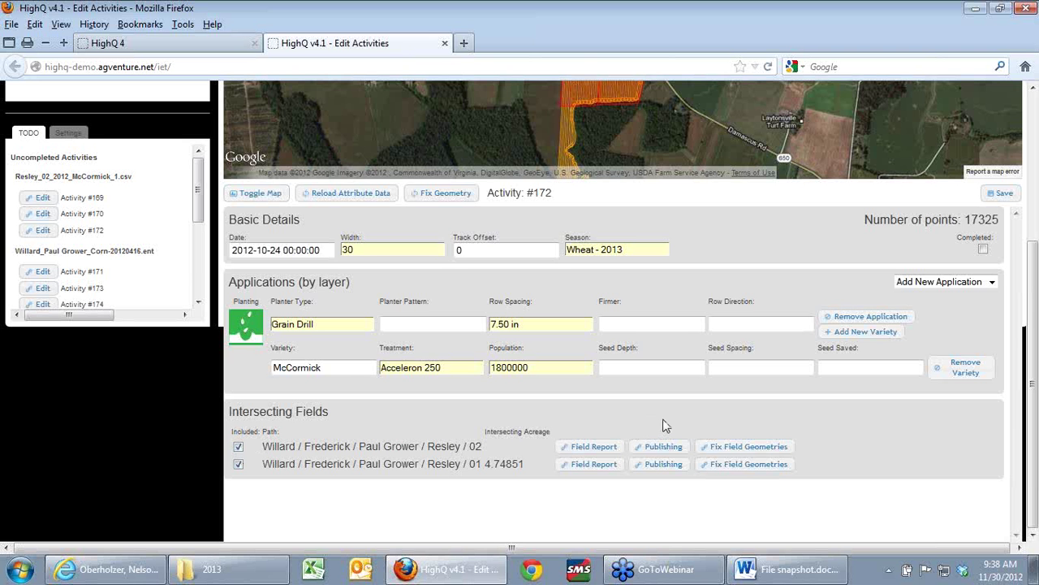
Examine the included Resley fields on the map against the application details and intersecting fields of activity #172
scroll(664, 425, up, 4)
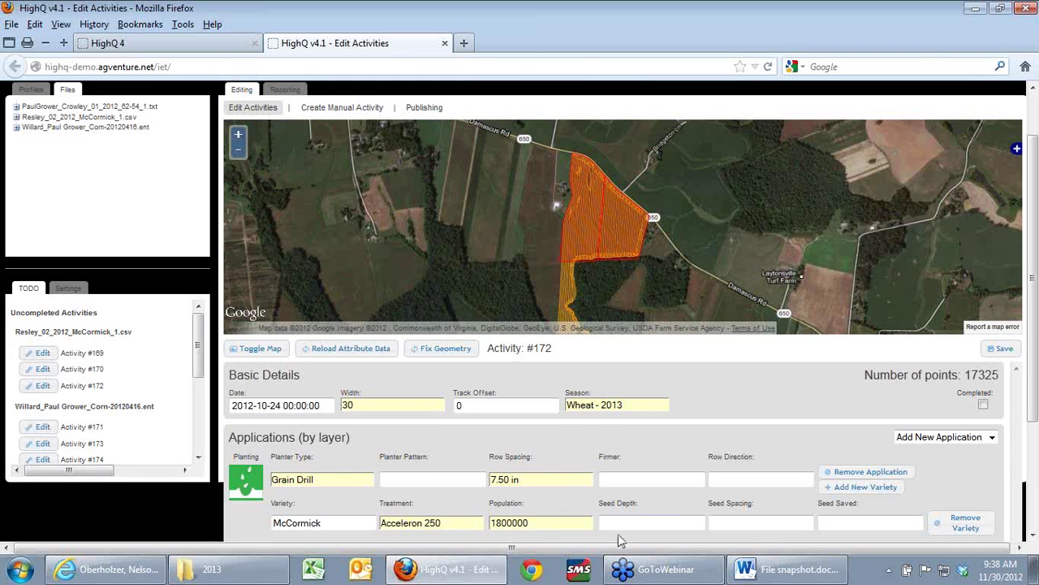
scroll(618, 533, down, 4)
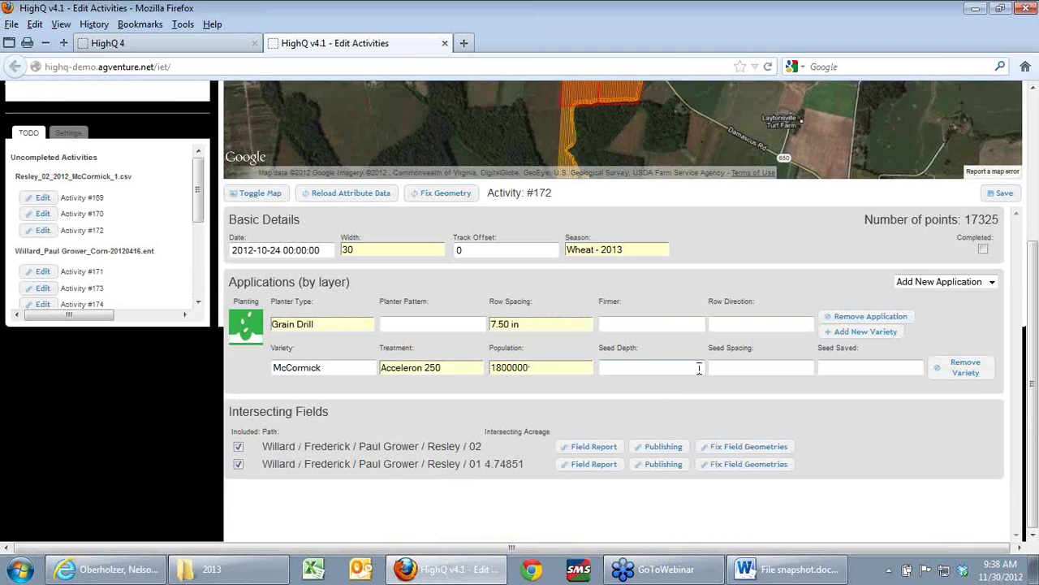
scroll(574, 213, up, 4)
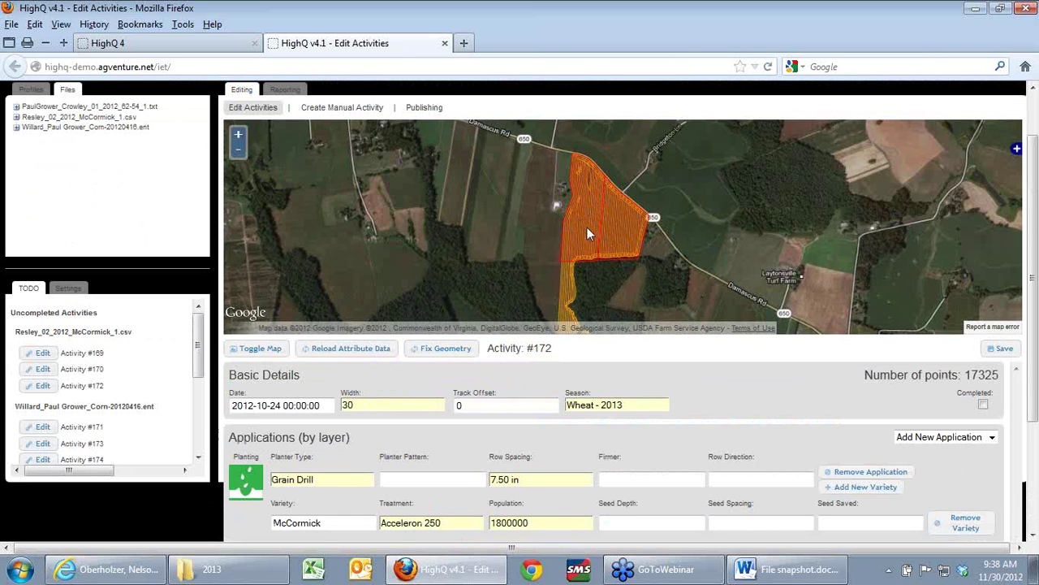
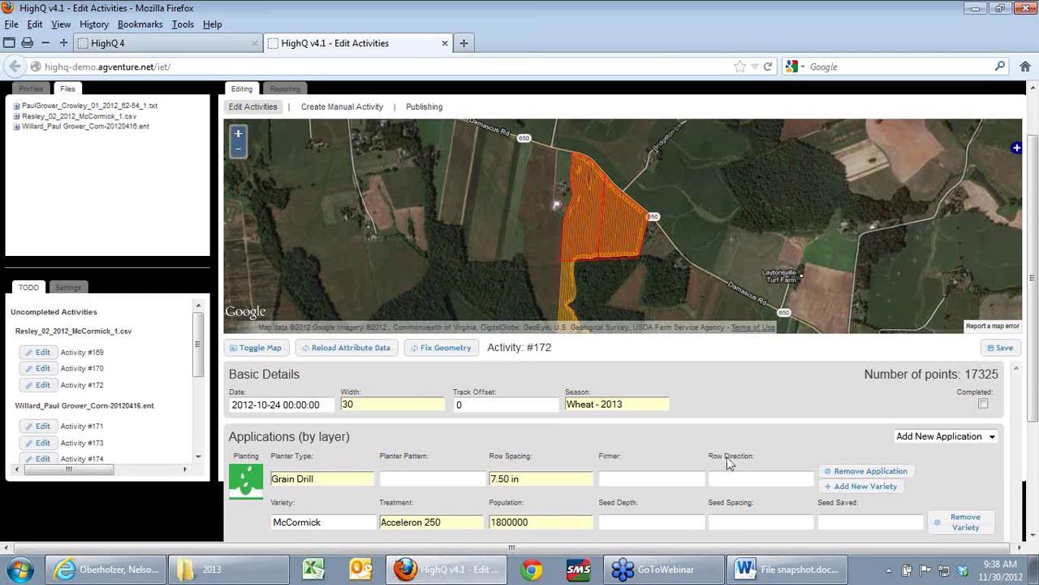
scroll(729, 463, down, 3)
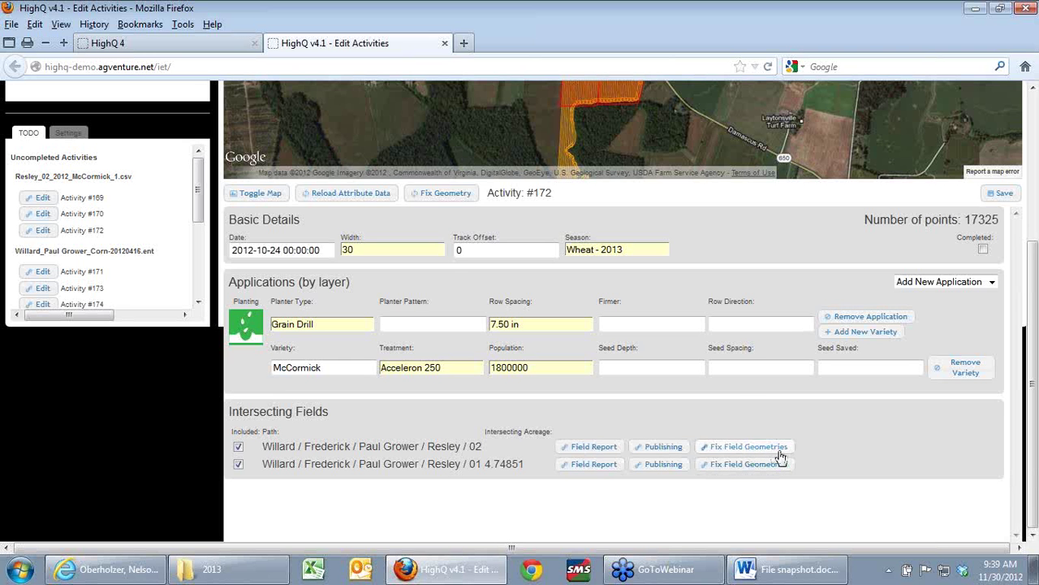
scroll(934, 441, up, 1)
scroll(935, 440, up, 3)
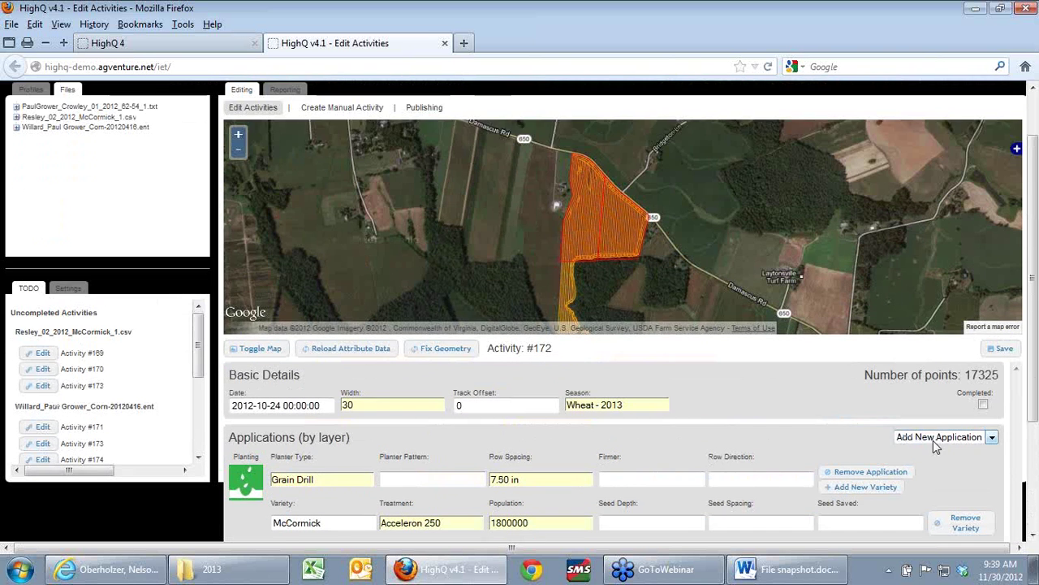
scroll(934, 446, up, 1)
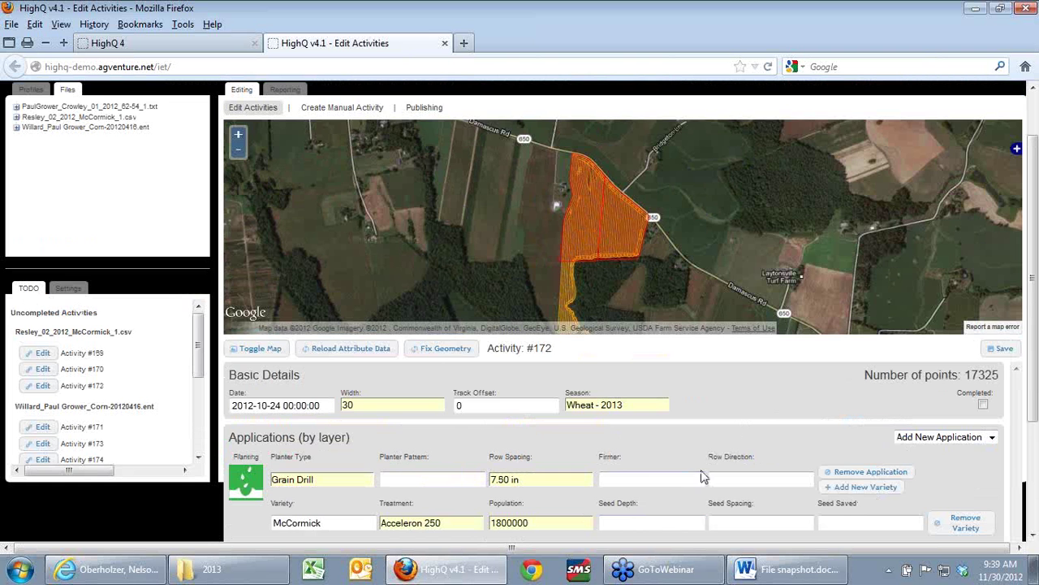
scroll(710, 467, down, 1)
scroll(710, 471, down, 3)
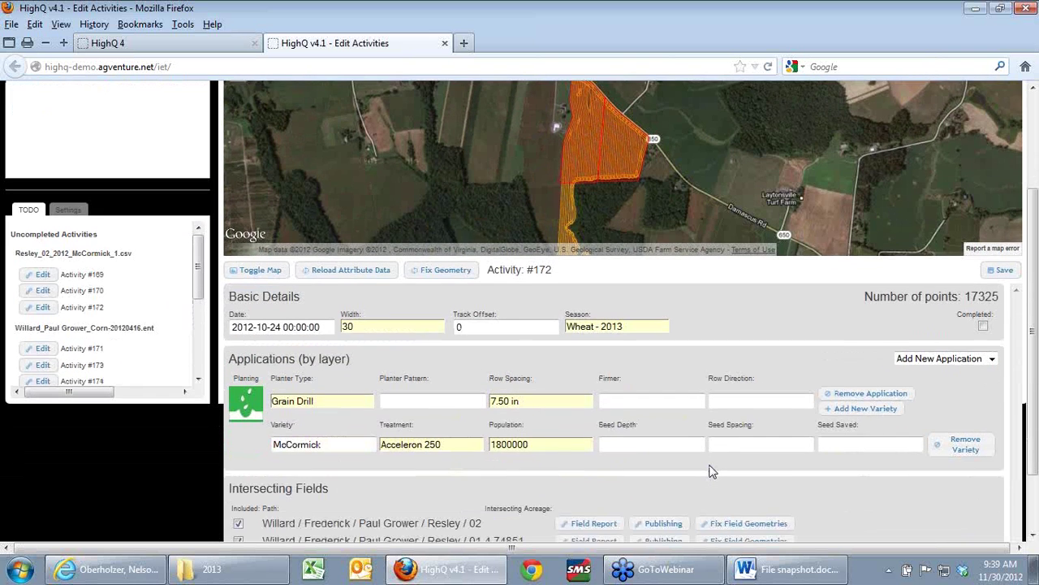
scroll(710, 469, up, 3)
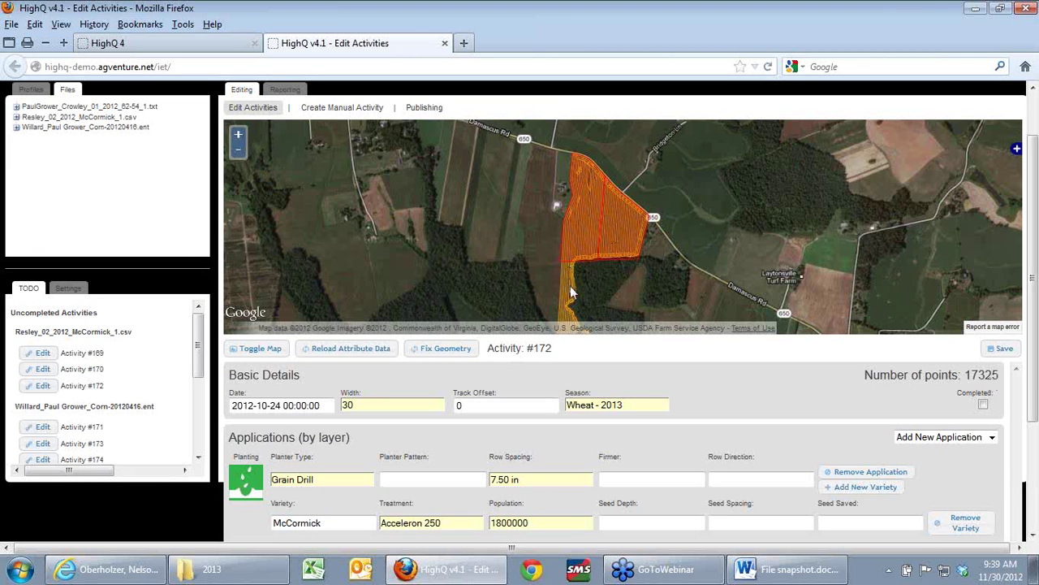
scroll(642, 272, down, 1)
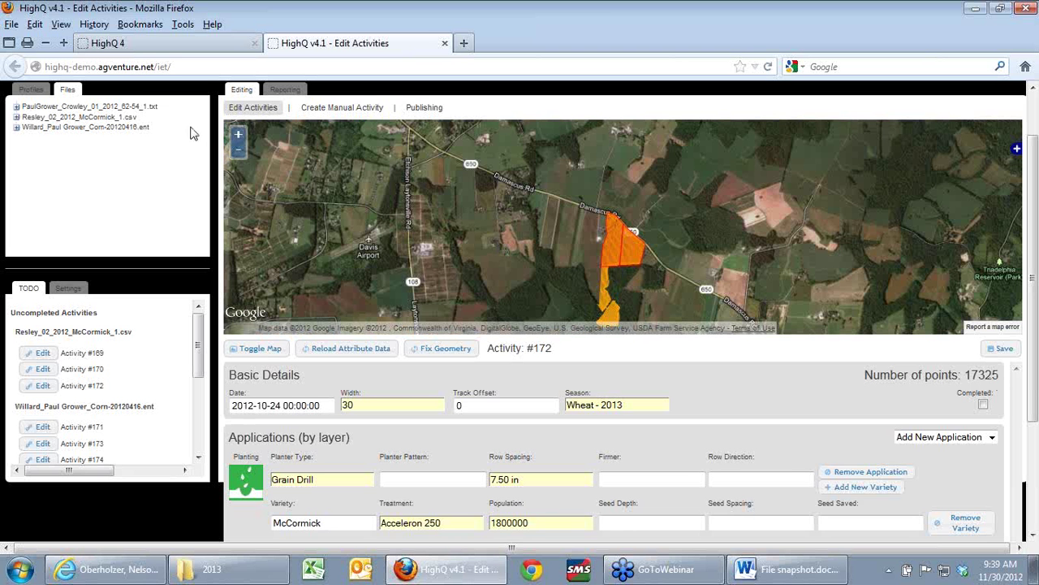
Save the edited season, width, planting details and included fields of activity #172
drag(352, 214, 329, 174)
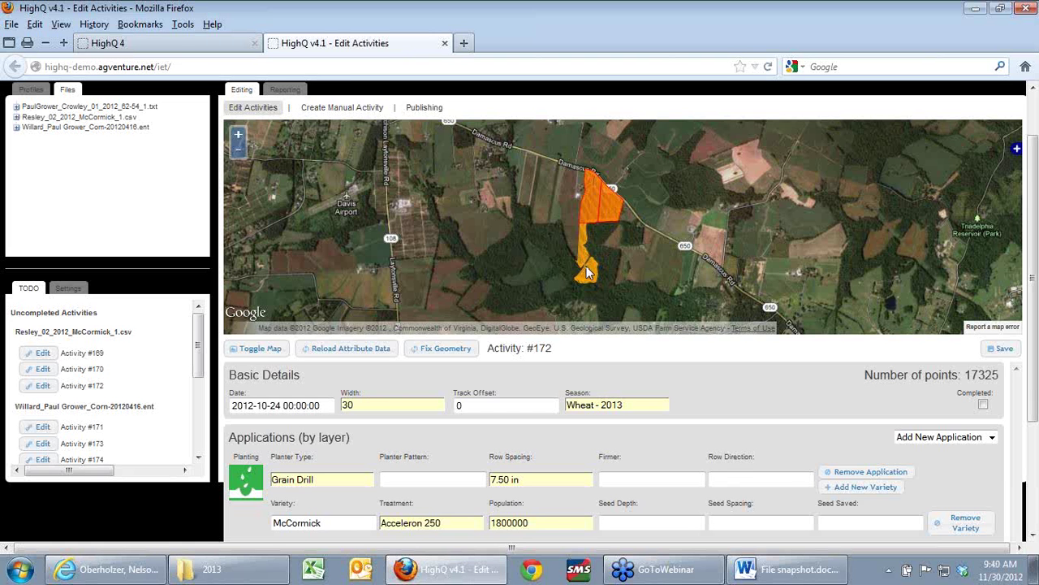
click(1004, 350)
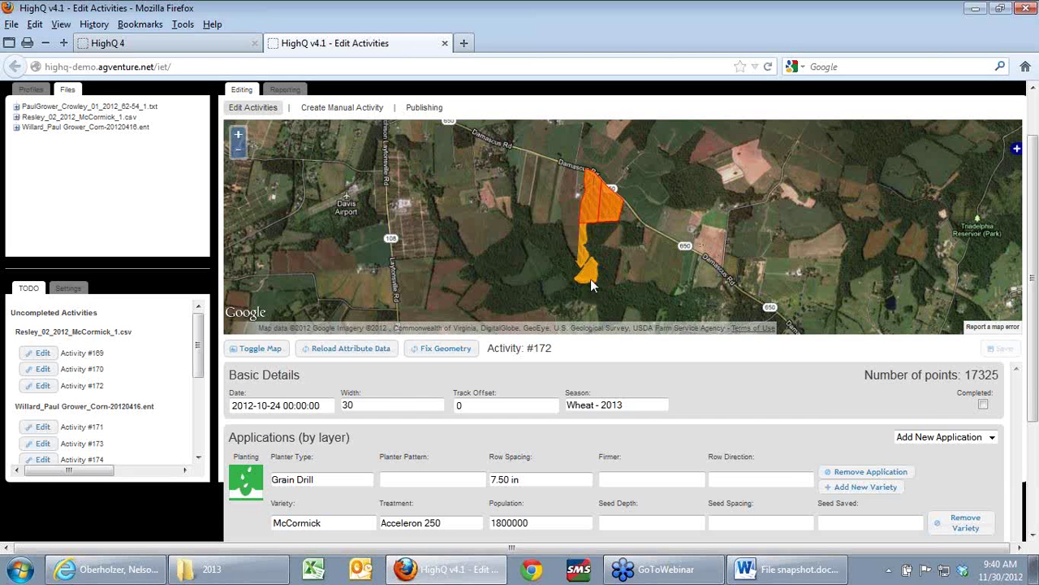
Compare the HighQ 4 profile tree with activity #172's map area, application details and intersecting fields
click(203, 47)
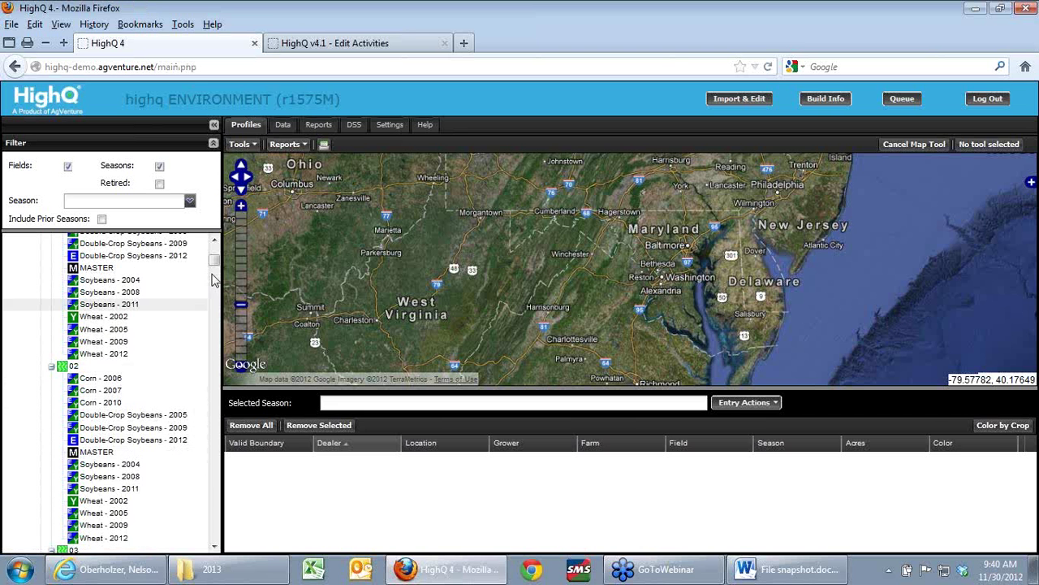
click(402, 47)
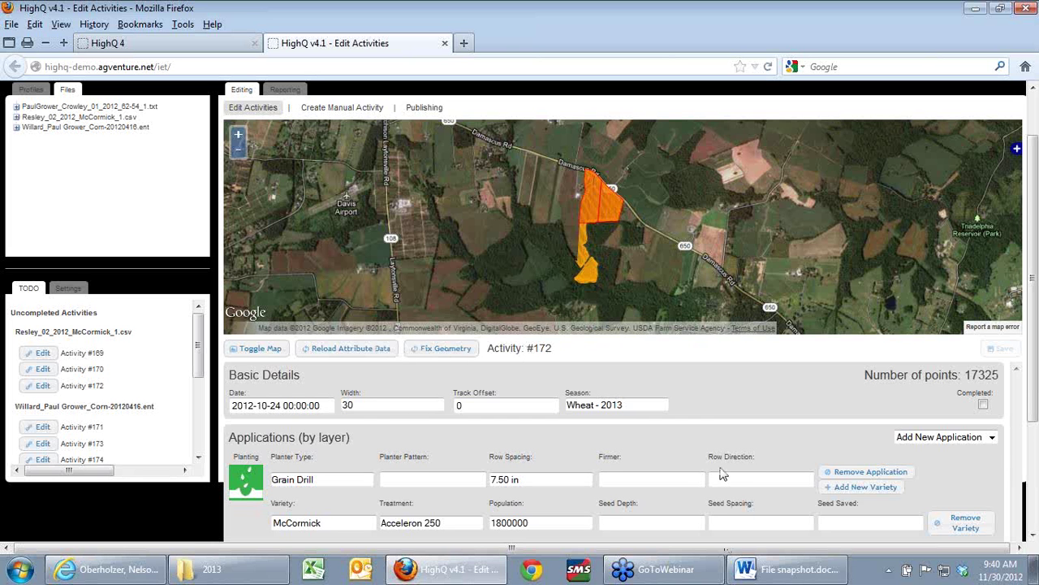
scroll(721, 473, down, 1)
scroll(719, 472, down, 3)
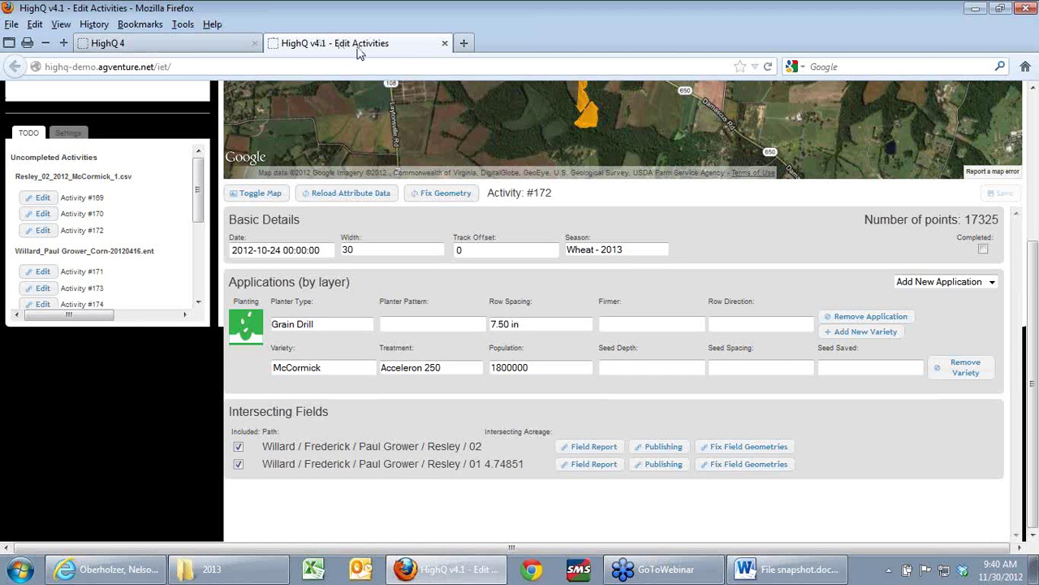
scroll(374, 302, up, 3)
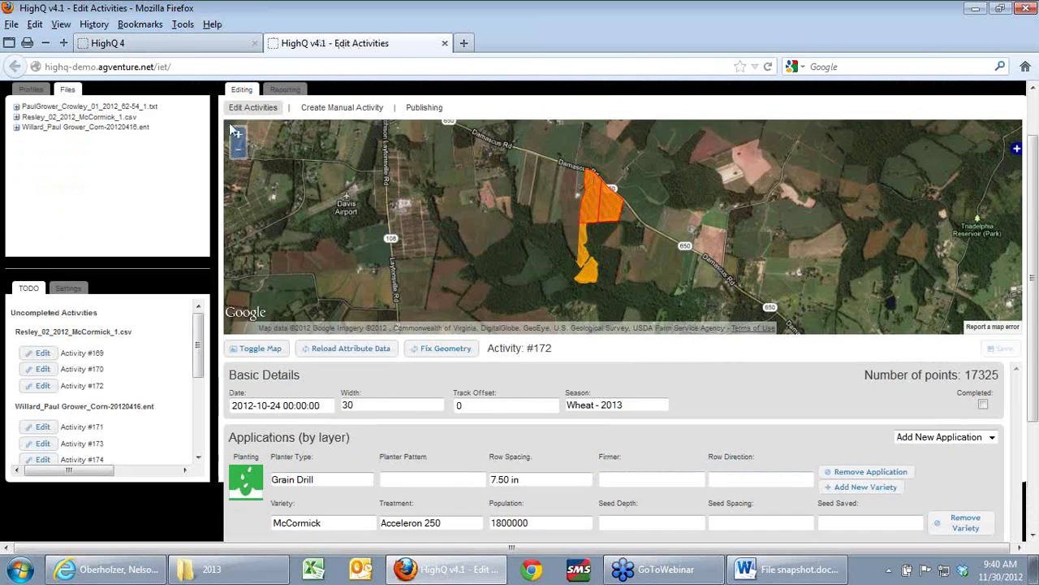
click(163, 43)
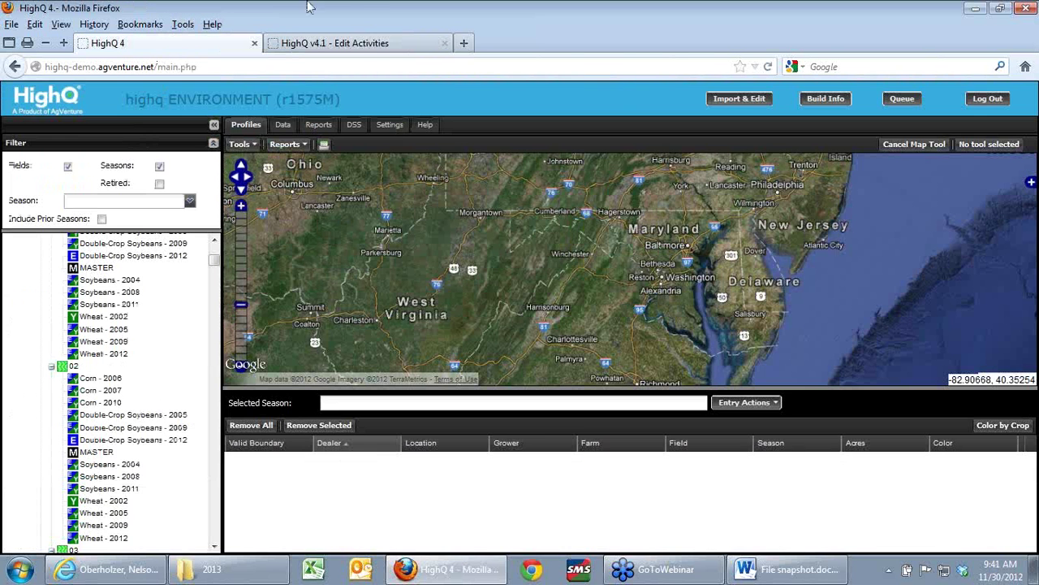
click(357, 44)
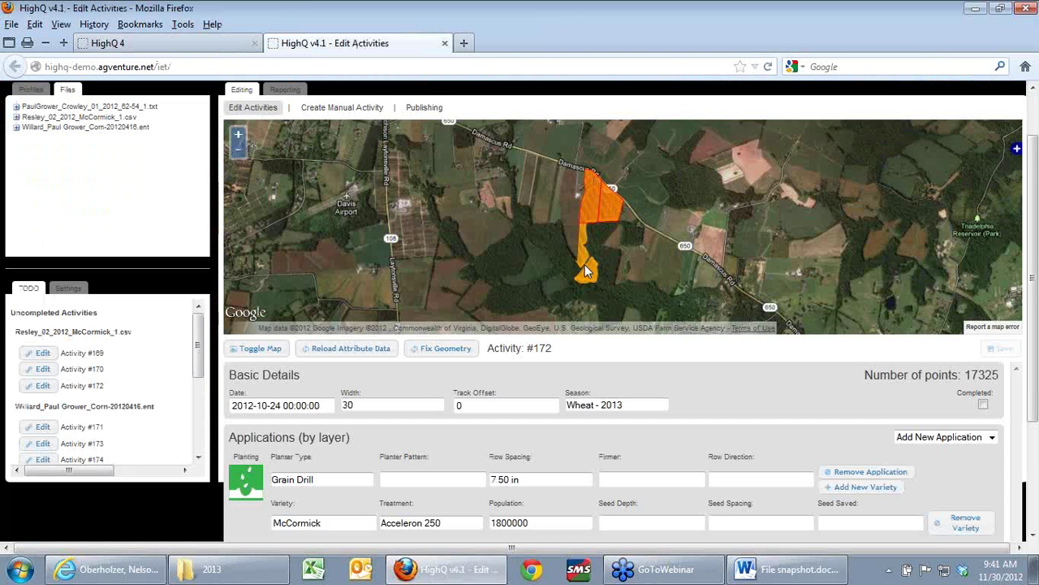
drag(586, 270, 585, 264)
click(603, 217)
scroll(410, 393, down, 3)
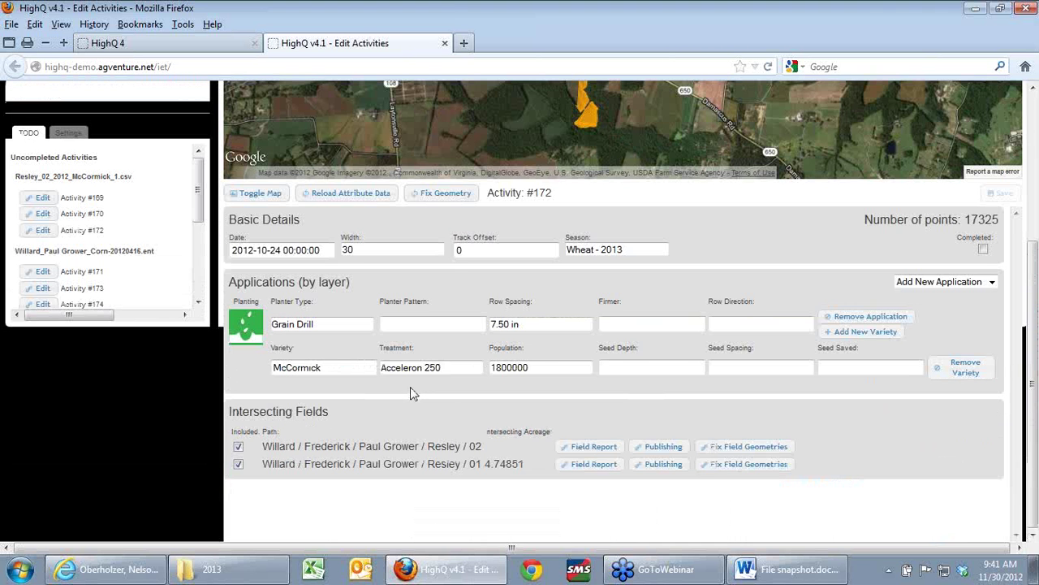
Refresh the to-do list, open the unpublished Resley / 01 Wheat - 2013 boundary for publishing and read its publishing errors
click(197, 302)
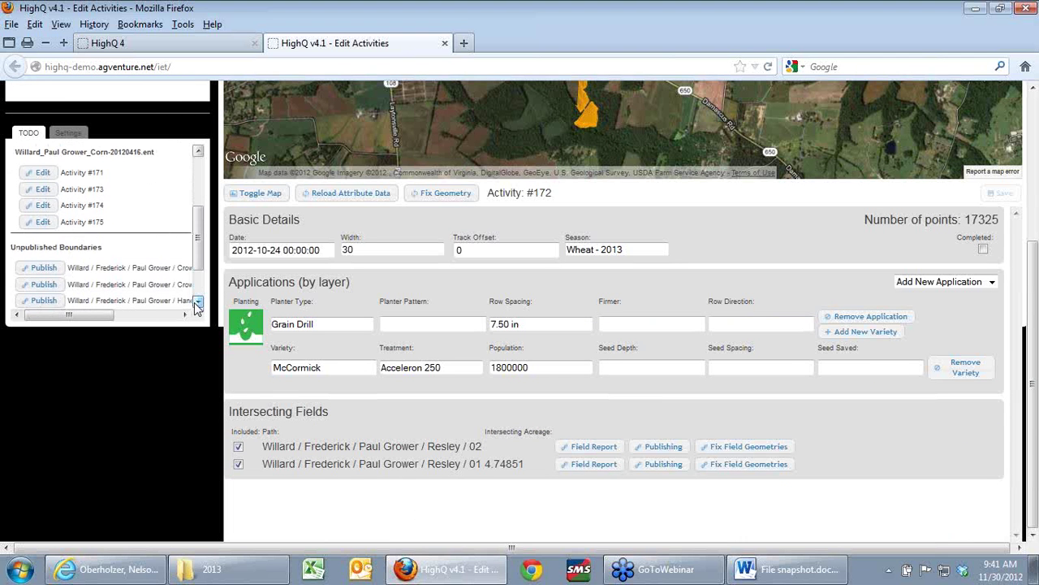
click(27, 134)
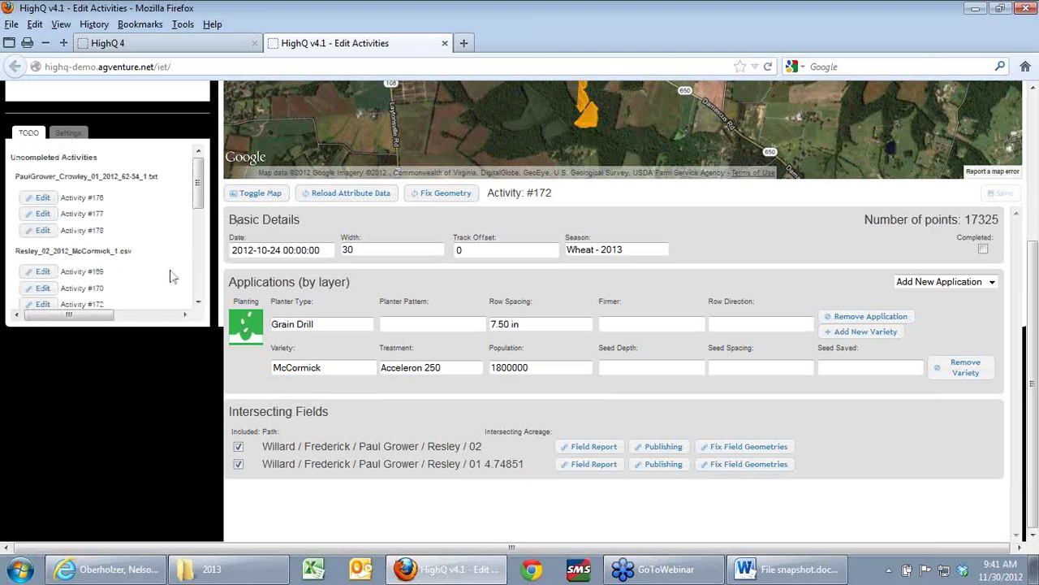
click(198, 302)
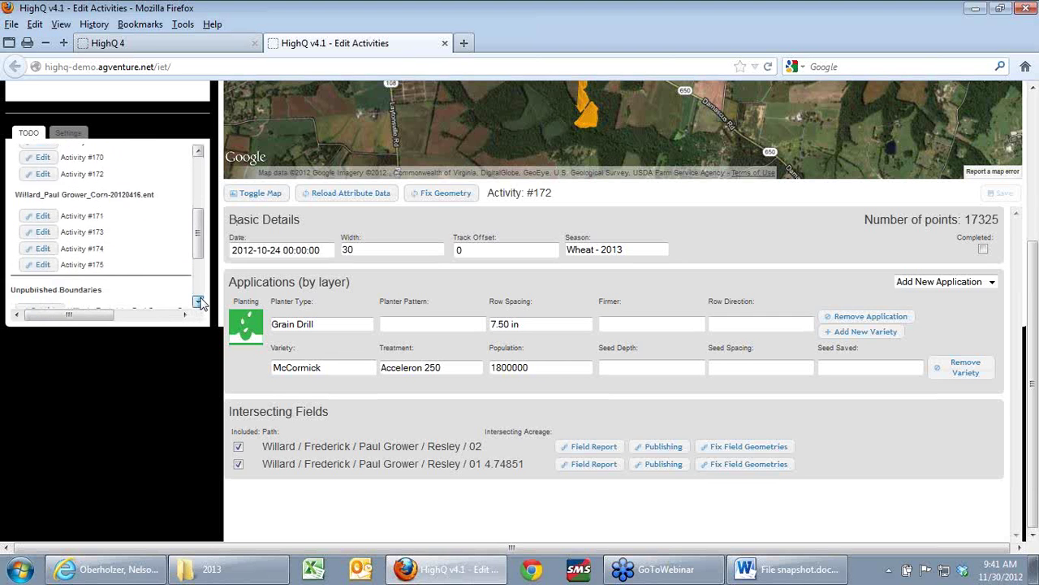
click(199, 302)
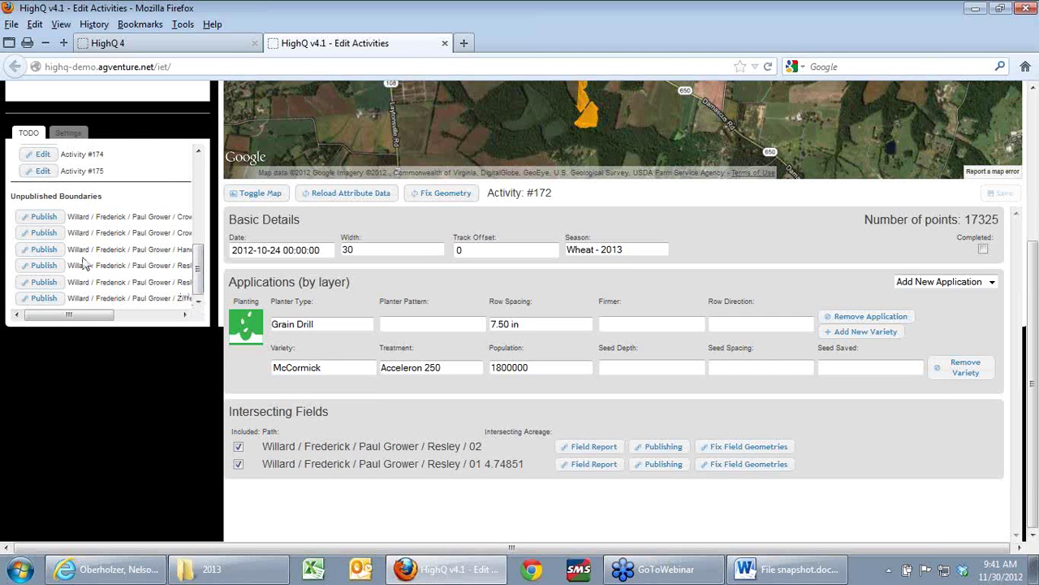
click(34, 267)
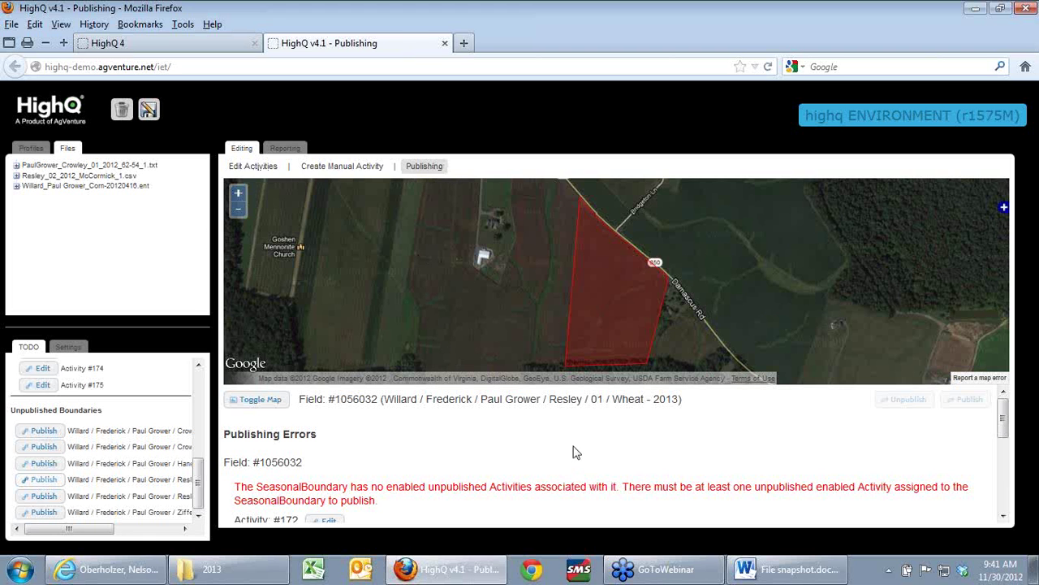
scroll(573, 452, down, 1)
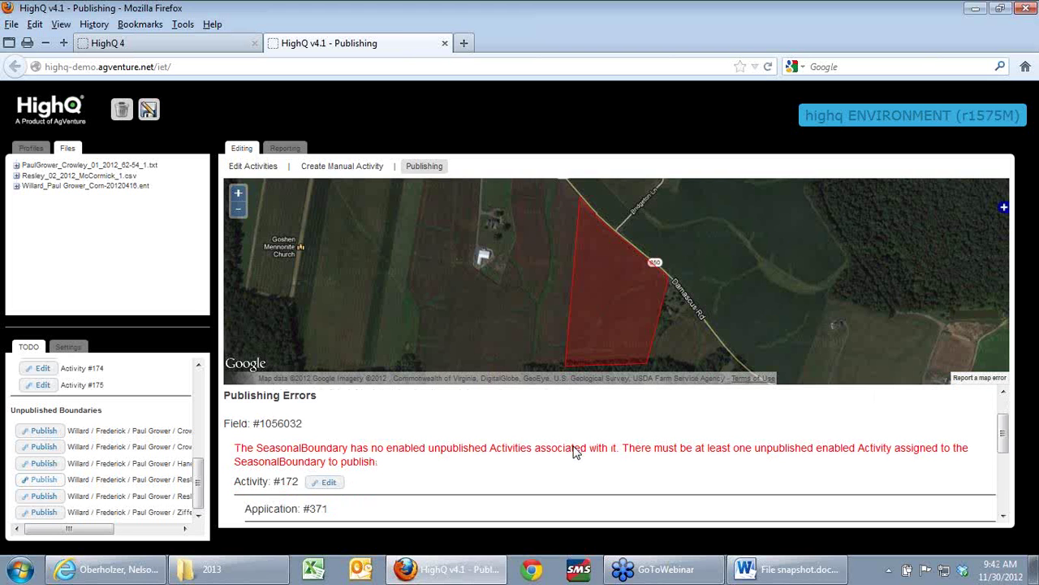
scroll(573, 452, down, 3)
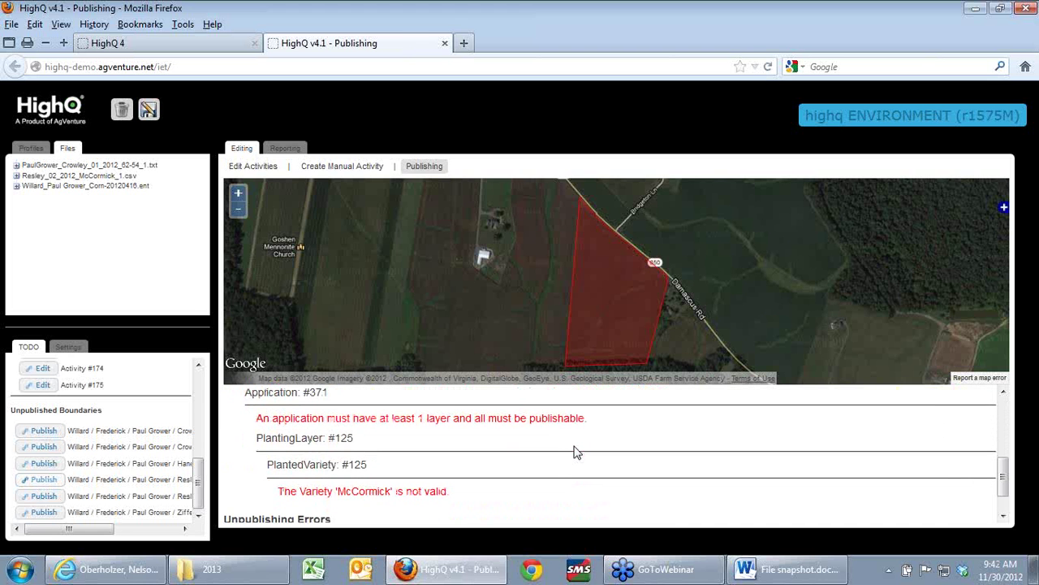
scroll(575, 451, down, 1)
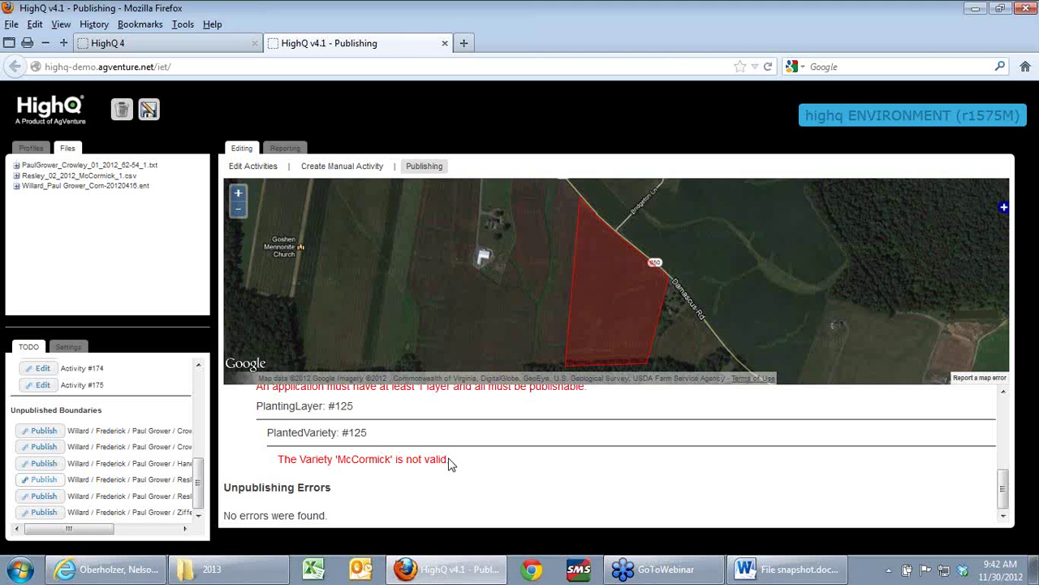
scroll(450, 461, up, 2)
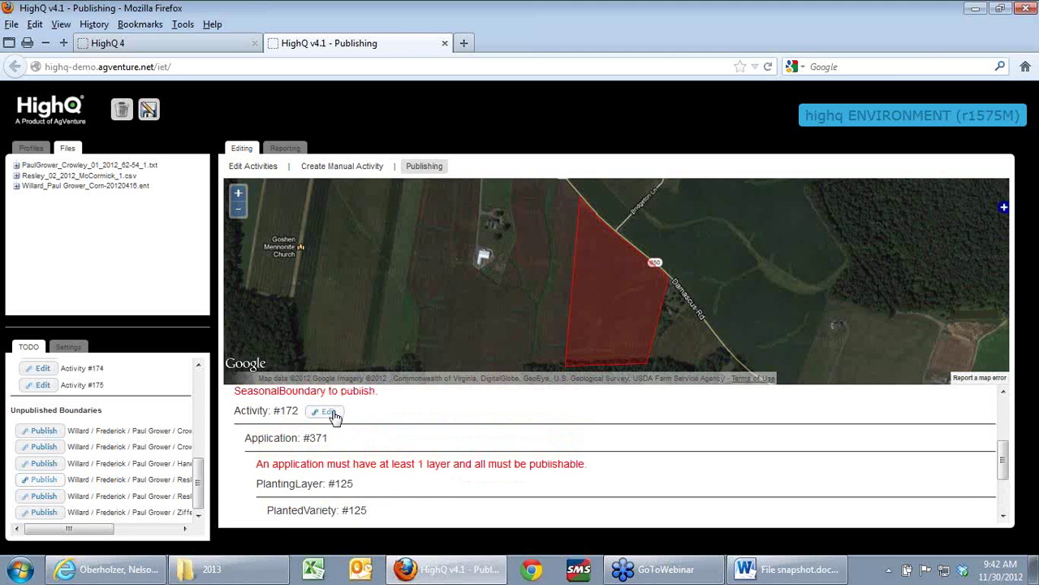
Open activity #172 from the publishing errors, change its planted variety to Public Mccormick and save the activity
click(329, 413)
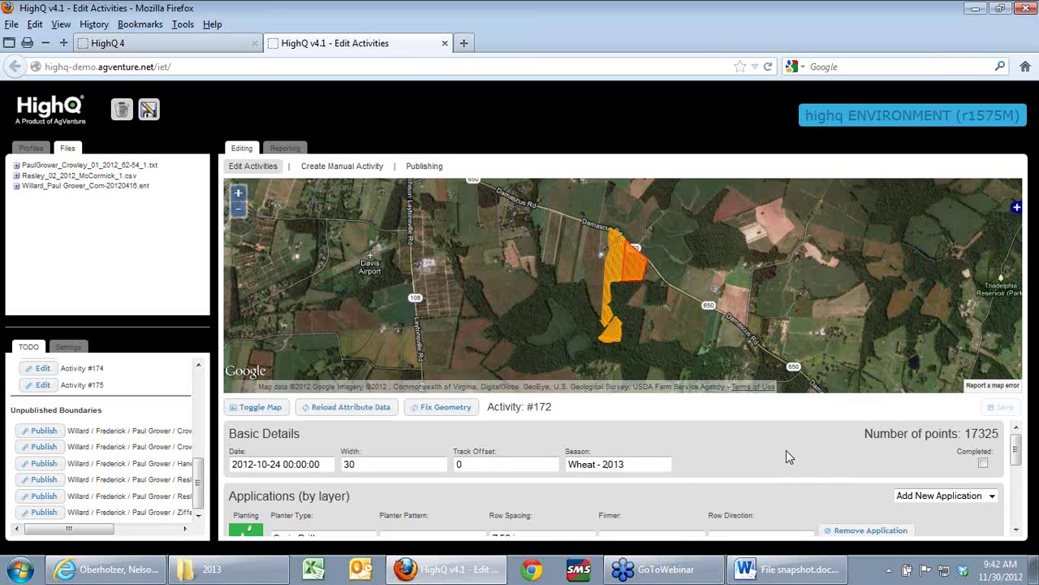
scroll(784, 454, down, 1)
scroll(782, 460, down, 2)
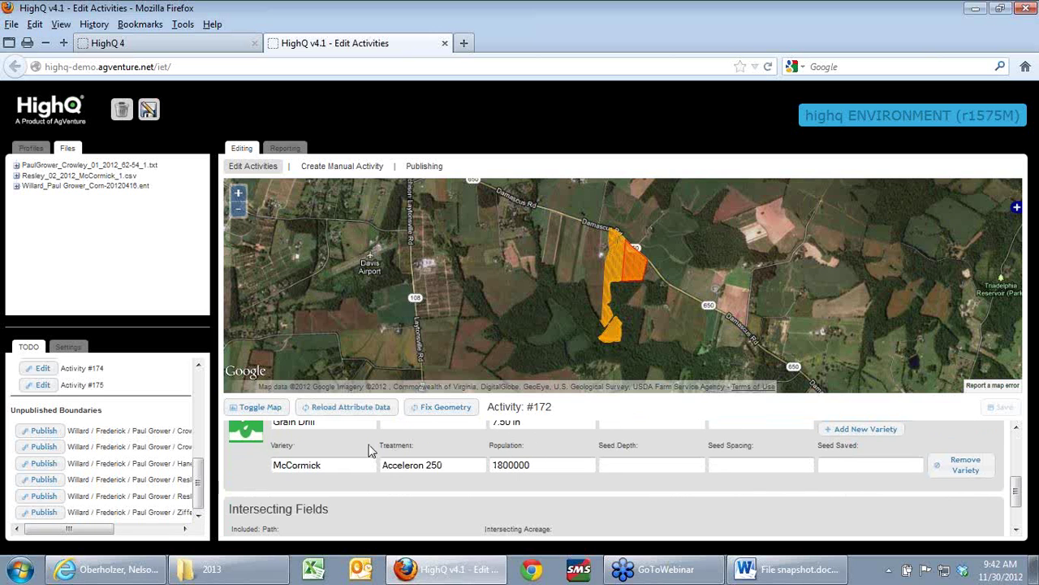
click(337, 463)
key(ctrl+a)
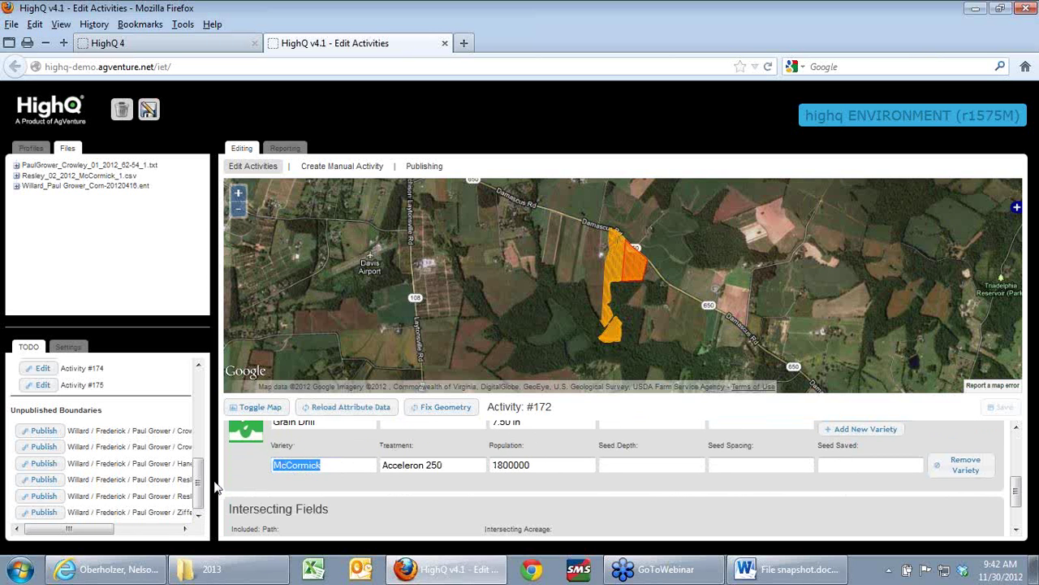
text(mcc)
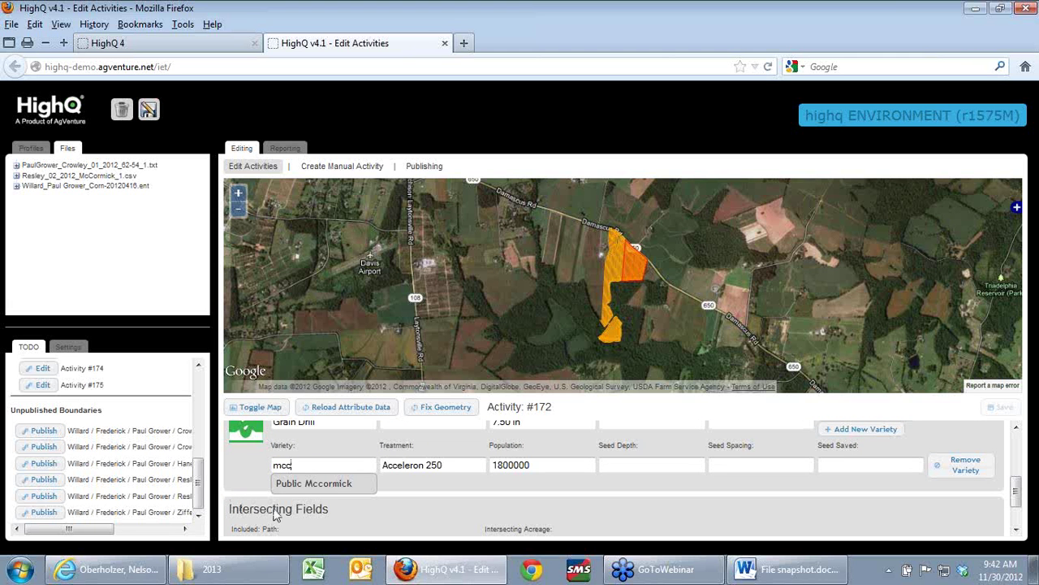
click(316, 488)
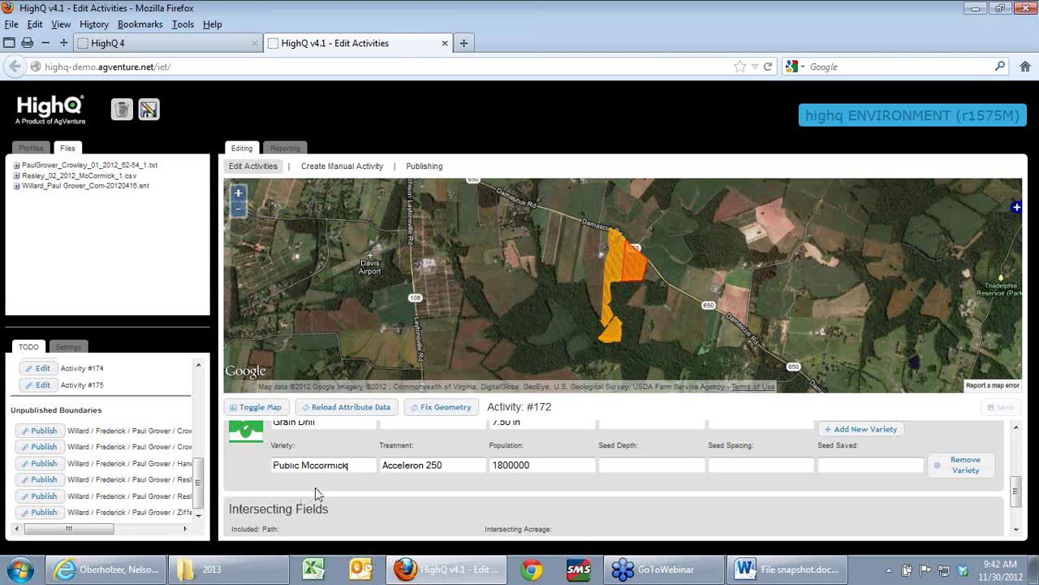
click(342, 484)
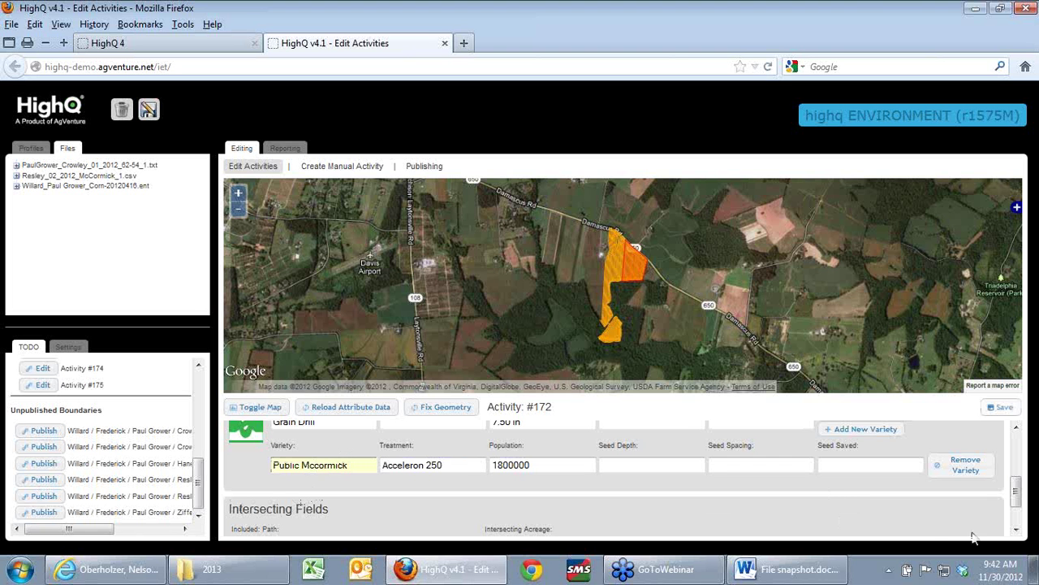
scroll(830, 508, up, 3)
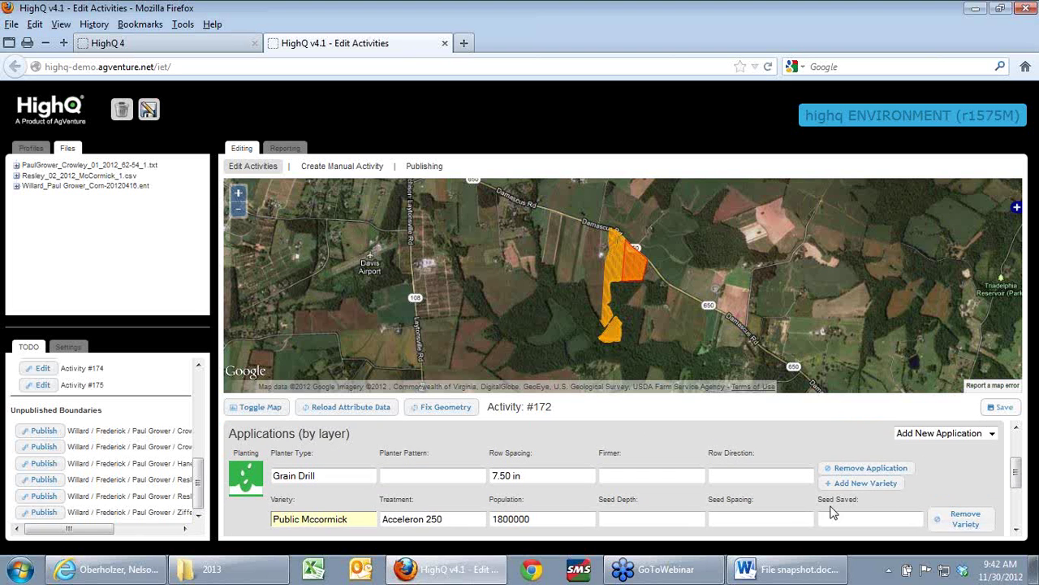
click(991, 410)
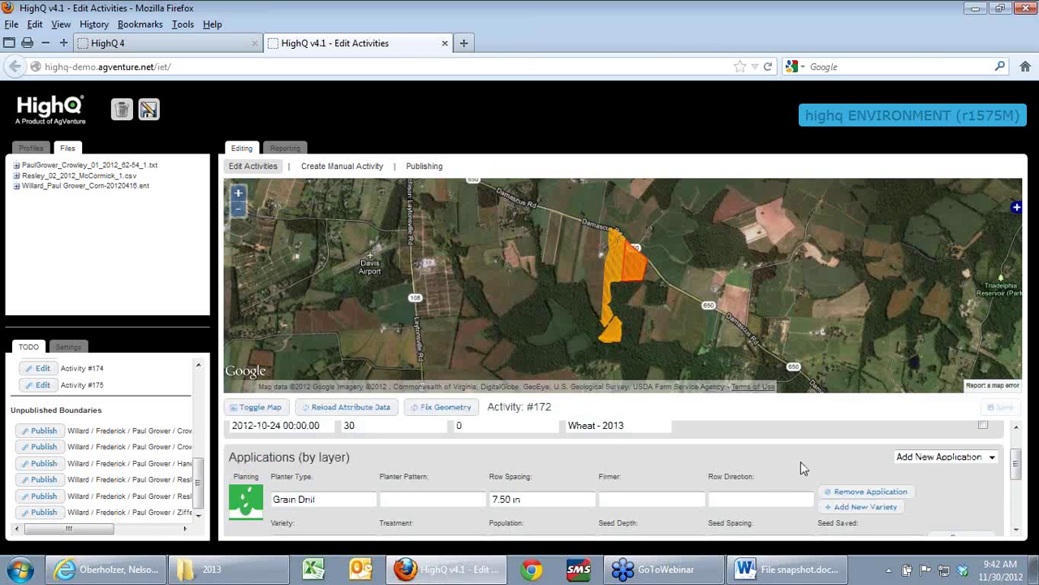
Include the Resley / 02 field in activity #172's intersecting fields again and save the activity
scroll(800, 461, down, 2)
scroll(805, 460, down, 2)
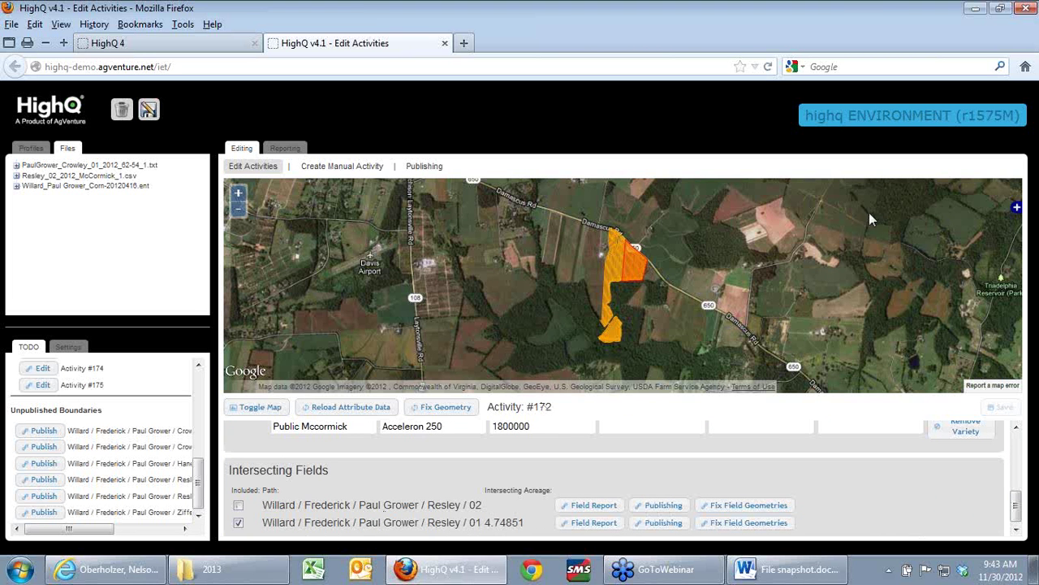
click(239, 507)
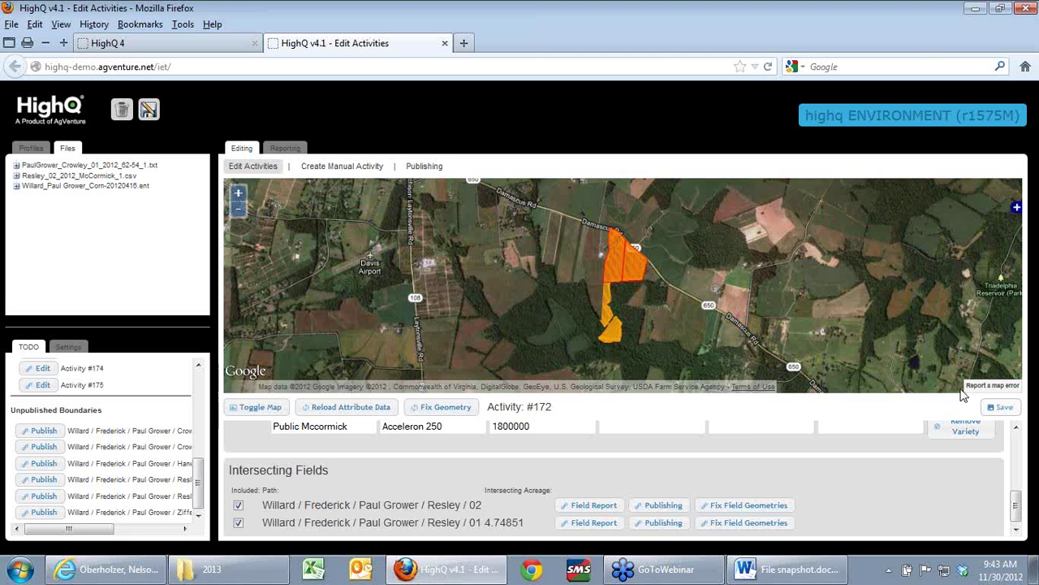
click(998, 408)
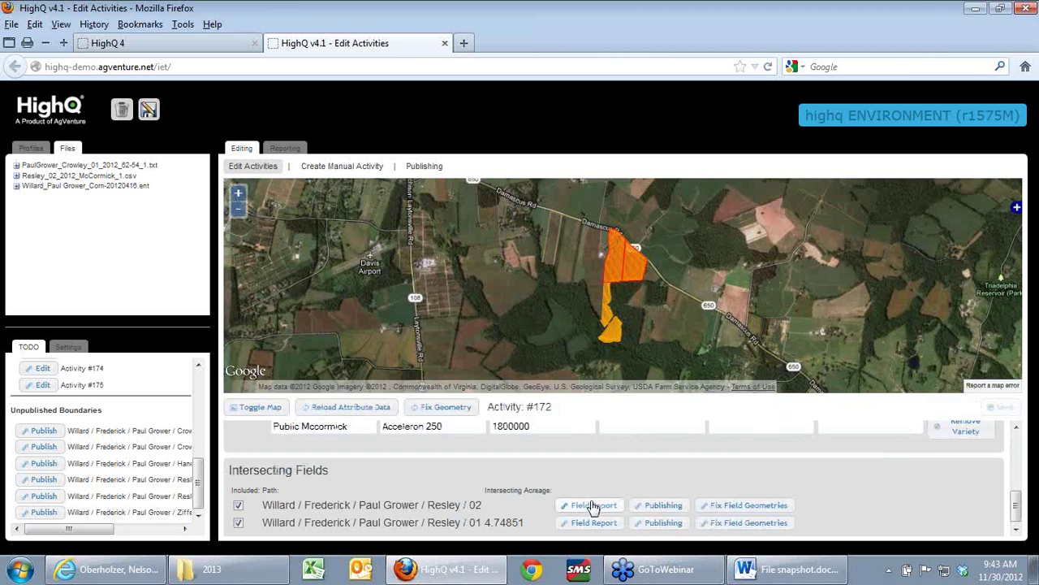
Publish the Resley / 01 Wheat - 2013 boundary from activity #172's intersecting fields and acknowledge the notice
click(662, 522)
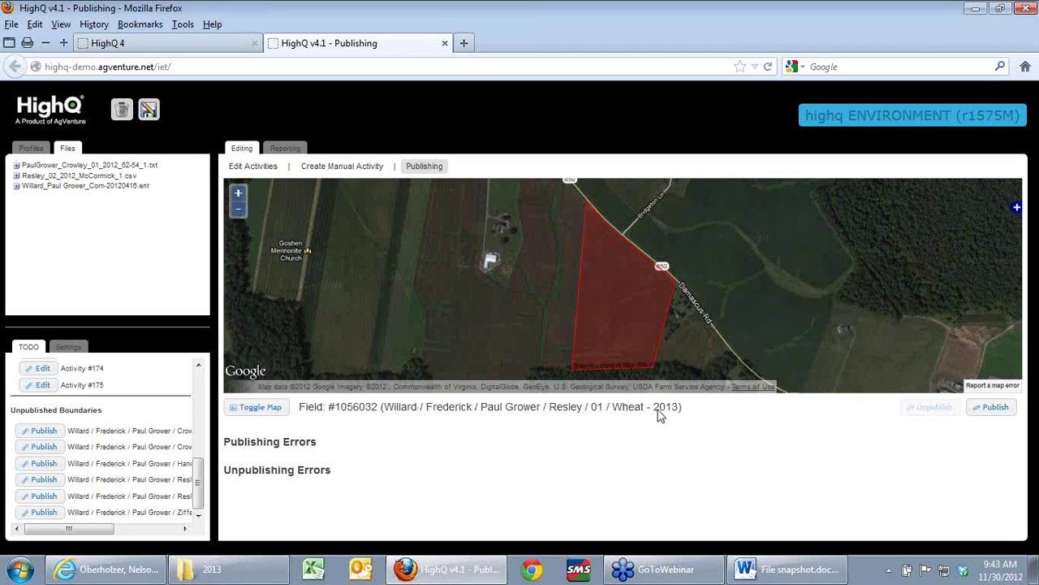
click(996, 409)
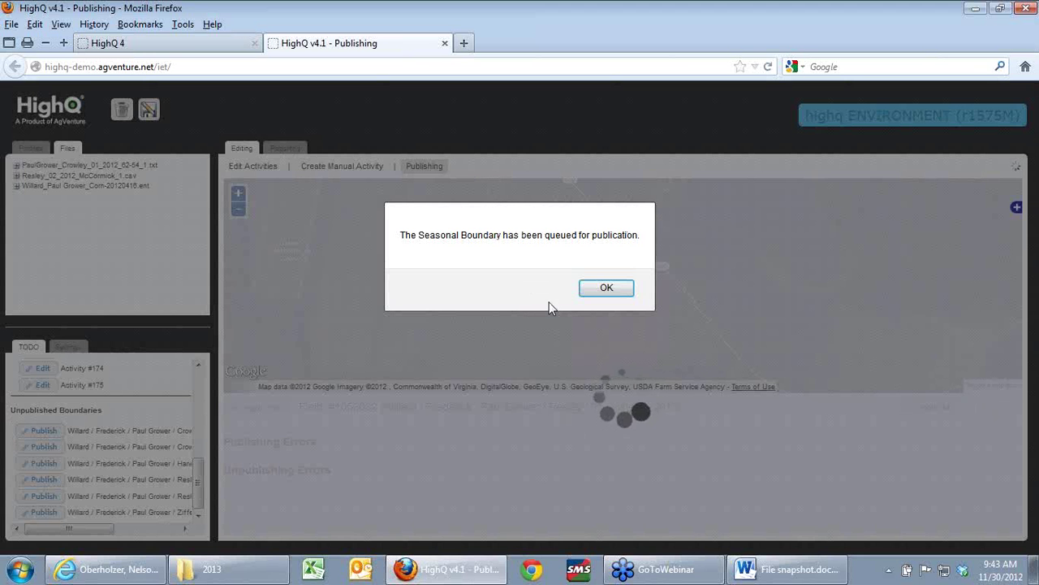
click(607, 288)
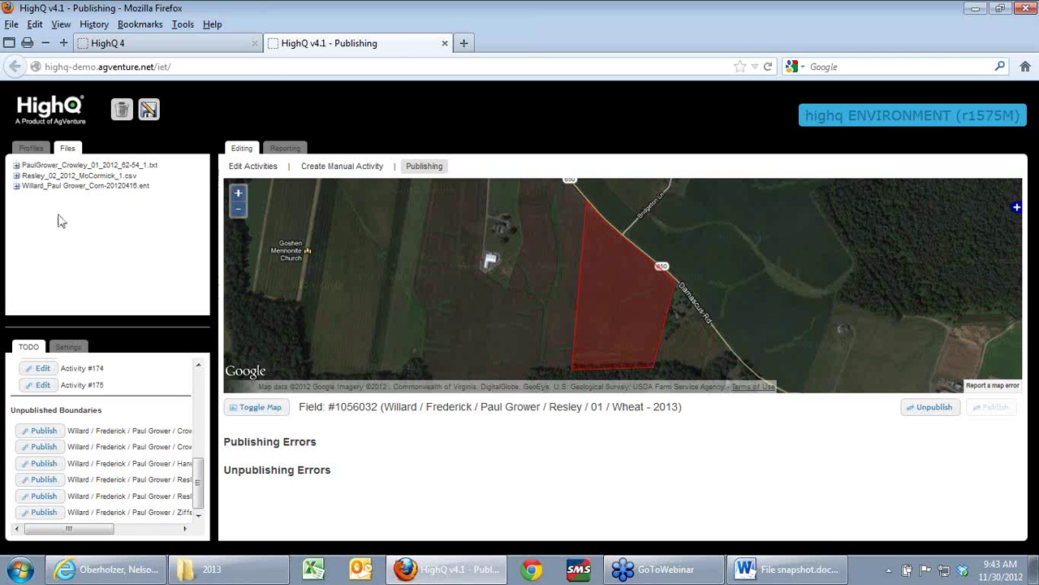
Show the sidebar's display settings and look over the source files in the 2013 demo data folder
click(68, 347)
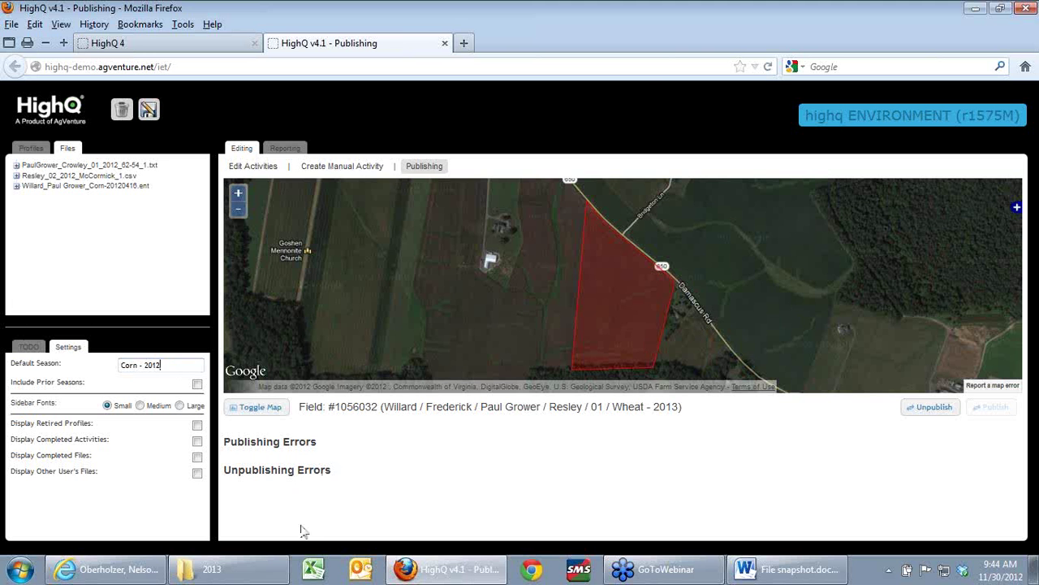
click(250, 582)
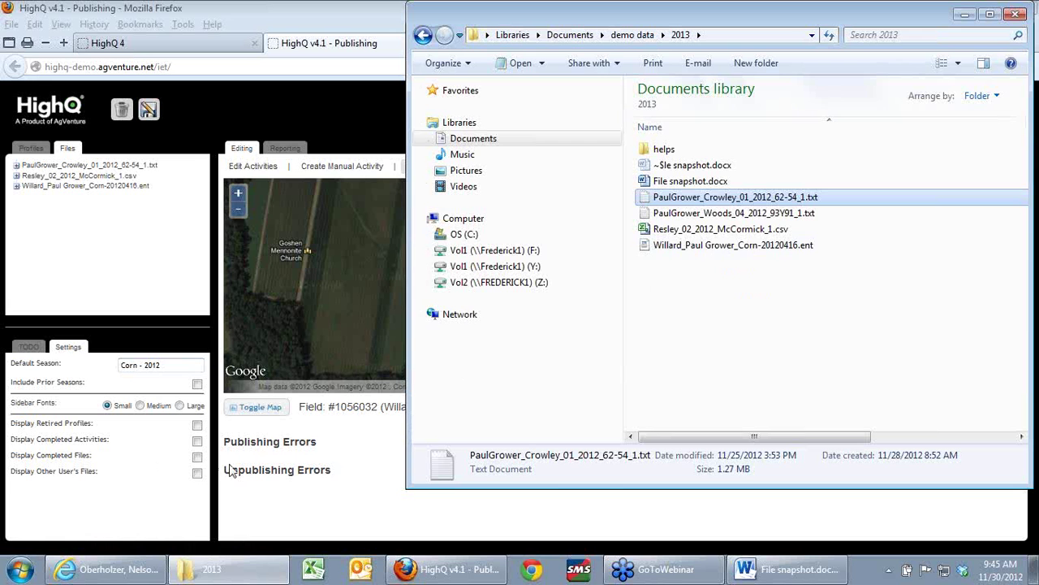
click(366, 457)
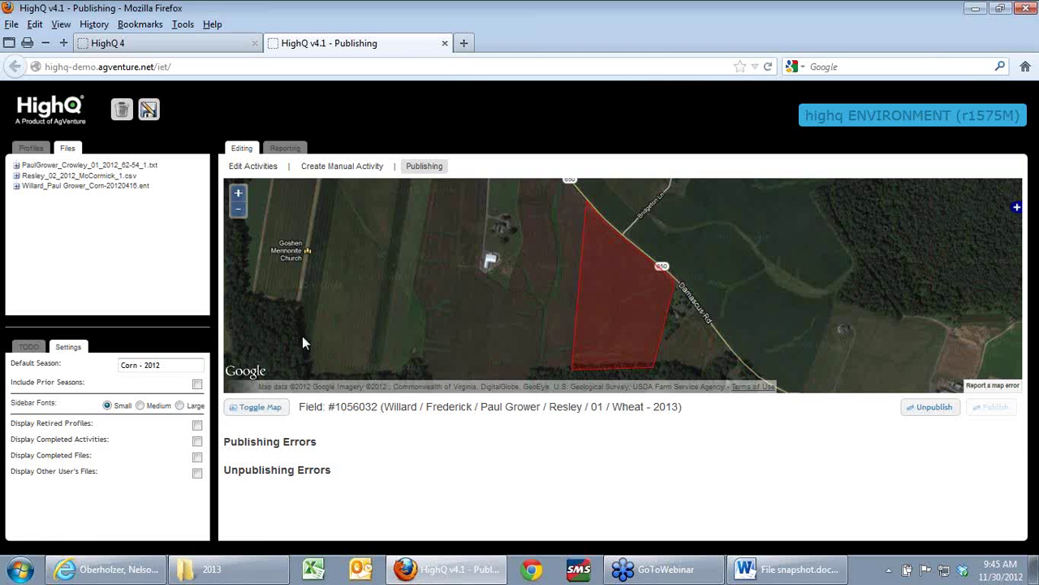
Switch to the main HighQ 4 page and look through the farms, fields and seasons in the profile tree, expanding the Crowley farm
click(147, 47)
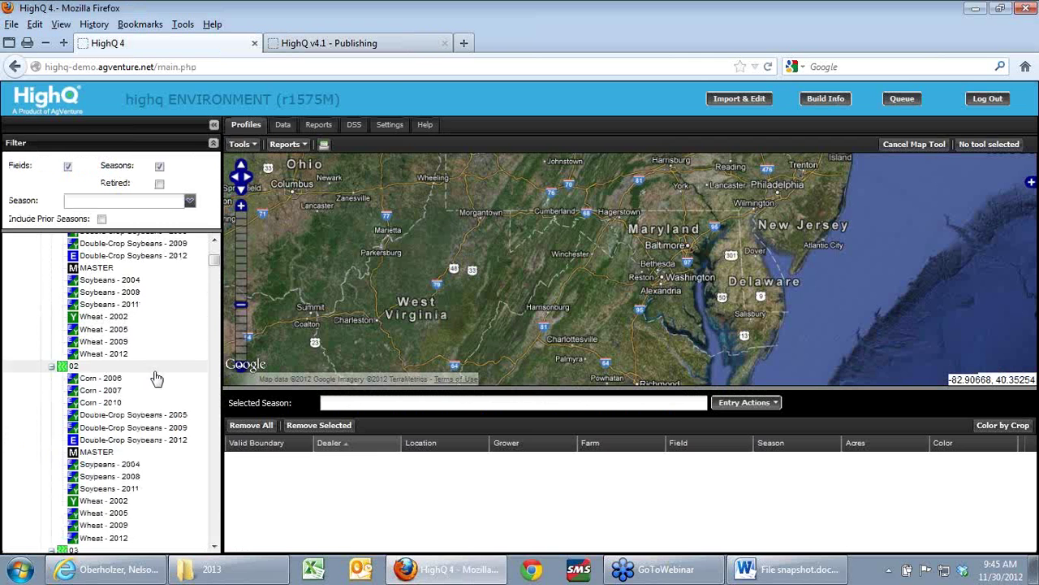
scroll(157, 378, up, 3)
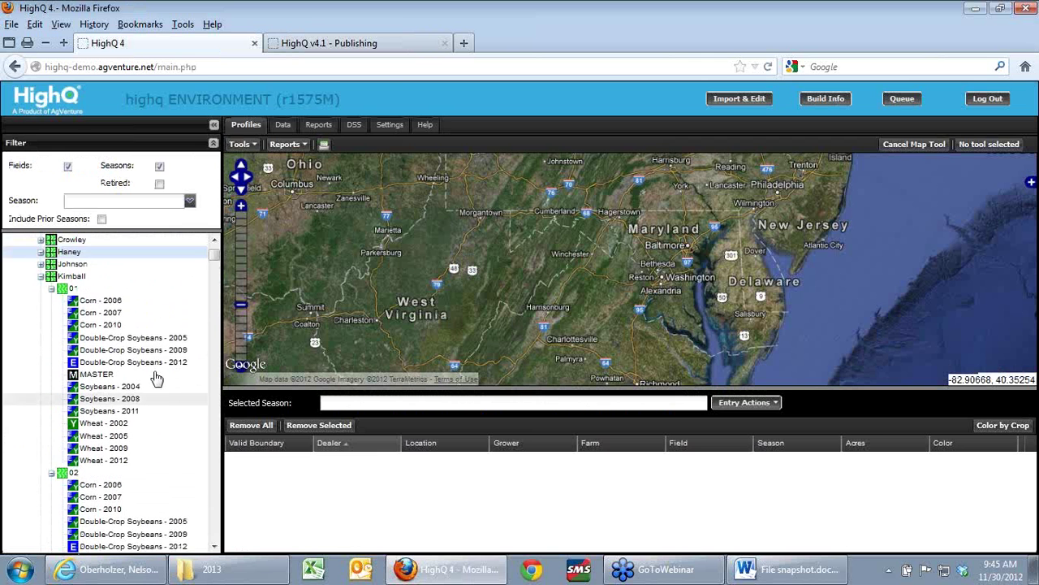
scroll(157, 377, up, 2)
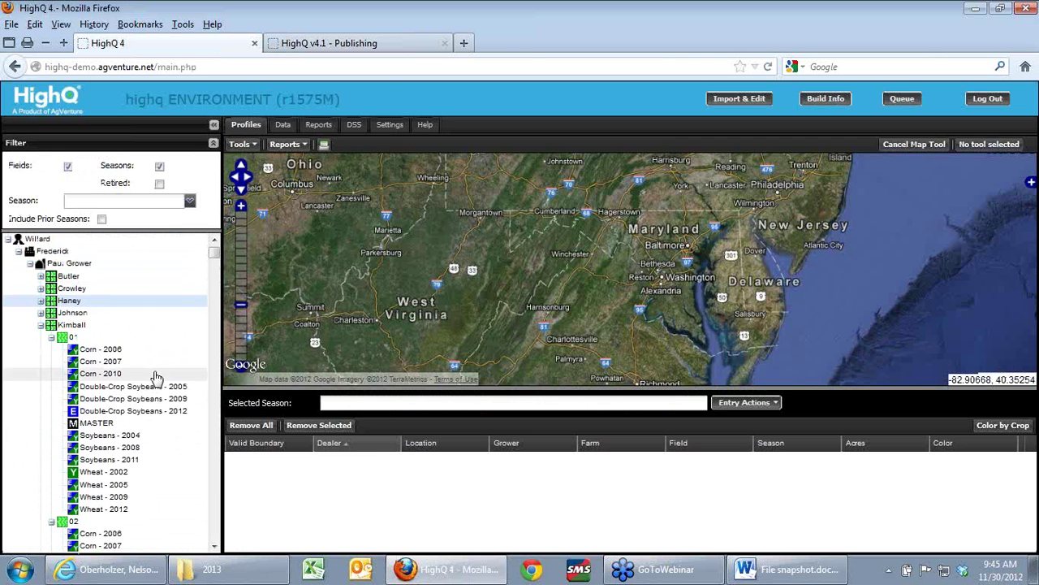
click(42, 290)
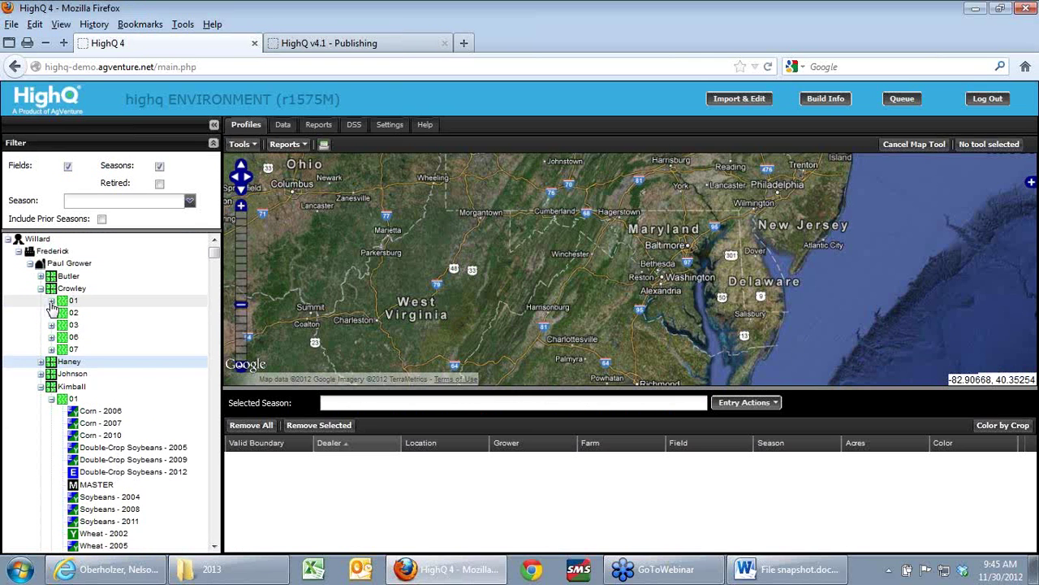
scroll(186, 343, down, 4)
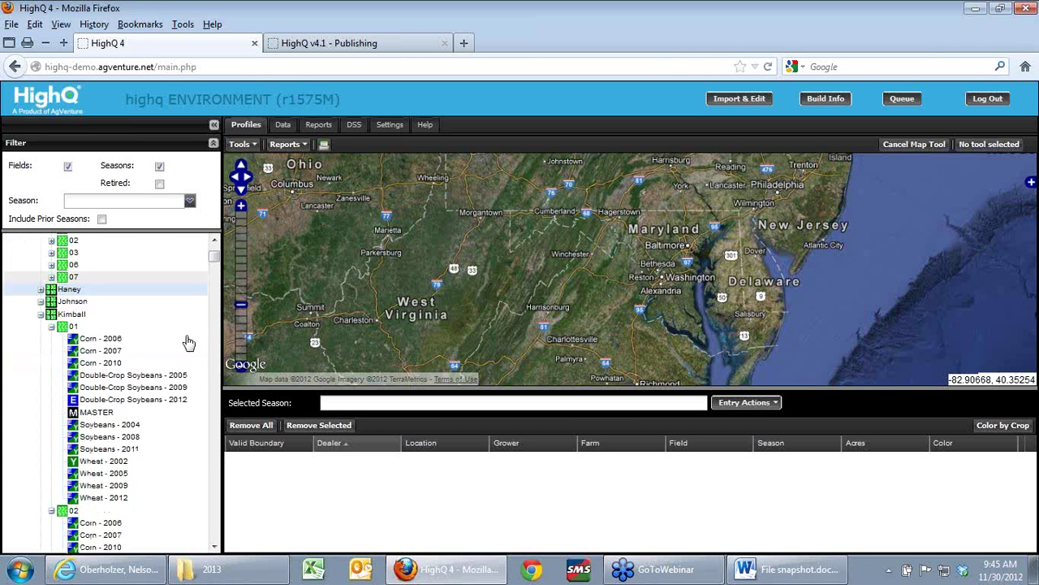
scroll(185, 343, down, 5)
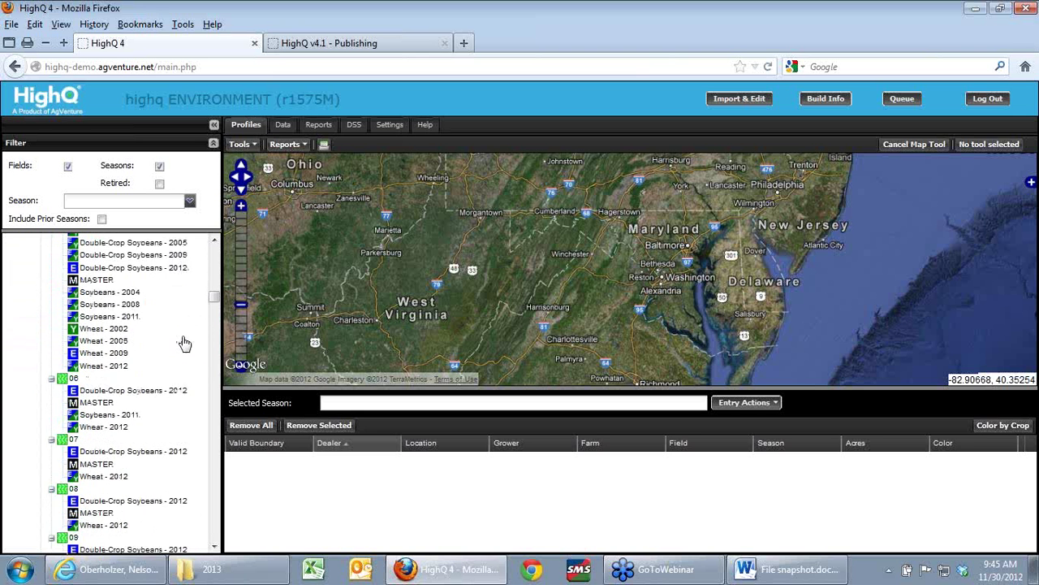
scroll(183, 344, down, 6)
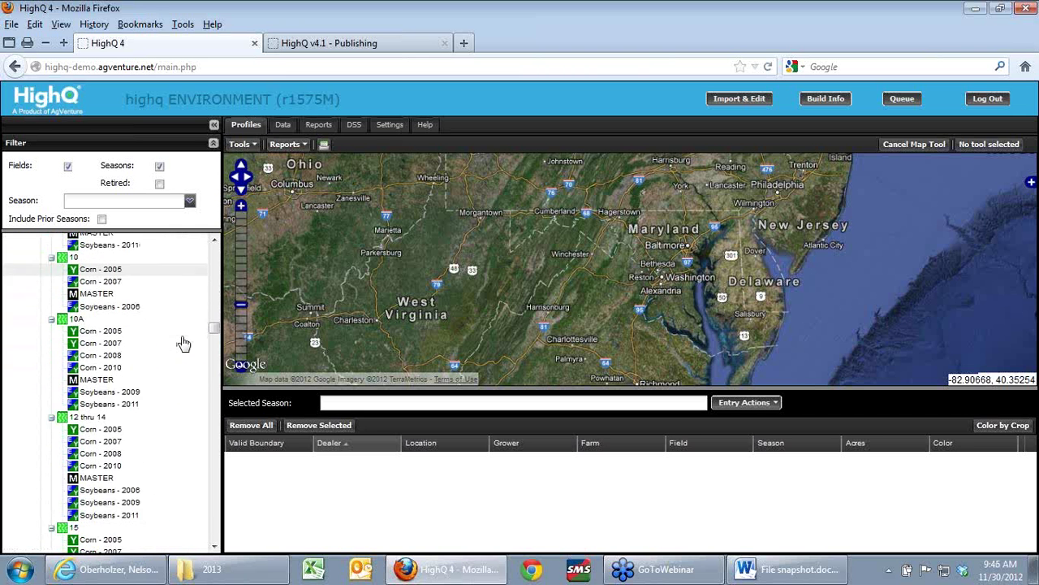
scroll(184, 343, down, 7)
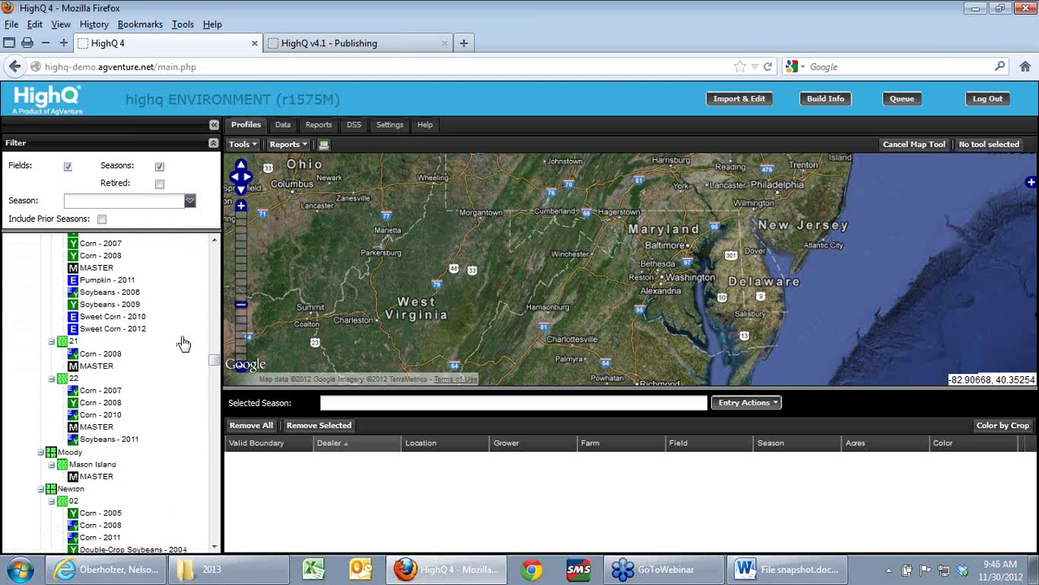
scroll(183, 343, down, 7)
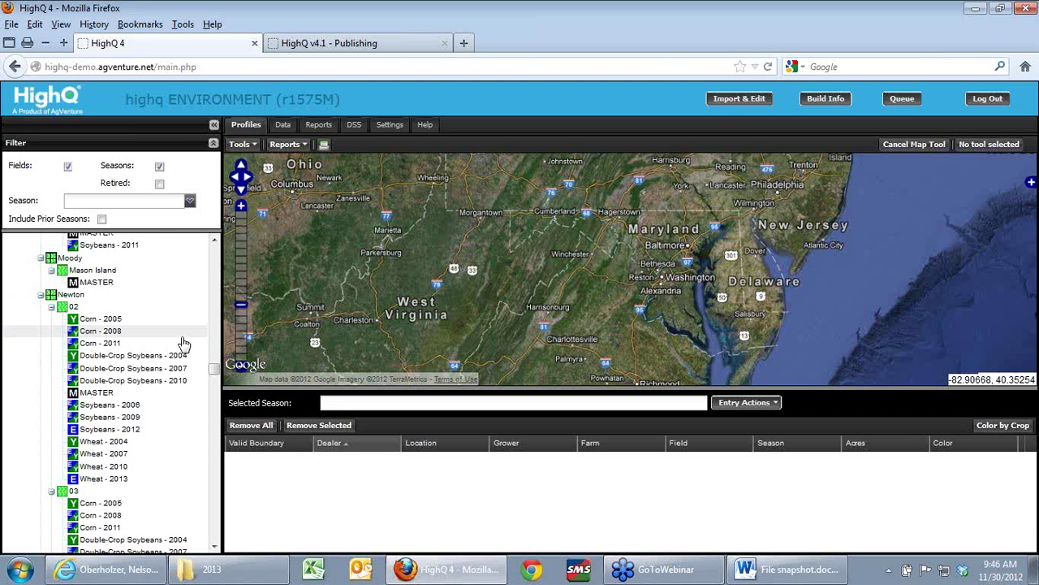
scroll(184, 344, down, 7)
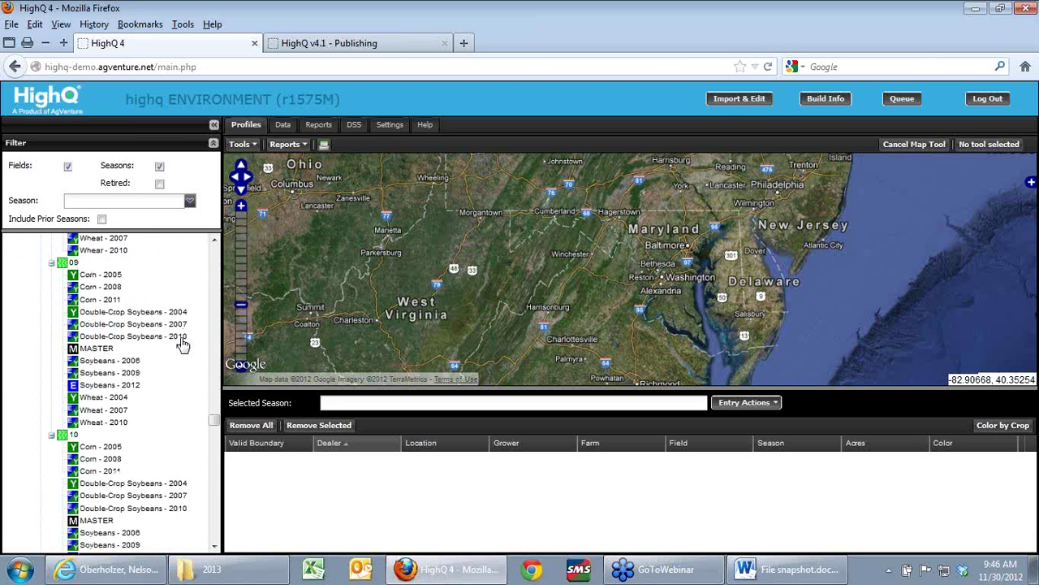
Filter the profile tree by the Soybeans - 2012 season
click(190, 201)
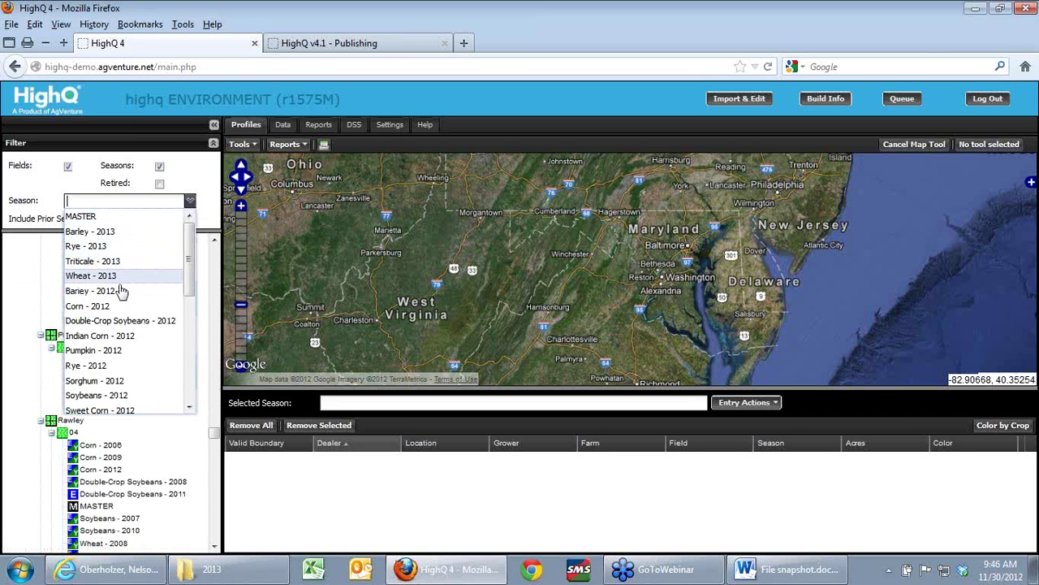
scroll(115, 341, down, 3)
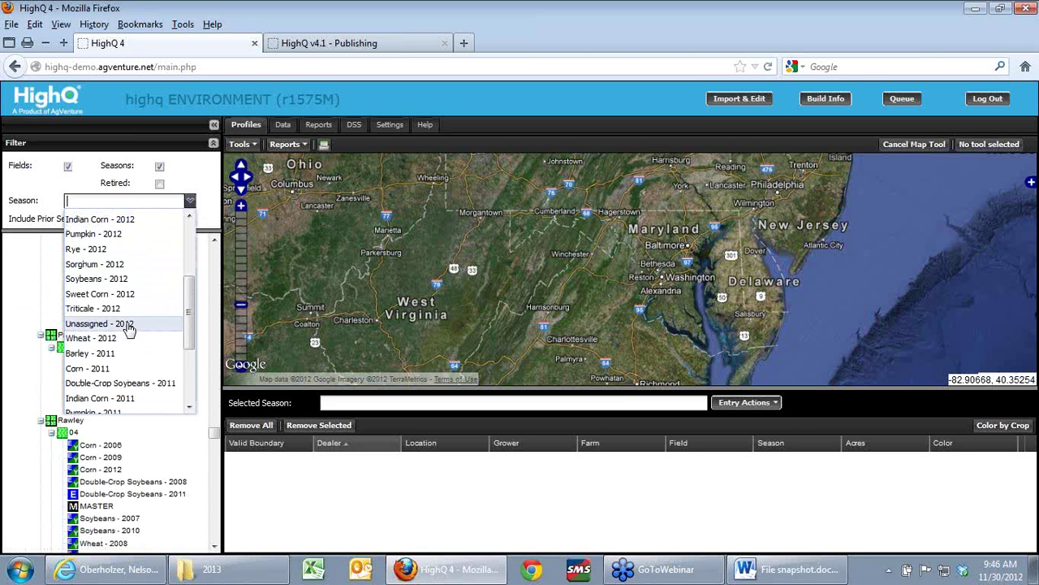
click(130, 281)
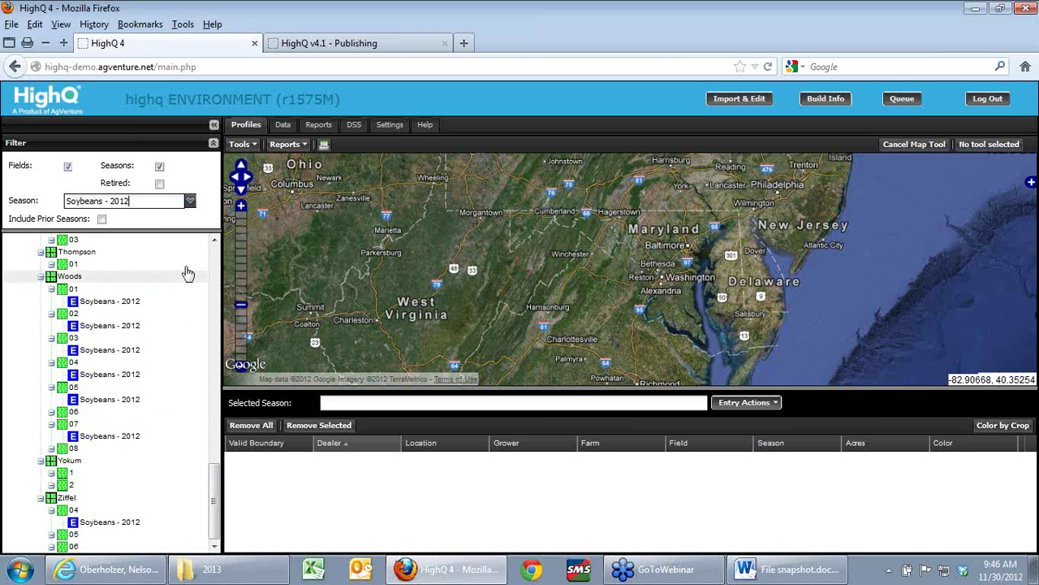
Filter the profile tree by the Wheat - 2013 season and refresh field 01 of the Resley farm
click(190, 201)
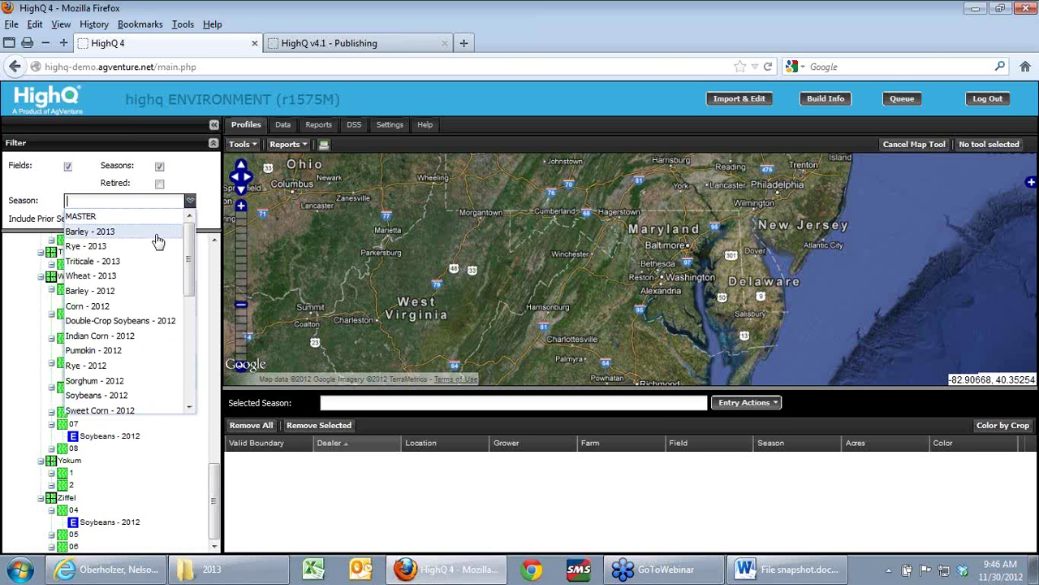
click(125, 279)
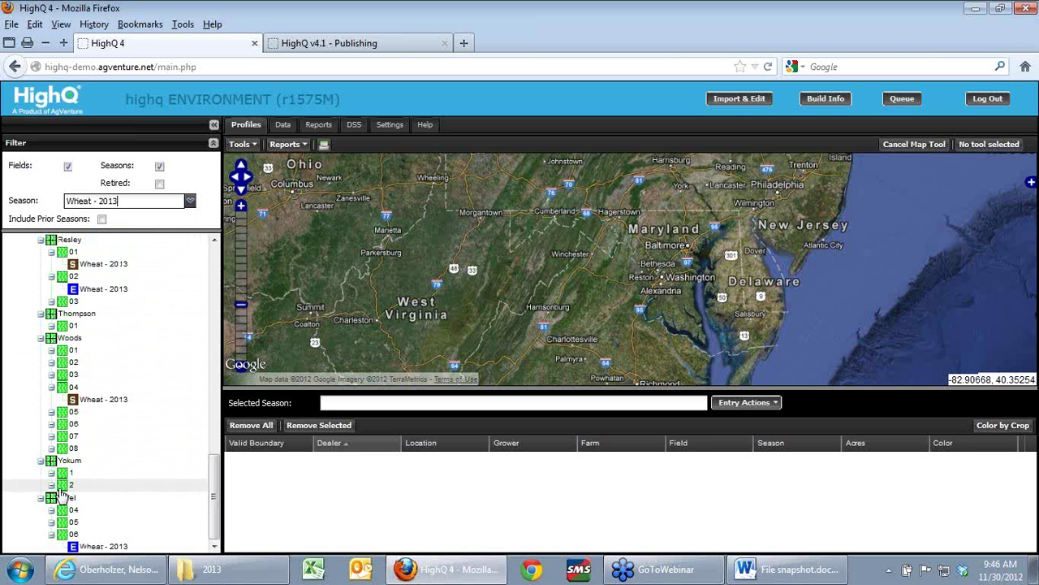
right_click(61, 252)
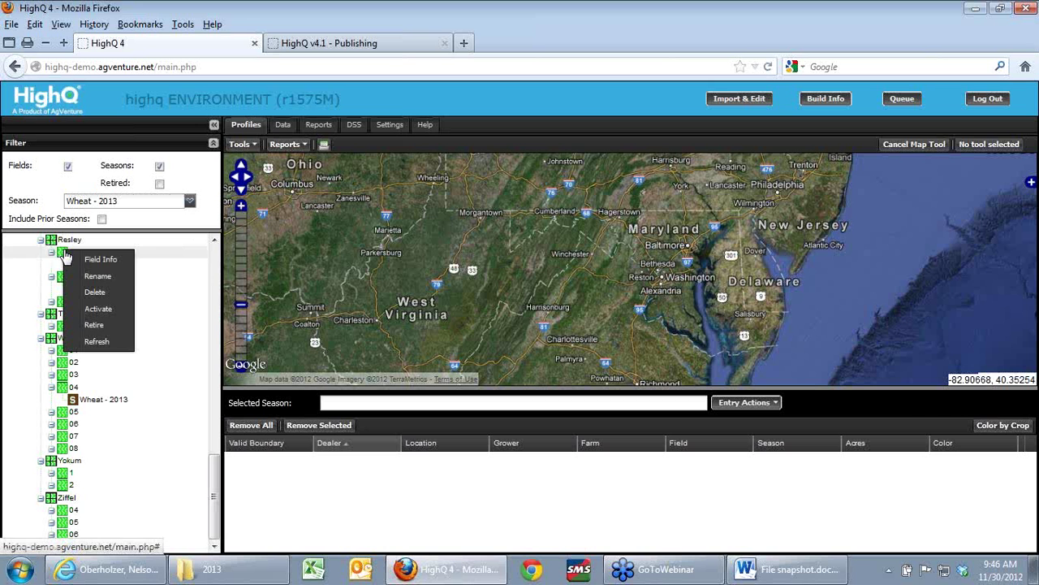
click(99, 342)
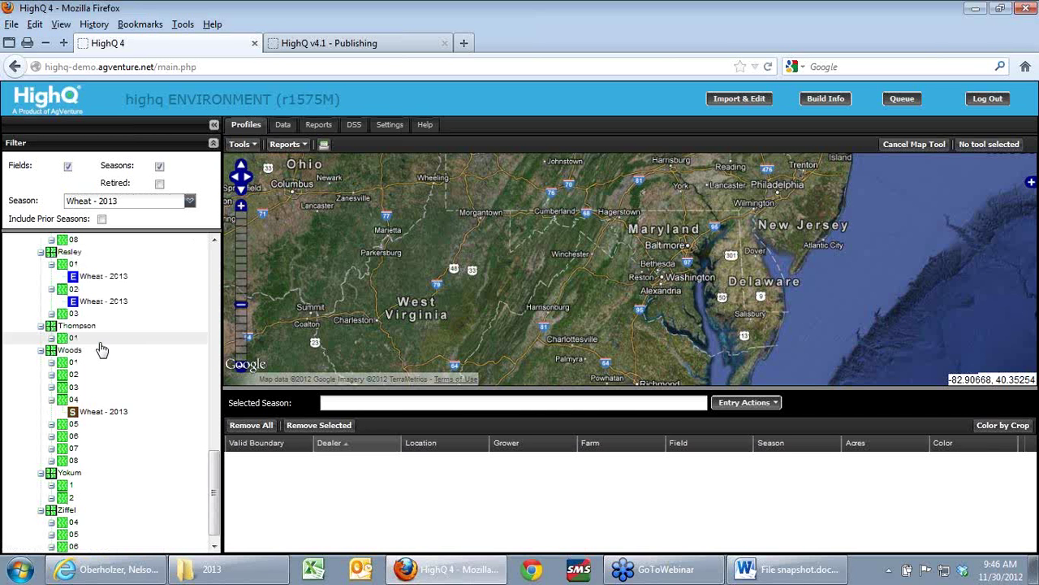
Load the Resley / 01 Wheat - 2013 season into single field data entry to view its map and planting records
click(284, 124)
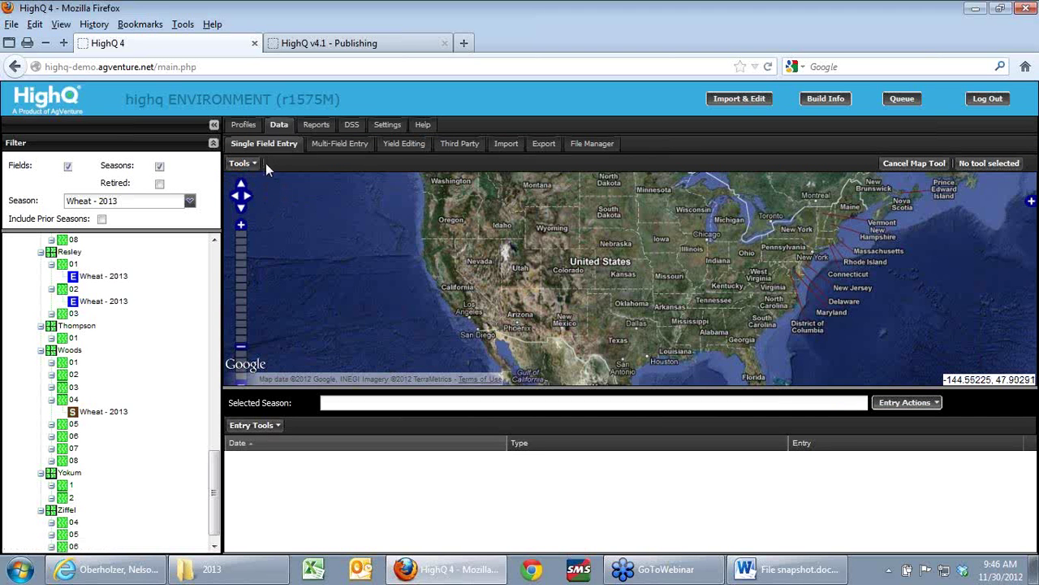
drag(81, 276, 413, 408)
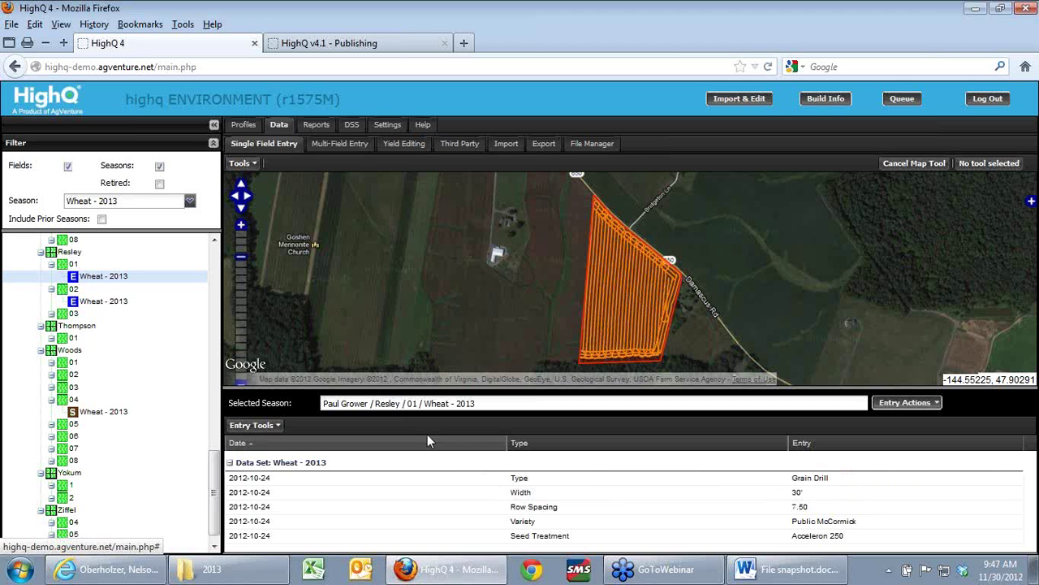
Return to the editing pages and look over activity #172's basic details, applications and intersecting fields
click(365, 45)
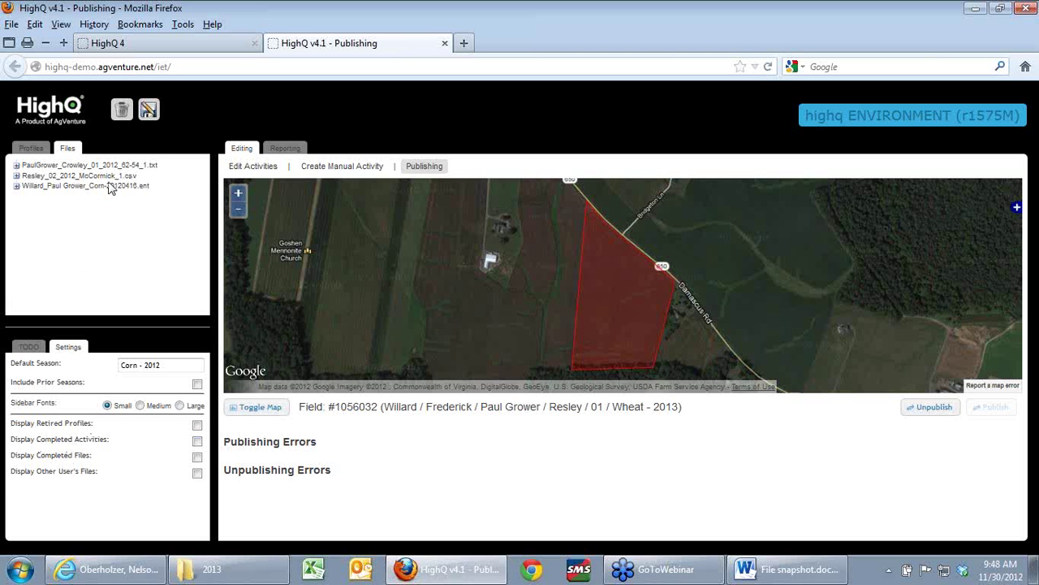
click(260, 166)
scroll(759, 464, down, 2)
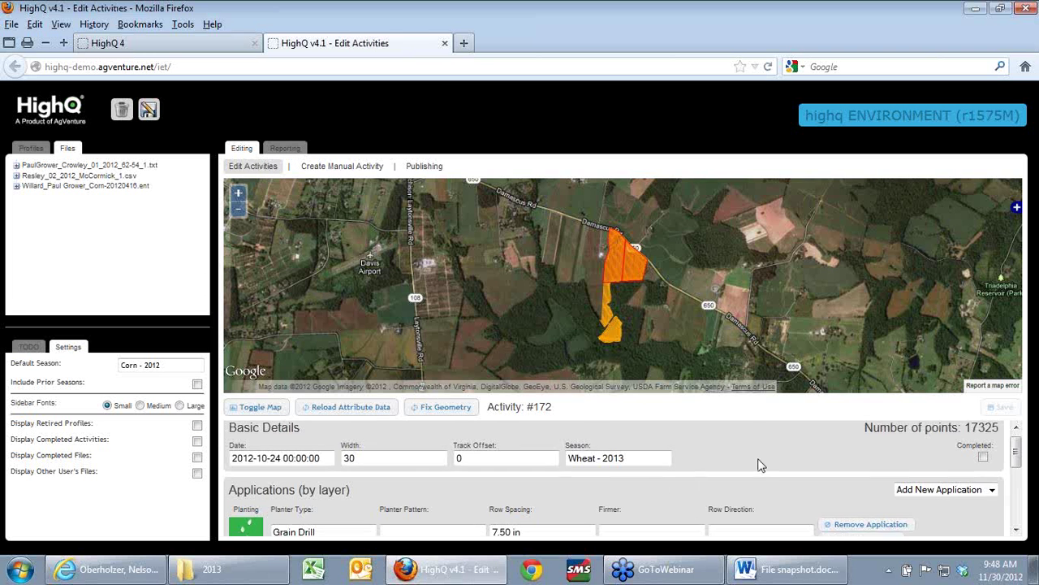
scroll(759, 464, down, 1)
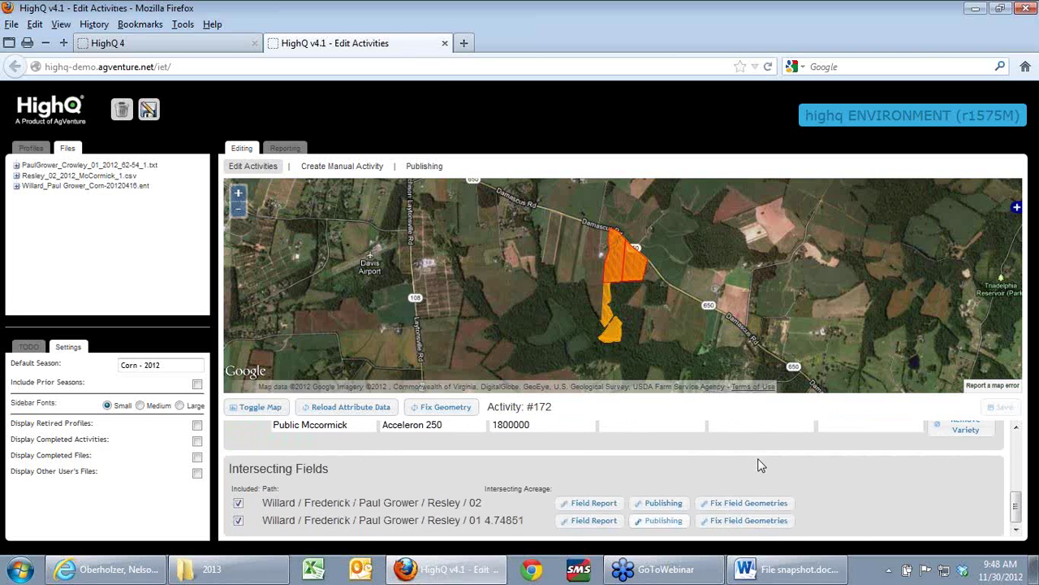
scroll(759, 464, up, 4)
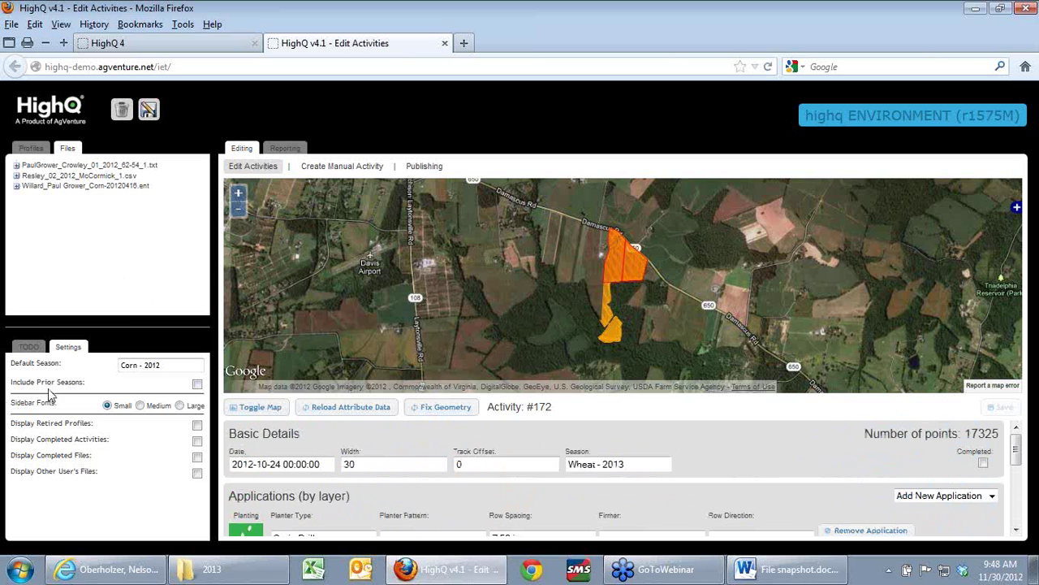
Show the list of uncompleted activities and open activity #173 from the Corn-20120416 file for editing
click(29, 349)
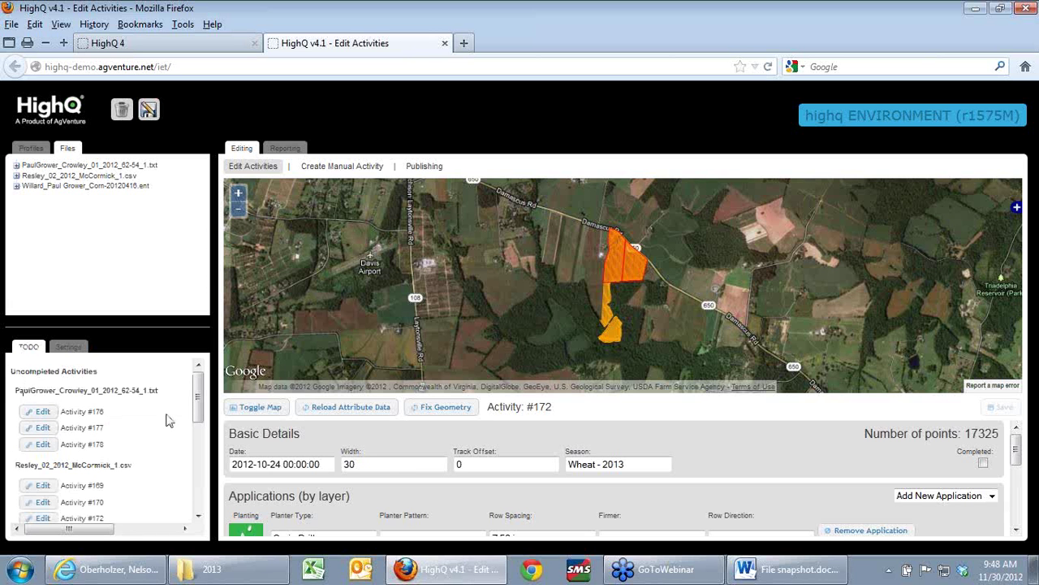
scroll(166, 420, down, 3)
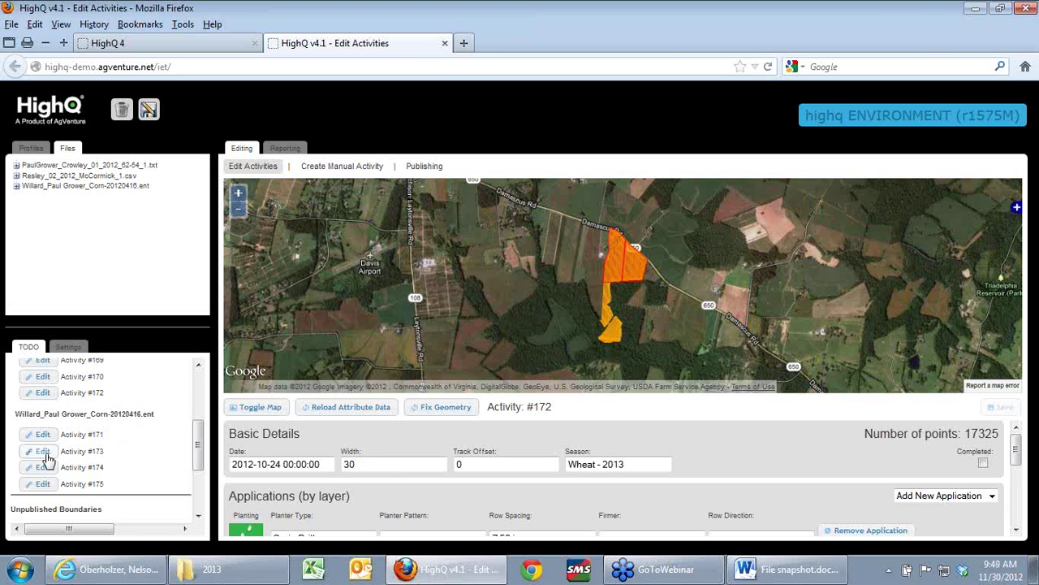
click(47, 453)
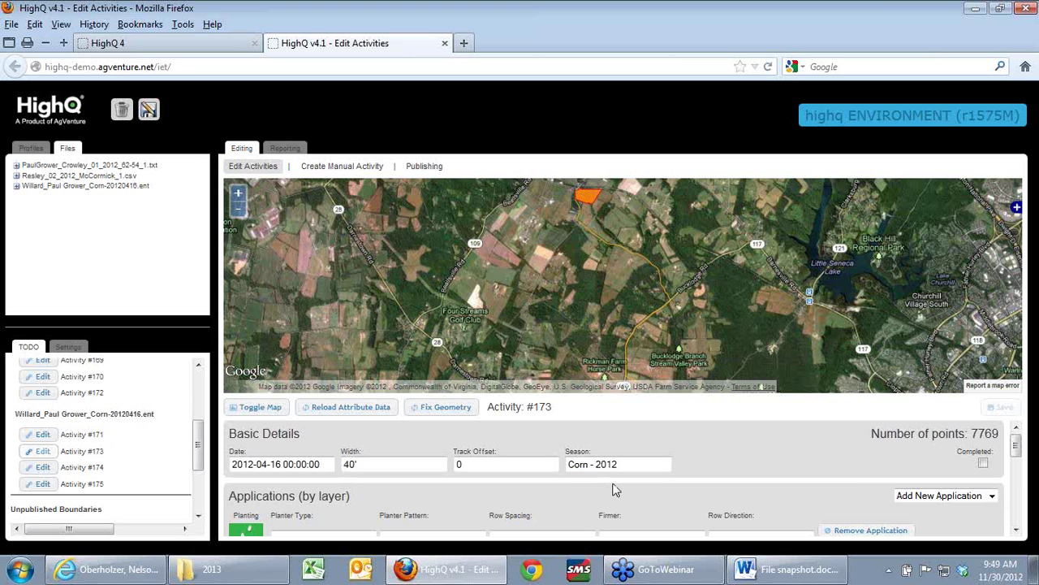
Examine activity #173's basic details, its planting, chemical and tillage applications, and its intersecting fields
scroll(613, 489, down, 5)
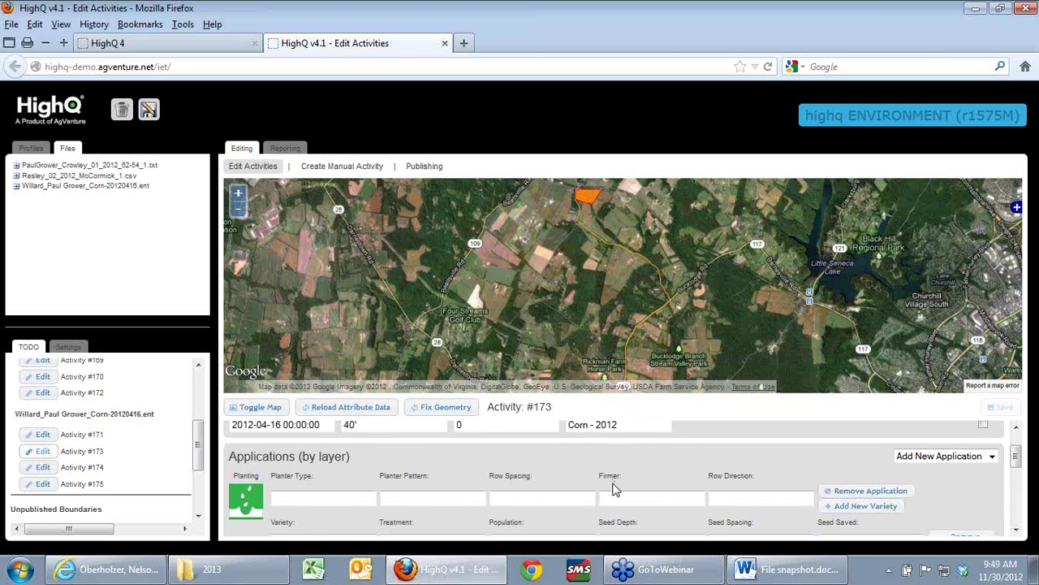
scroll(613, 490, up, 2)
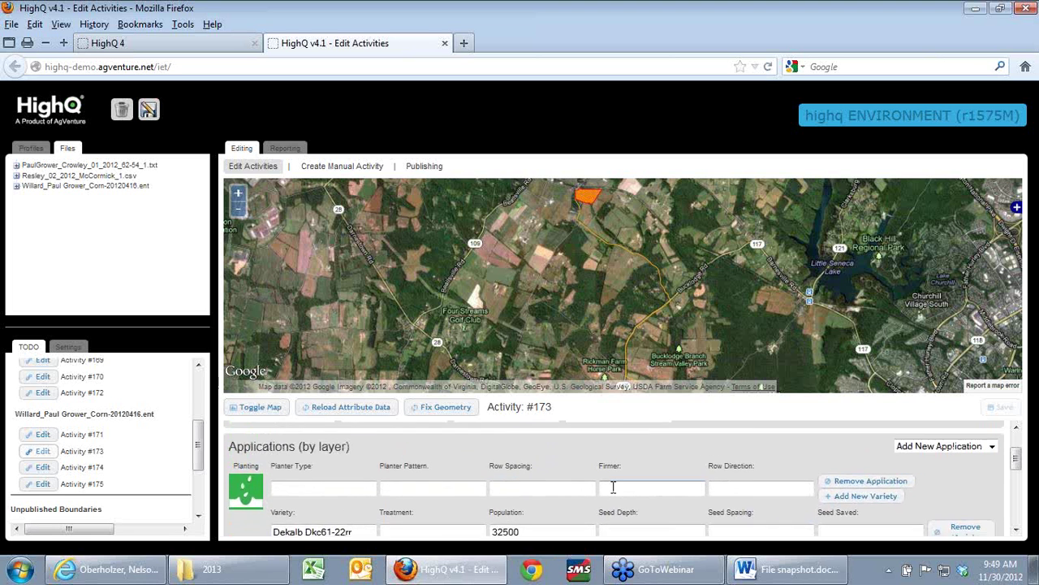
scroll(614, 495, down, 3)
scroll(614, 494, down, 2)
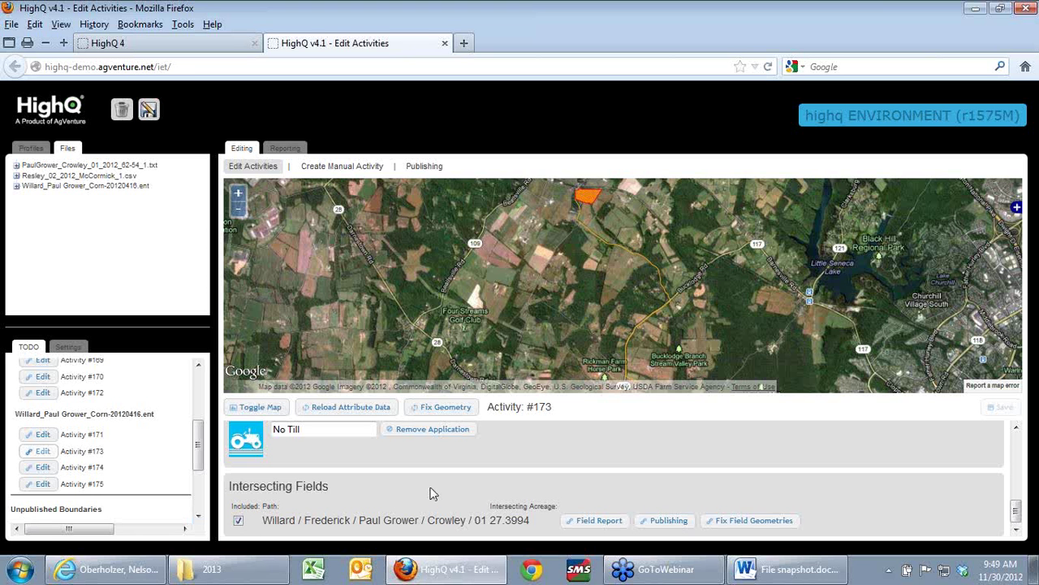
scroll(431, 493, up, 3)
scroll(431, 487, down, 3)
scroll(408, 491, up, 3)
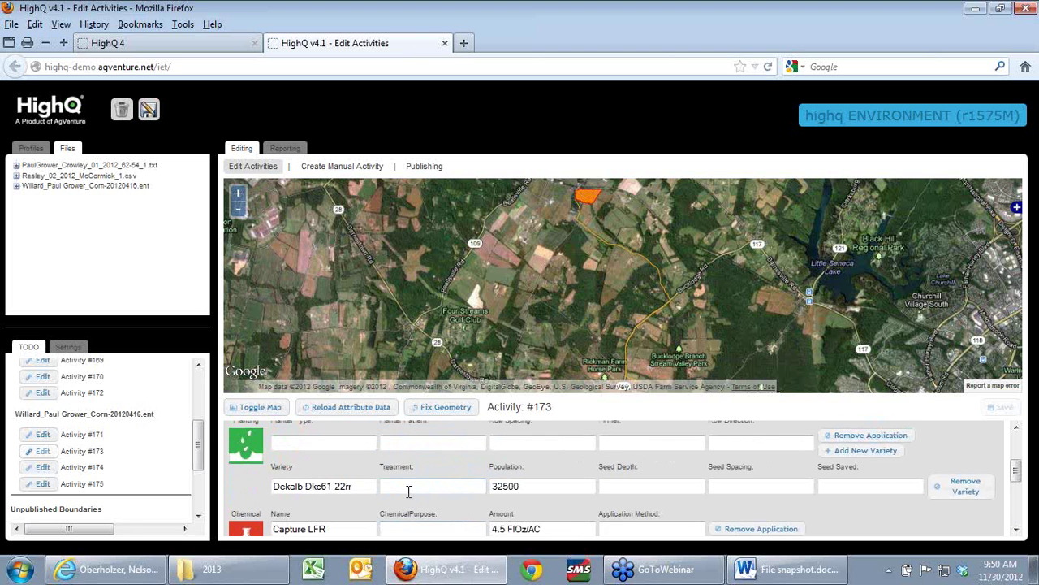
scroll(408, 489, up, 2)
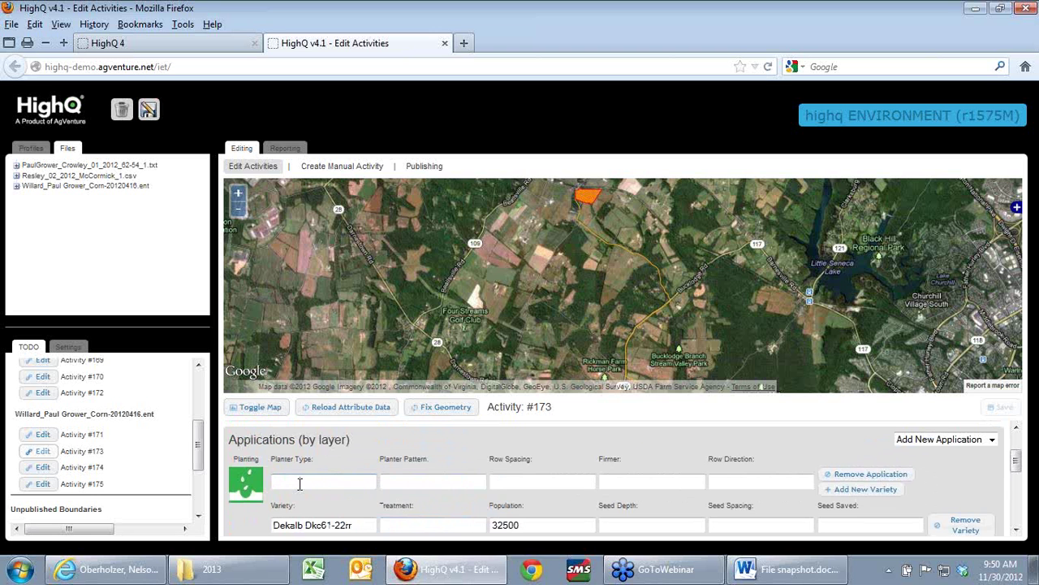
scroll(315, 483, up, 1)
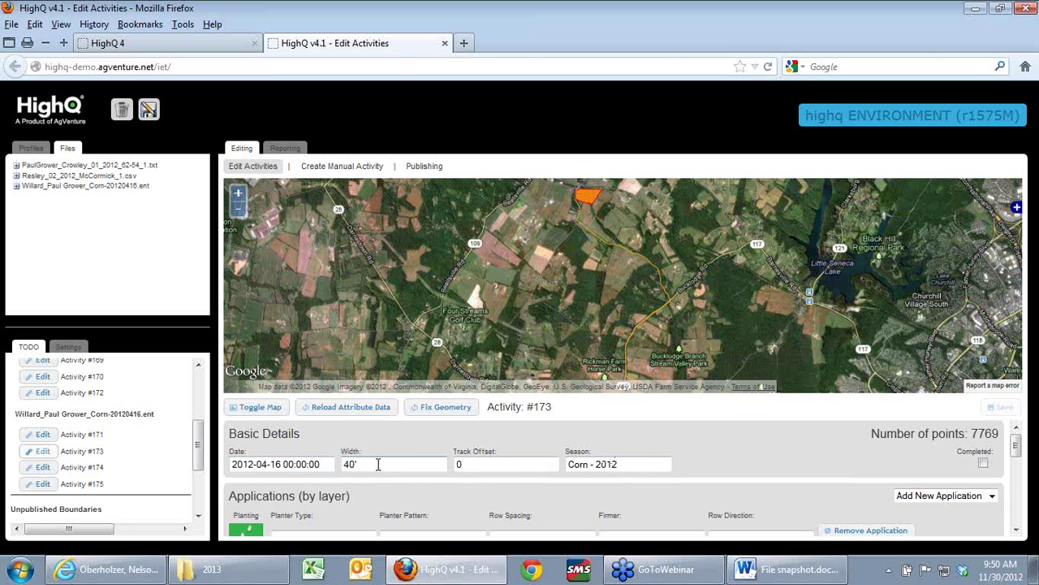
Set activity #173's planter type to Vacuum JD and its row spacing to 30.00 in, and save the activity
scroll(377, 463, down, 2)
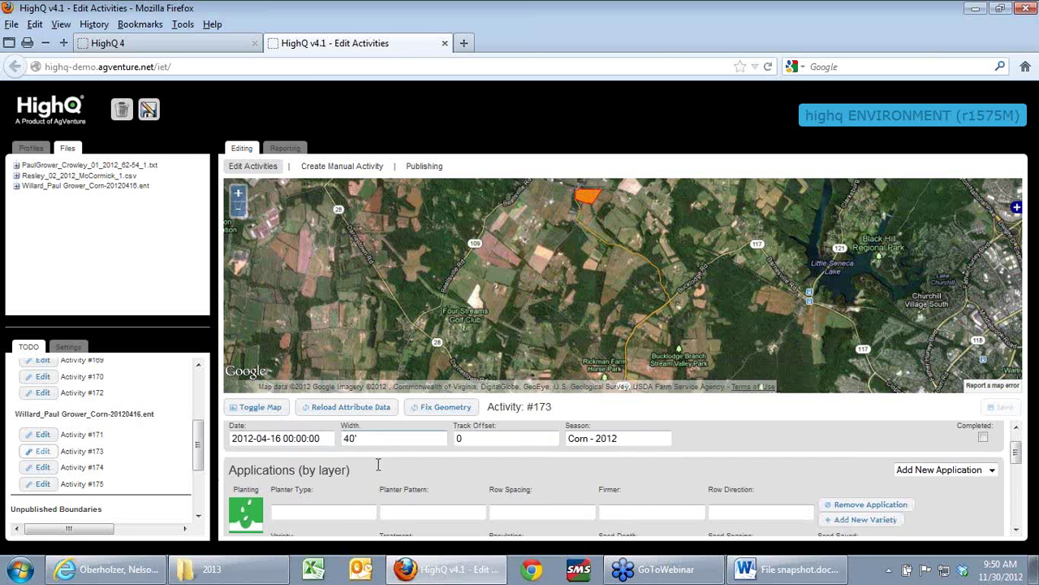
click(336, 457)
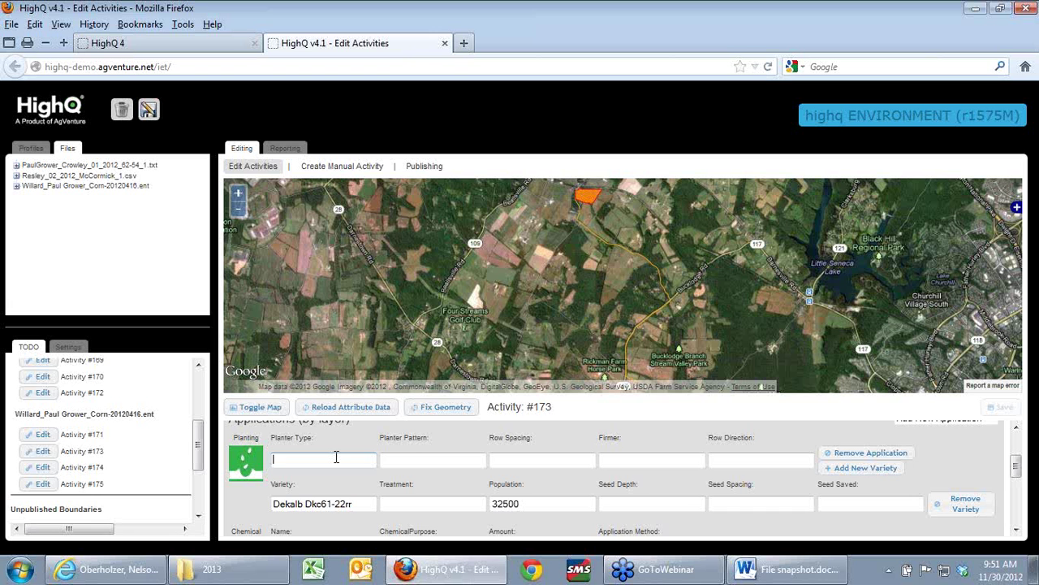
text(v)
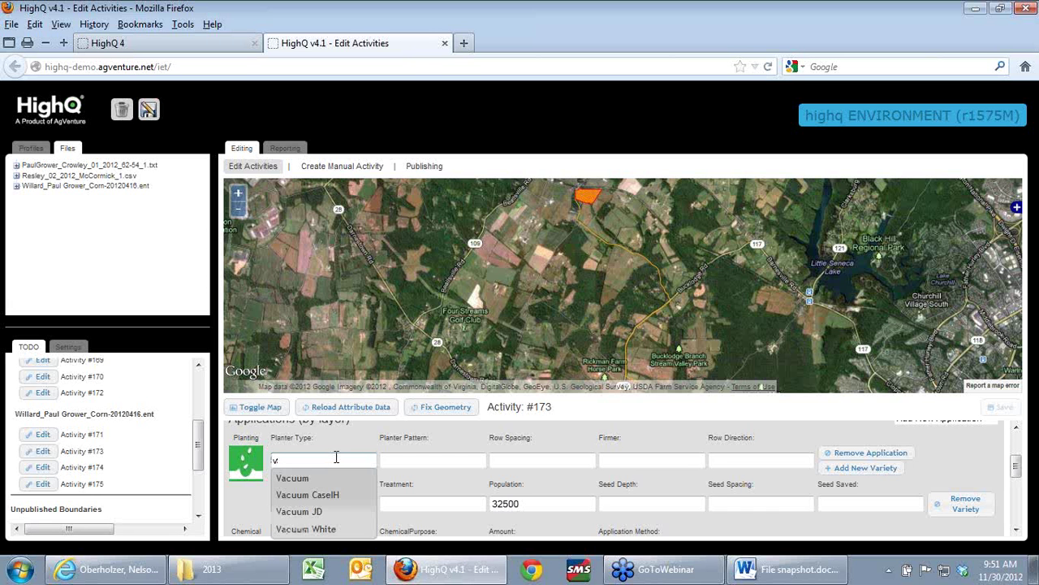
click(298, 512)
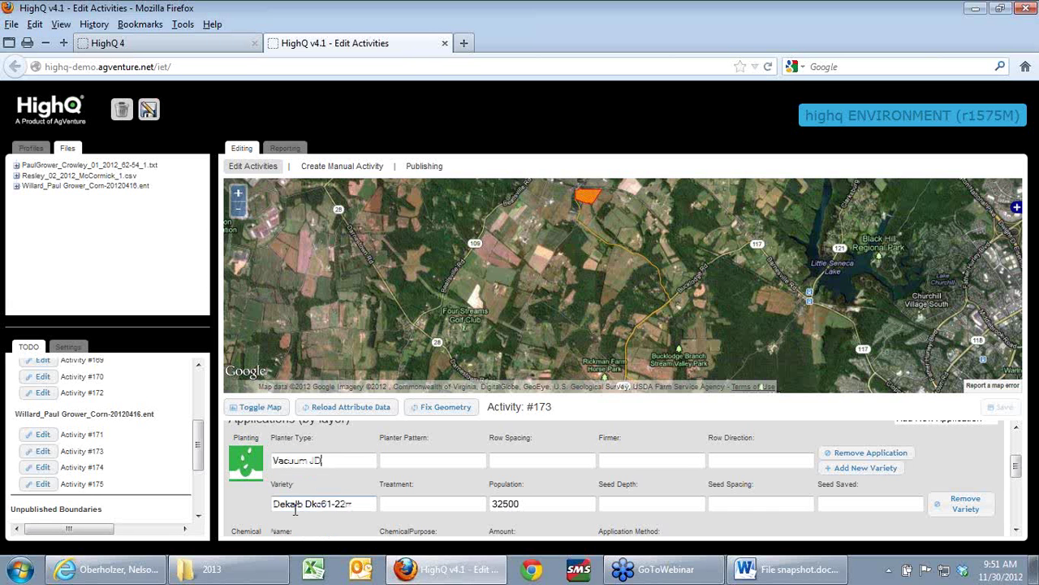
click(532, 458)
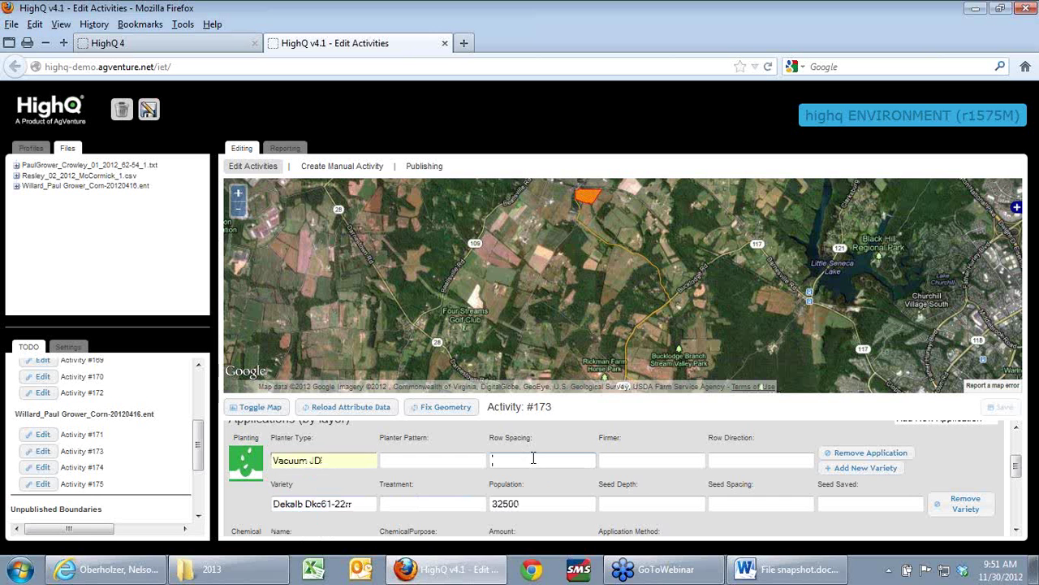
text(3)
click(511, 512)
scroll(532, 491, down, 1)
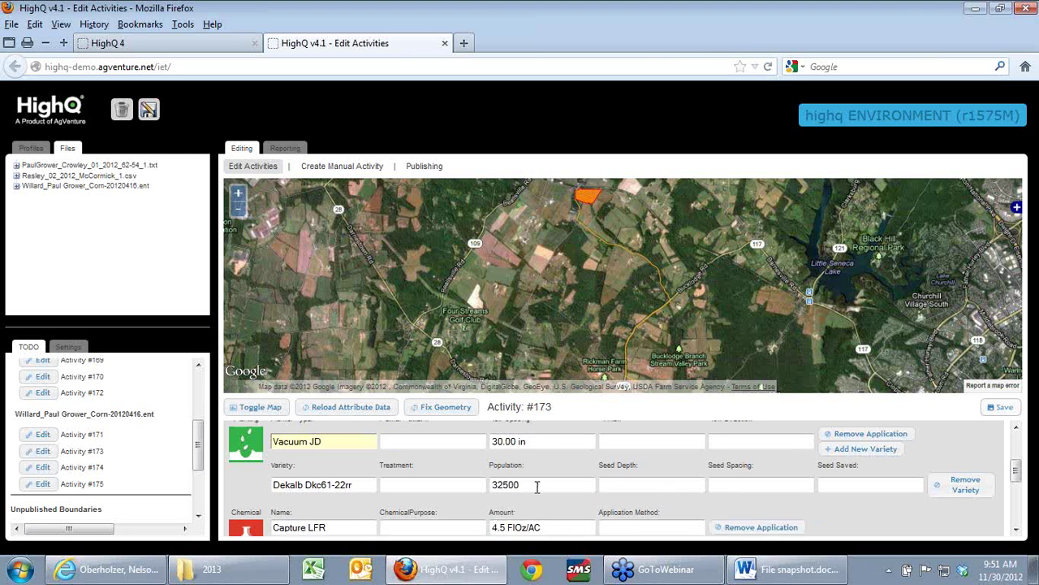
scroll(536, 492, down, 3)
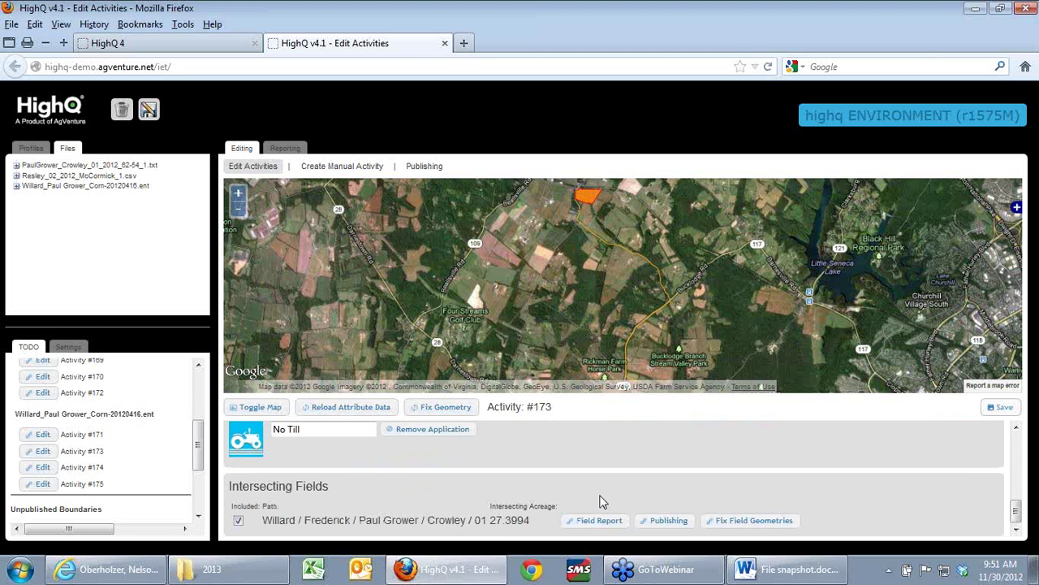
scroll(689, 497, up, 5)
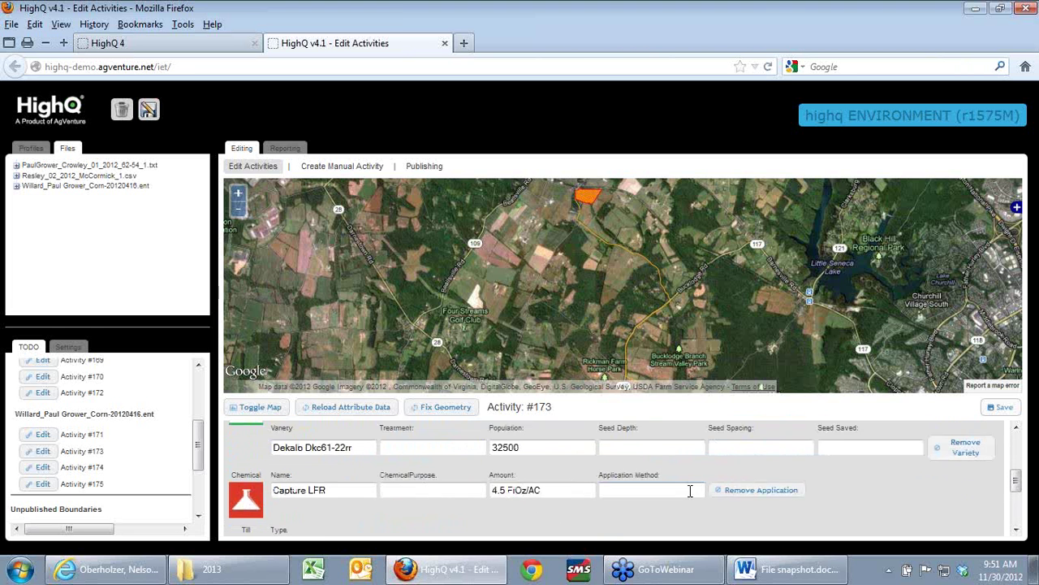
click(996, 409)
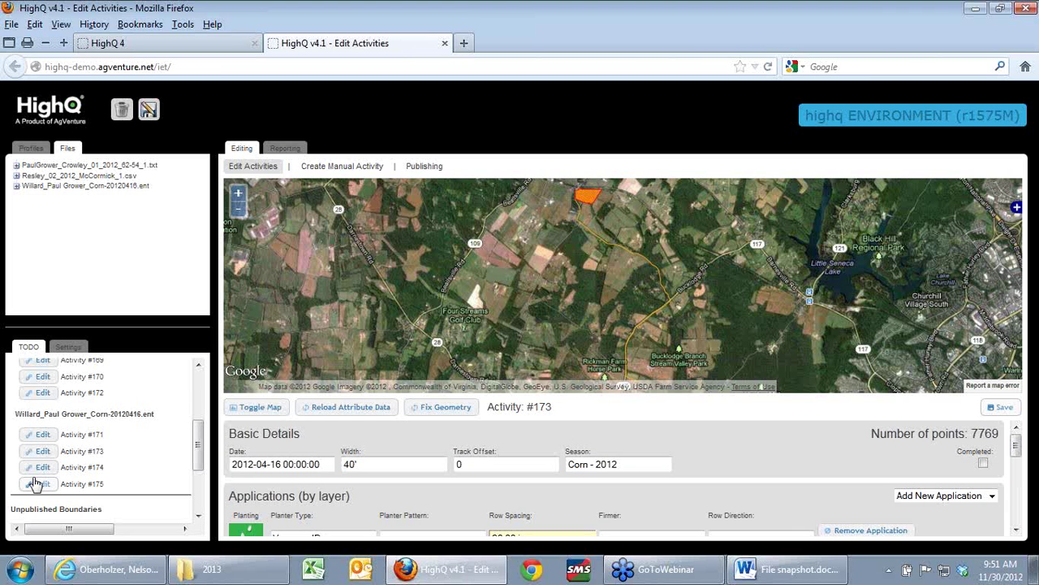
Mark activity #173 as completed and save it
click(984, 465)
click(983, 464)
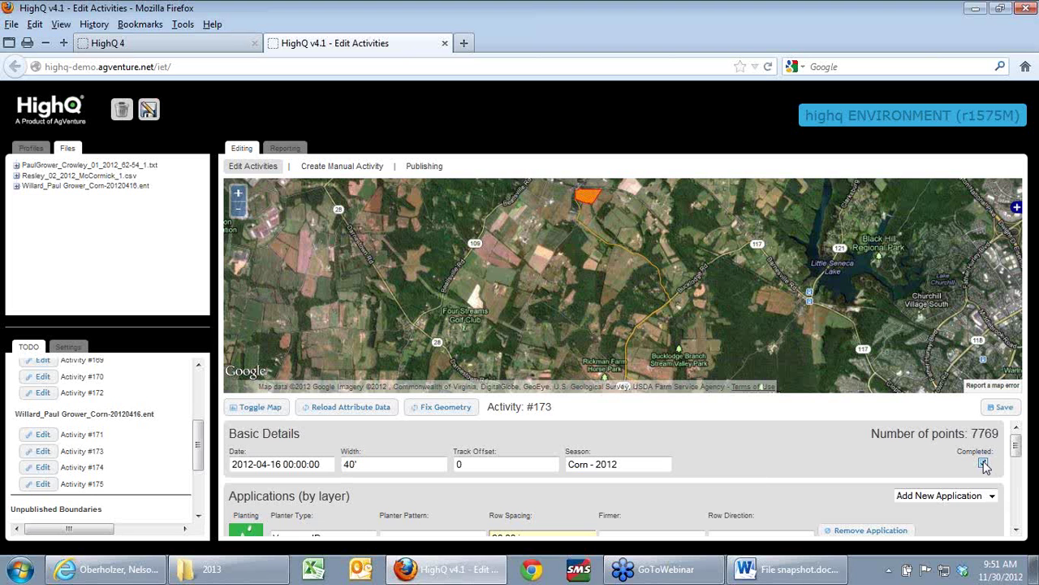
click(987, 411)
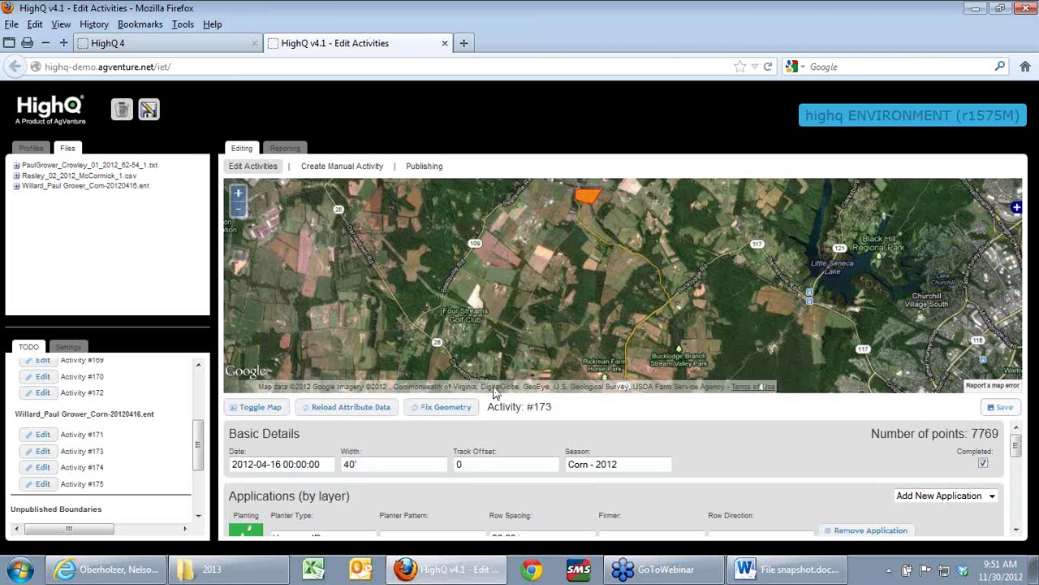
Refresh the list of uncompleted activities and check the entries under the Willard corn file
click(68, 348)
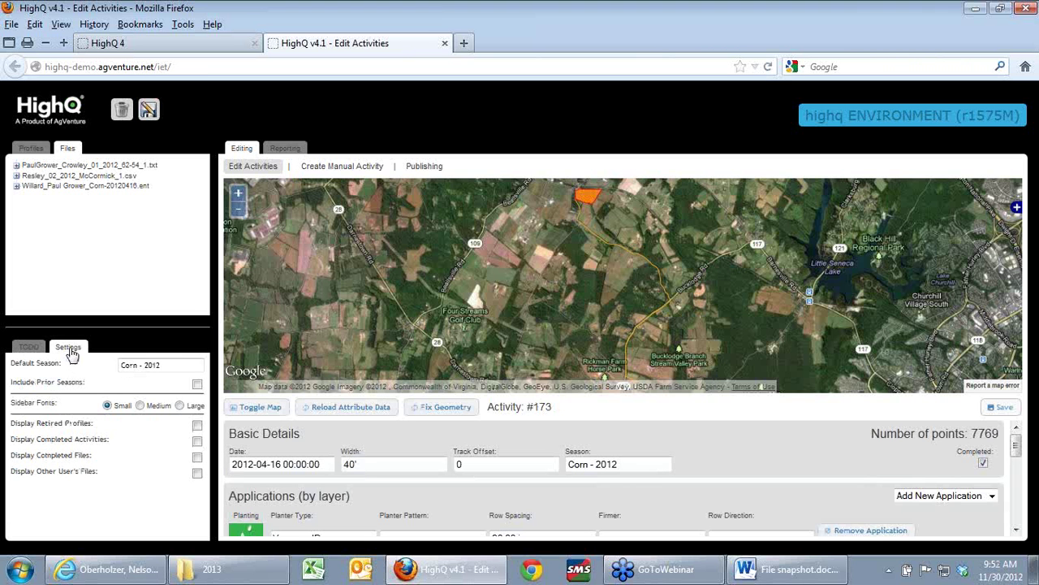
click(34, 347)
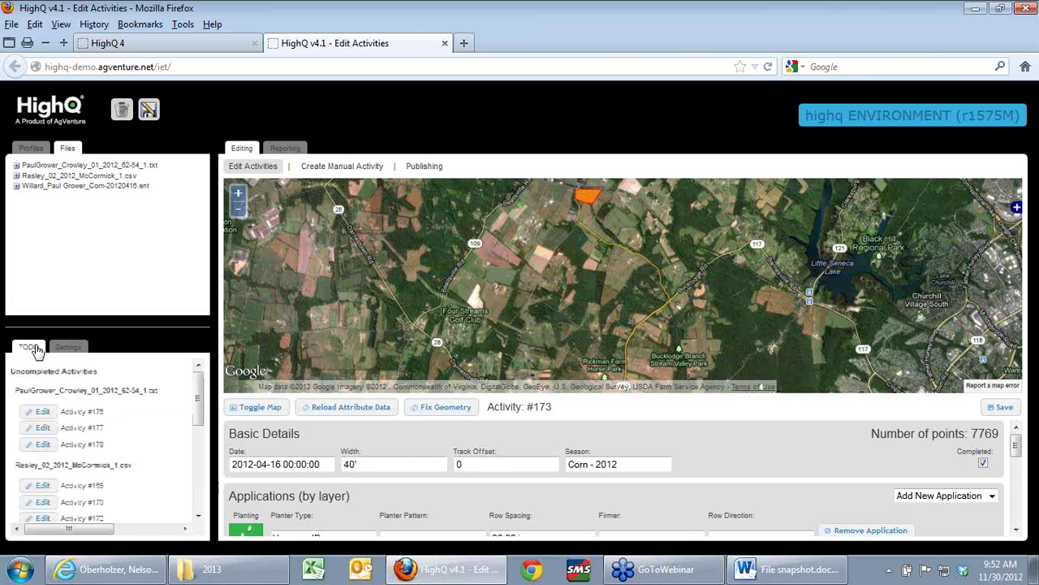
scroll(162, 479, down, 2)
scroll(163, 479, down, 3)
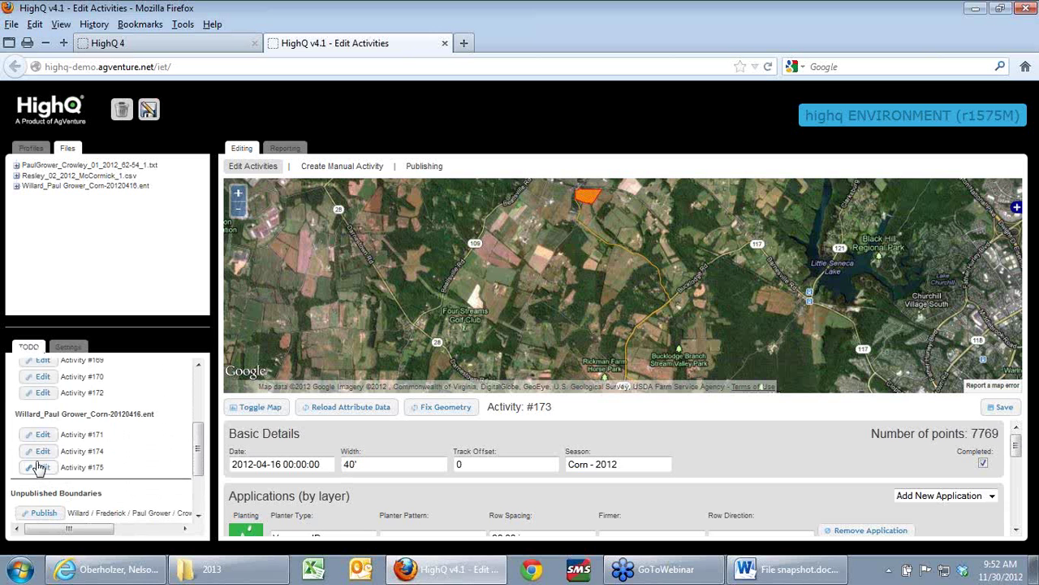
Enable the display of completed activities and look through the to-do list of activities again
click(70, 349)
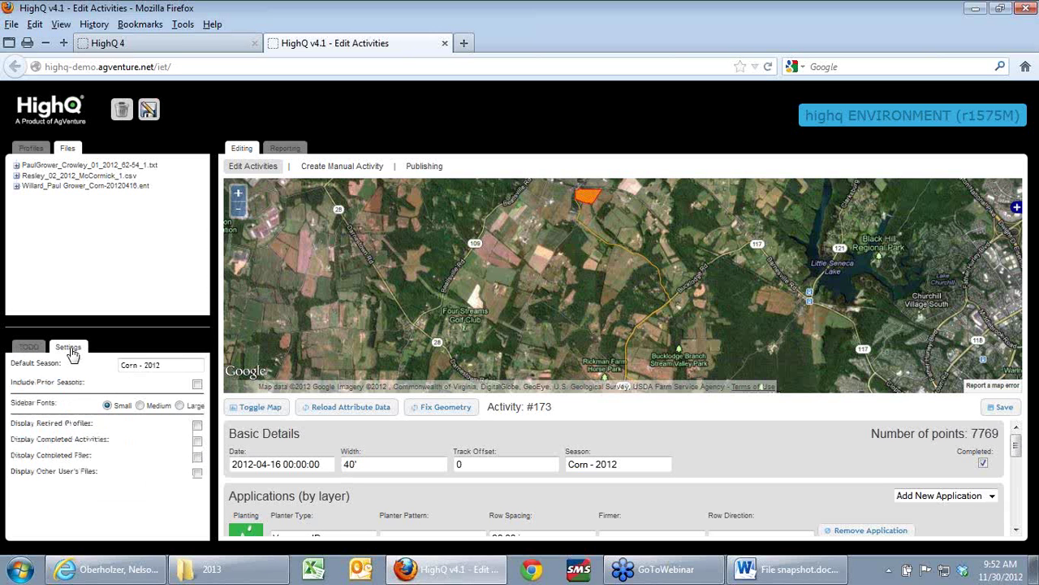
click(197, 442)
click(19, 348)
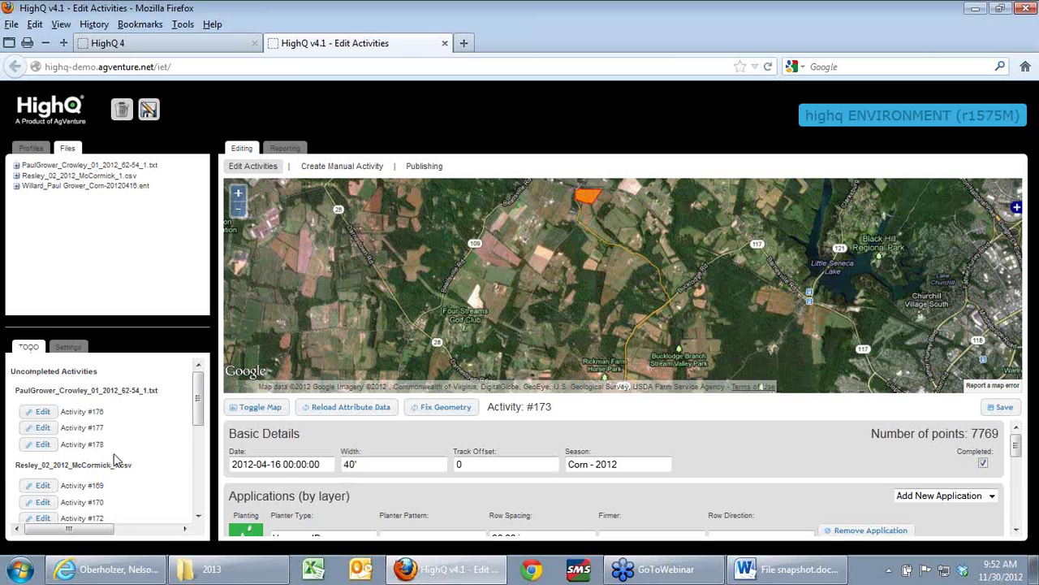
scroll(114, 459, down, 3)
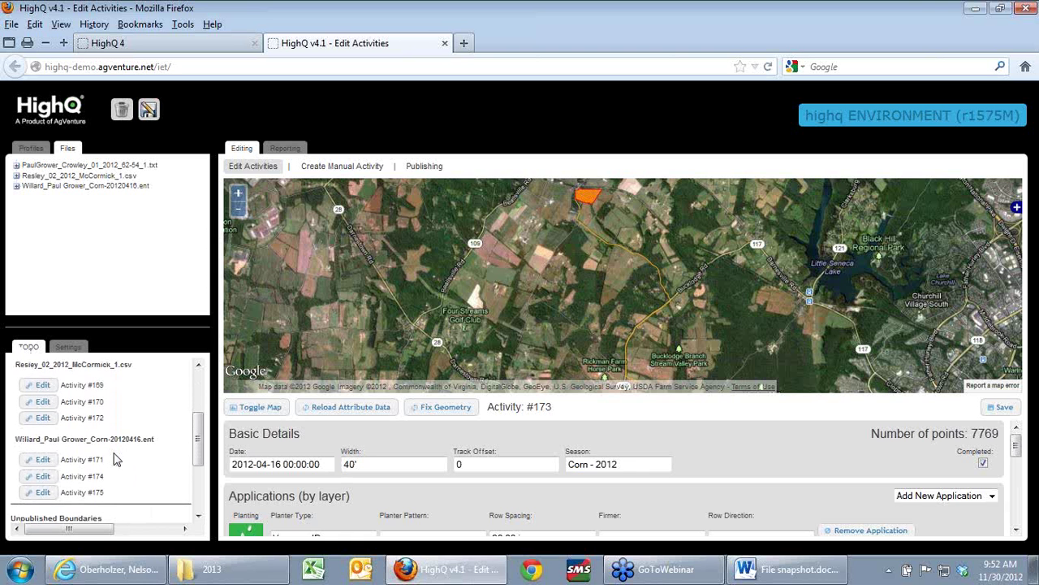
Look through the uncompleted activities for the uploaded files in the to-do list
scroll(114, 460, up, 3)
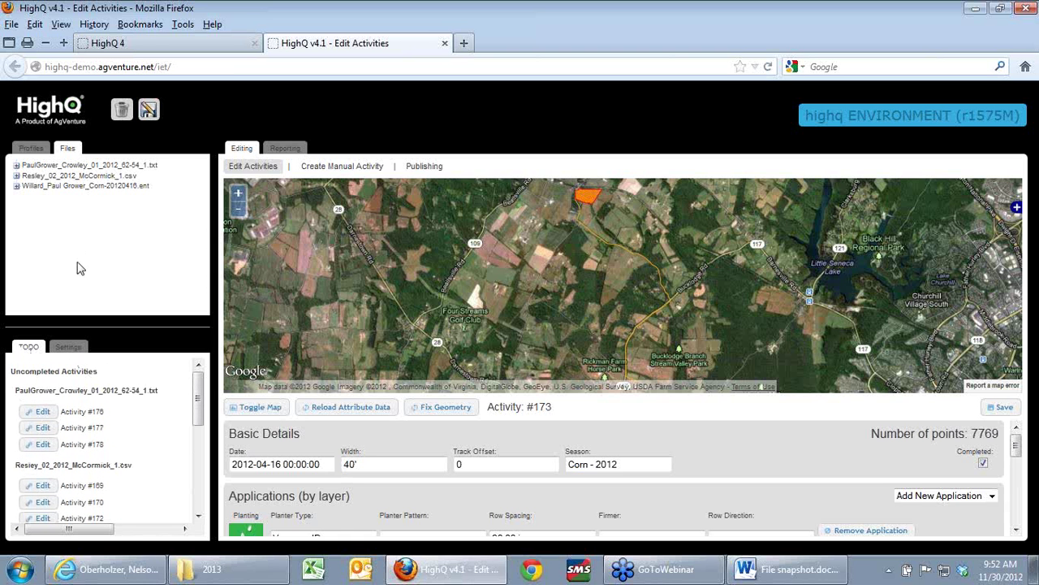
click(27, 347)
scroll(140, 442, down, 3)
scroll(139, 442, up, 2)
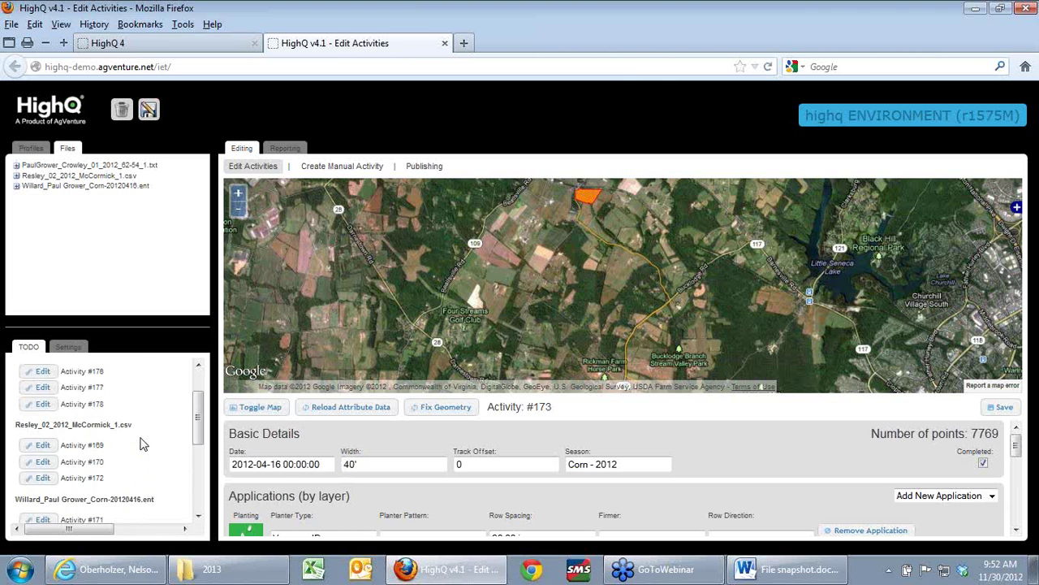
scroll(140, 442, up, 1)
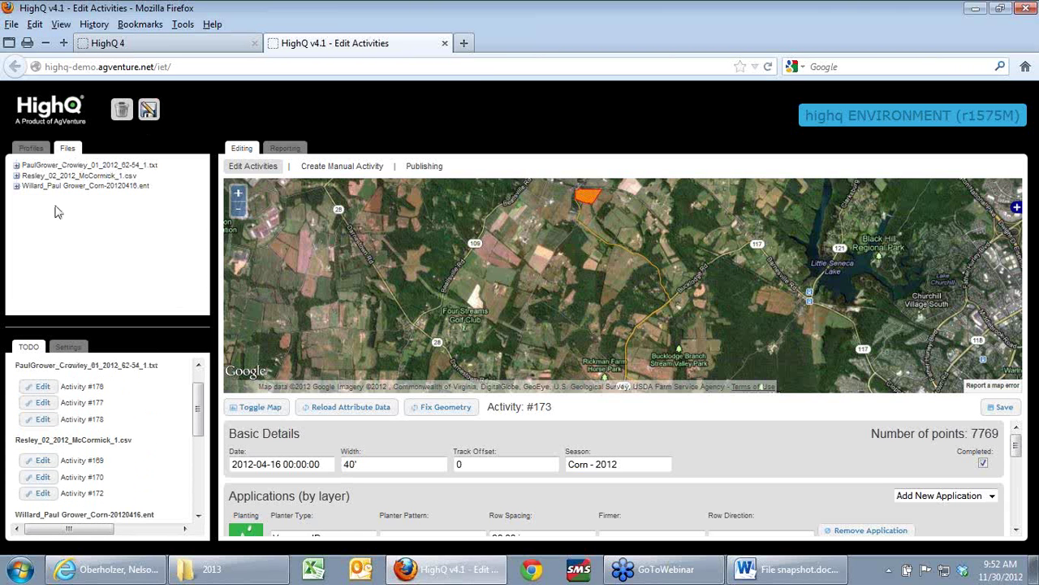
Turn on the display of completed files and review the to-do list of uncompleted activities and unpublished boundaries
click(68, 346)
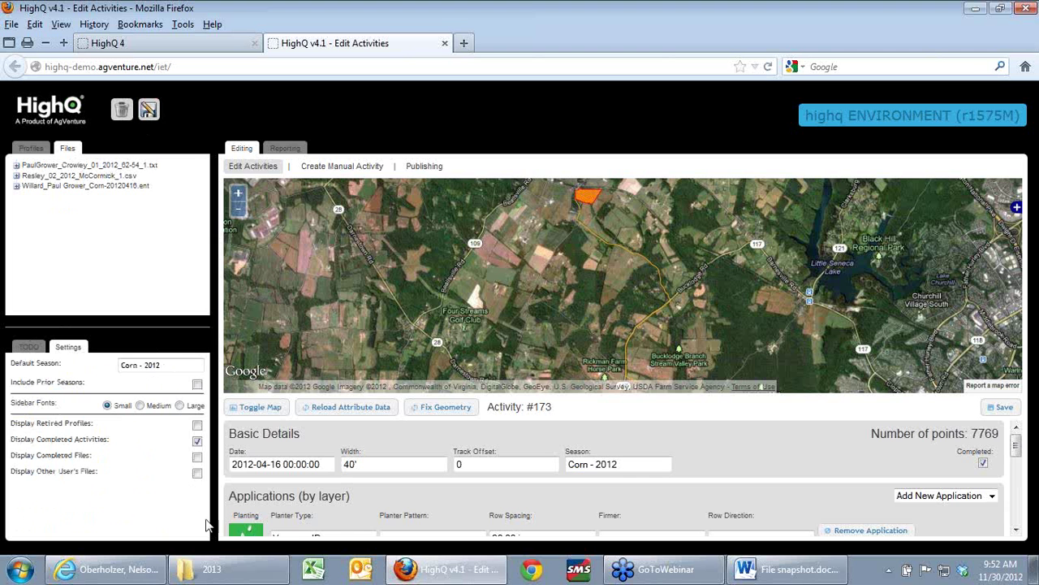
click(198, 458)
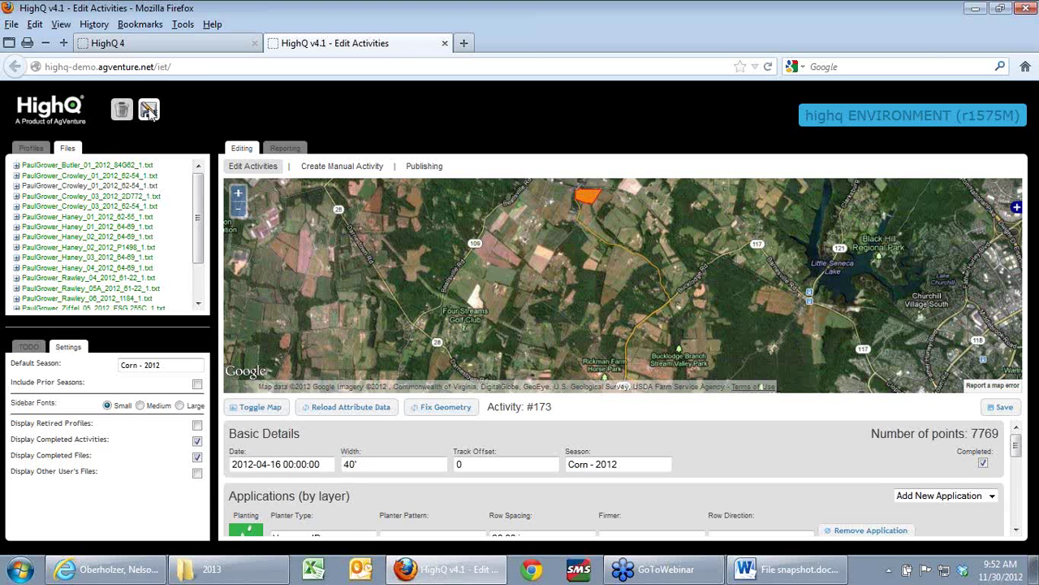
click(36, 348)
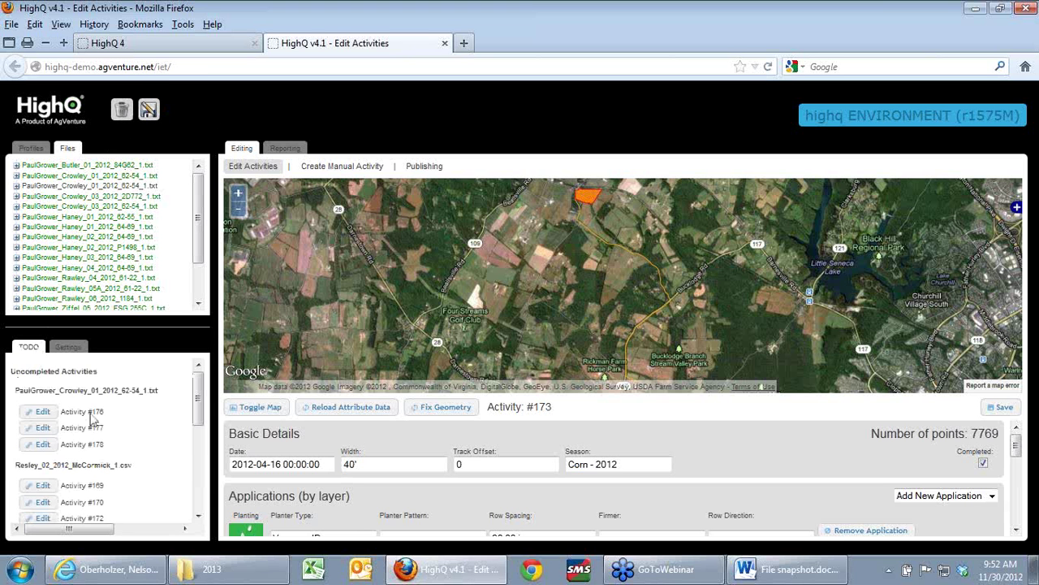
scroll(163, 427, down, 5)
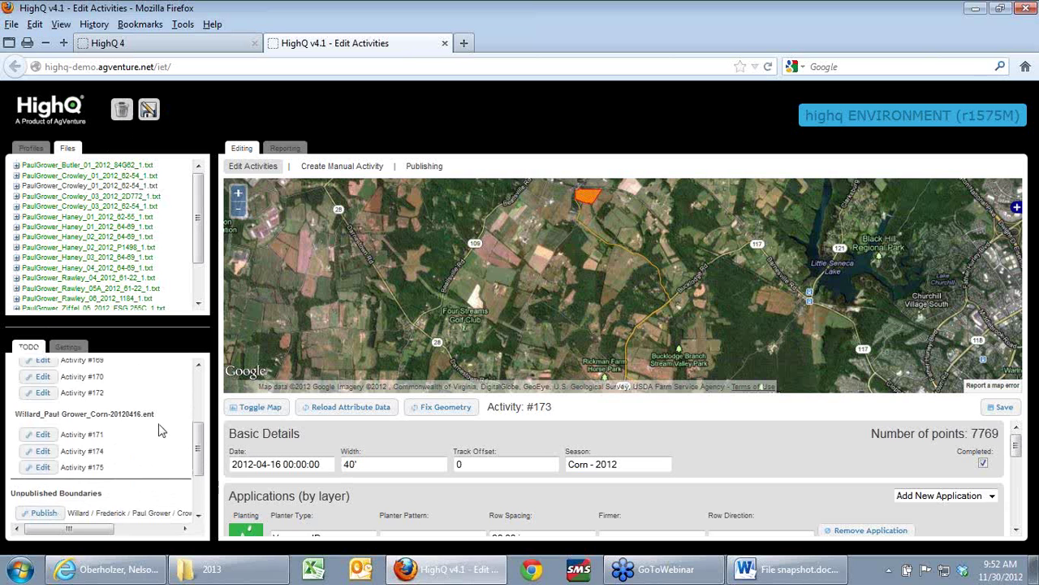
scroll(160, 431, down, 1)
scroll(160, 430, up, 4)
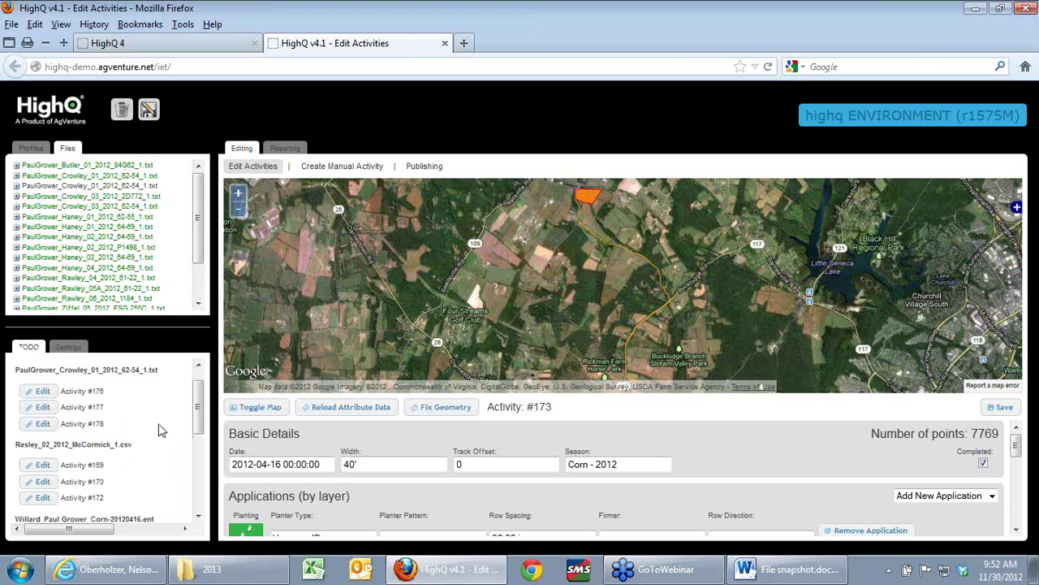
scroll(160, 430, up, 1)
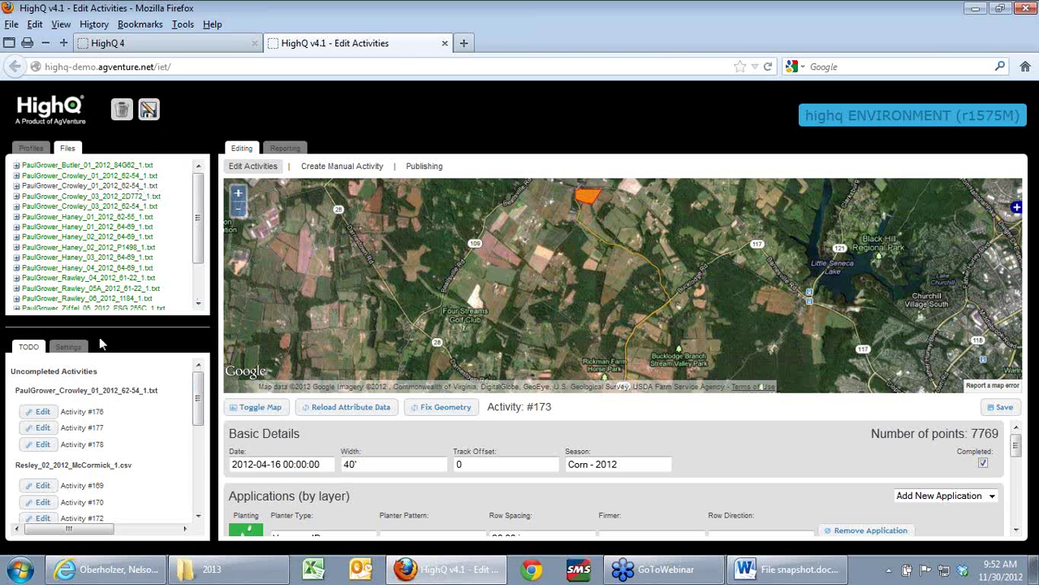
Turn off the display of completed activities and completed files in the sidebar settings
click(68, 347)
click(196, 441)
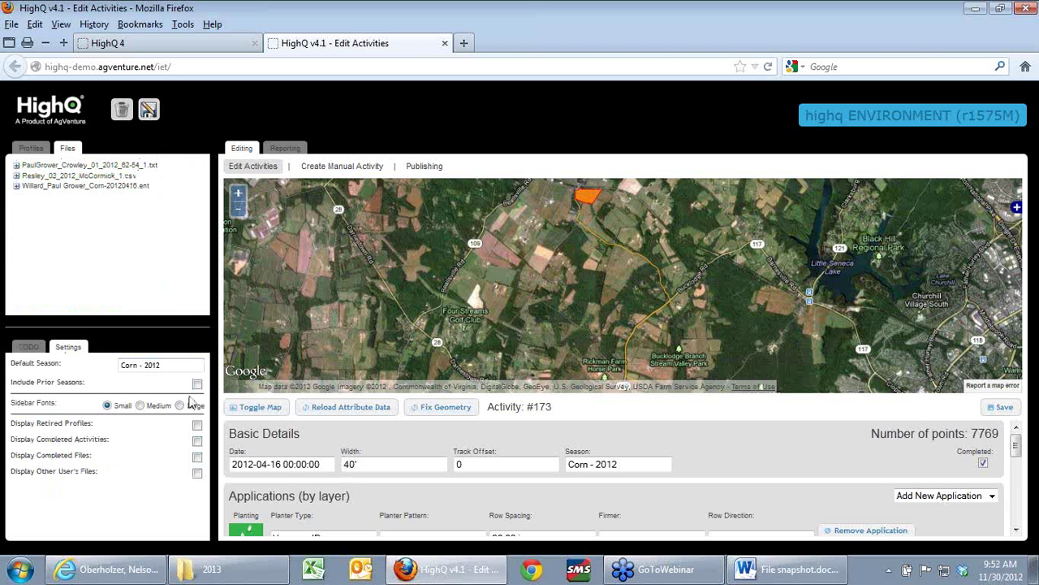
click(197, 458)
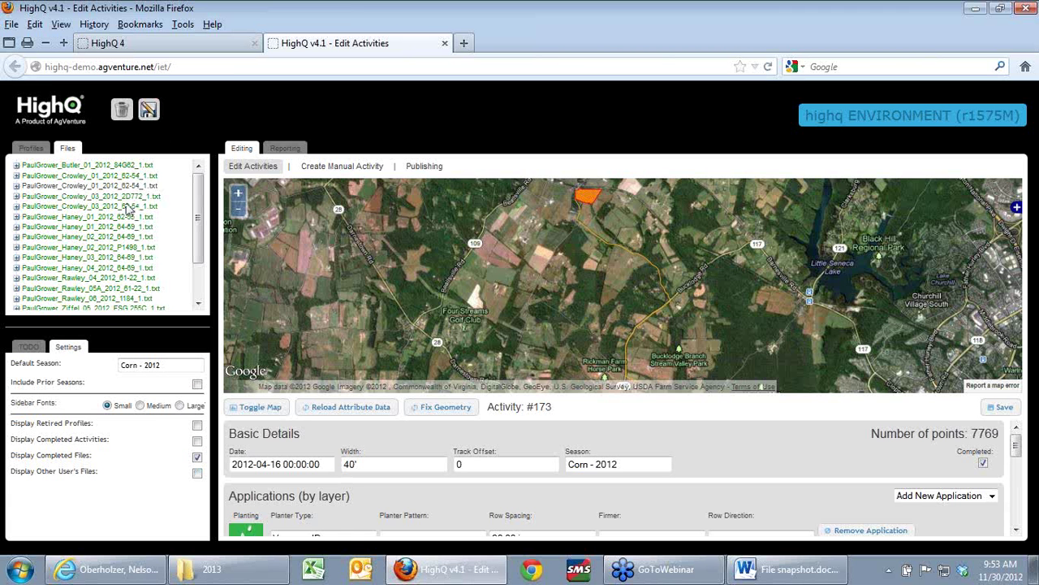
click(198, 460)
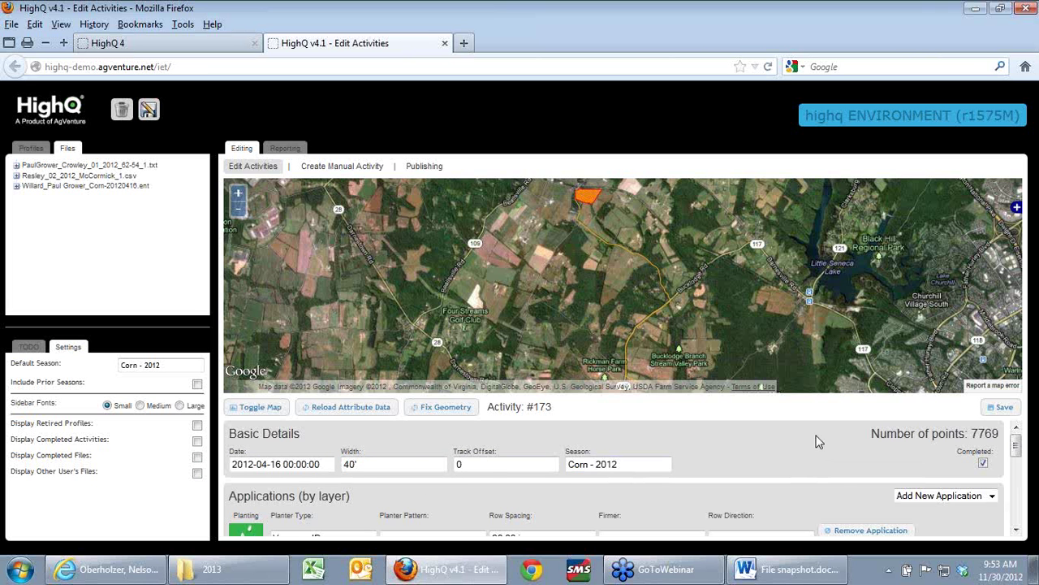
Open the publishing page for the Crowley / 01 field that intersects Activity #173
scroll(816, 443, down, 3)
scroll(817, 444, down, 5)
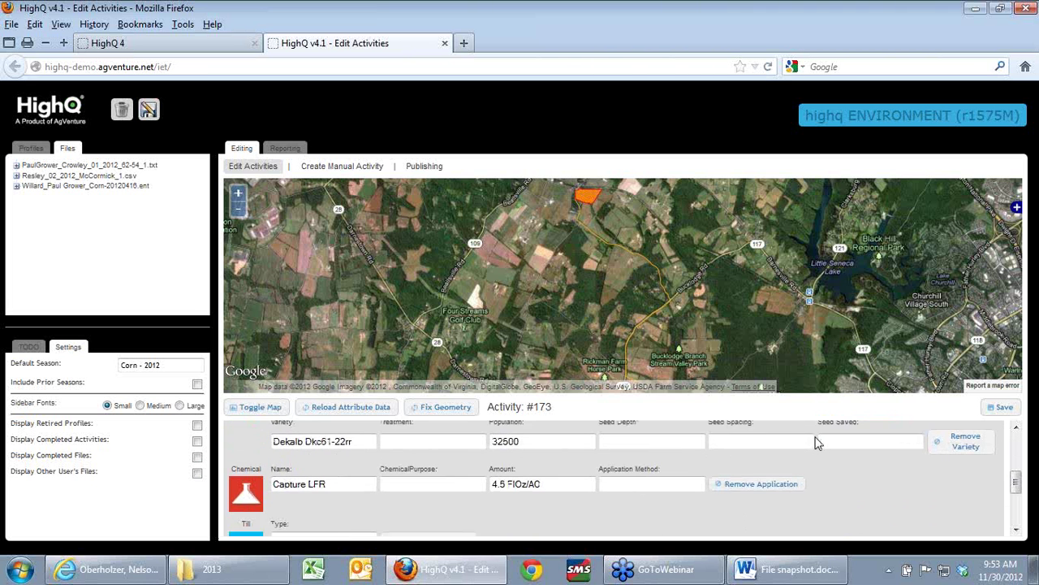
scroll(817, 443, down, 1)
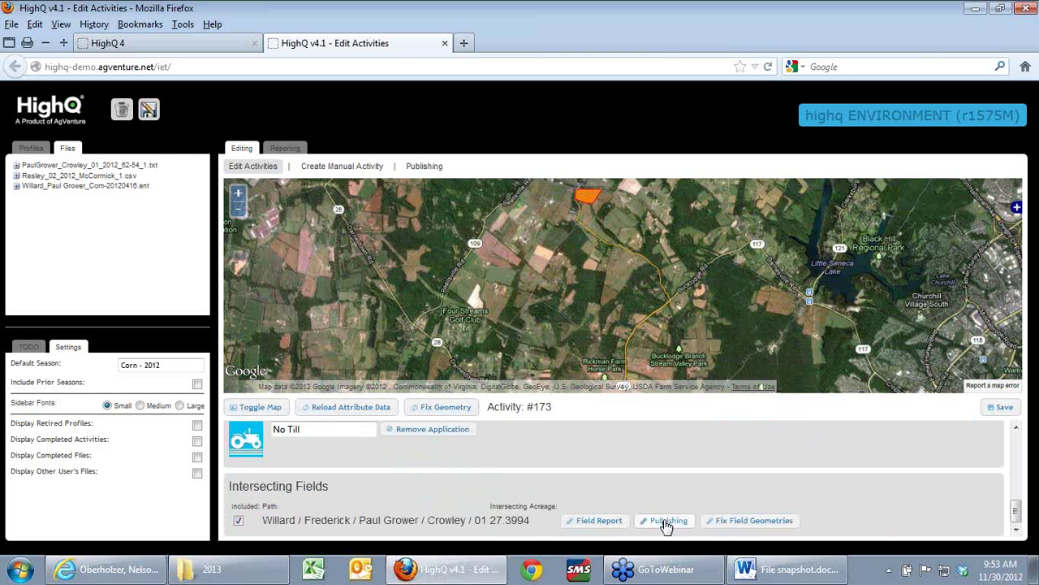
click(664, 523)
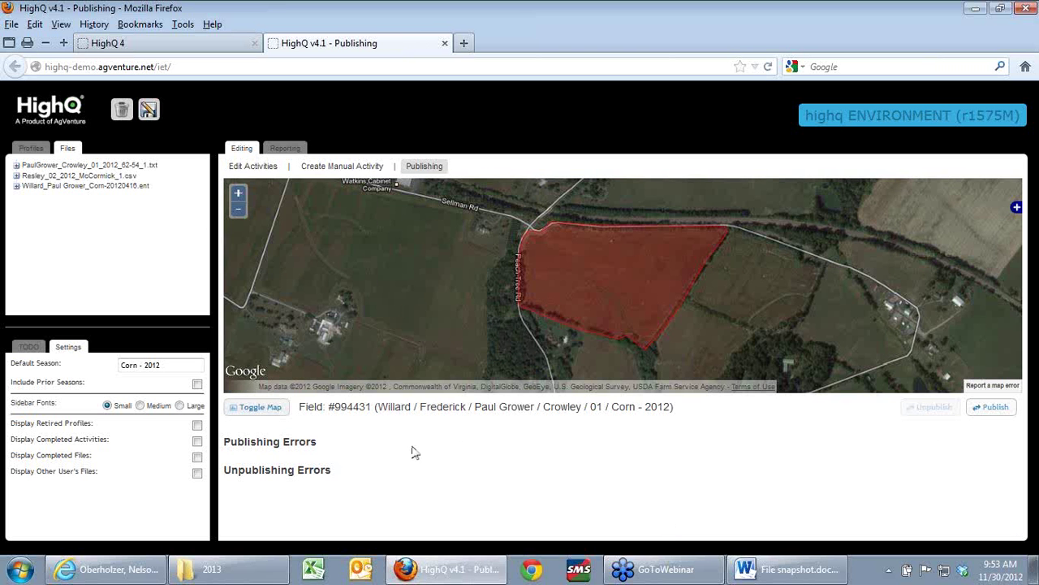
Publish the first unpublished seasonal boundary, Crowley / 01 for Corn - 2012, and open the queued jobs report
click(23, 349)
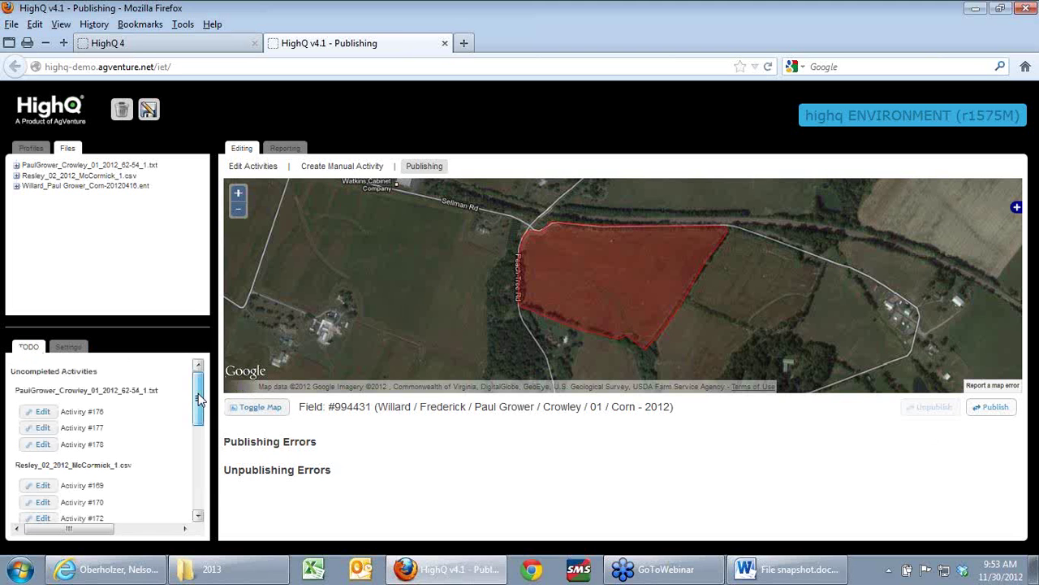
drag(195, 398, 184, 504)
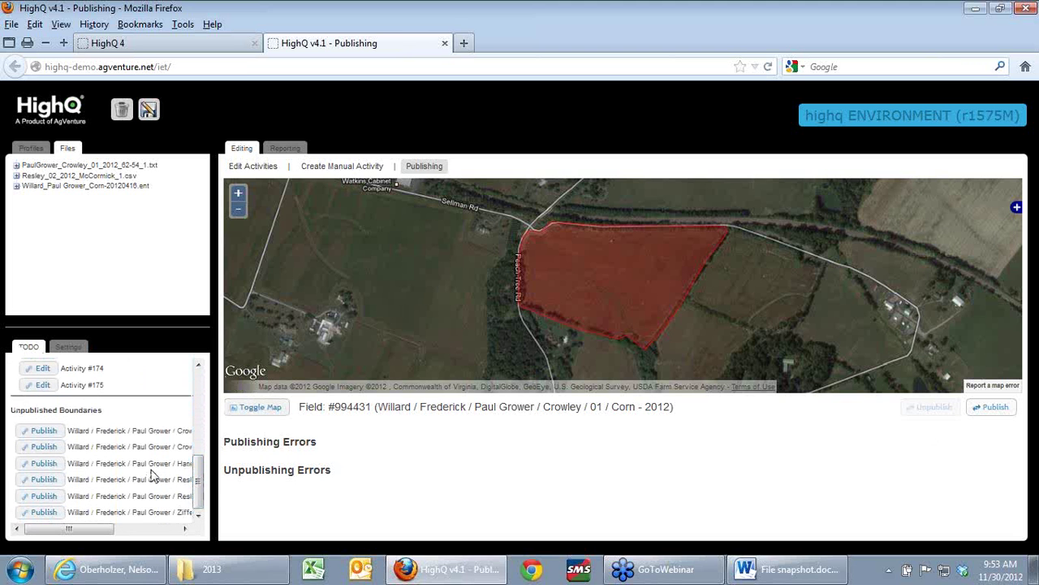
click(44, 432)
click(992, 408)
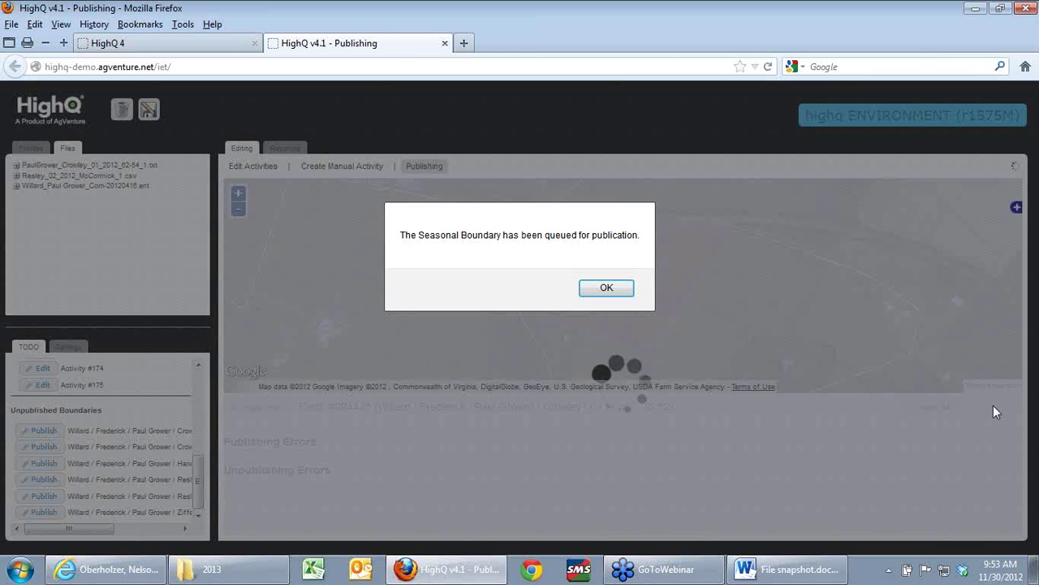
click(605, 290)
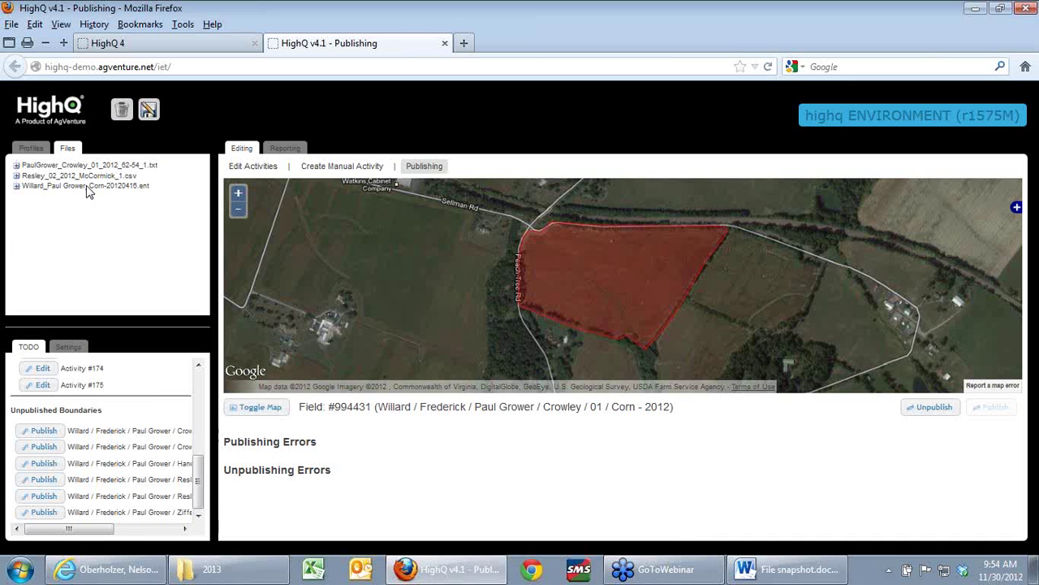
click(285, 150)
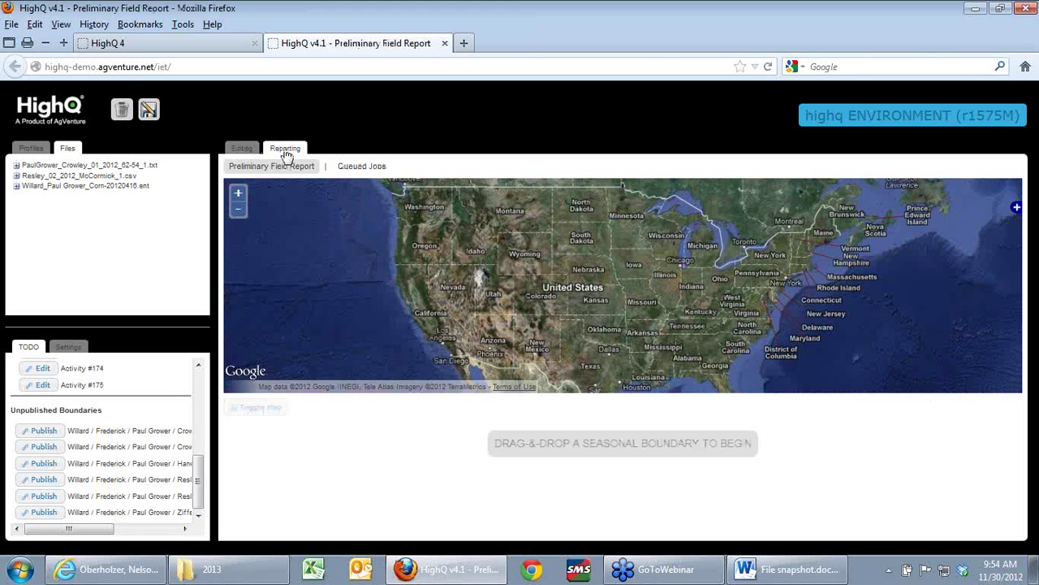
click(354, 166)
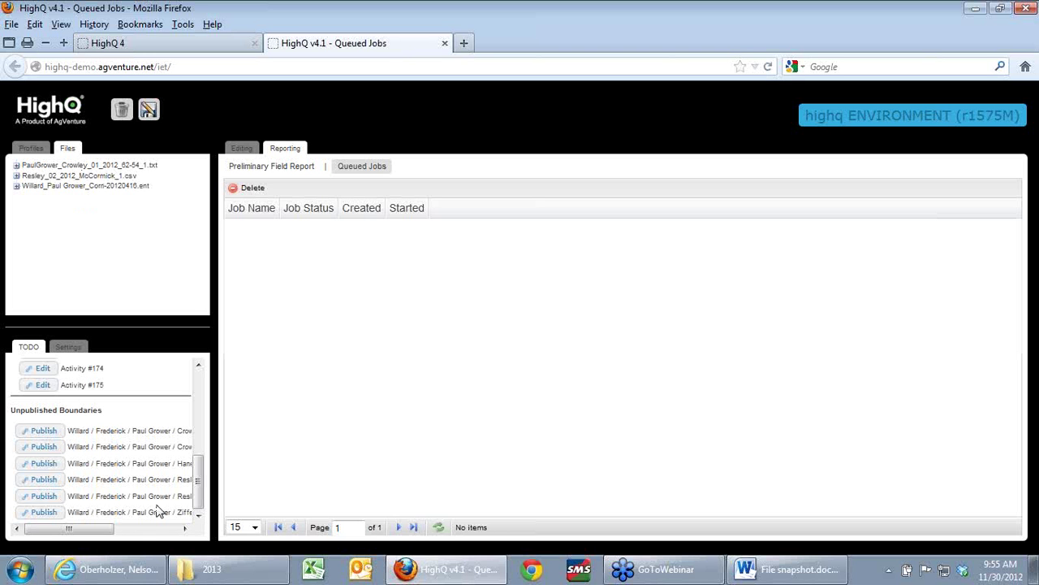
Load Activity #176 from the to-do list, discarding unsaved activity data, and review its basic details and intersecting field
click(199, 367)
click(199, 367)
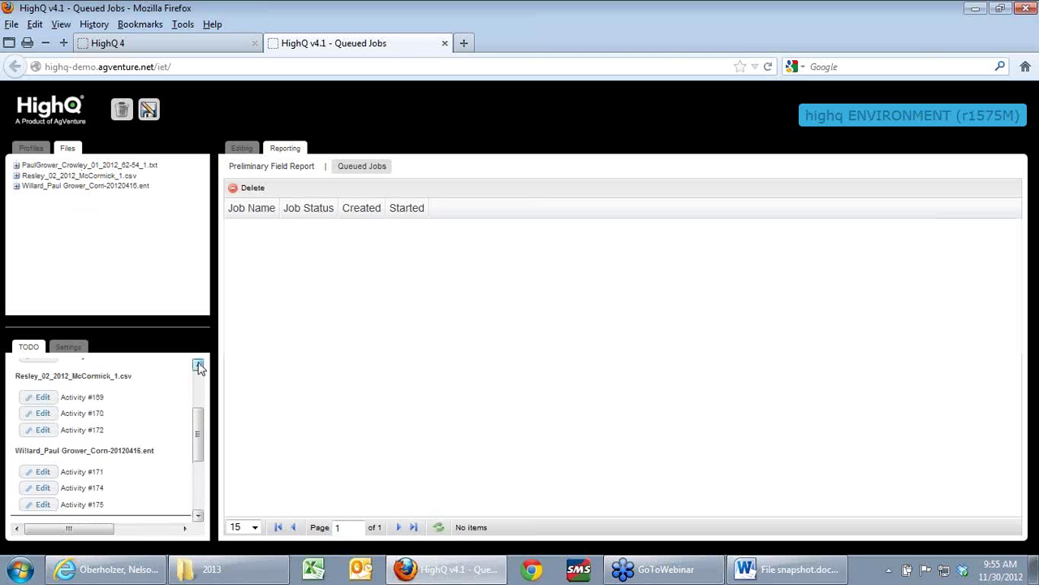
click(199, 367)
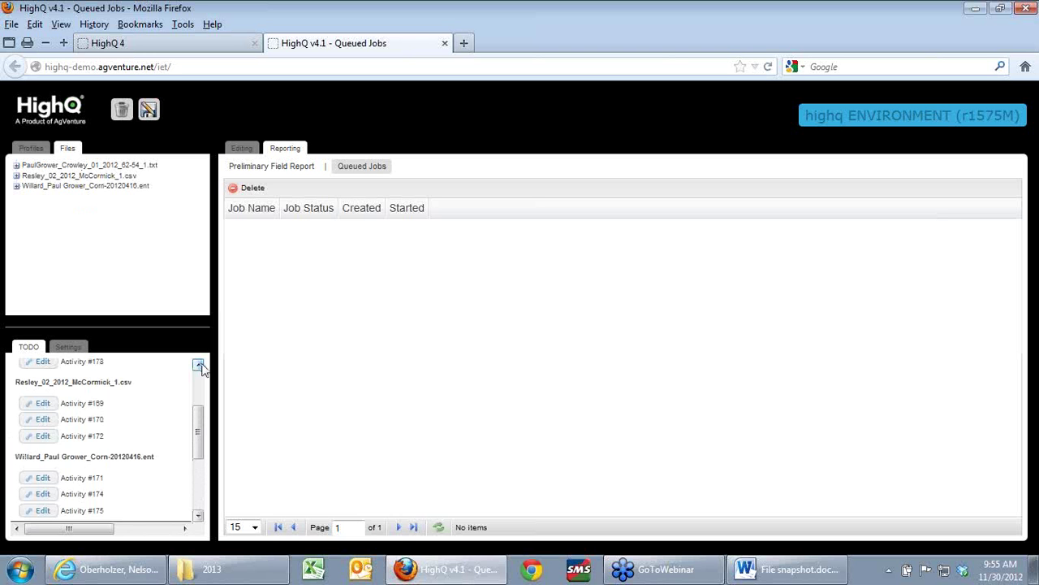
scroll(112, 455, up, 3)
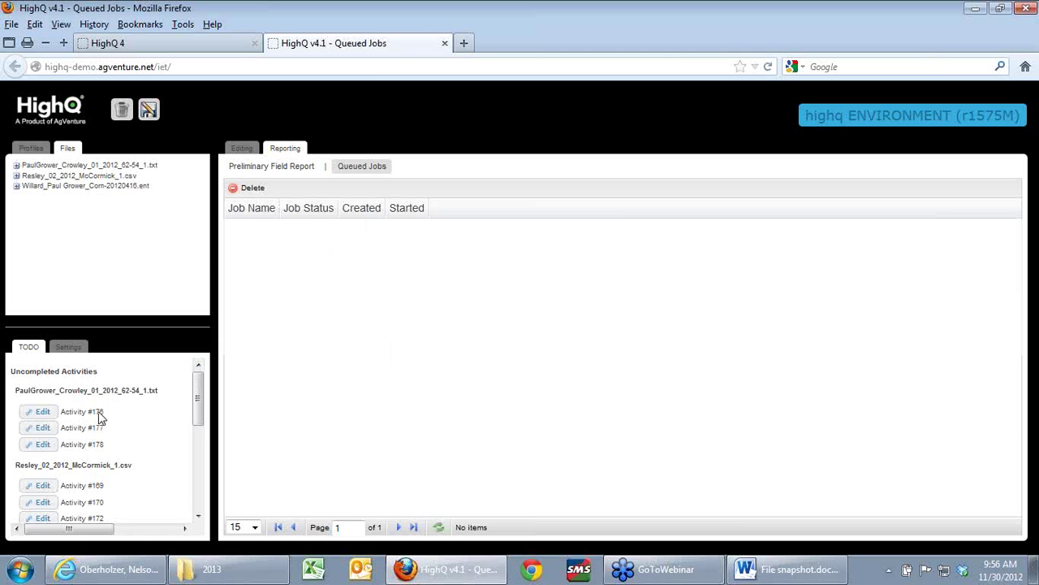
click(43, 414)
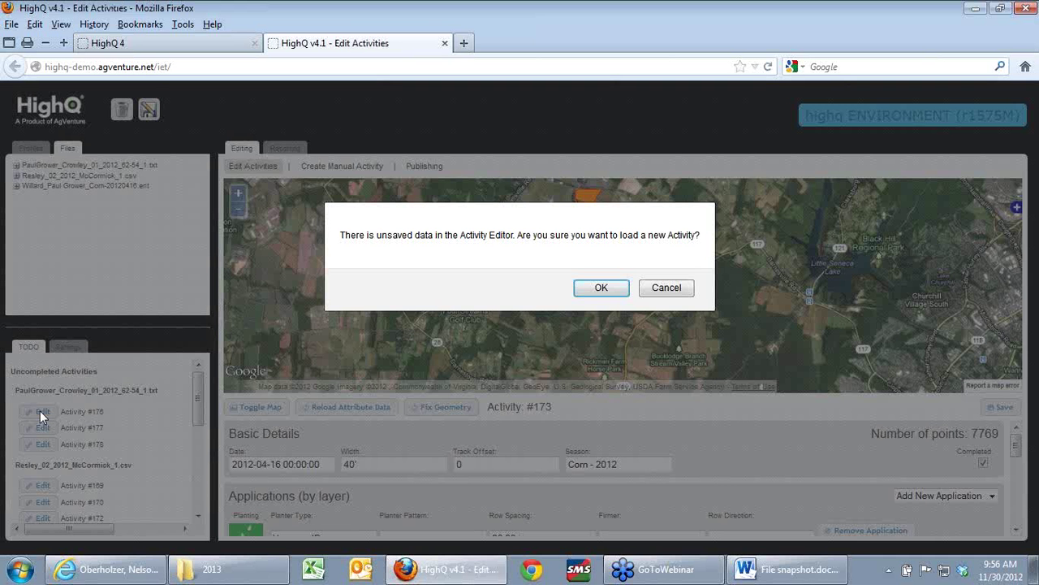
click(597, 296)
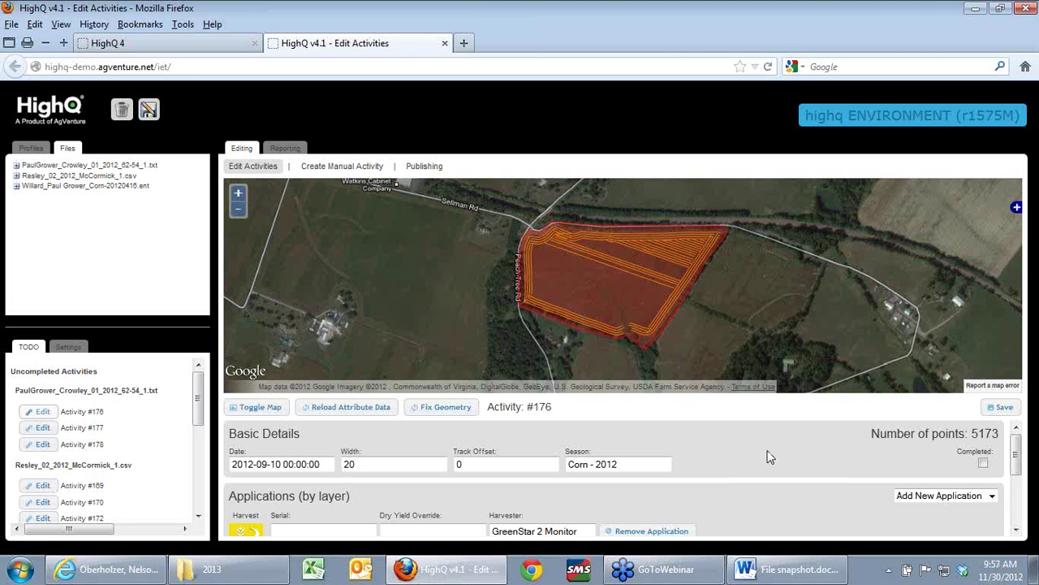
scroll(771, 459, down, 2)
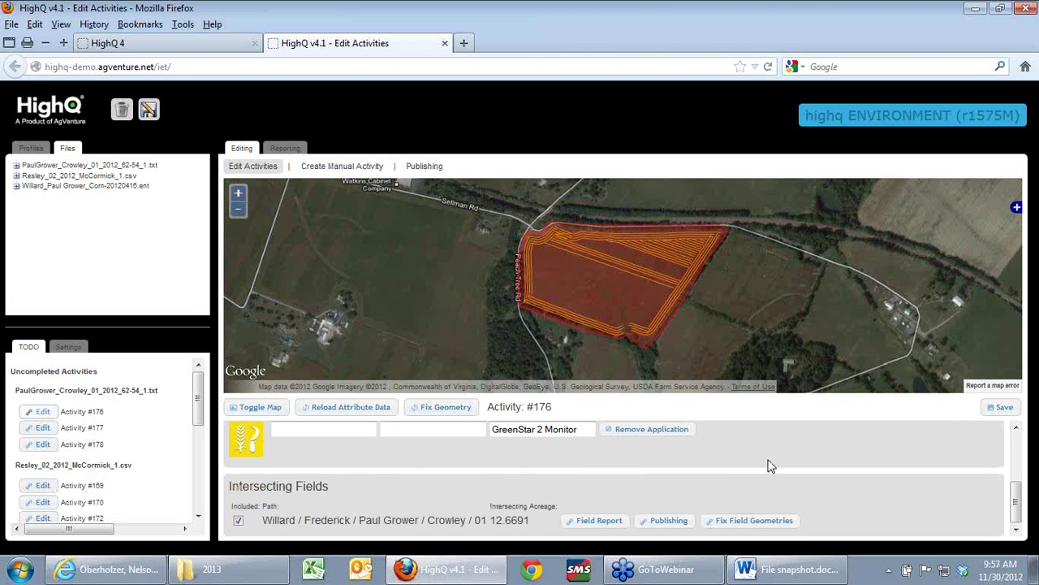
scroll(771, 466, up, 3)
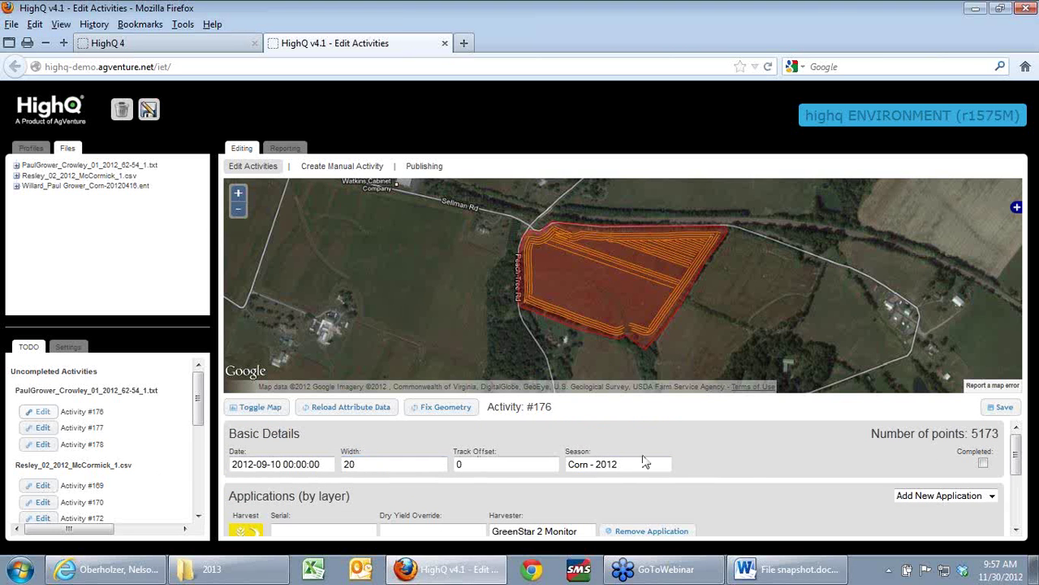
scroll(830, 460, down, 3)
scroll(830, 460, up, 3)
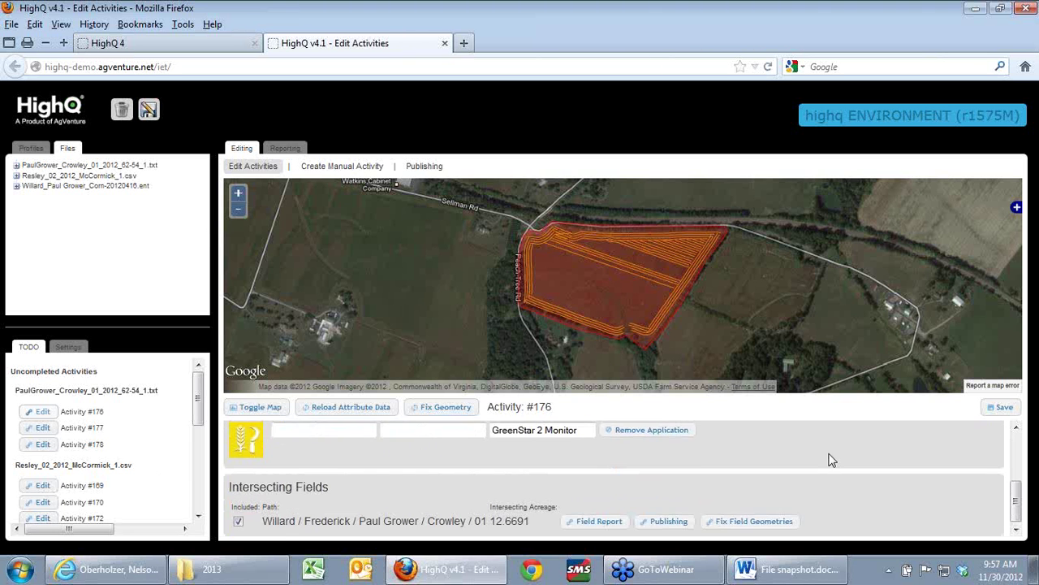
Load Activity #177 for editing, review its details and intersecting field, and try to save it
click(38, 434)
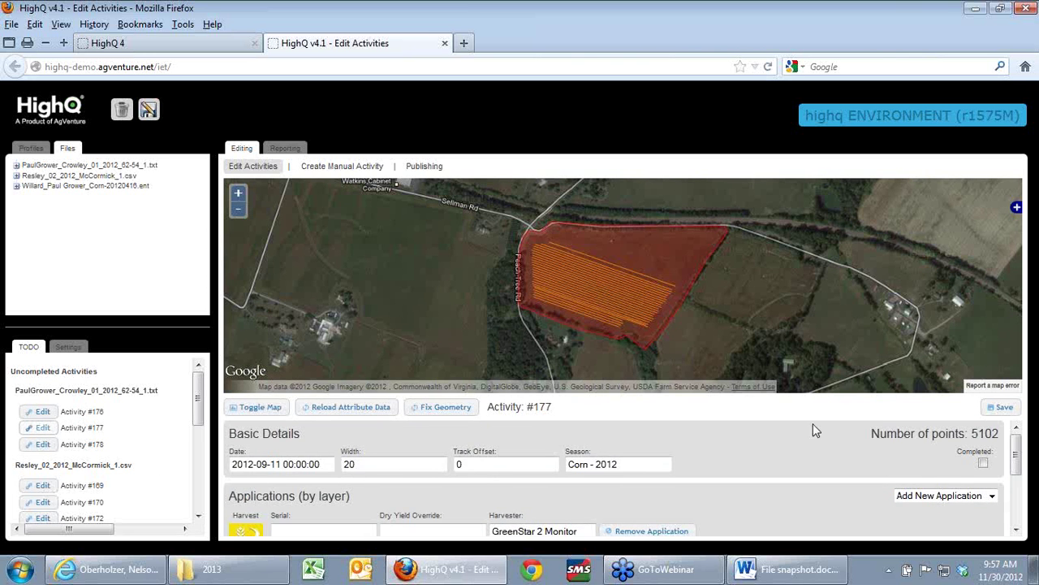
scroll(777, 443, down, 3)
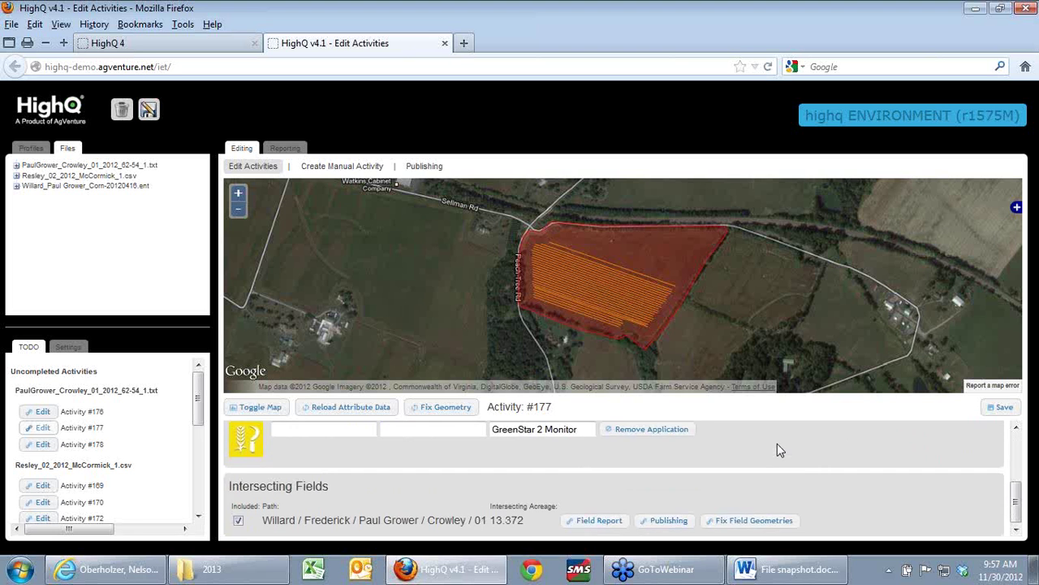
scroll(777, 443, up, 2)
scroll(777, 443, up, 1)
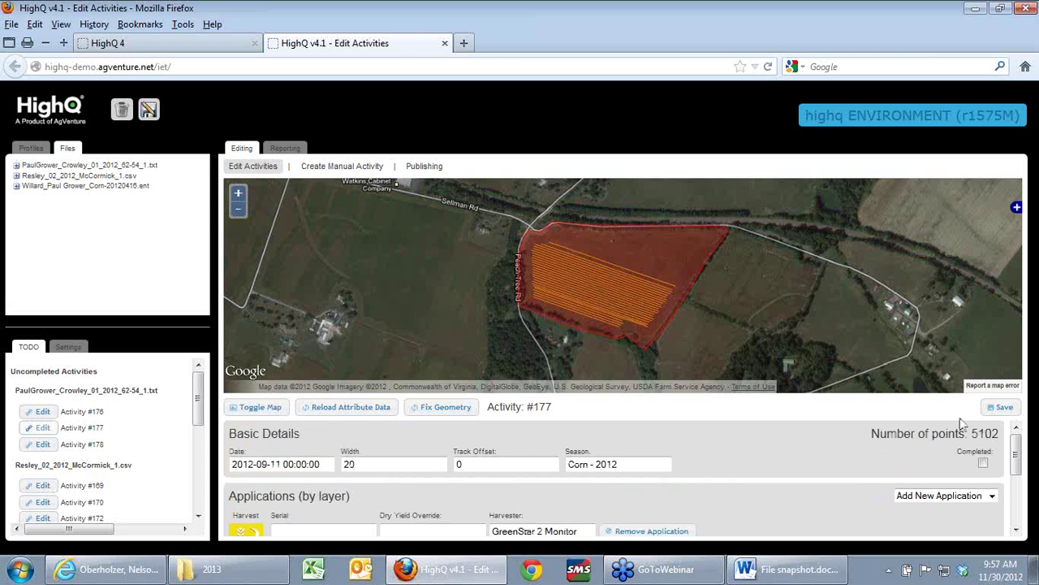
click(1002, 406)
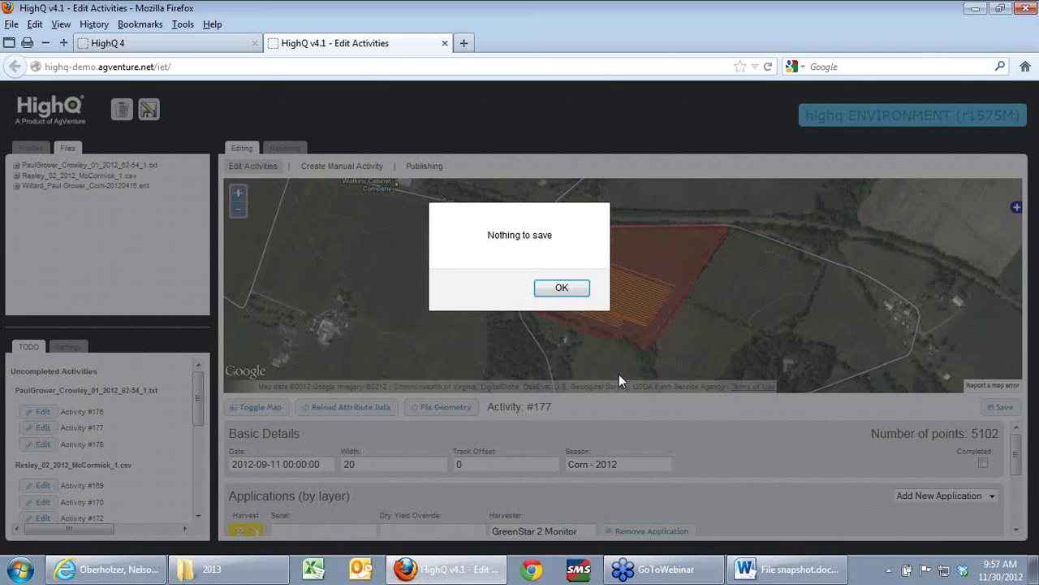
click(562, 288)
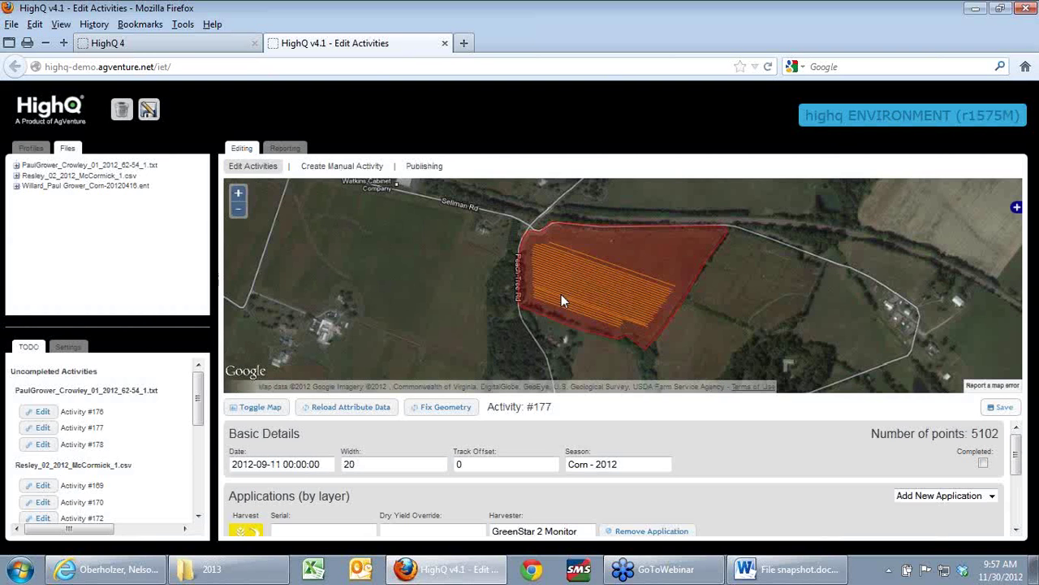
Load Activity #178 from the to-do list for editing and review its details on the edit page
click(43, 444)
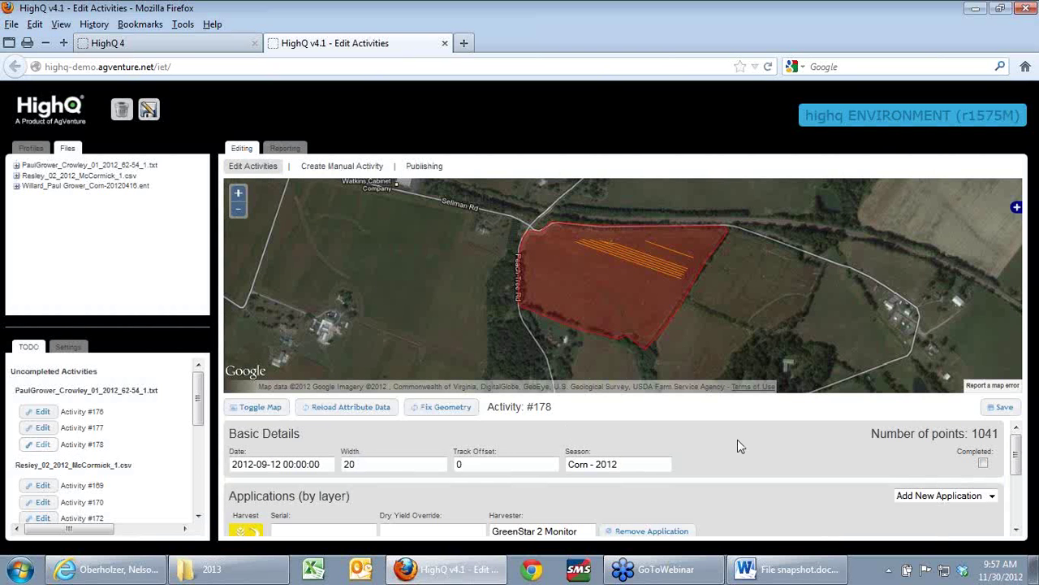
scroll(737, 440, down, 3)
scroll(737, 439, up, 3)
Show the field profiles and try to load the Crowley / 01 Corn - 2012 entry into the preliminary field report
click(30, 148)
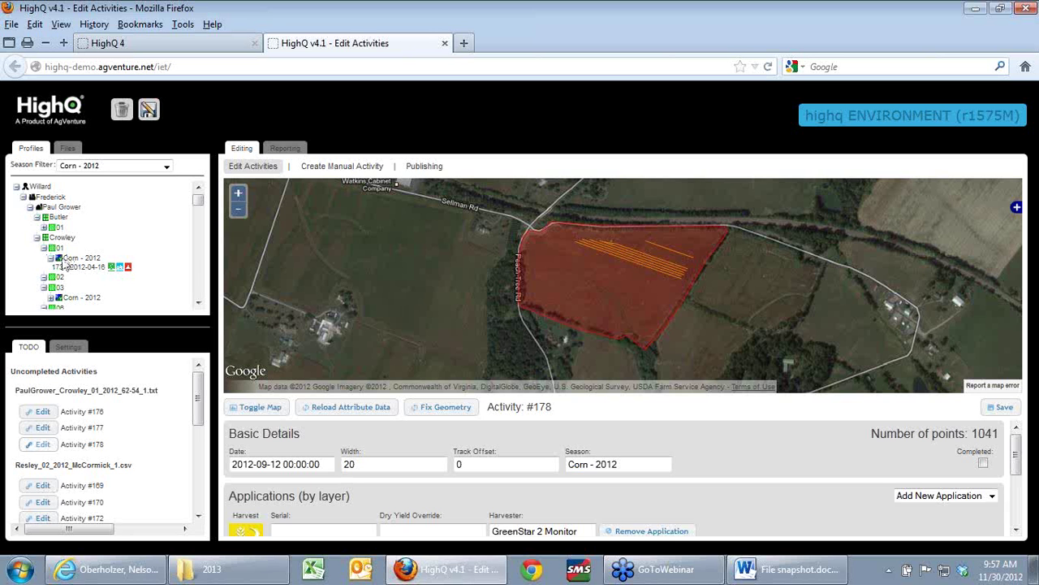
drag(65, 267, 282, 270)
click(276, 150)
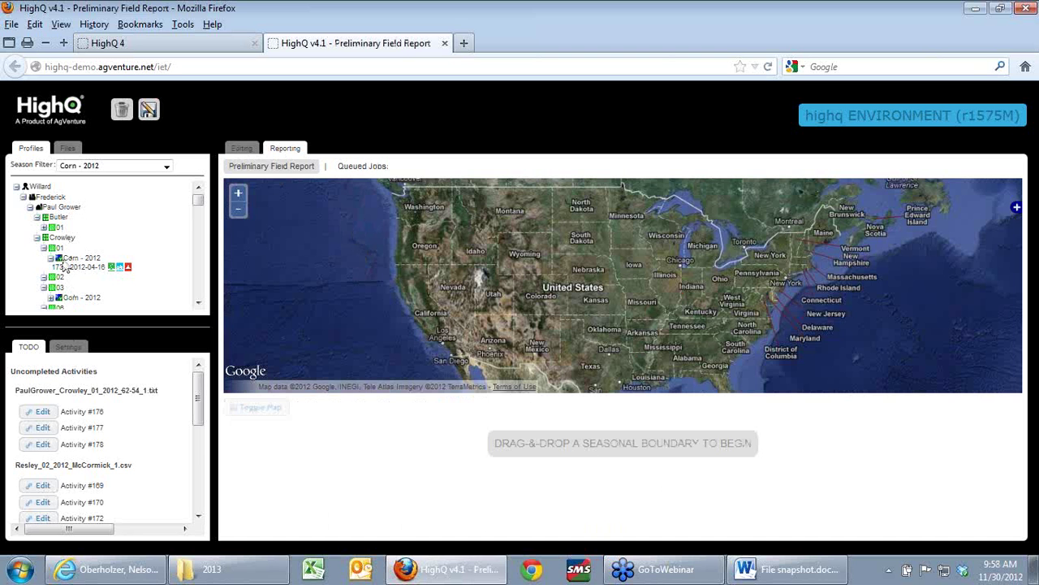
Reload Activity #178 from the to-do list and open the field report for its intersecting Crowley / 01 field
click(43, 446)
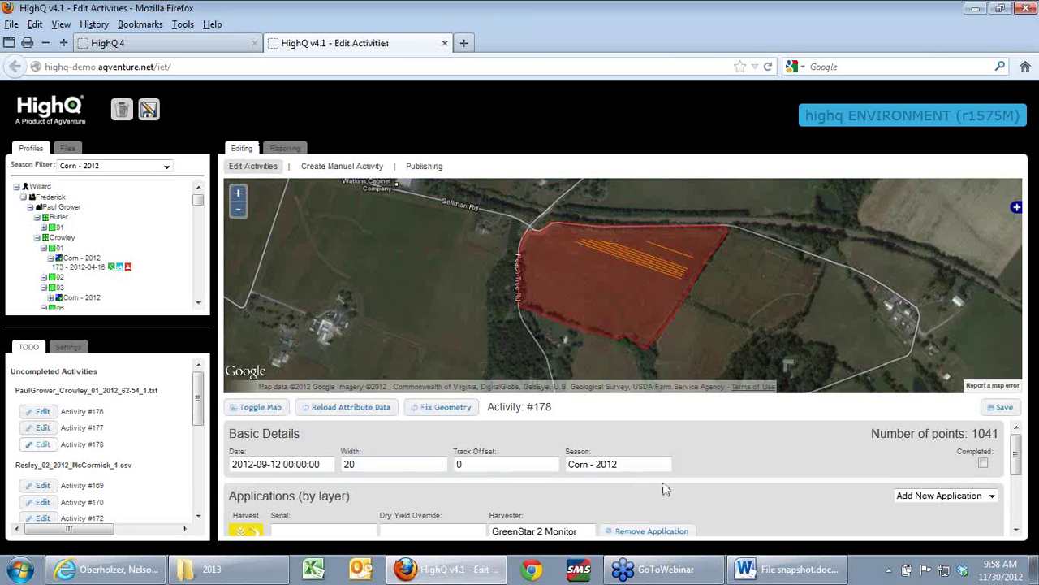
scroll(663, 488, down, 3)
scroll(663, 488, down, 1)
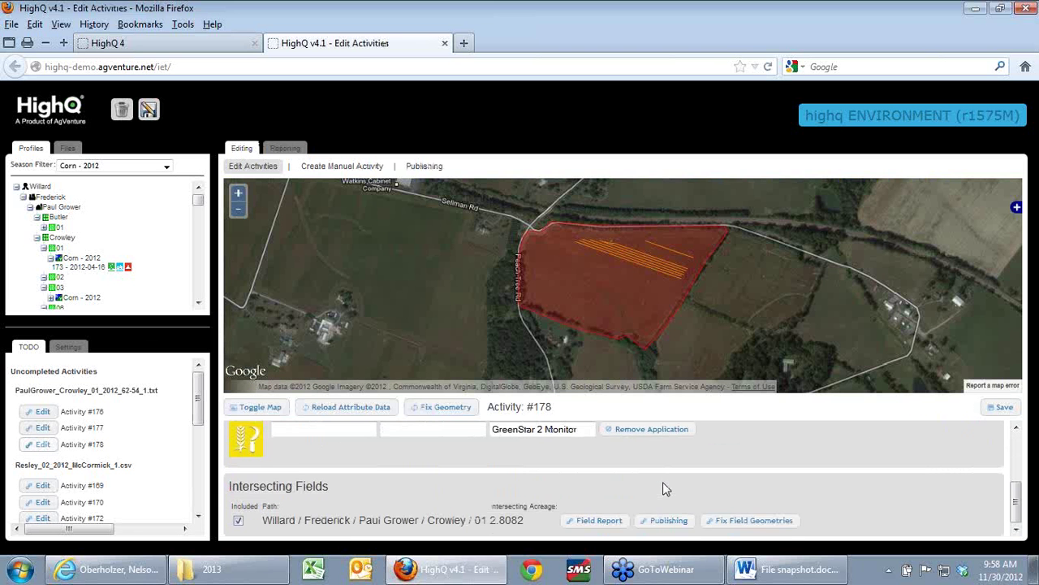
click(595, 523)
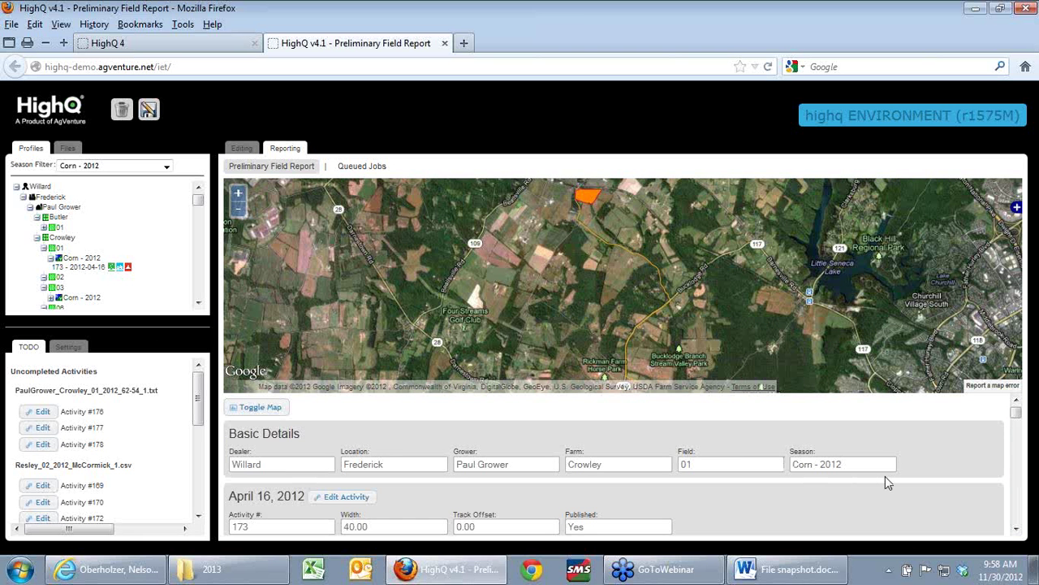
Hide the map and examine every activity in the Crowley / 01 field report, from April 16 to September 12, 2012
click(255, 408)
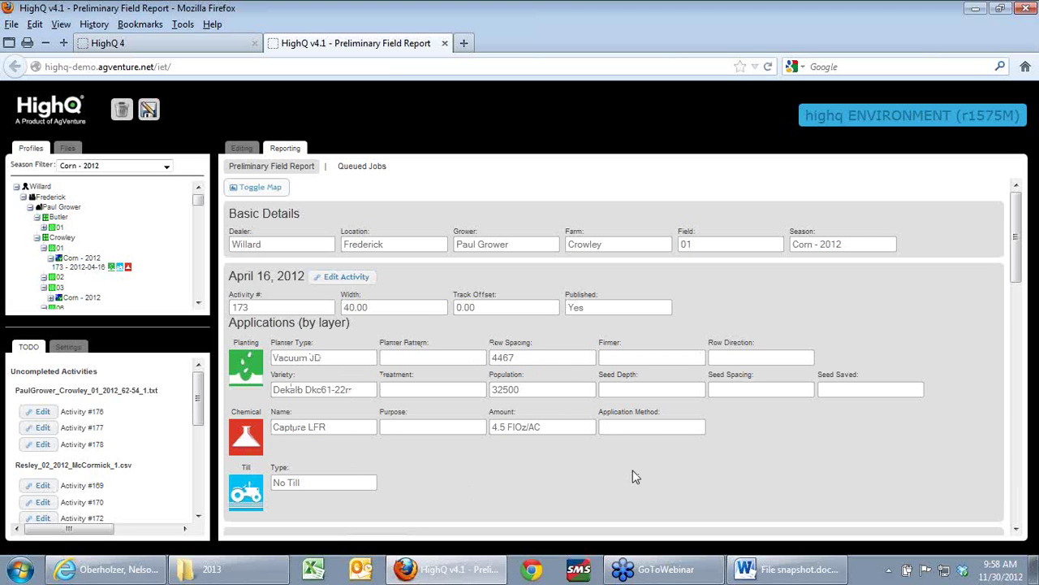
scroll(636, 477, down, 3)
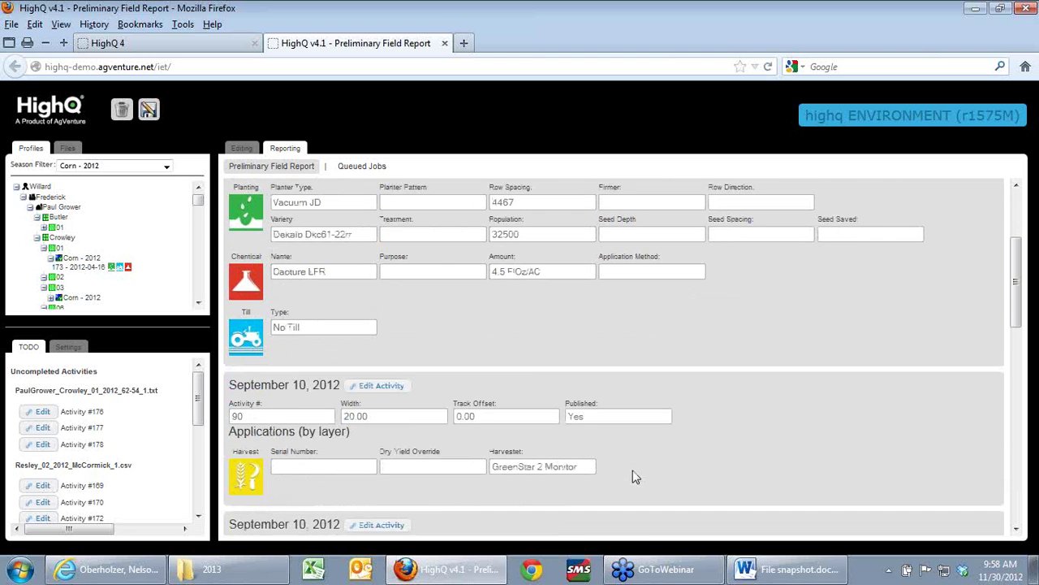
scroll(636, 477, up, 3)
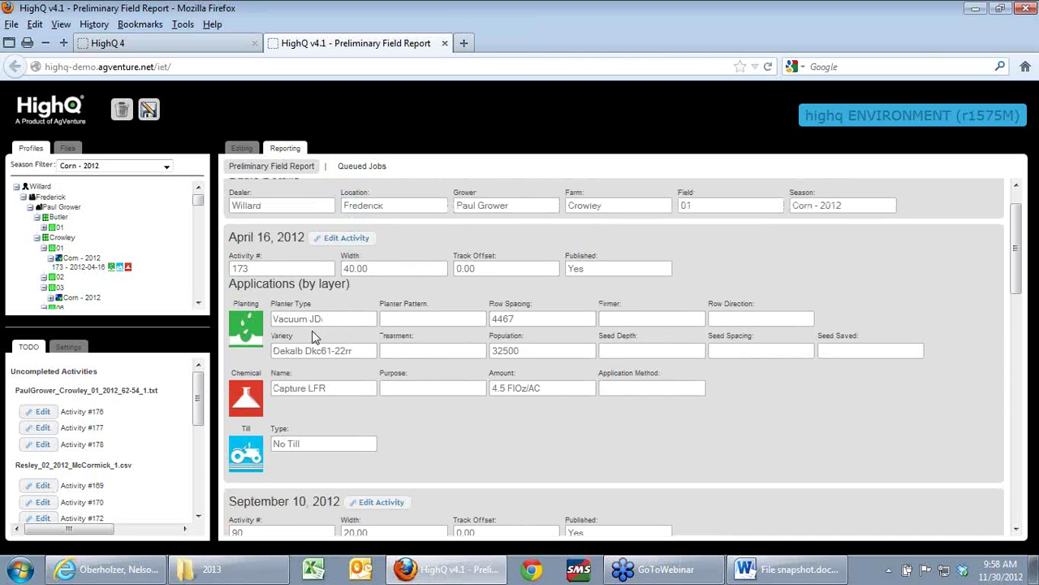
scroll(246, 213, up, 1)
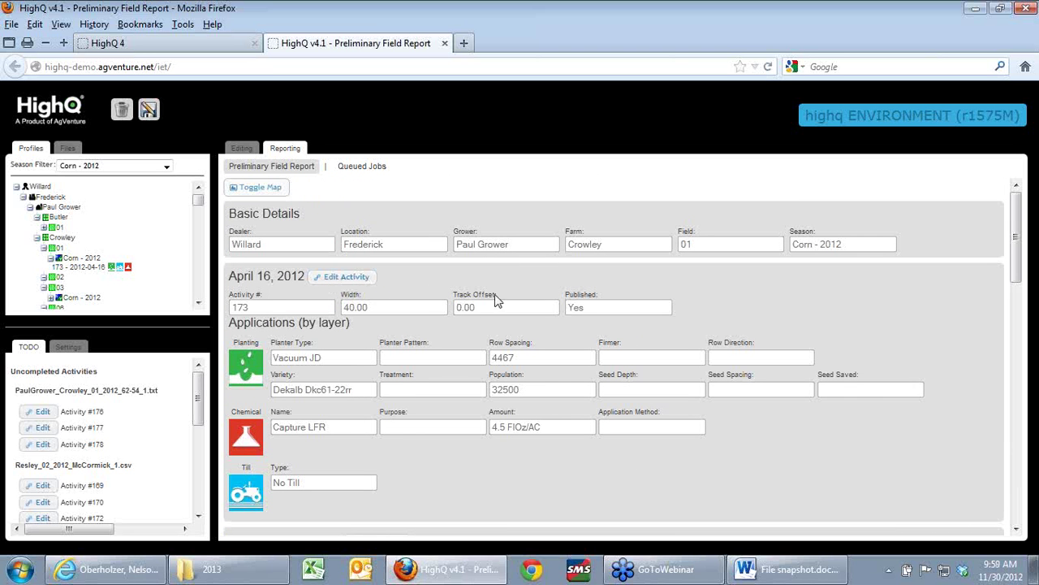
scroll(897, 355, down, 5)
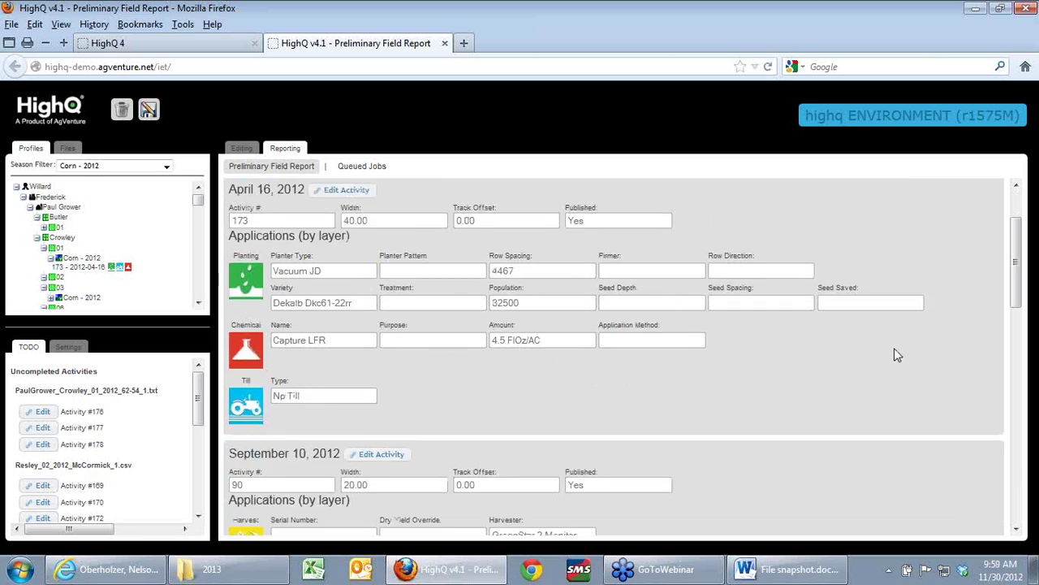
scroll(894, 347, down, 1)
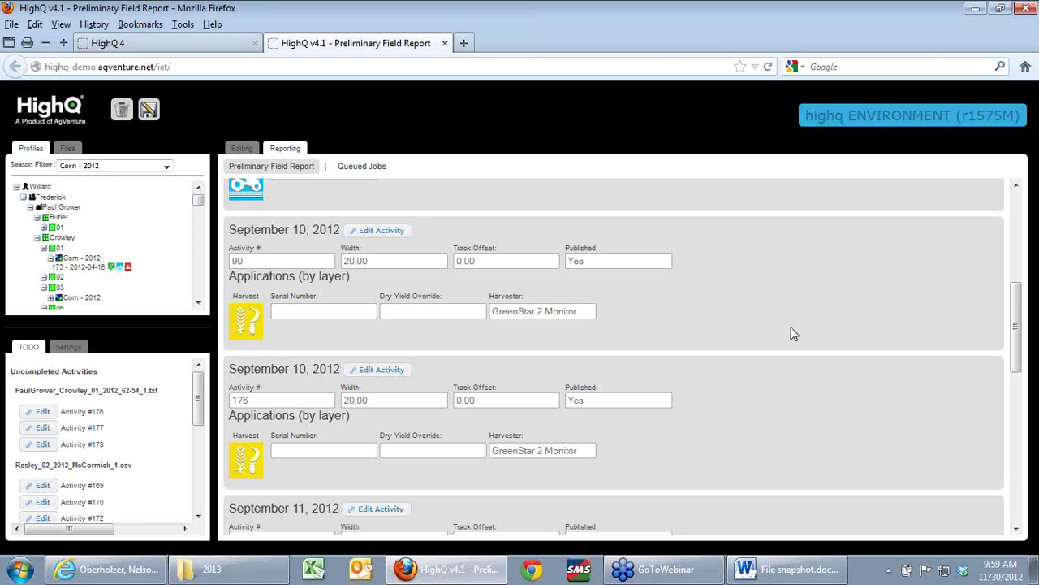
scroll(794, 334, down, 3)
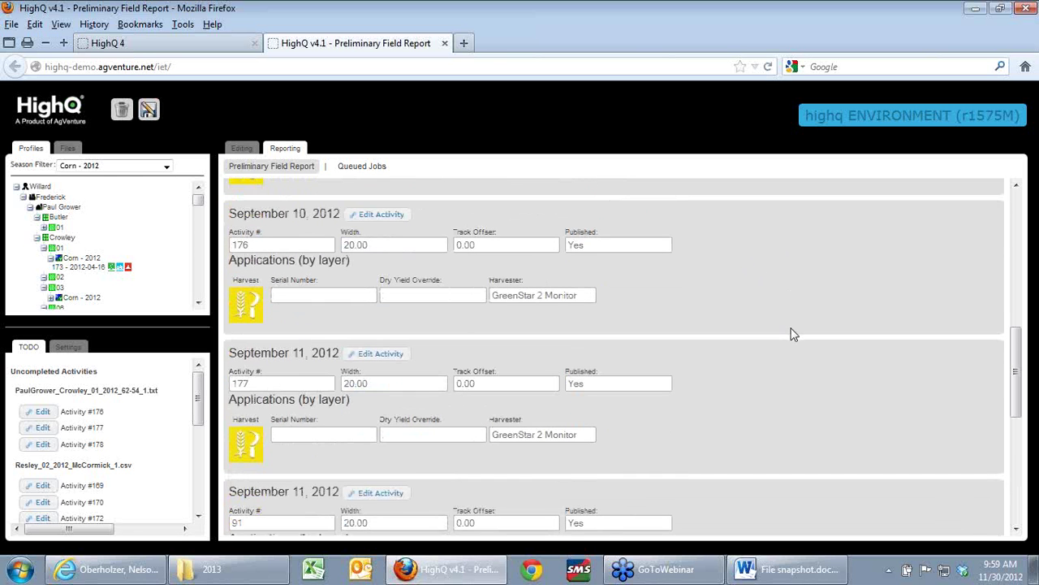
scroll(793, 334, down, 3)
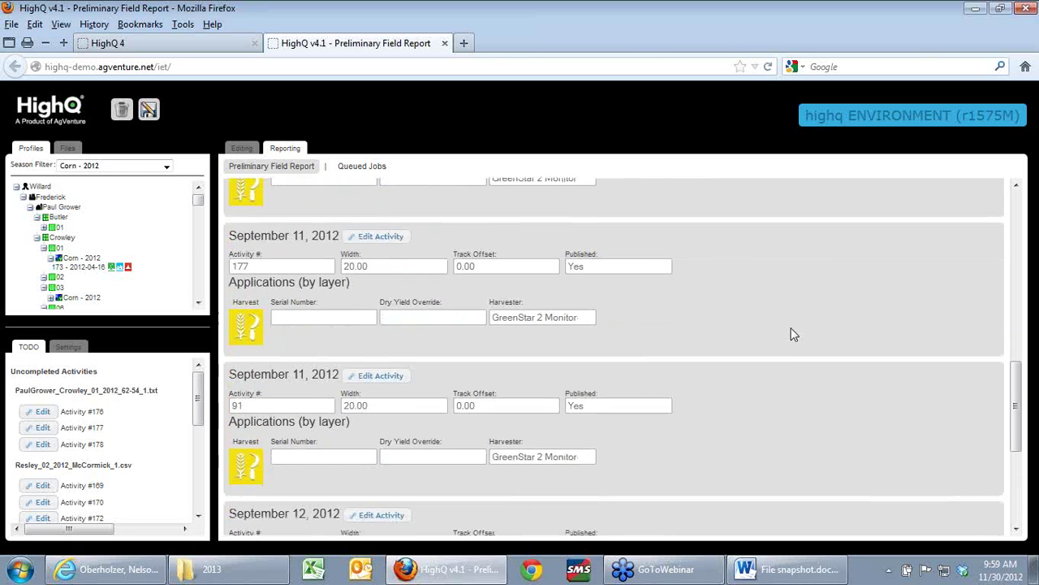
scroll(794, 334, down, 3)
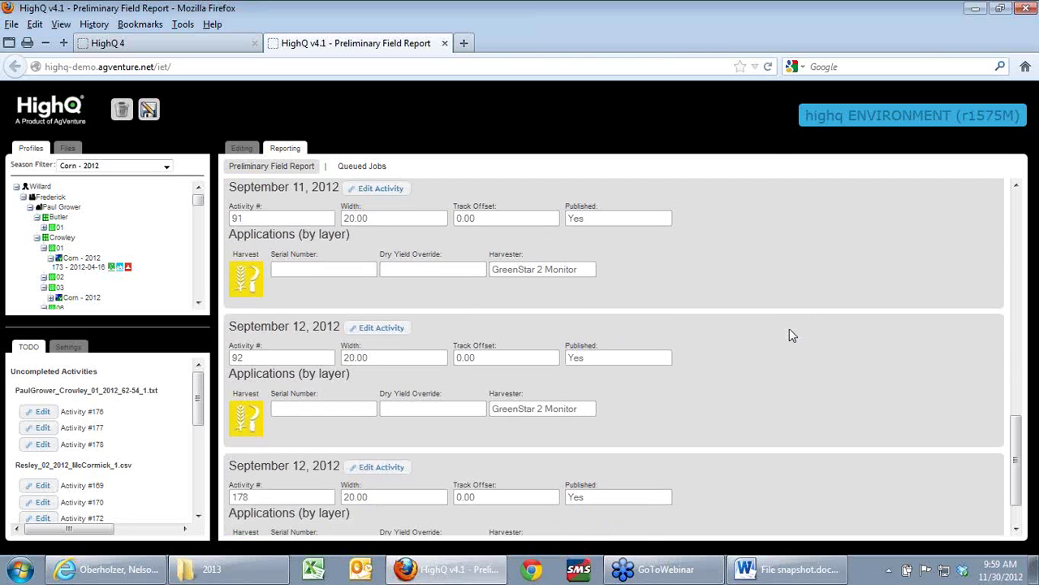
scroll(793, 334, down, 1)
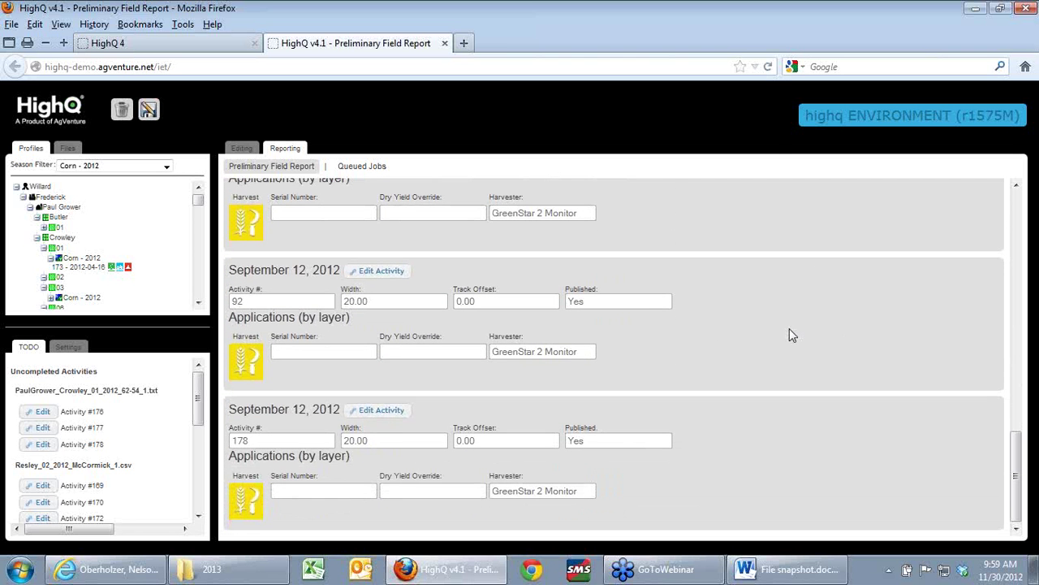
scroll(792, 335, up, 6)
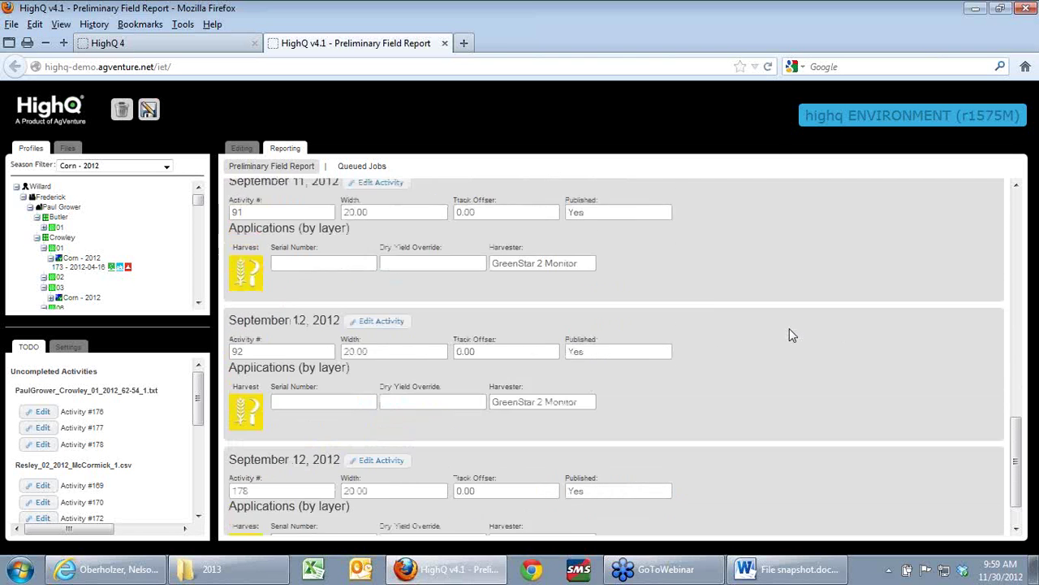
scroll(792, 334, up, 7)
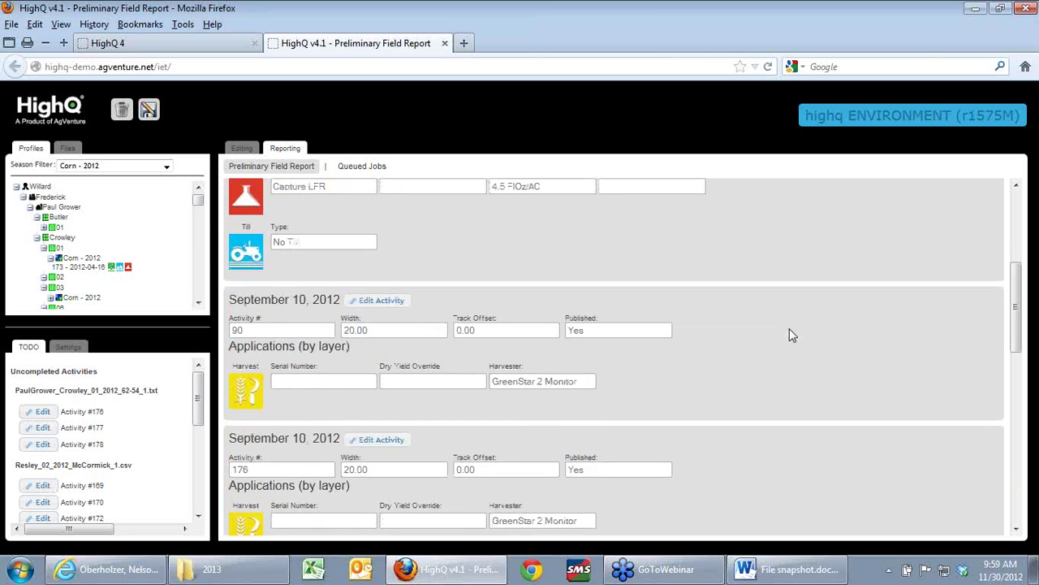
scroll(789, 328, up, 2)
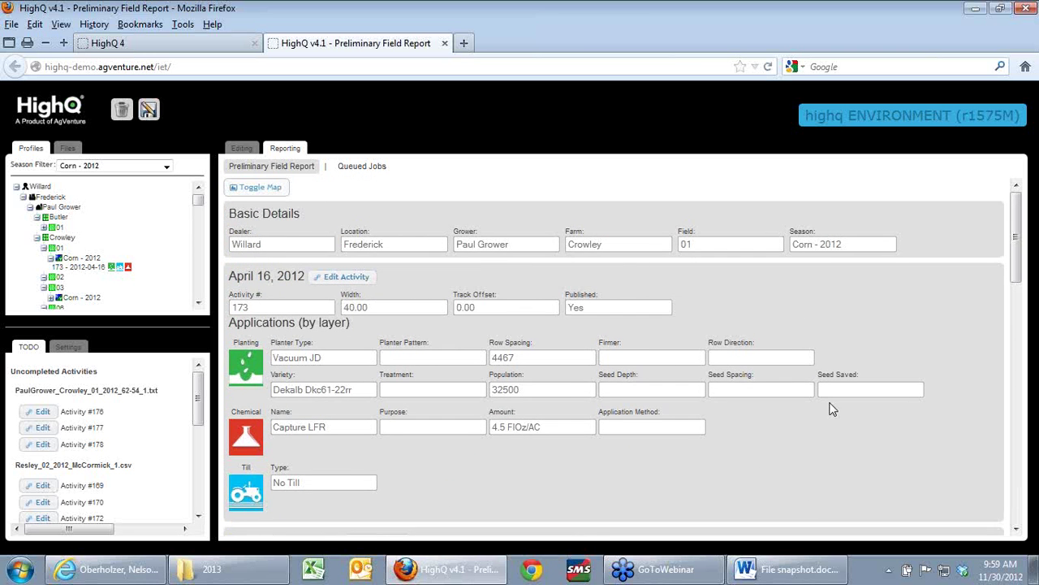
scroll(830, 406, down, 8)
scroll(825, 404, down, 6)
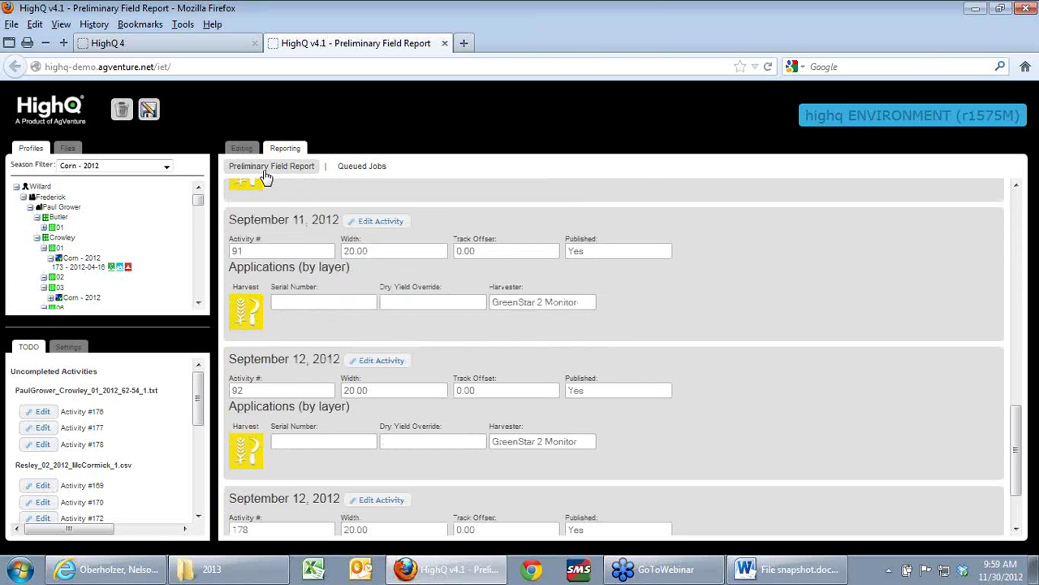
scroll(508, 338, up, 14)
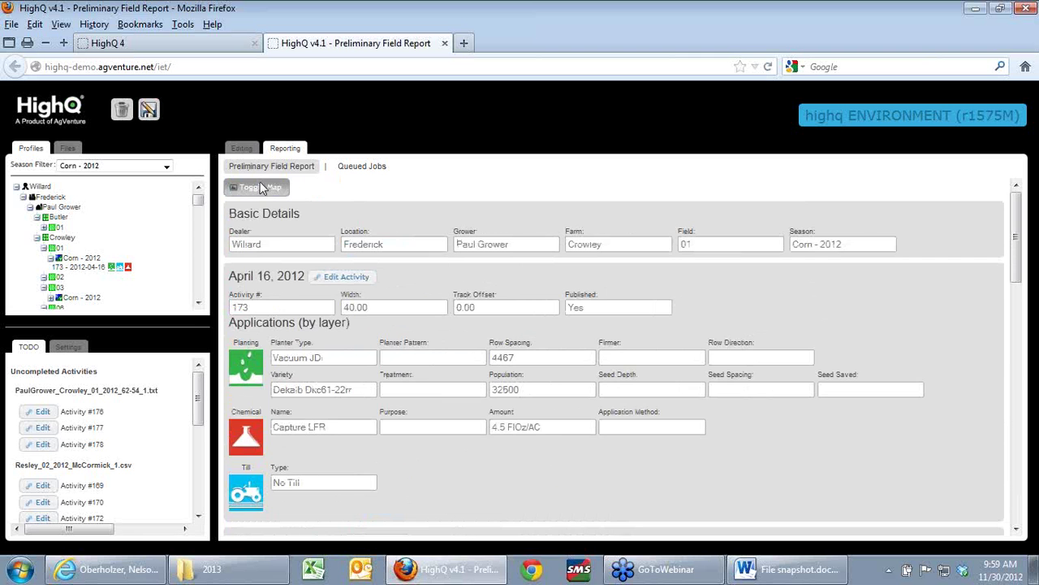
Show the map again and open the April 16, 2012 activity, #173, for editing from the field report
click(256, 187)
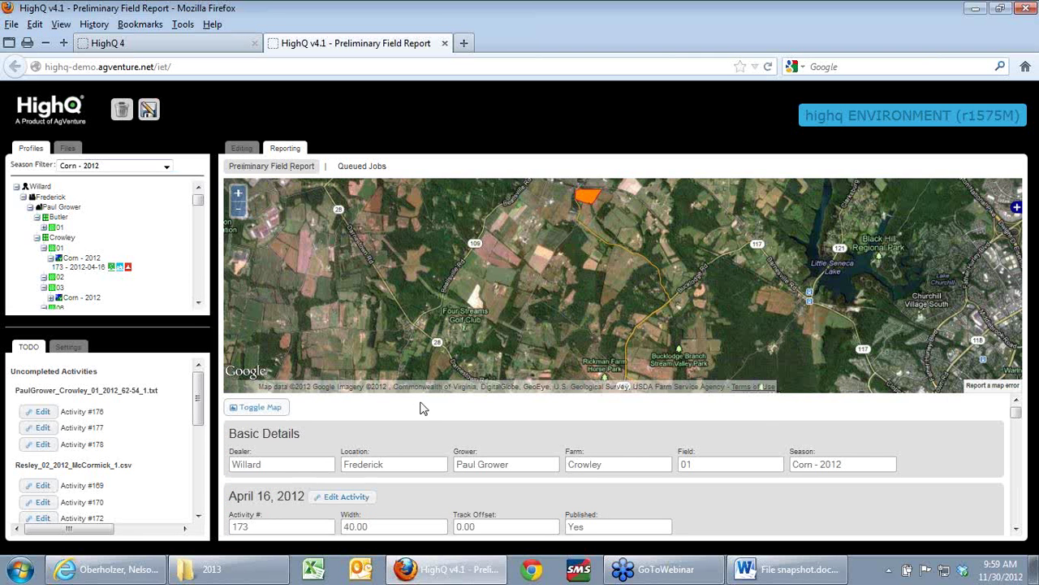
scroll(414, 424, down, 5)
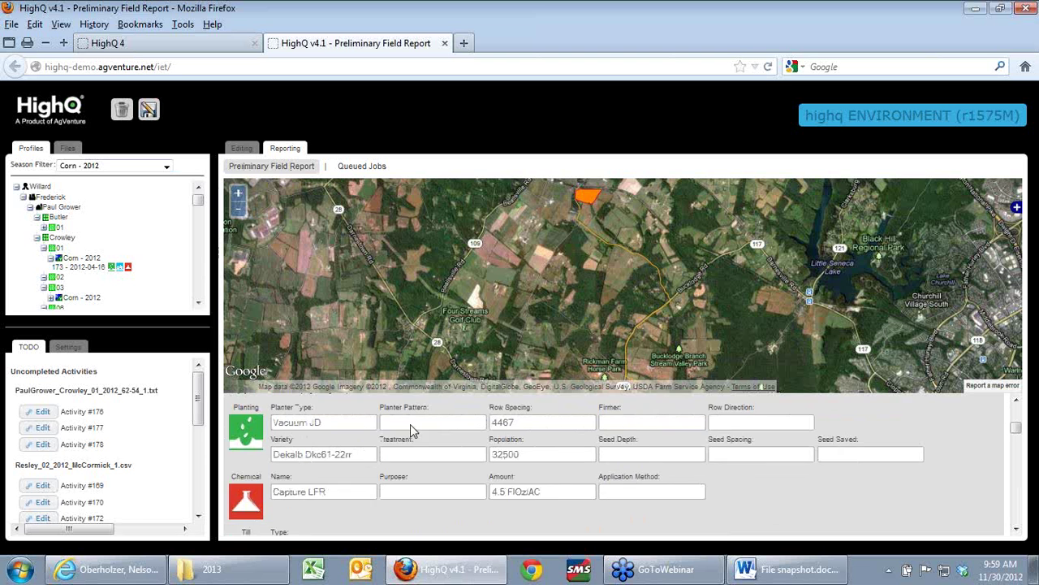
scroll(410, 424, up, 1)
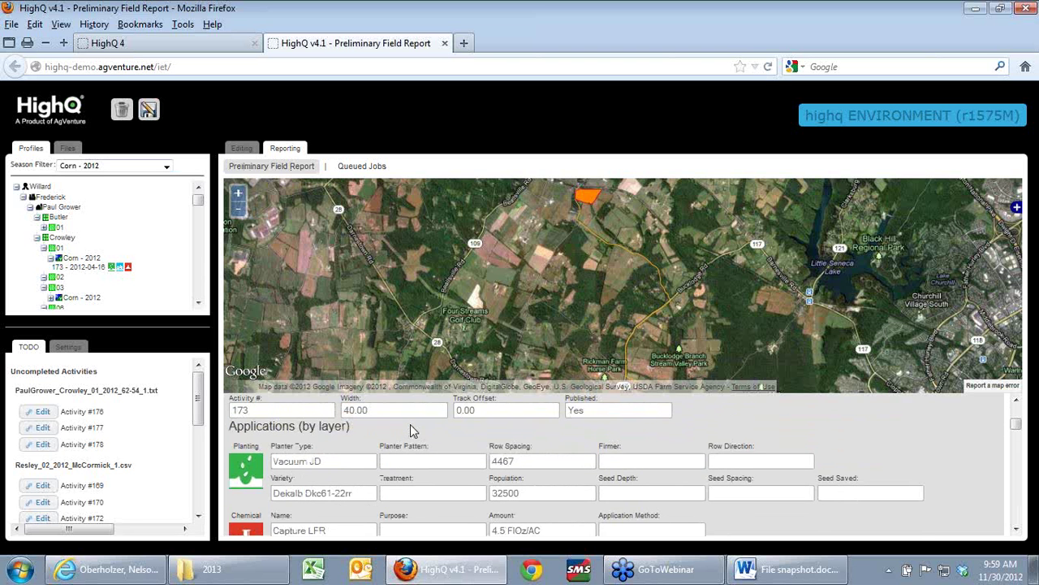
scroll(410, 424, up, 1)
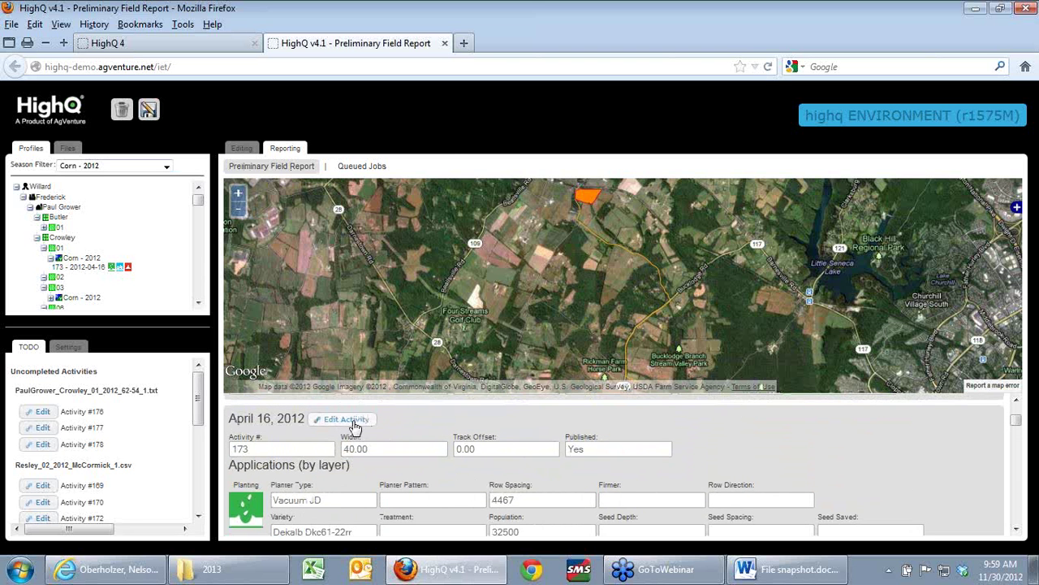
click(353, 420)
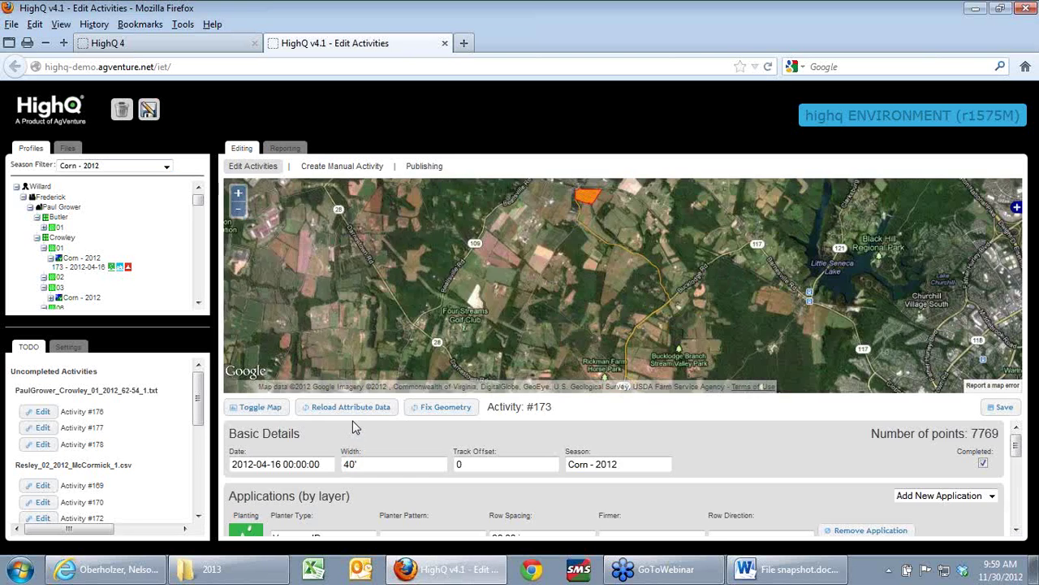
Review the chemical and till applications of Activity #173 and try to save the activity
scroll(727, 433, down, 5)
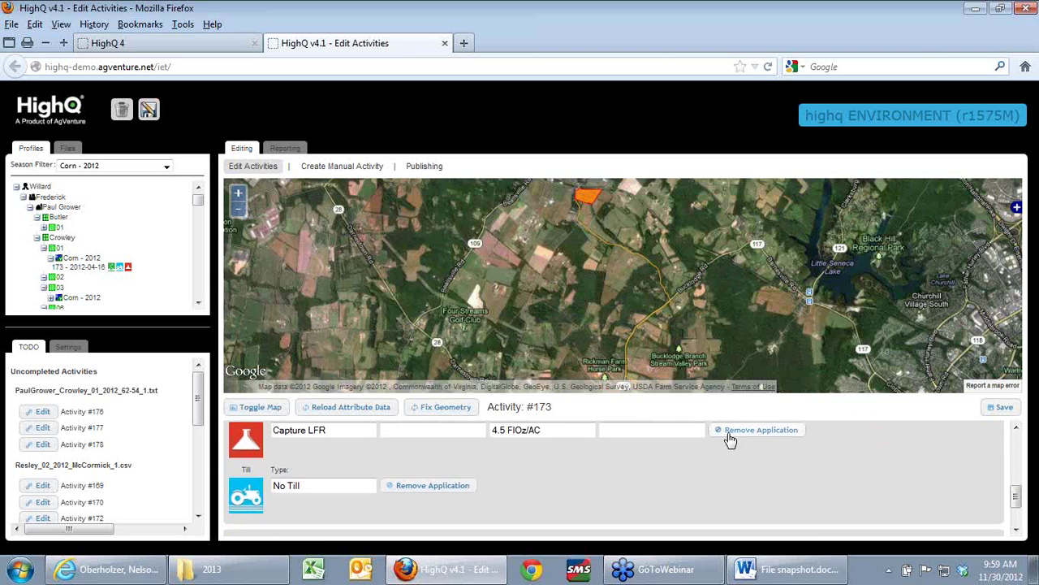
click(992, 411)
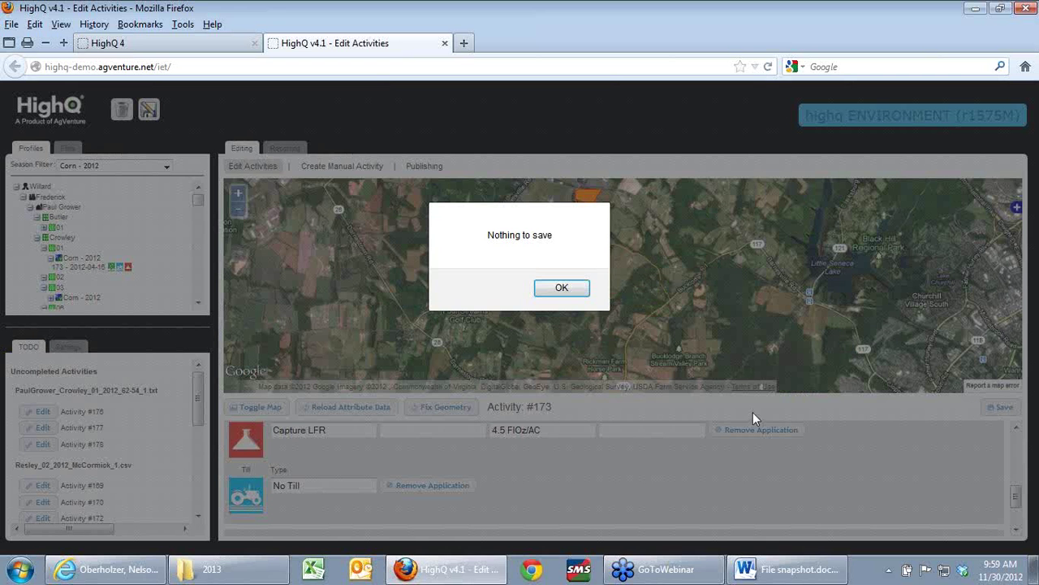
click(559, 288)
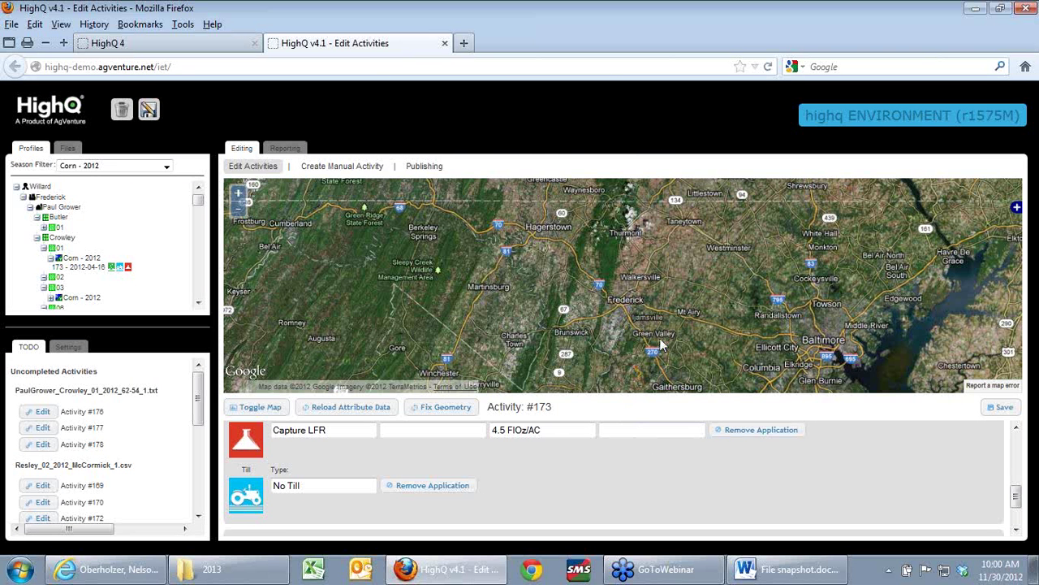
Open the preliminary field report for the Crowley / 01 field that intersects Activity #173
scroll(659, 338, up, 2)
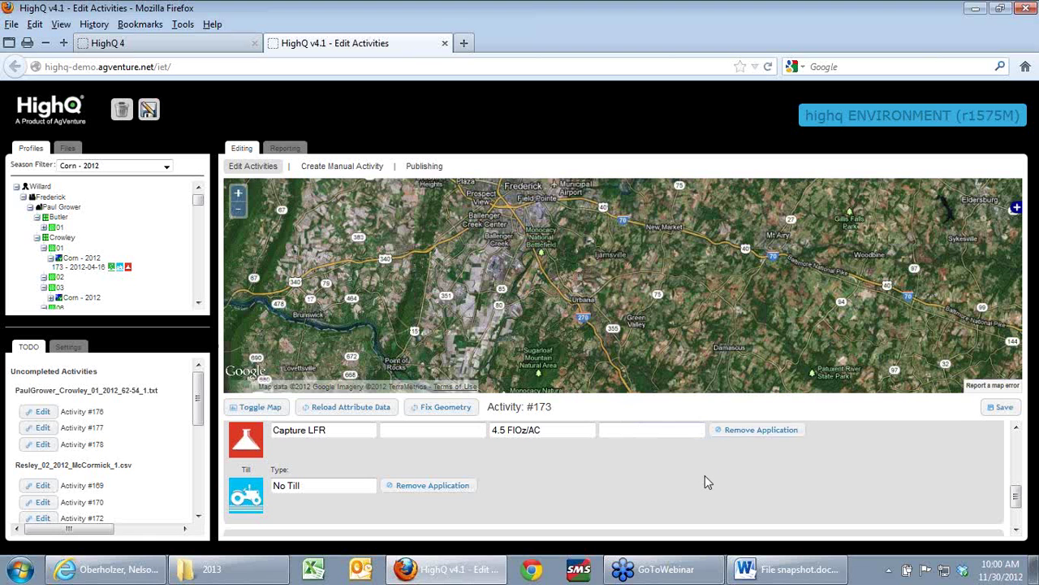
scroll(705, 482, down, 2)
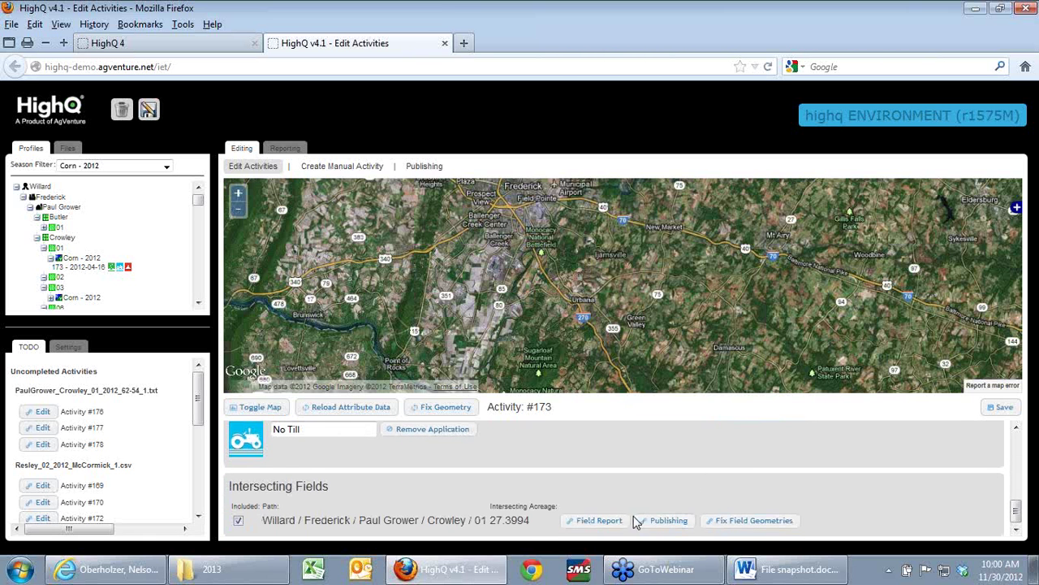
click(601, 520)
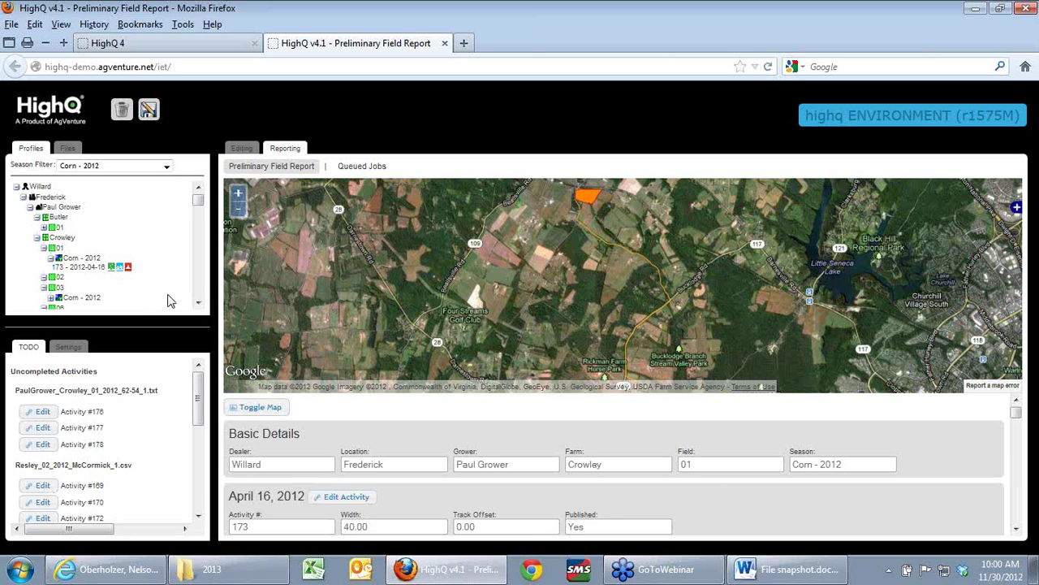
Look through the Crowley field profiles and expand the report map's base layer and overlay options
click(198, 302)
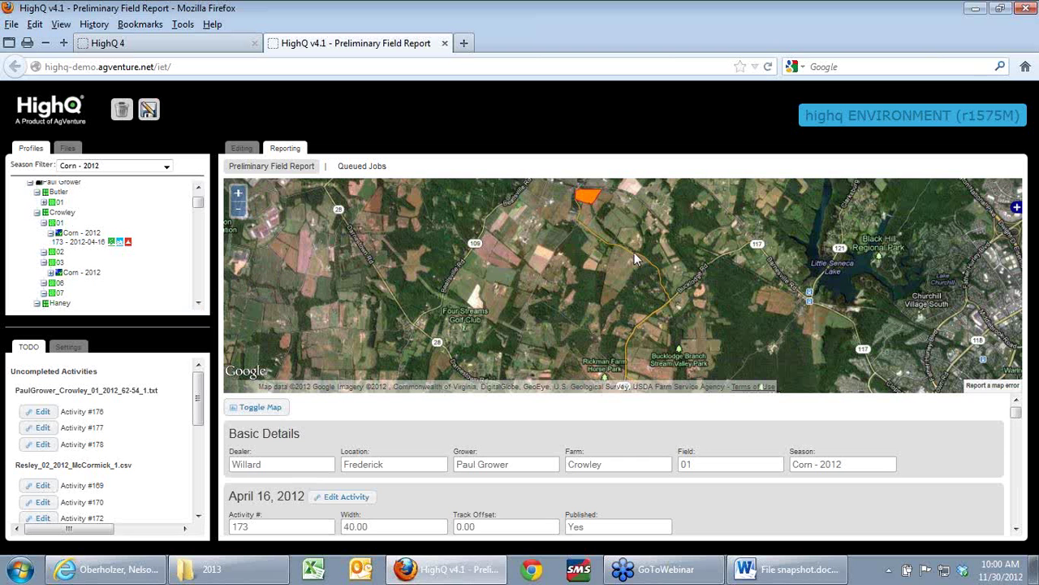
click(1017, 208)
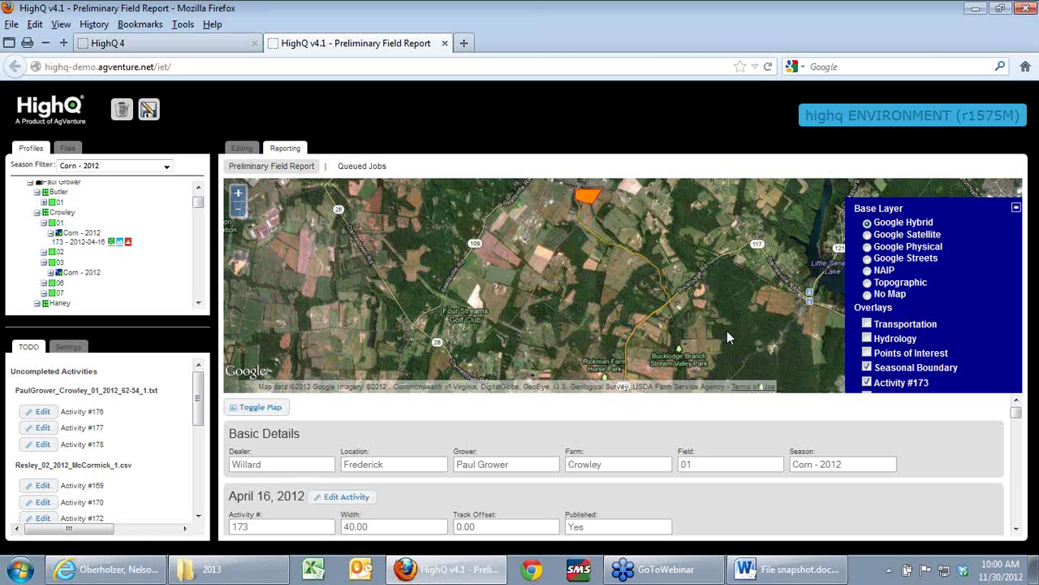
scroll(727, 331, down, 2)
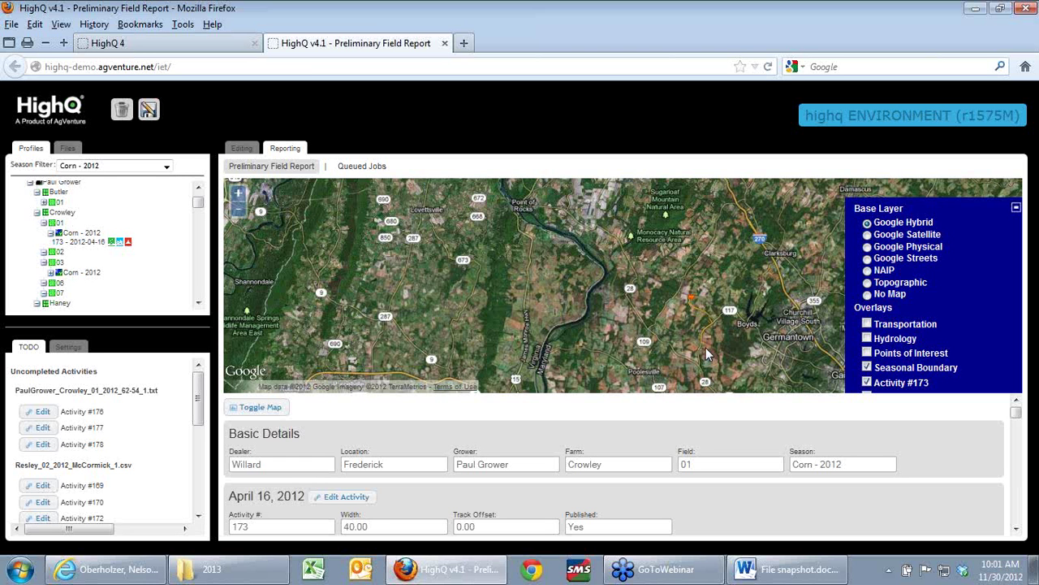
Locate the Crowley / 01 field on the report map and check the Activity #173 overlay by hiding and showing it
scroll(706, 349, up, 1)
scroll(703, 341, up, 1)
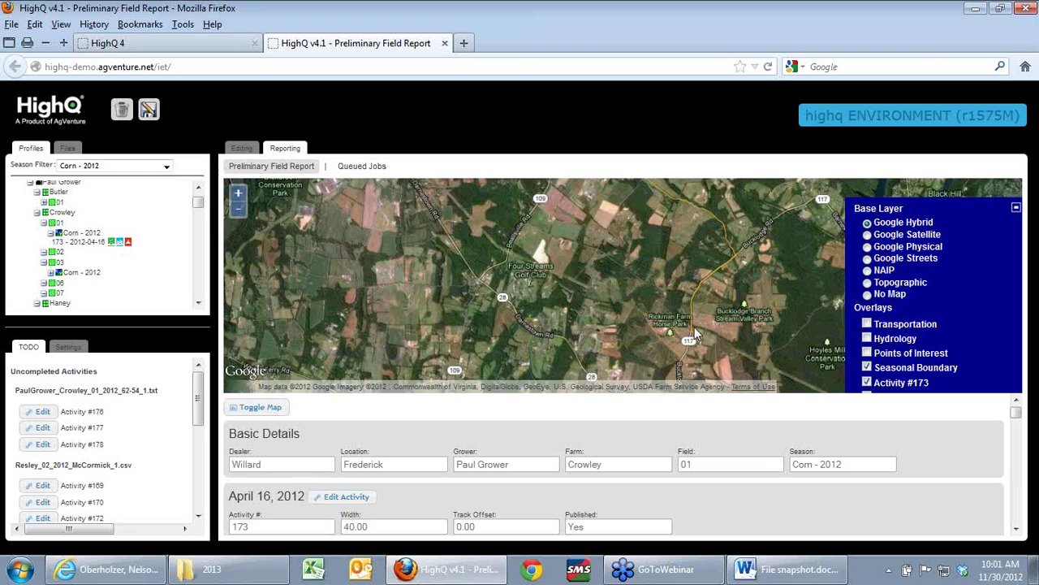
drag(647, 299, 609, 329)
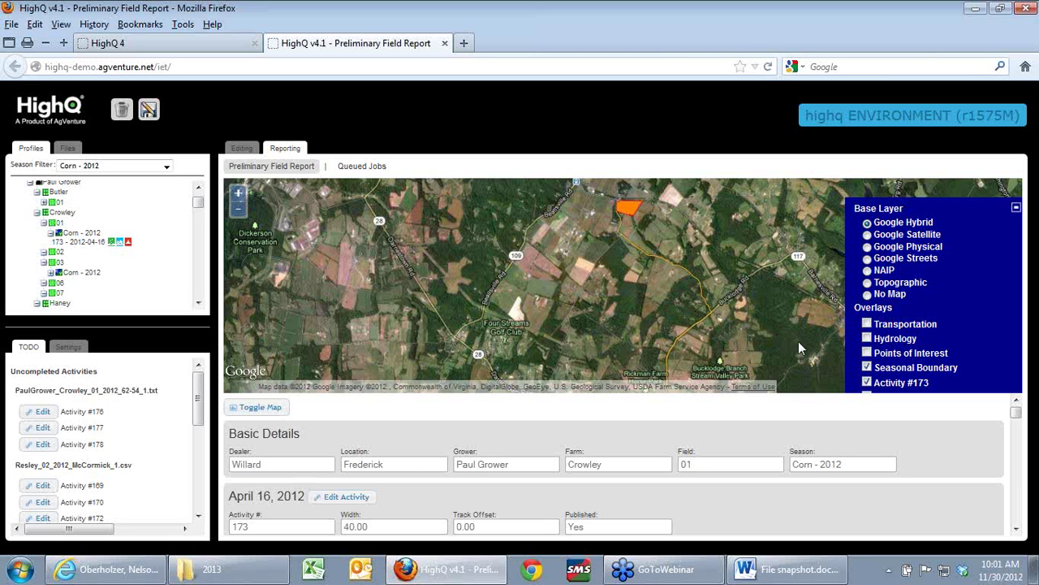
scroll(797, 311, down, 4)
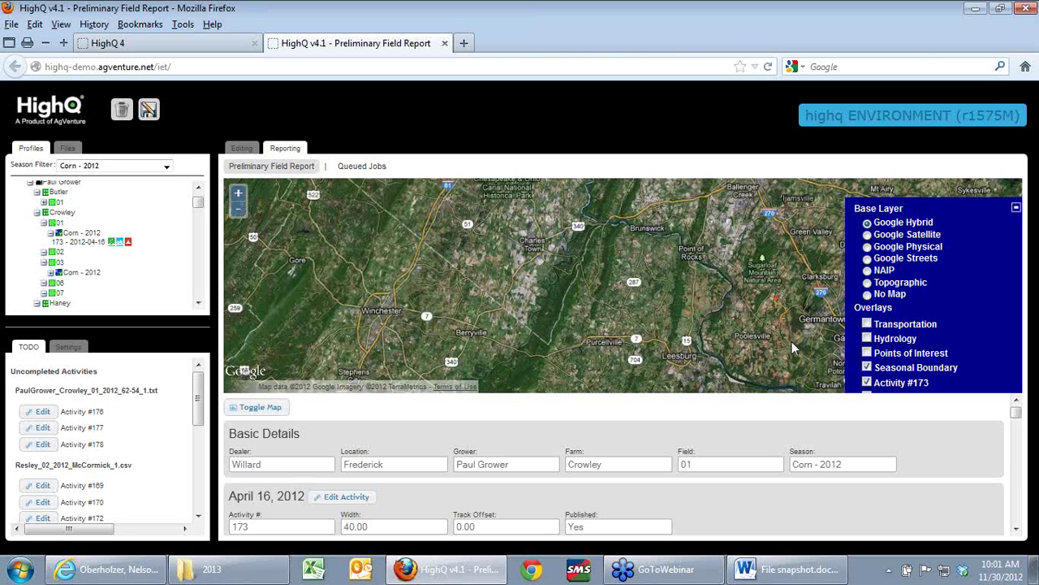
scroll(792, 341, up, 2)
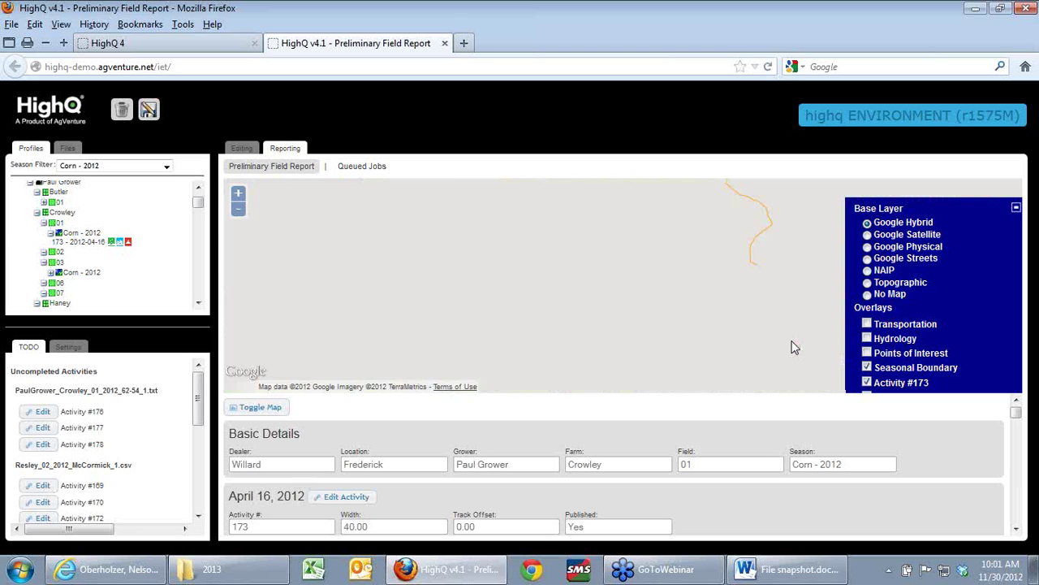
click(866, 384)
click(867, 383)
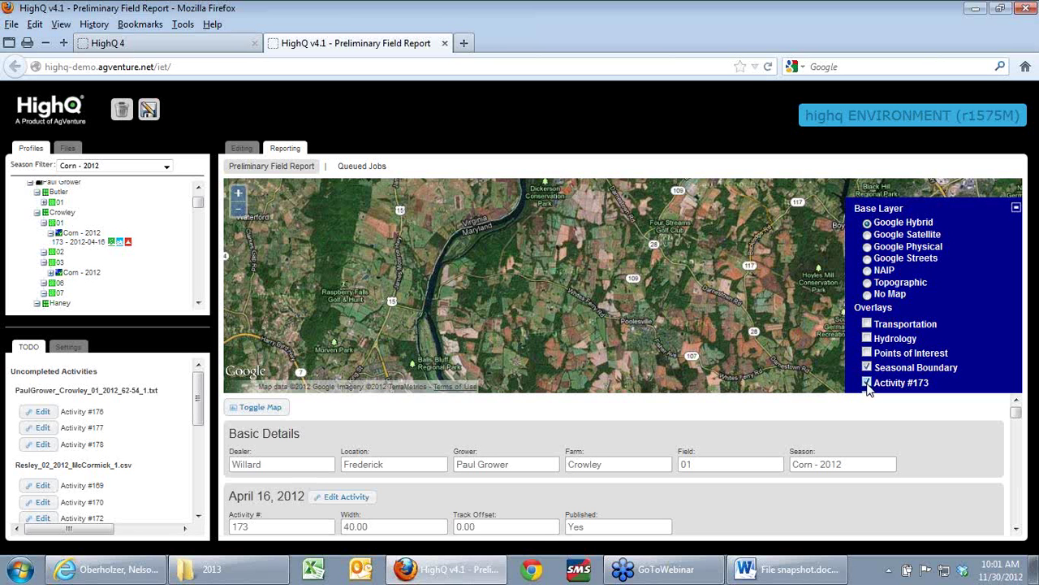
drag(751, 336, 657, 424)
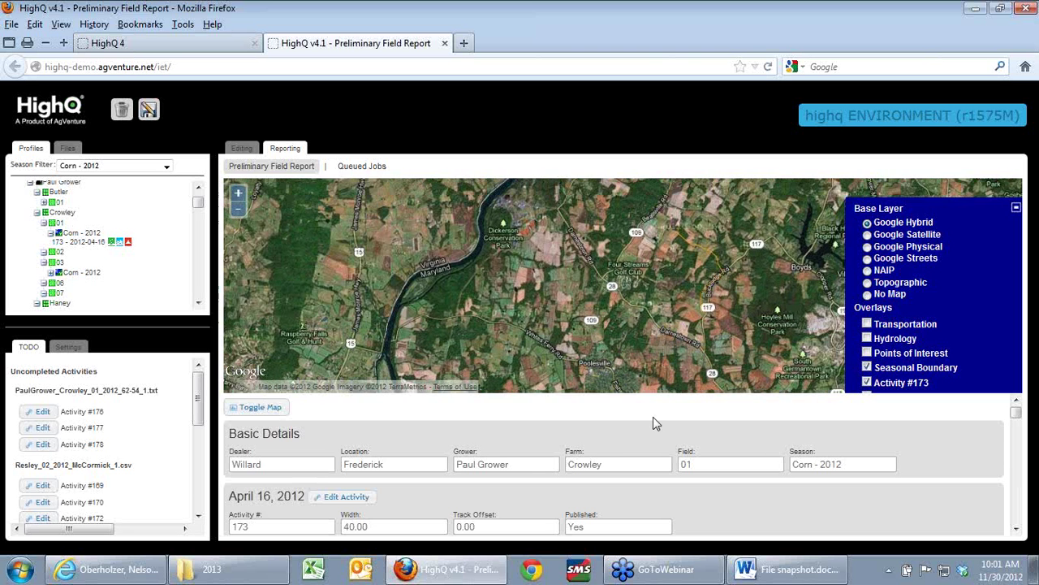
drag(700, 268, 665, 318)
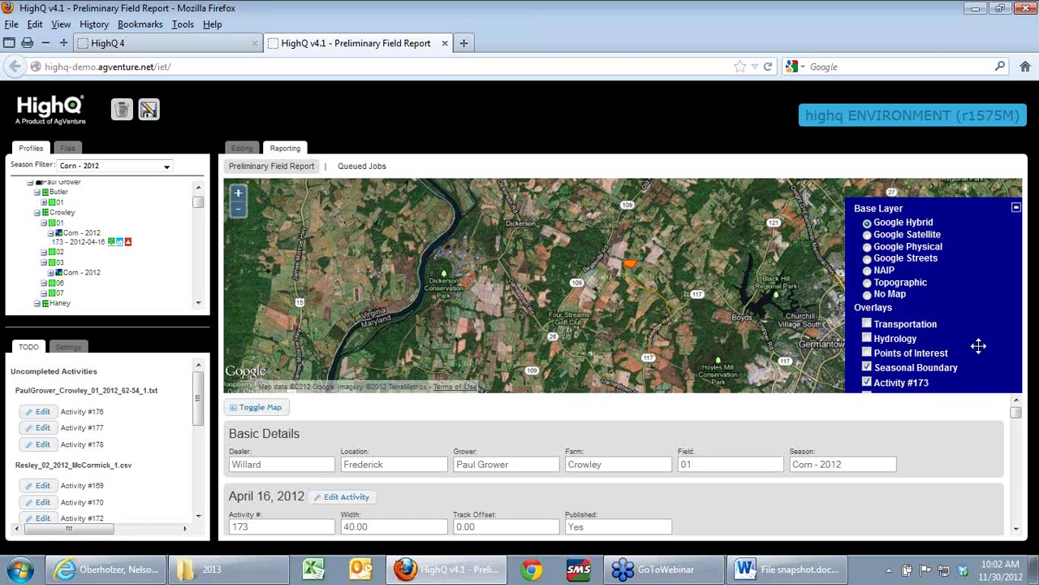
drag(979, 339, 984, 349)
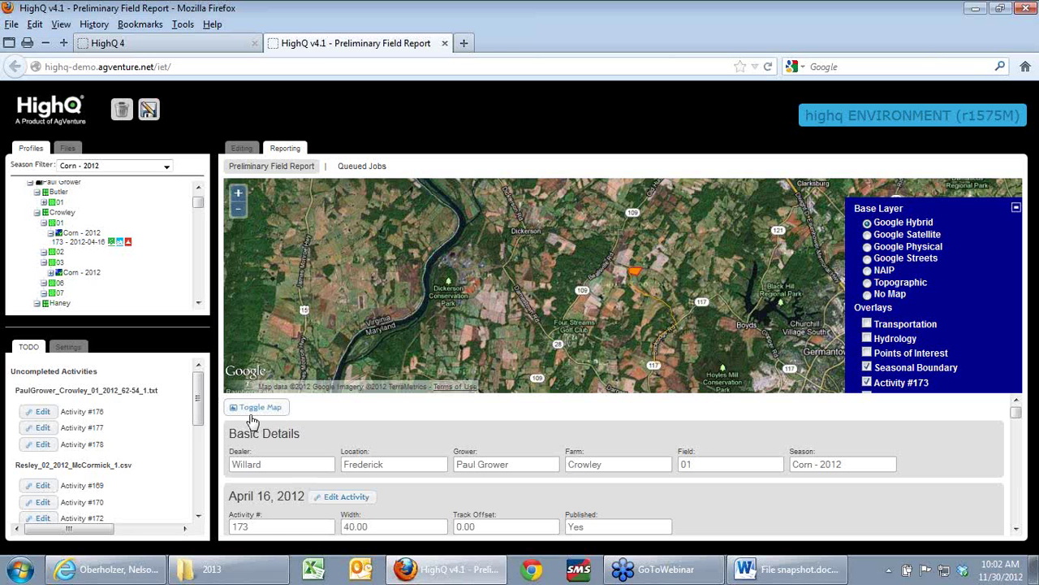
Switch the browser to full screen and zoom the report map in on the orange pass lines of the Crowley / 01 field
key(F11)
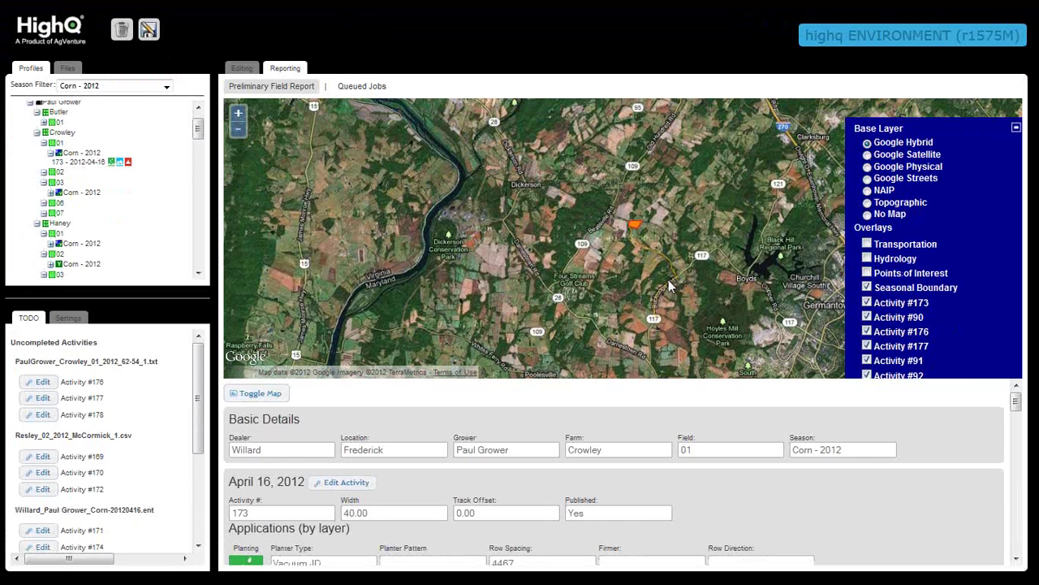
click(240, 118)
click(240, 119)
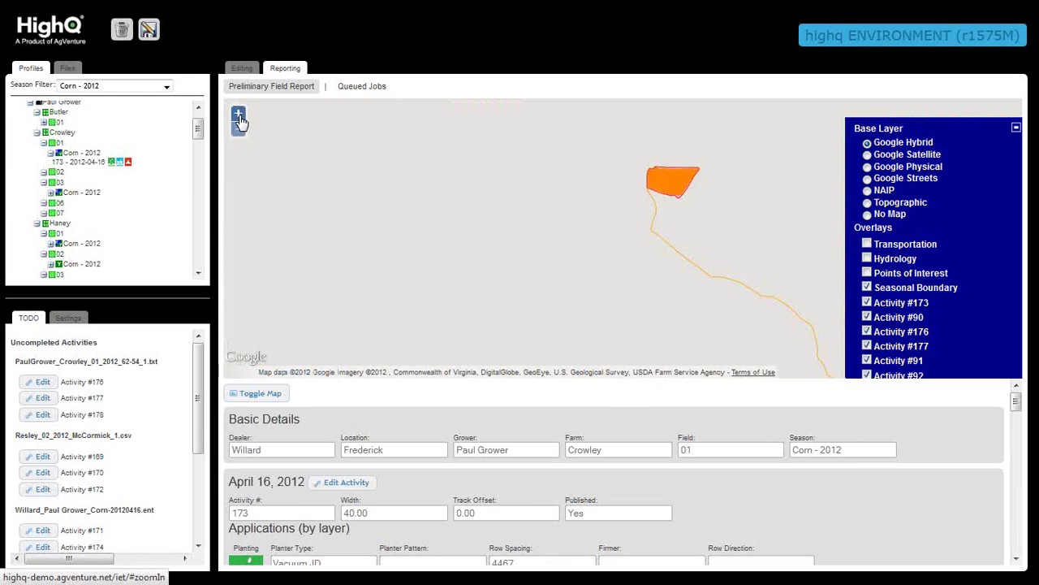
drag(397, 160, 373, 198)
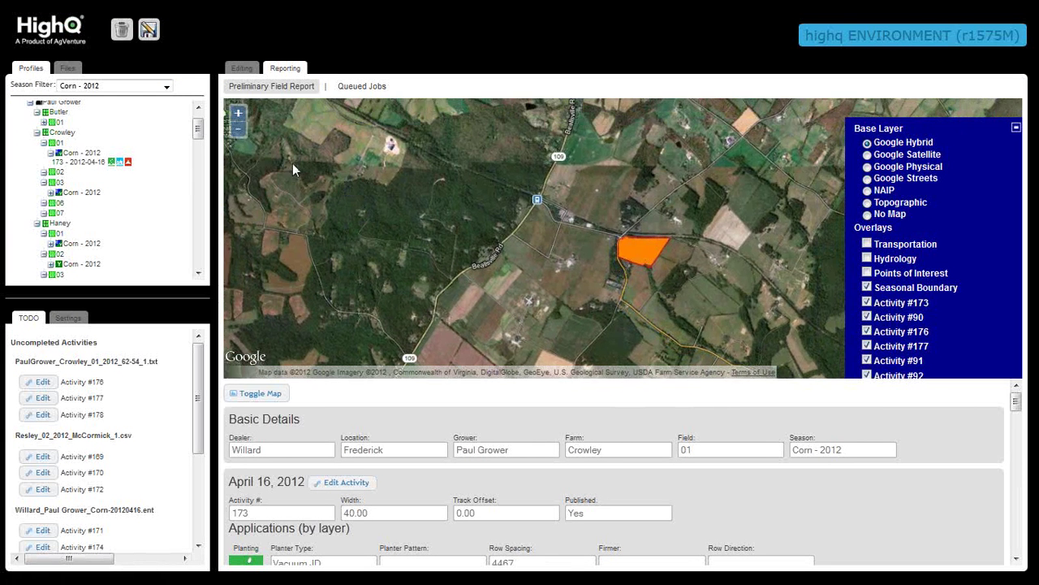
click(239, 117)
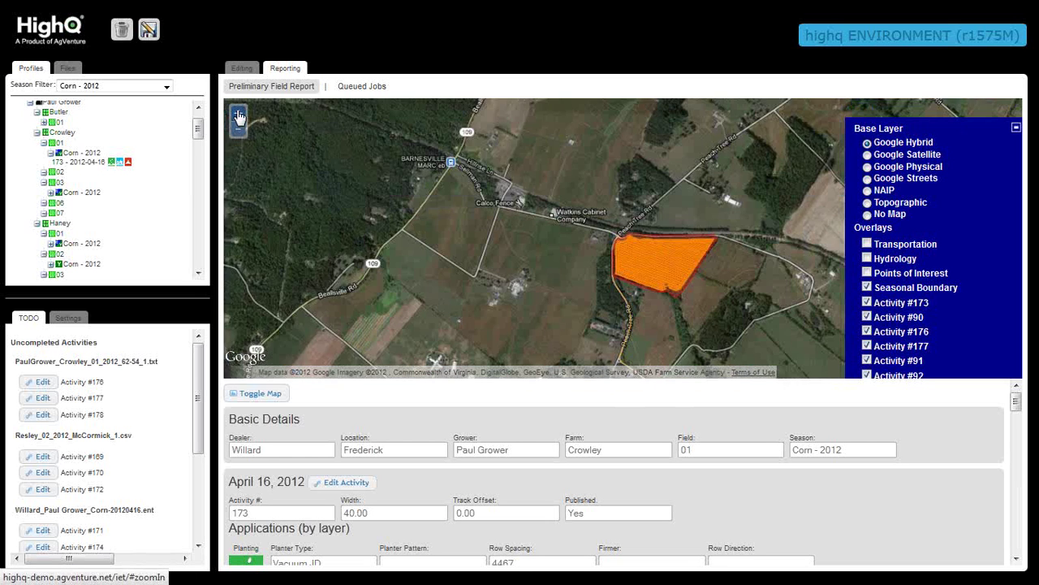
click(238, 117)
drag(464, 218, 421, 192)
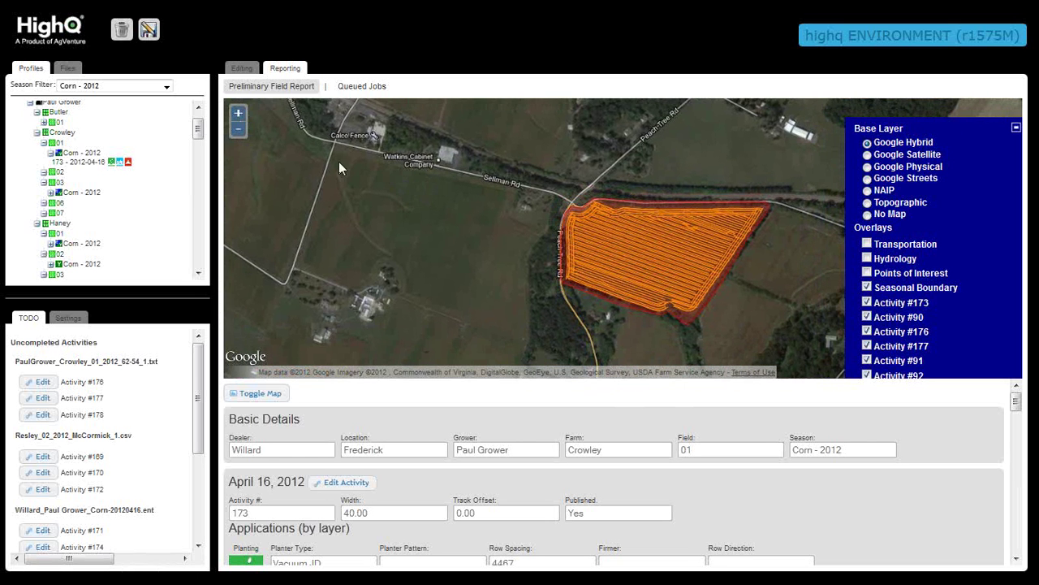
click(238, 114)
drag(378, 177, 364, 162)
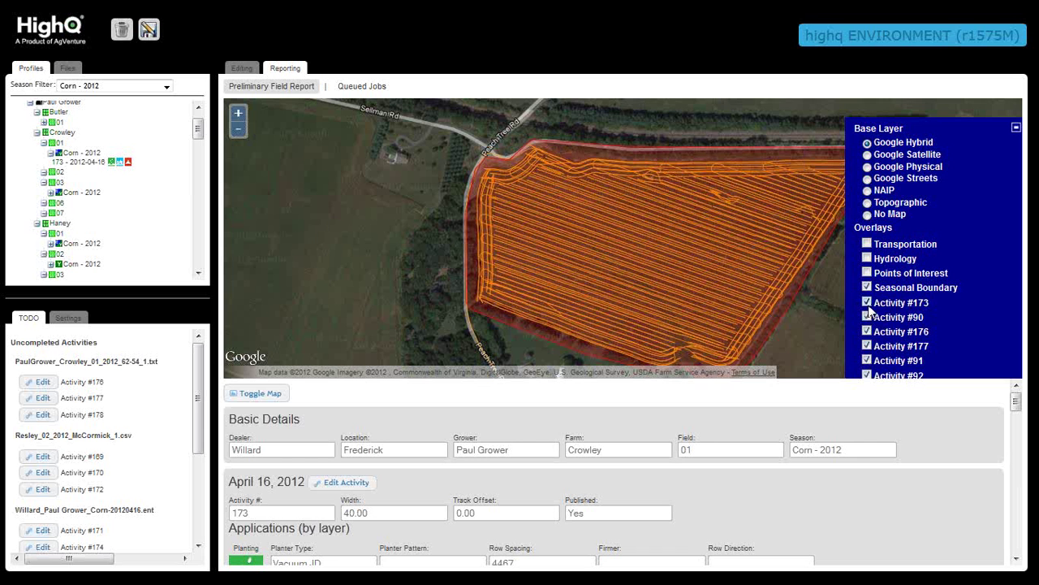
Compare the activity layers by hiding the overlays for activities #173, #176, #177, #91 and #92, keeping #90 shown
click(866, 303)
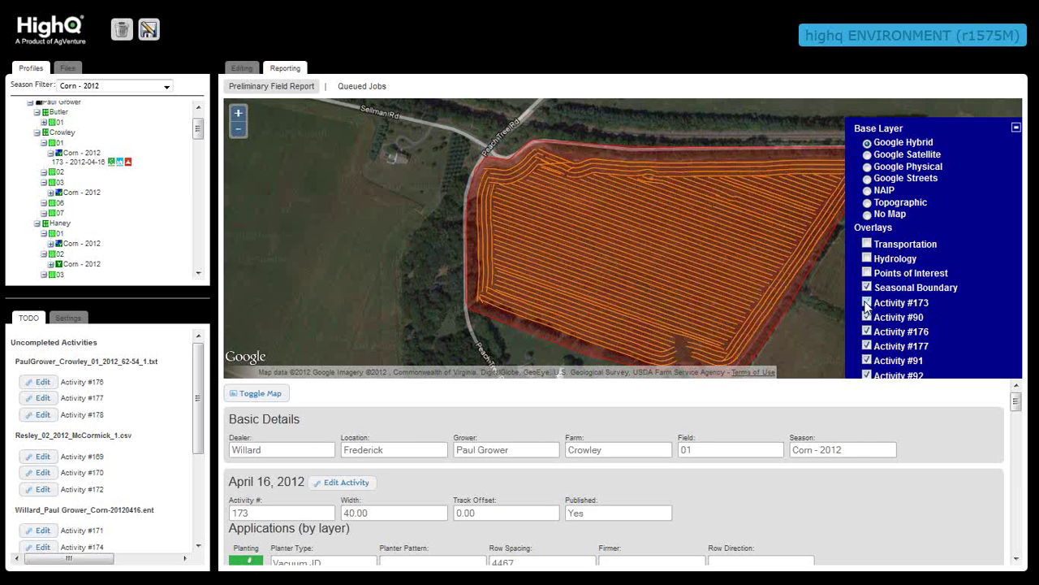
click(866, 303)
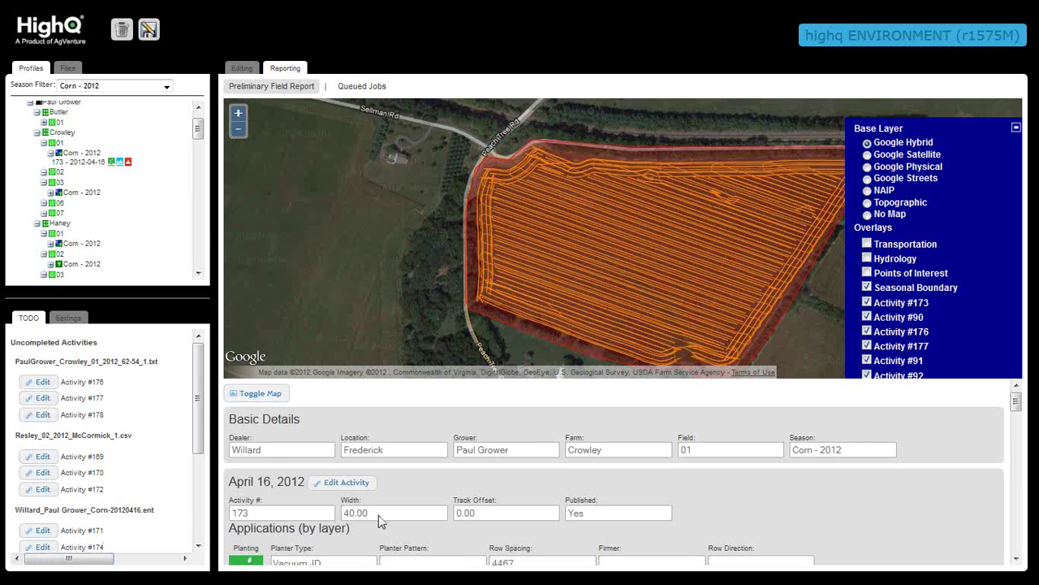
click(866, 304)
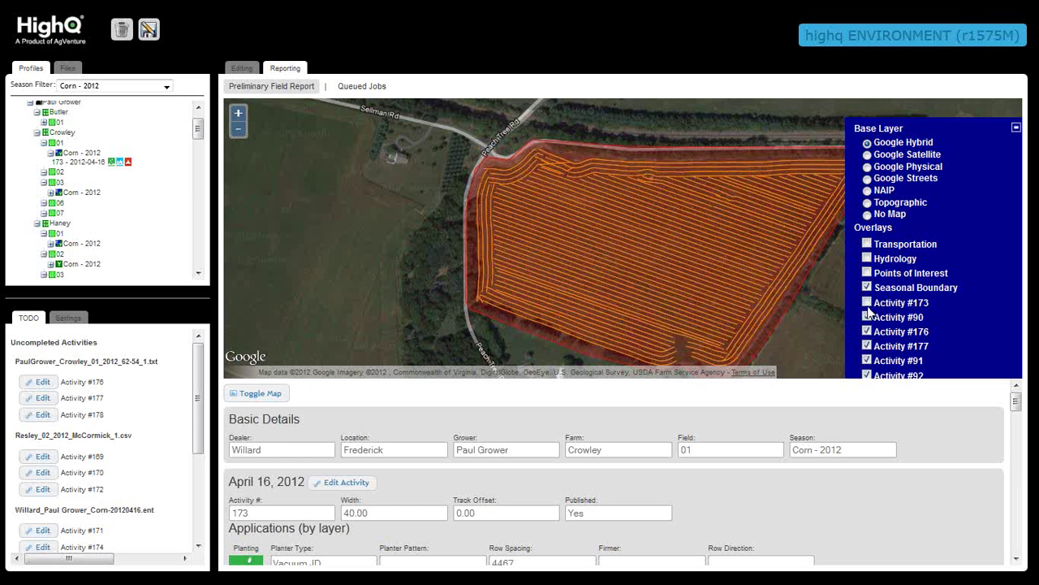
click(867, 318)
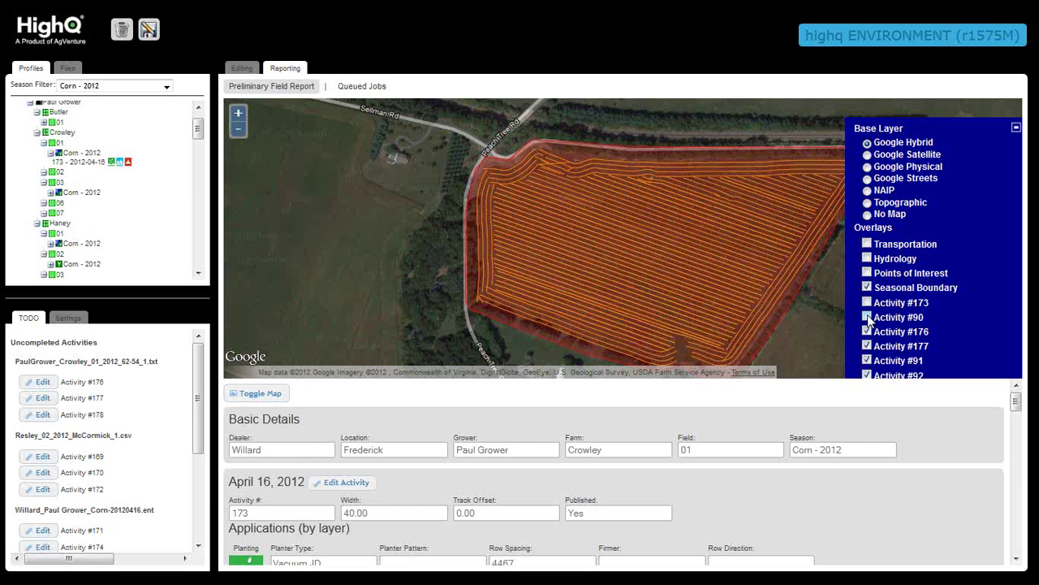
click(867, 317)
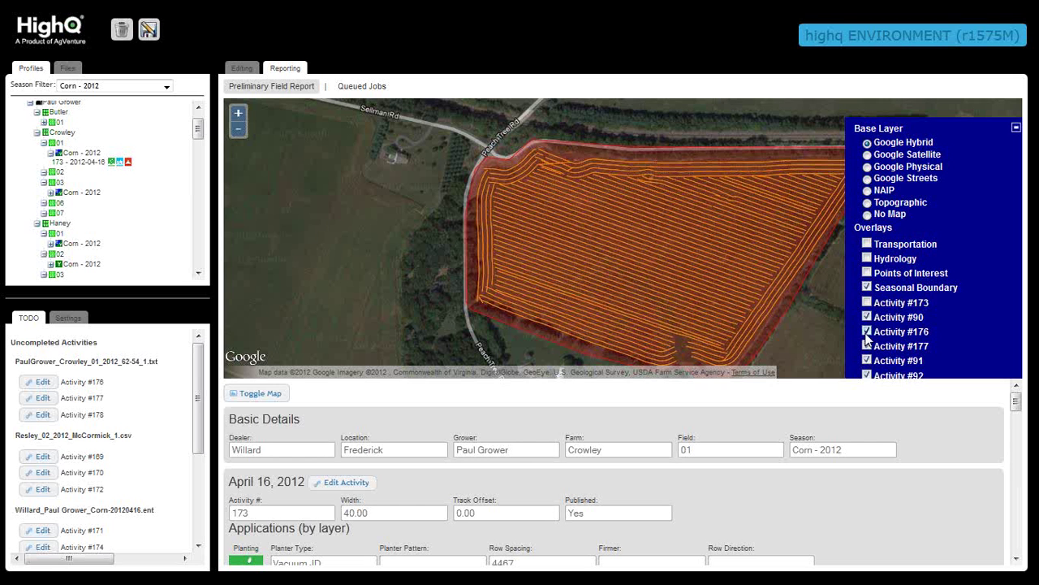
click(866, 332)
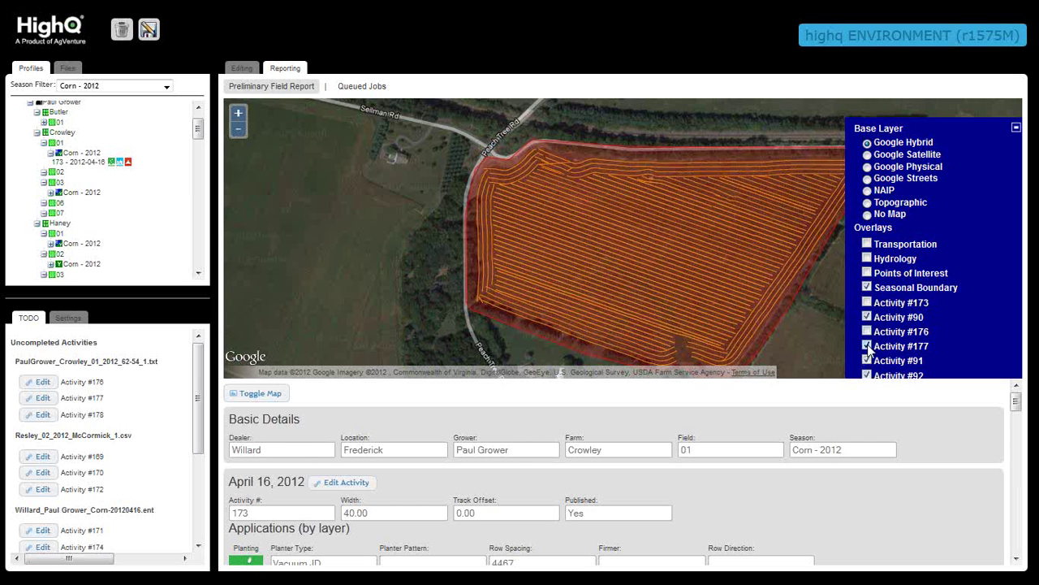
click(867, 347)
click(867, 361)
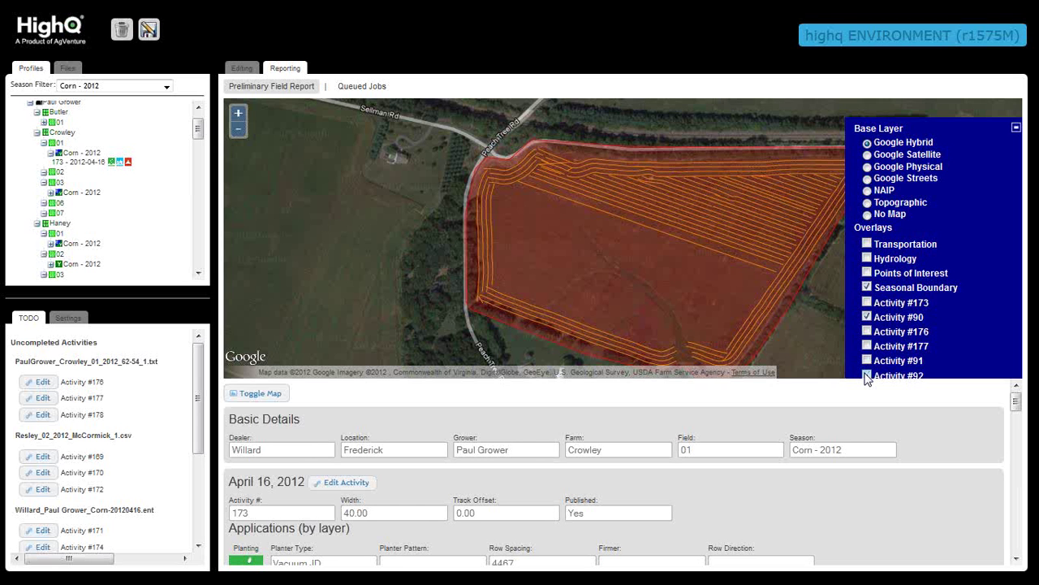
click(867, 376)
Show the overlays for activities #177, #176, #91, #92 and #173 again and leave full-screen view
click(867, 346)
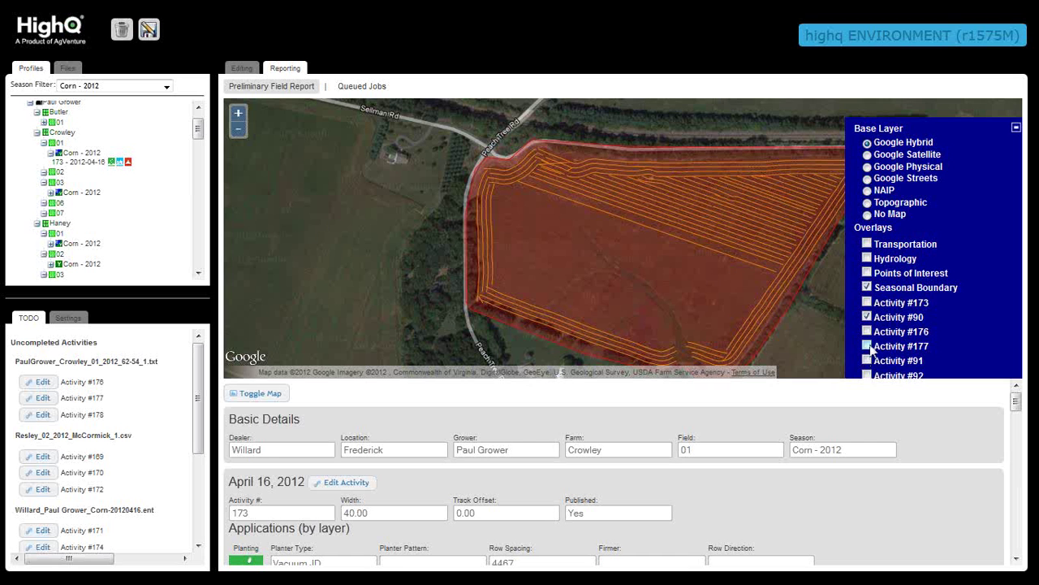
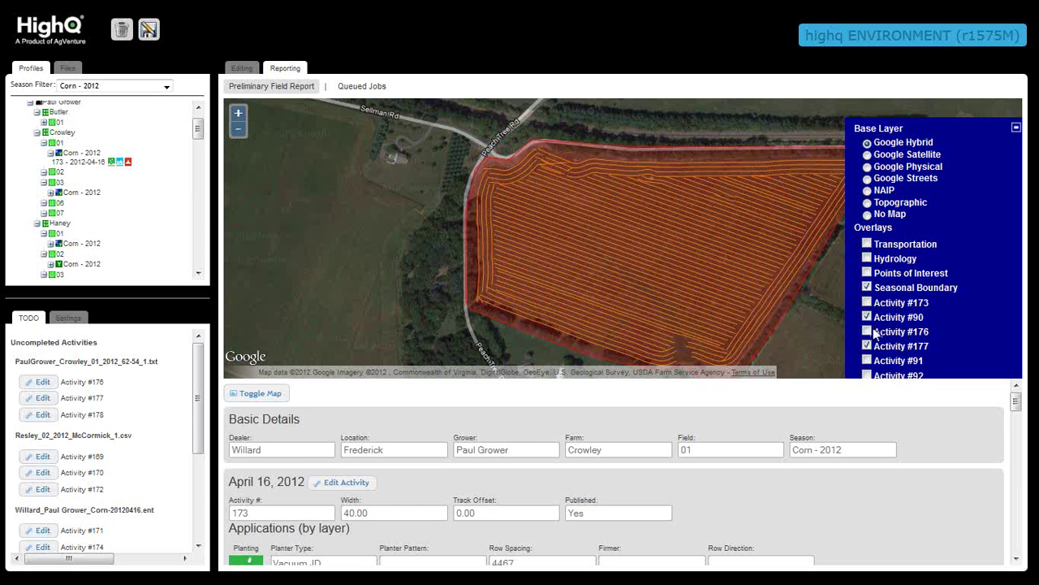
click(866, 332)
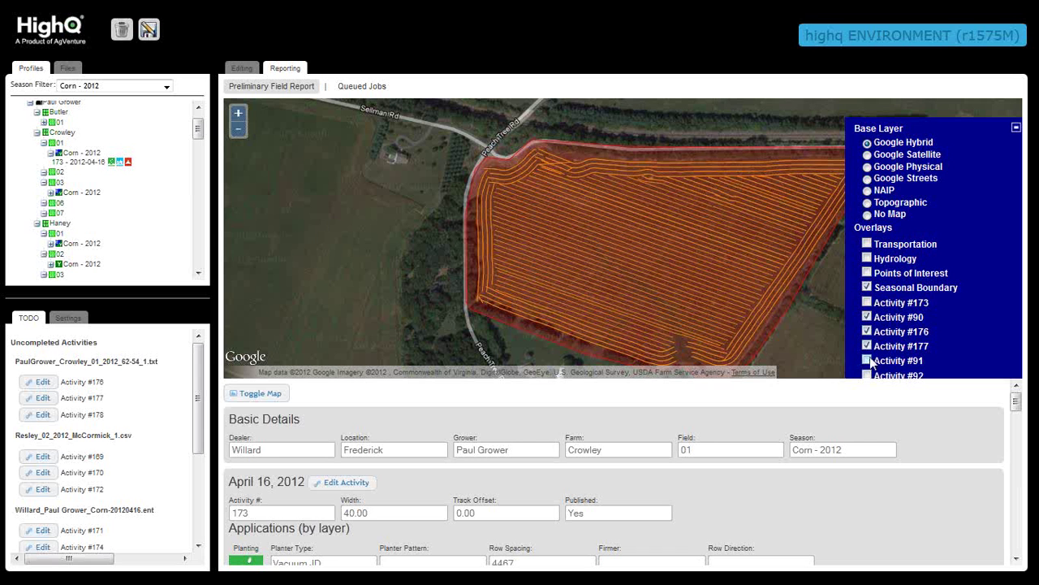
click(867, 360)
click(867, 376)
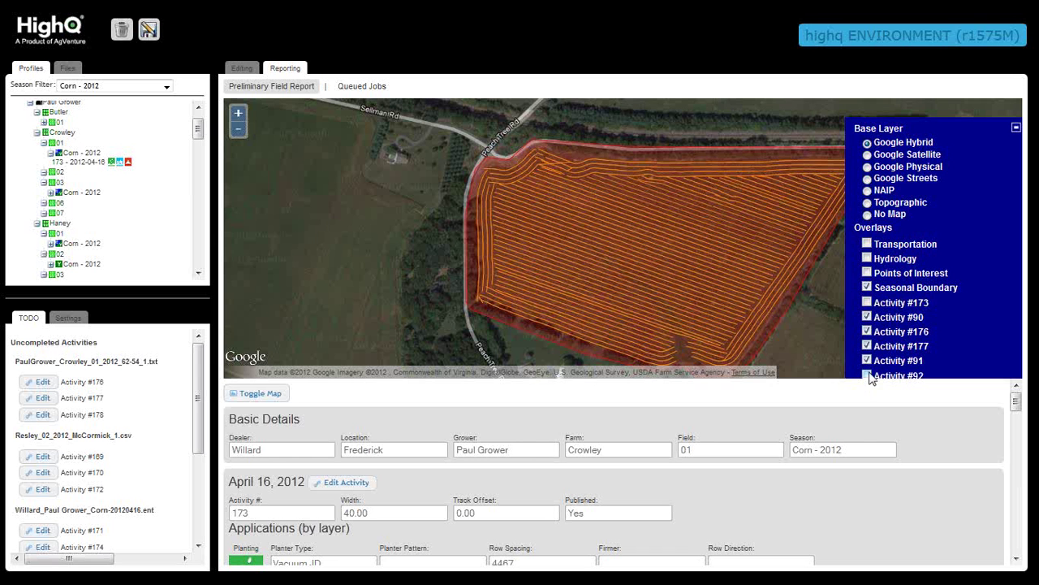
click(866, 303)
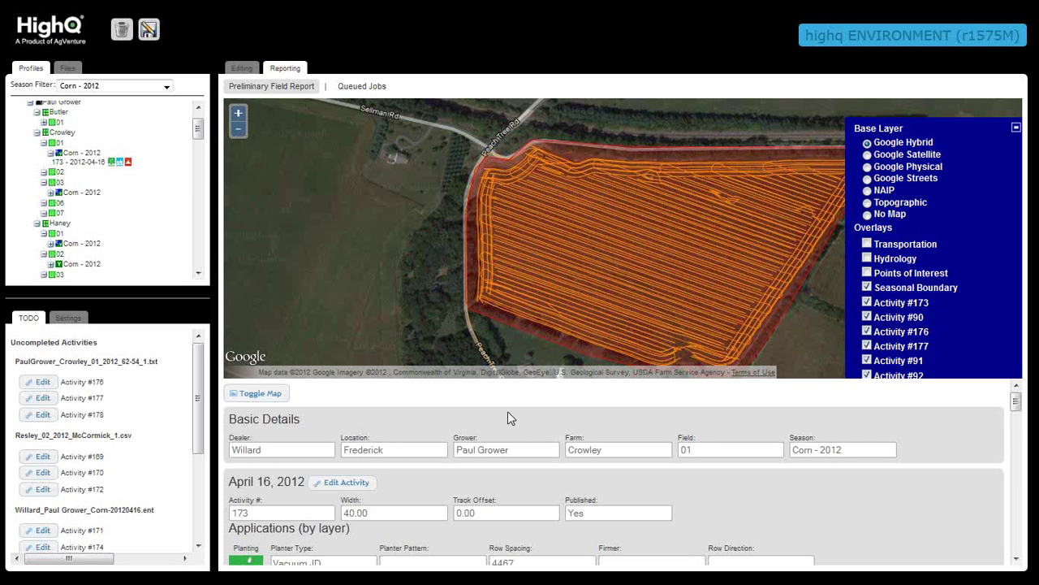
key(F11)
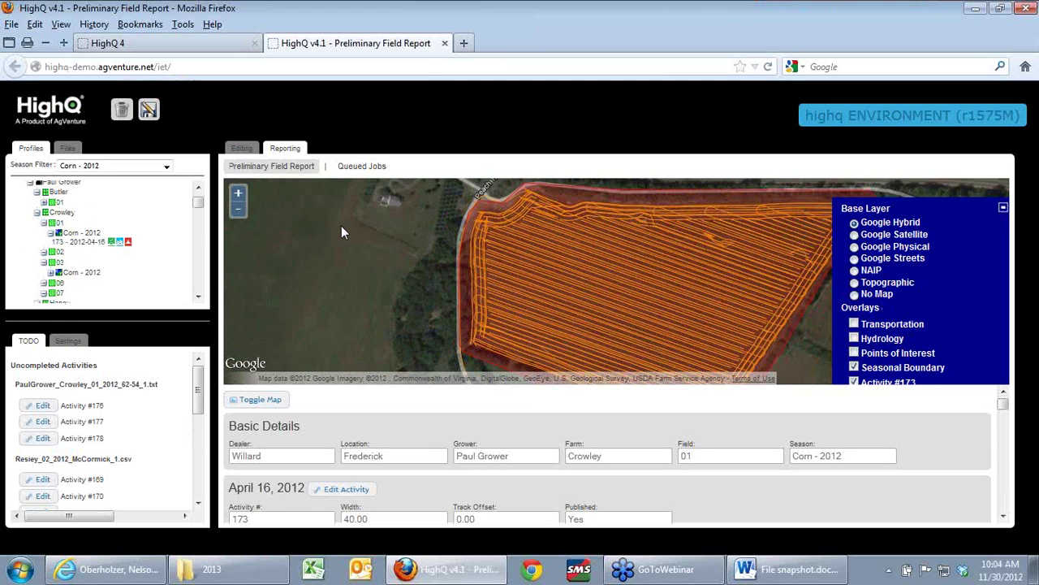
click(11, 26)
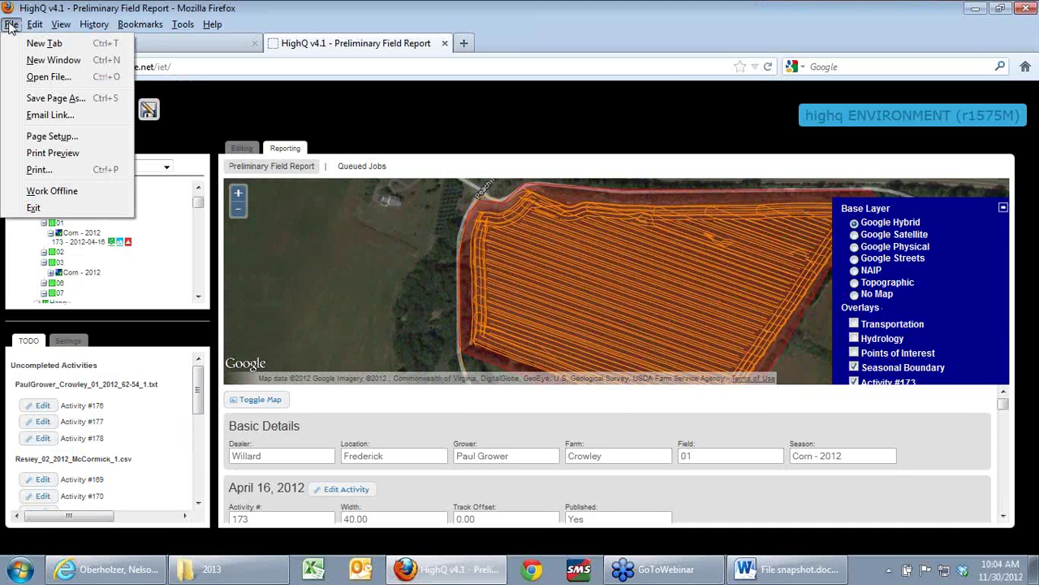
click(86, 170)
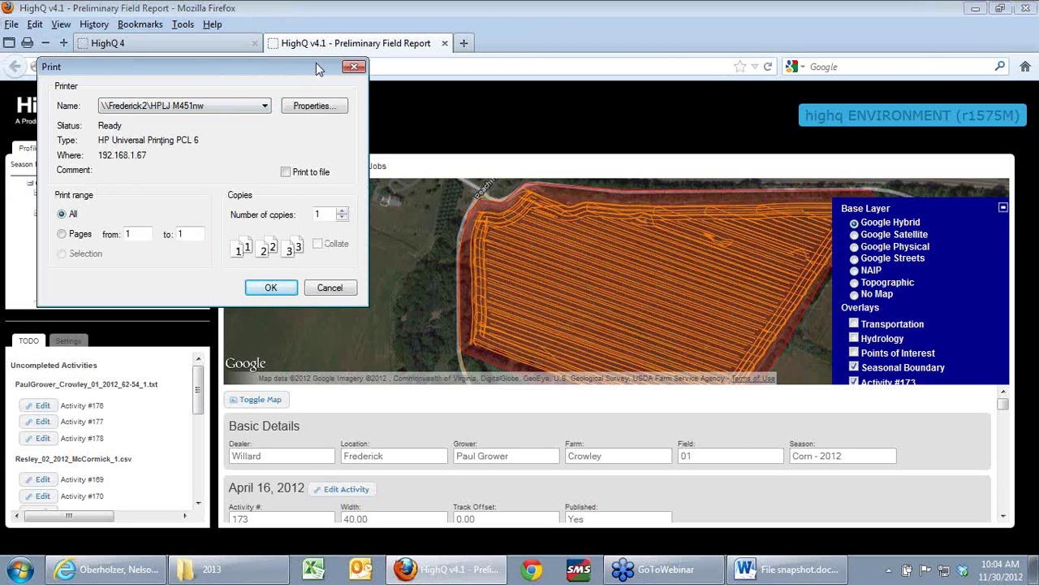
click(354, 67)
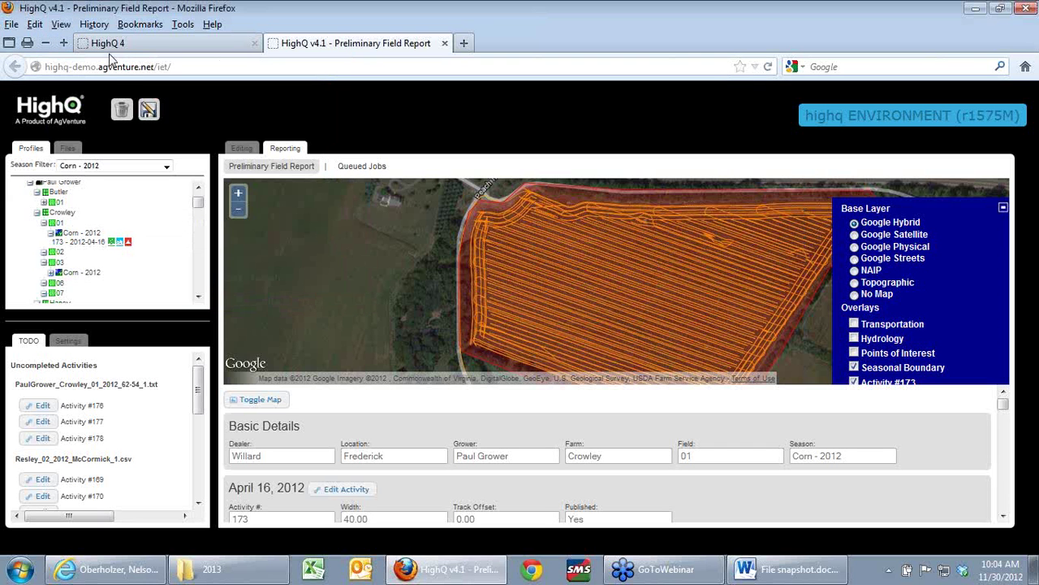
Open the print preview of the preliminary field report and review its activities and applications across both pages
click(12, 25)
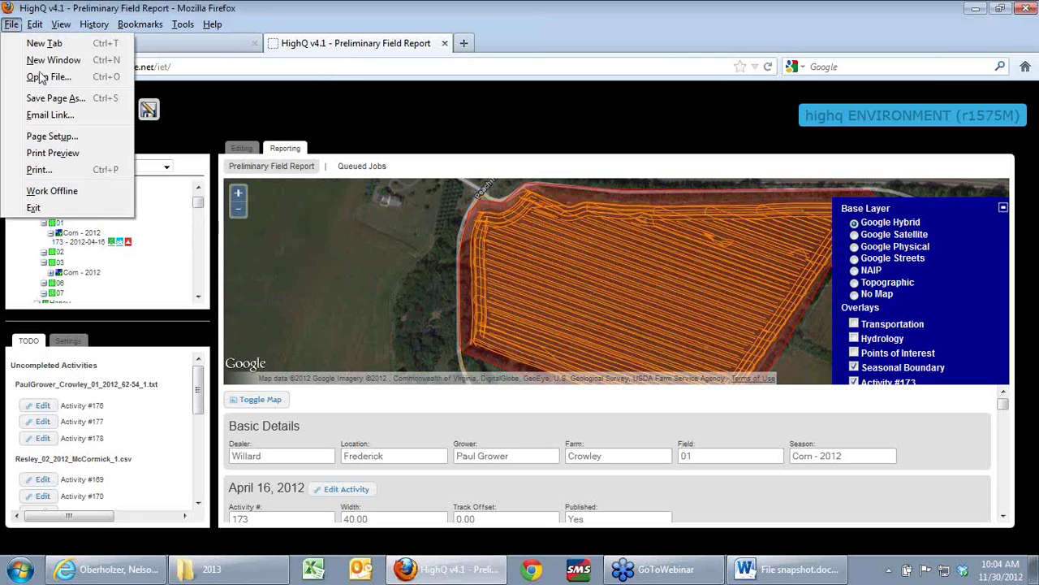
click(52, 153)
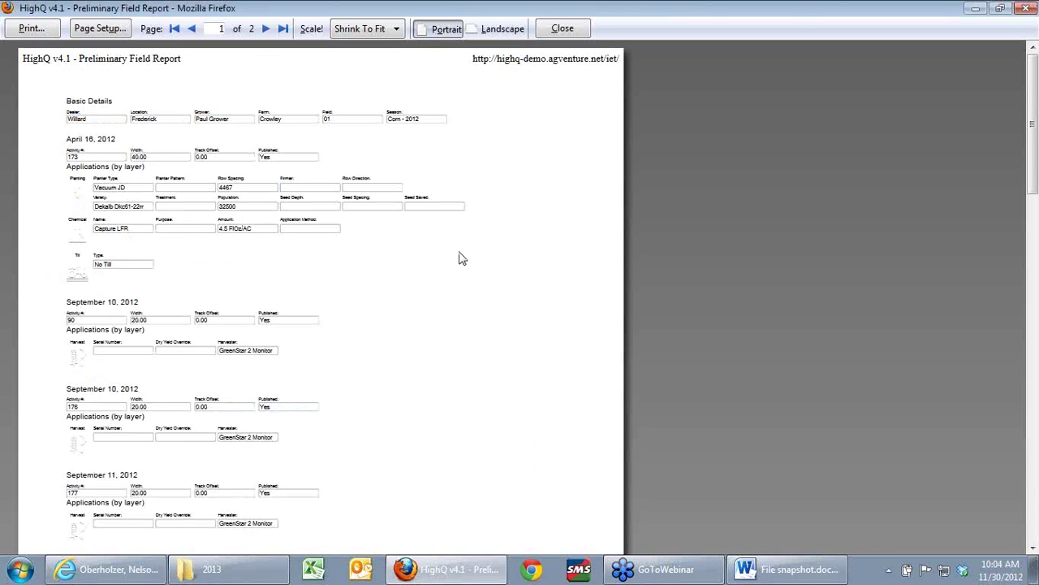
scroll(460, 258, down, 10)
scroll(460, 258, up, 10)
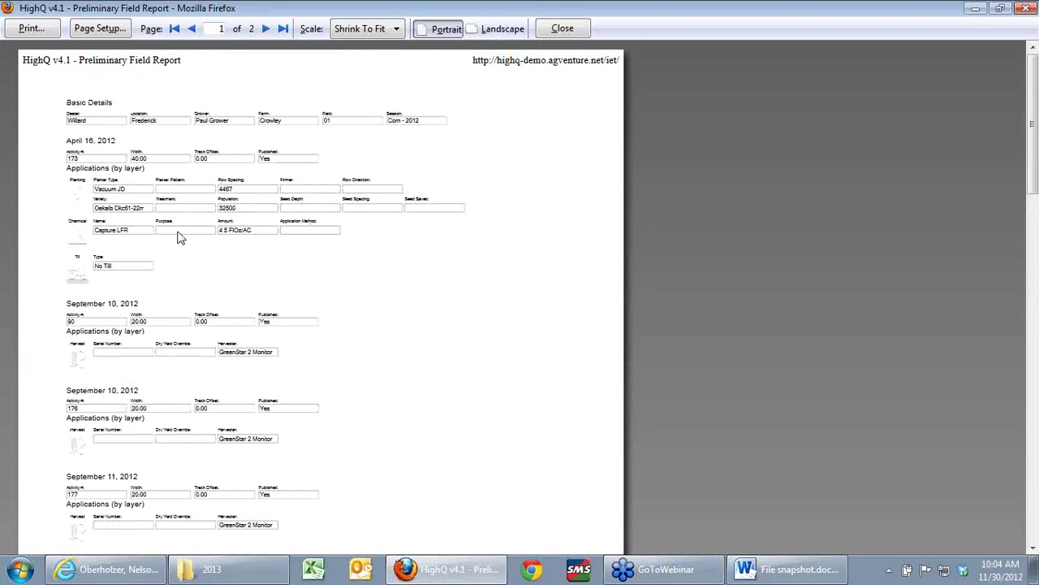
scroll(425, 382, down, 8)
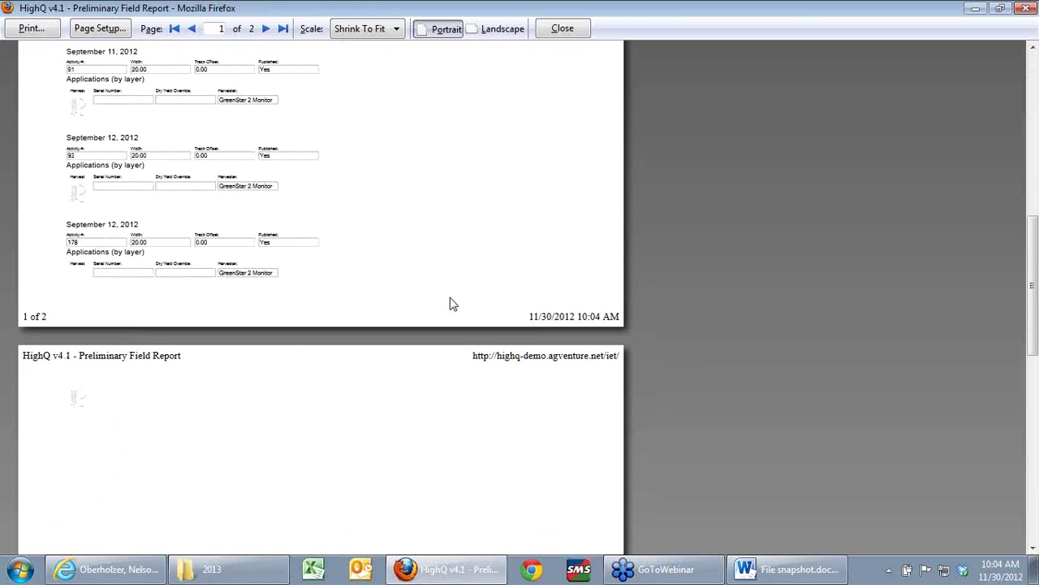
scroll(452, 303, up, 2)
scroll(453, 303, up, 8)
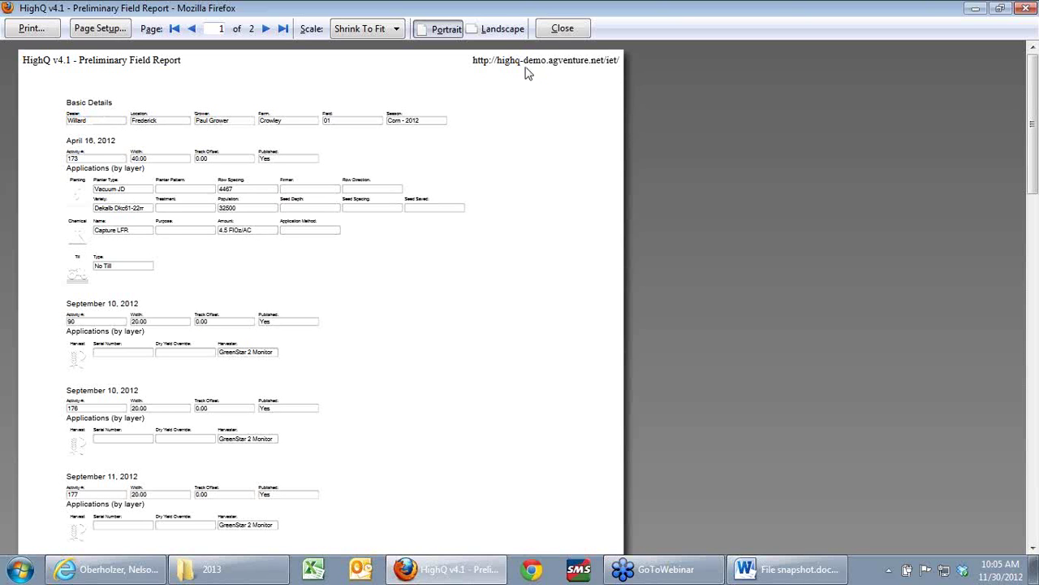
Close the print preview and open the publishing page of Crowley / 01 from activity #173 to review its publishing errors
click(560, 33)
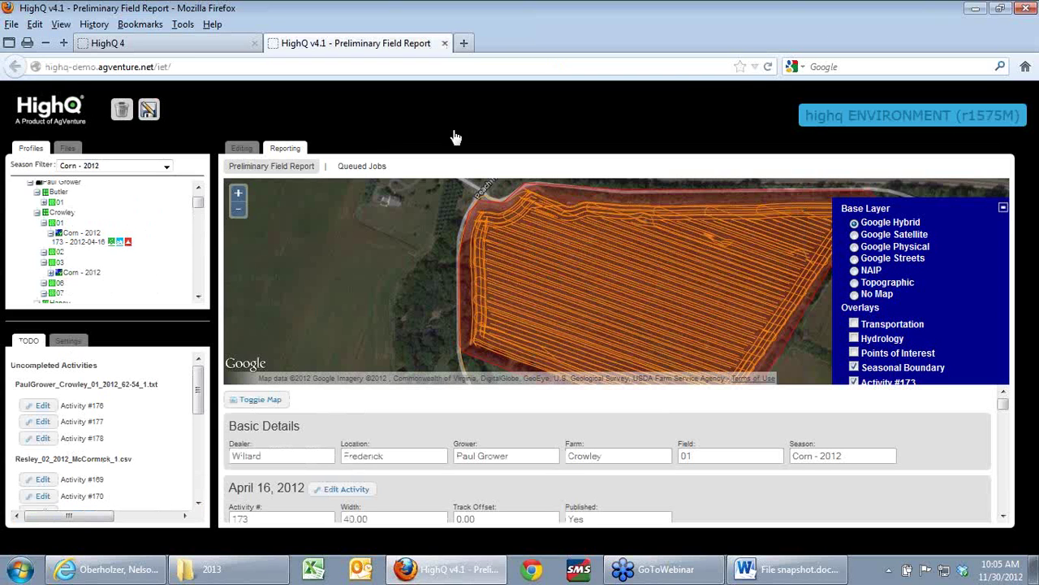
click(240, 153)
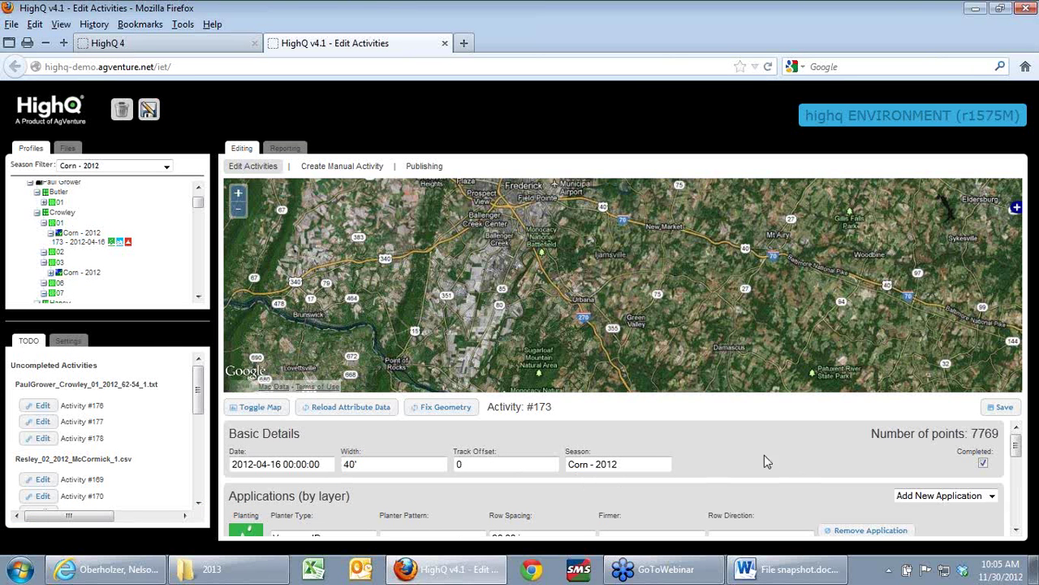
scroll(801, 457, down, 3)
scroll(800, 461, down, 3)
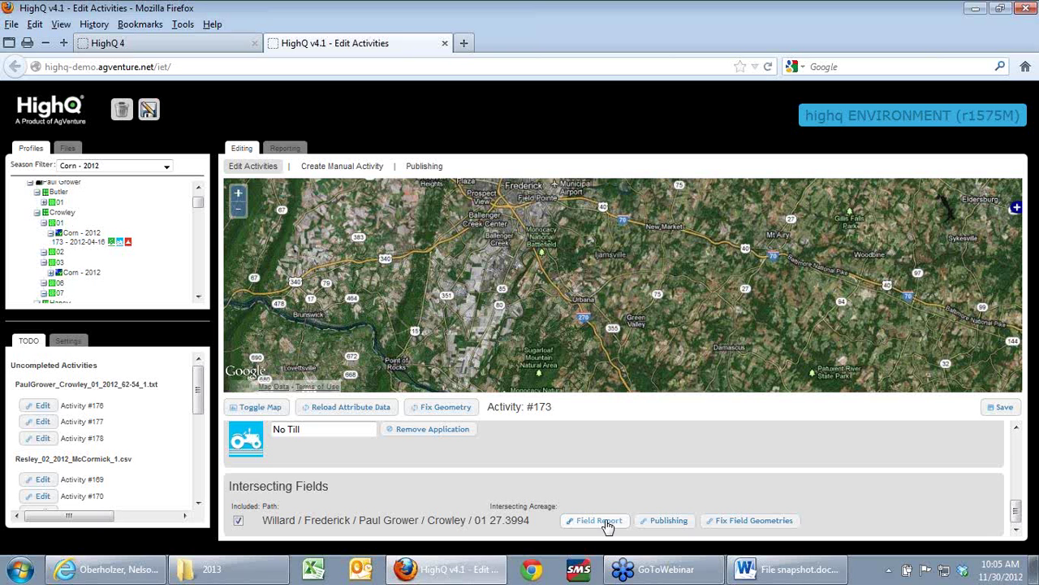
click(672, 524)
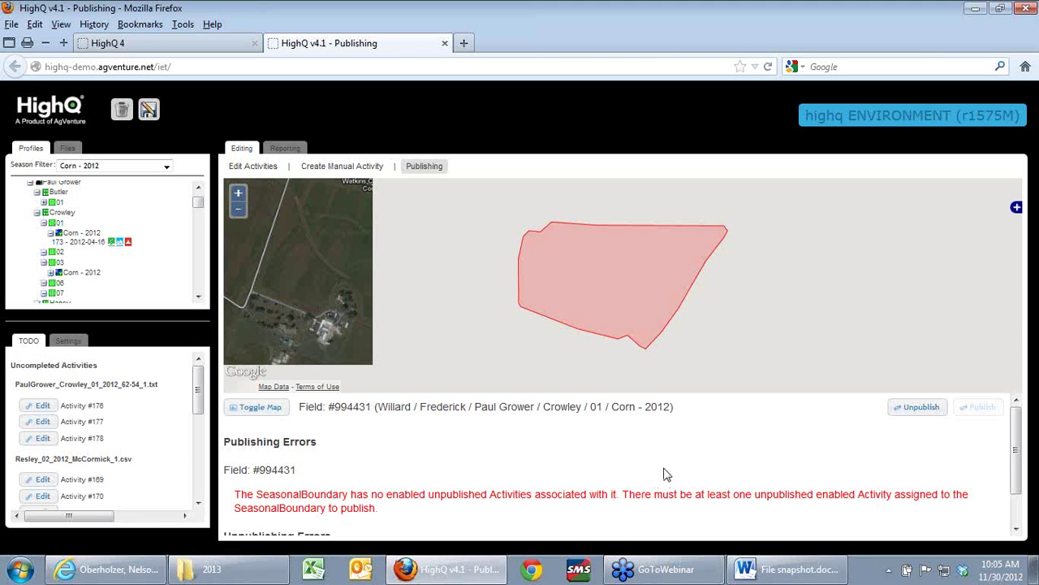
scroll(664, 474, down, 2)
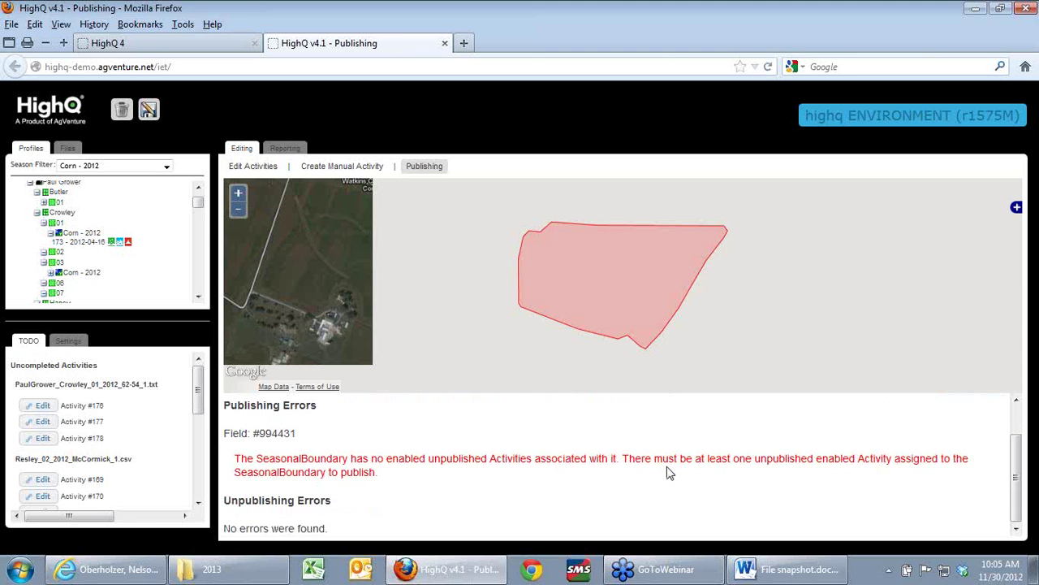
scroll(668, 474, up, 2)
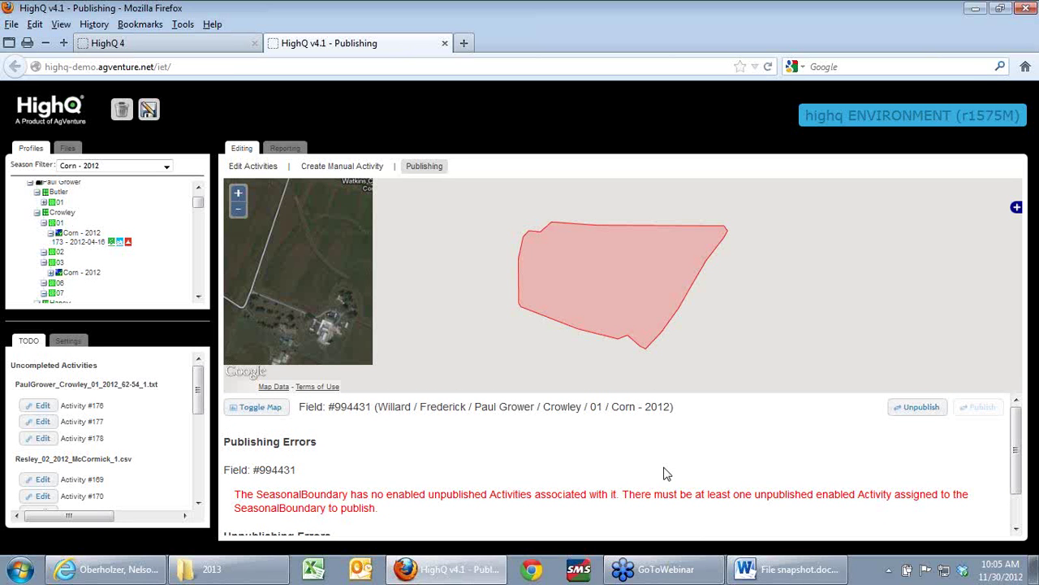
Unpublish the Corn - 2012 seasonal boundary of the Crowley / 01 field and acknowledge the message
click(933, 410)
click(920, 413)
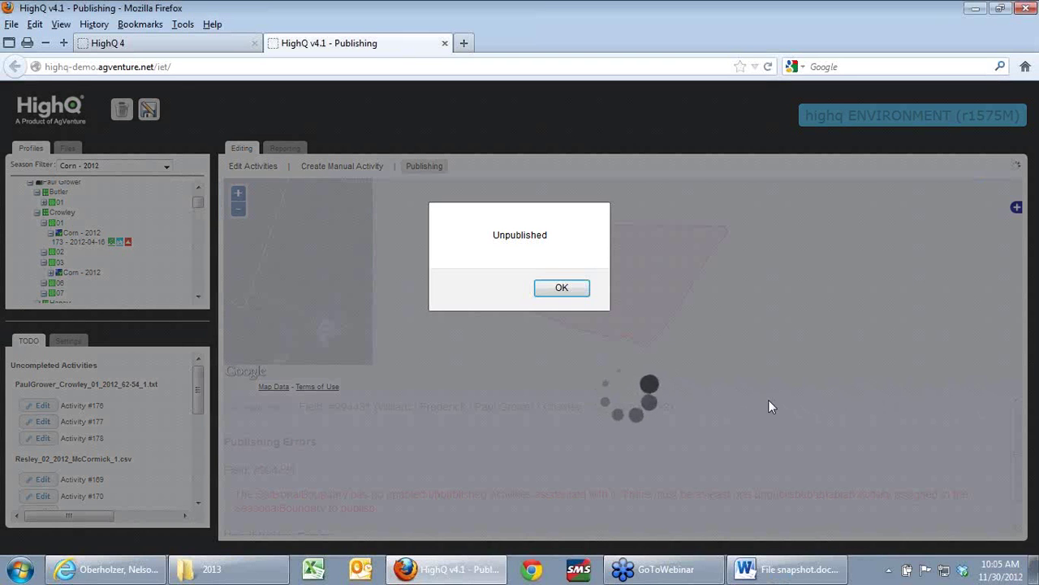
click(562, 289)
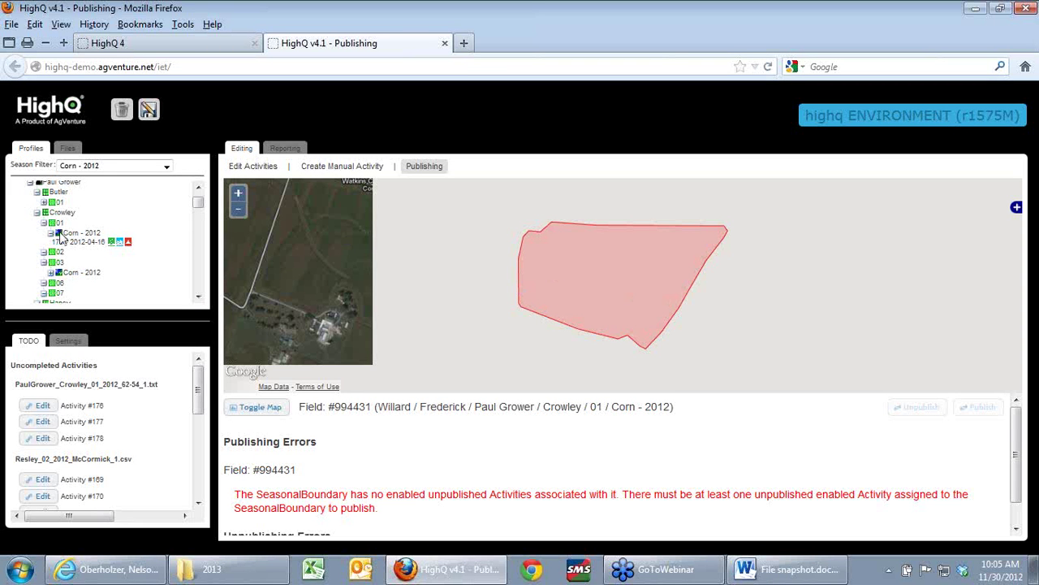
Reload the Crowley / 01 Corn - 2012 boundary in the preliminary field report and check the published status of activity #173
click(286, 150)
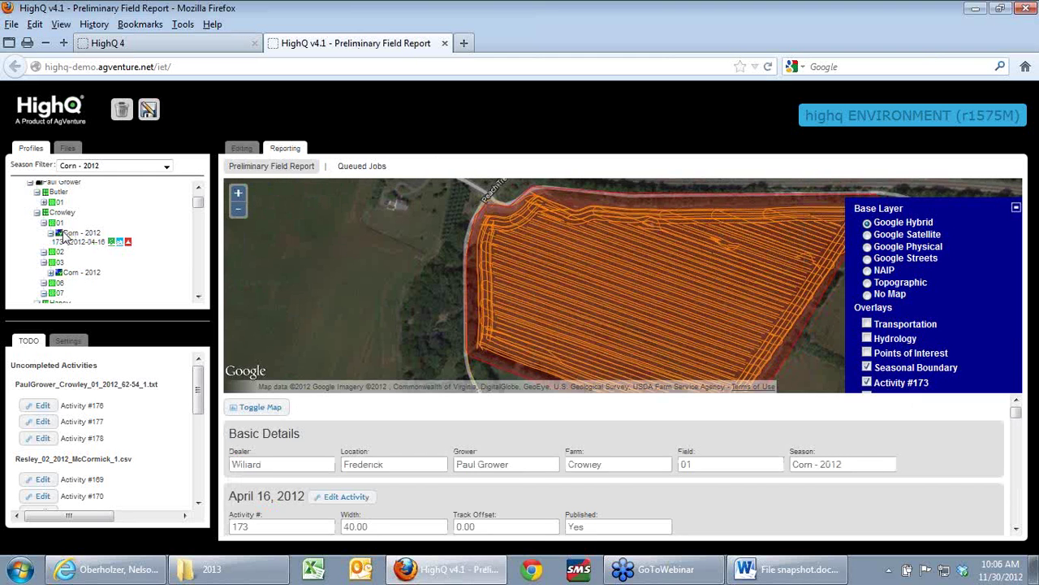
drag(65, 237, 391, 295)
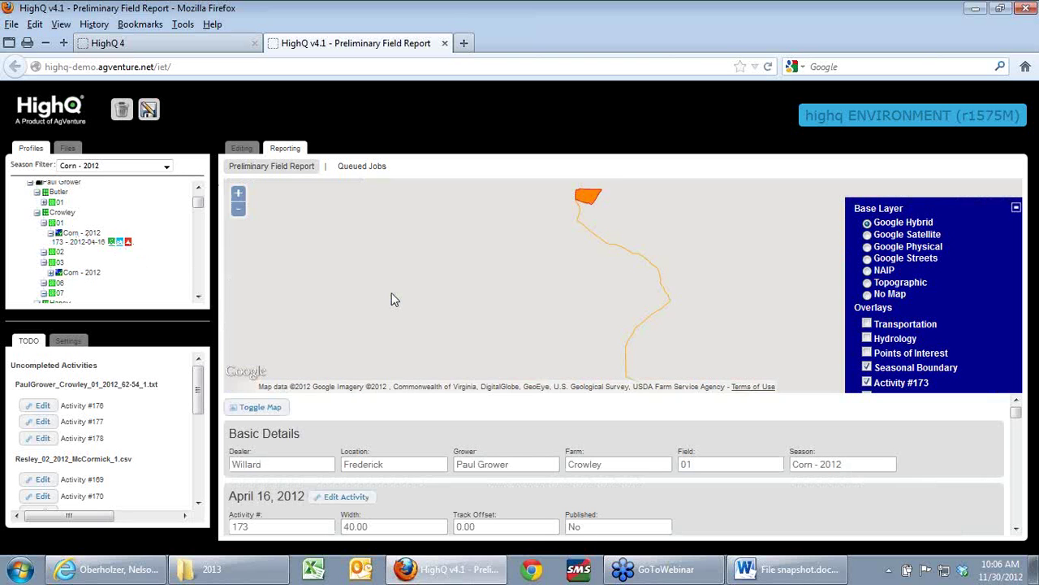
scroll(657, 490, down, 2)
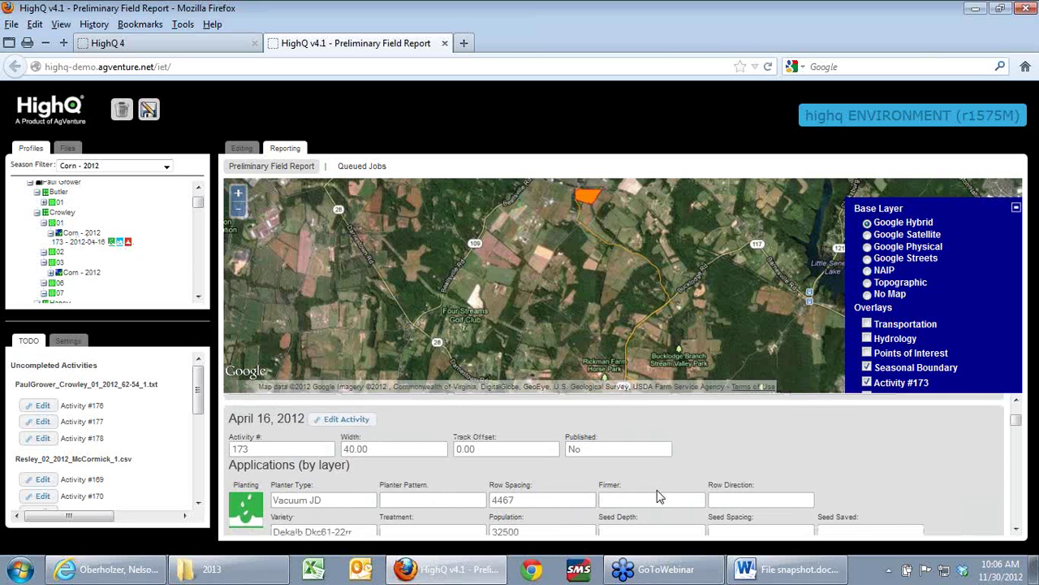
scroll(659, 496, down, 1)
scroll(463, 459, up, 1)
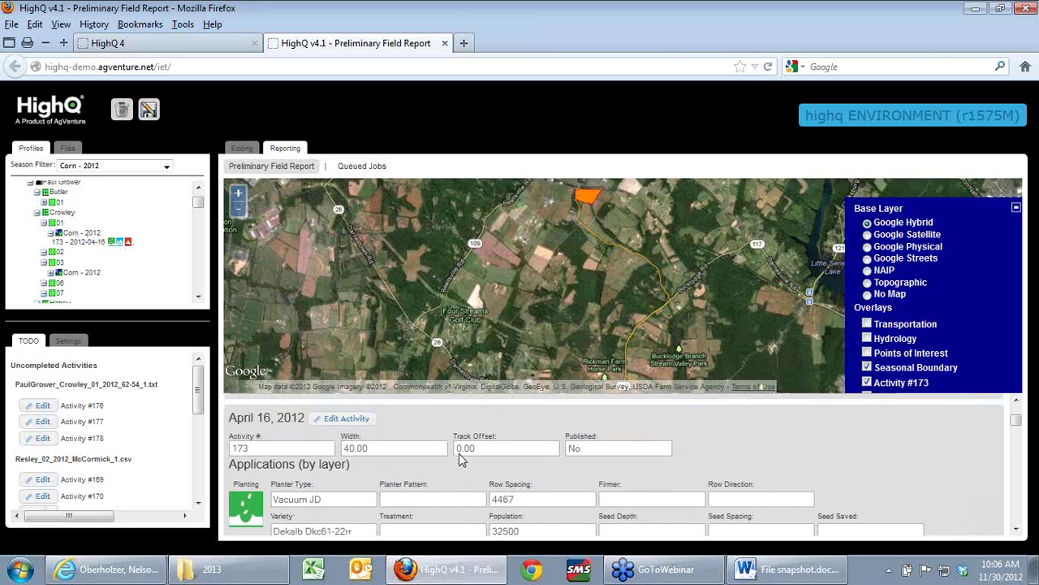
Open activity #173 for editing from the field report, set its width to 35 and save the activity
click(342, 419)
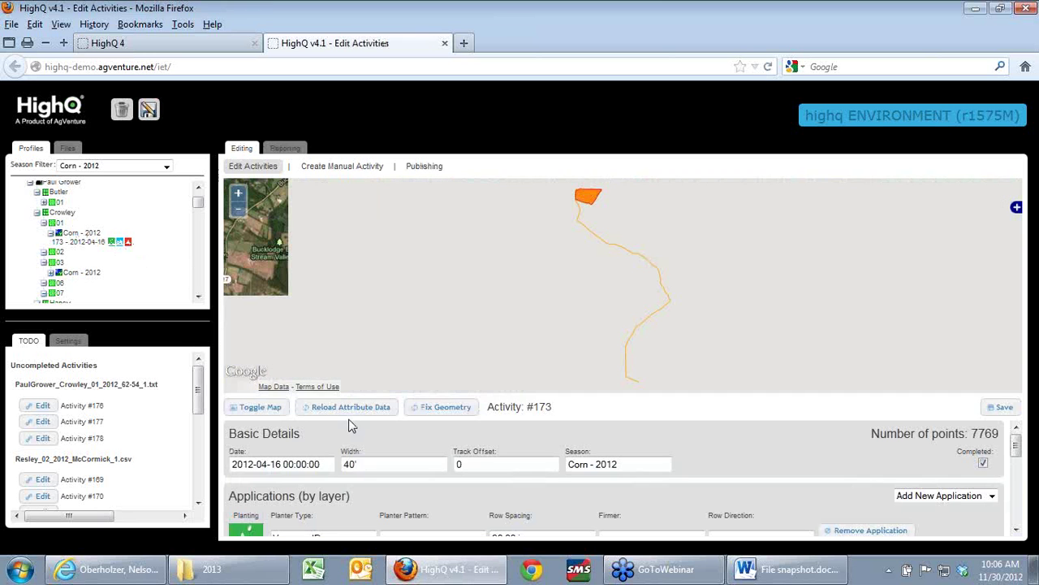
drag(371, 463, 308, 462)
text(35)
click(833, 462)
click(995, 408)
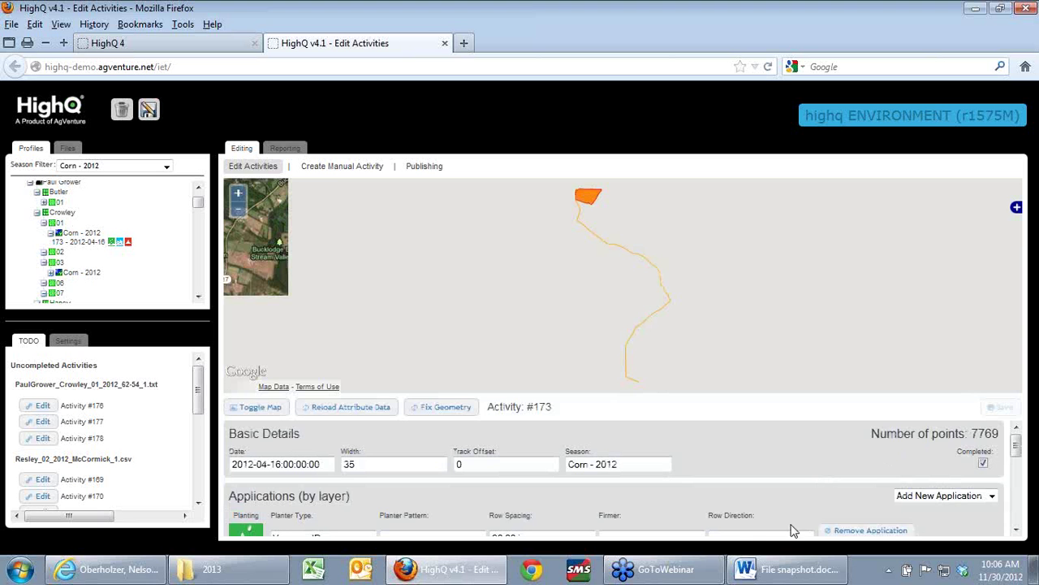
Open the publishing page for Crowley / 01 from activity #173 and publish its Corn - 2012 seasonal boundary
scroll(779, 489, down, 10)
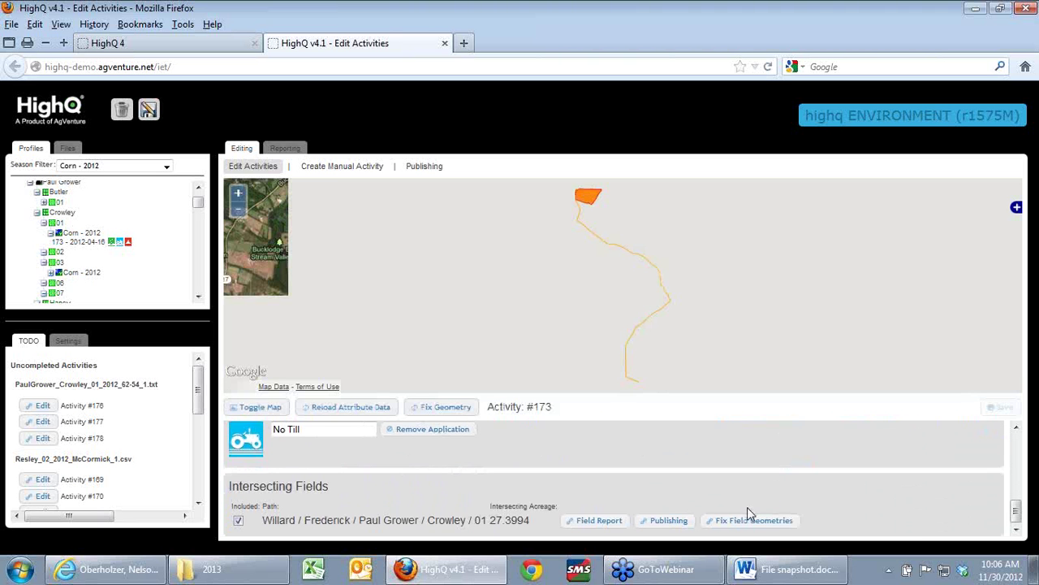
click(664, 521)
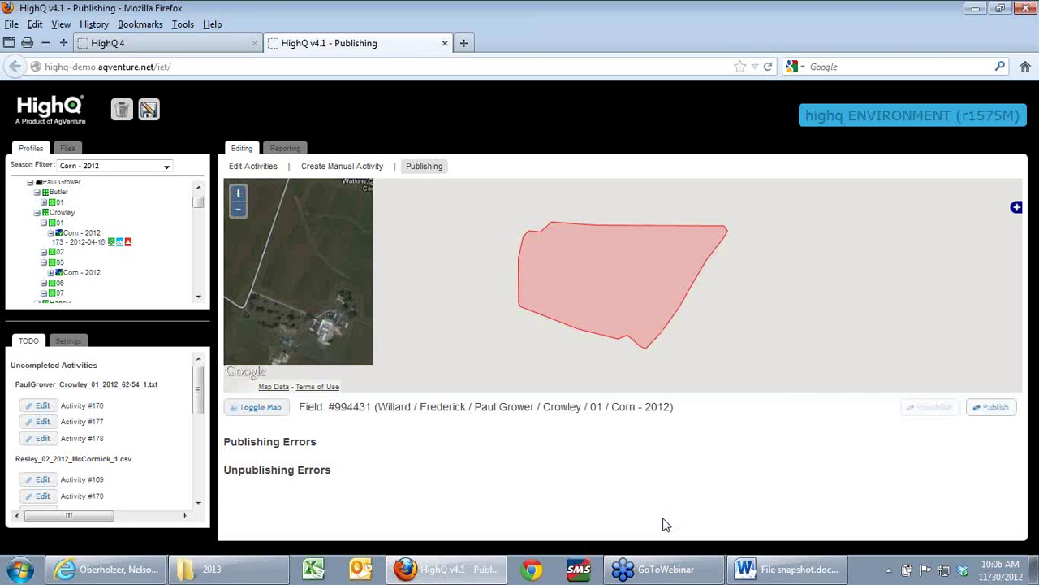
click(991, 407)
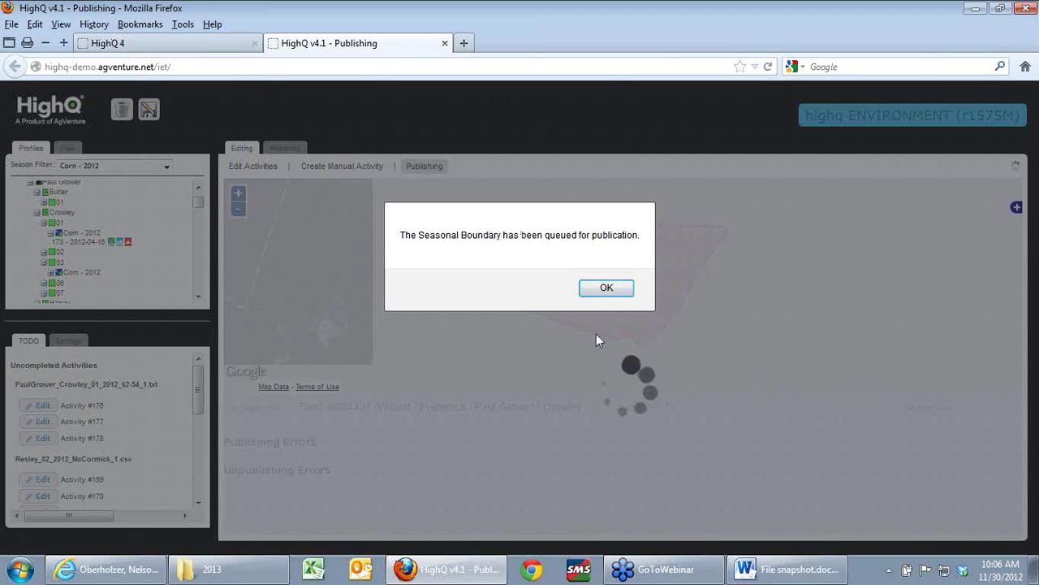
click(601, 291)
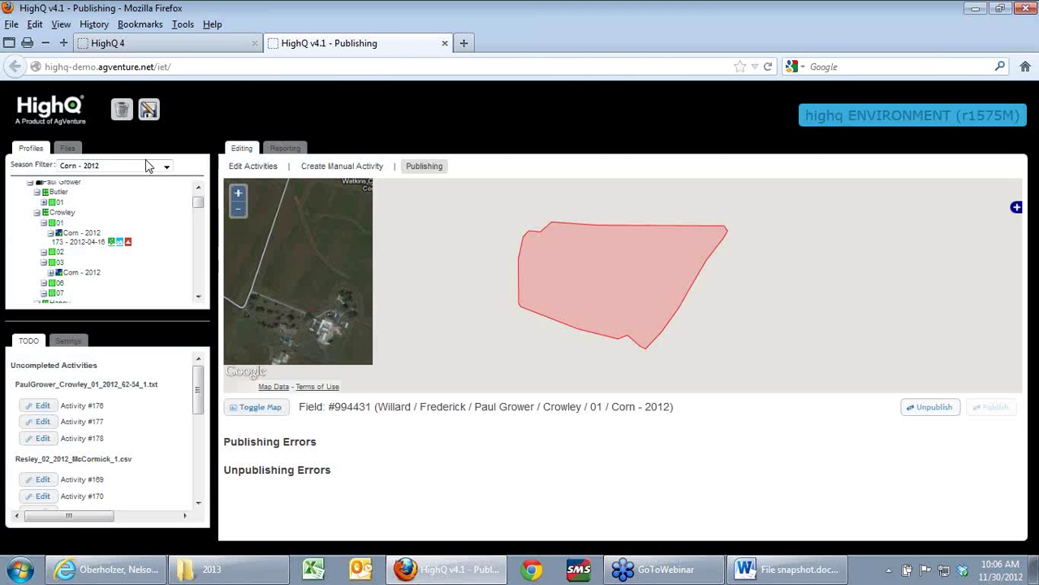
Look at the HighQ 4 page, the preliminary field report and activity #173, and return to the publishing page
click(187, 47)
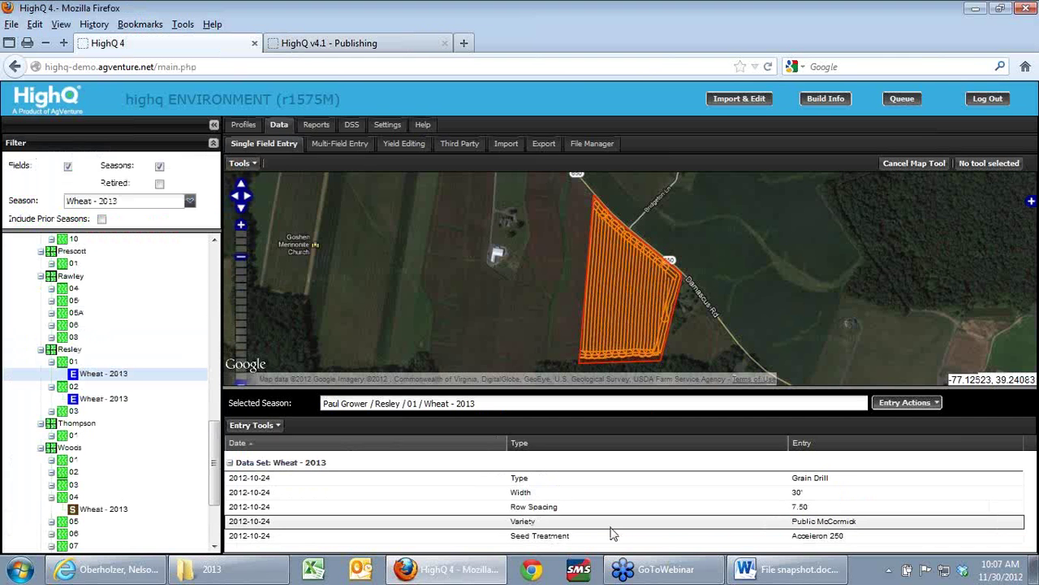
click(353, 47)
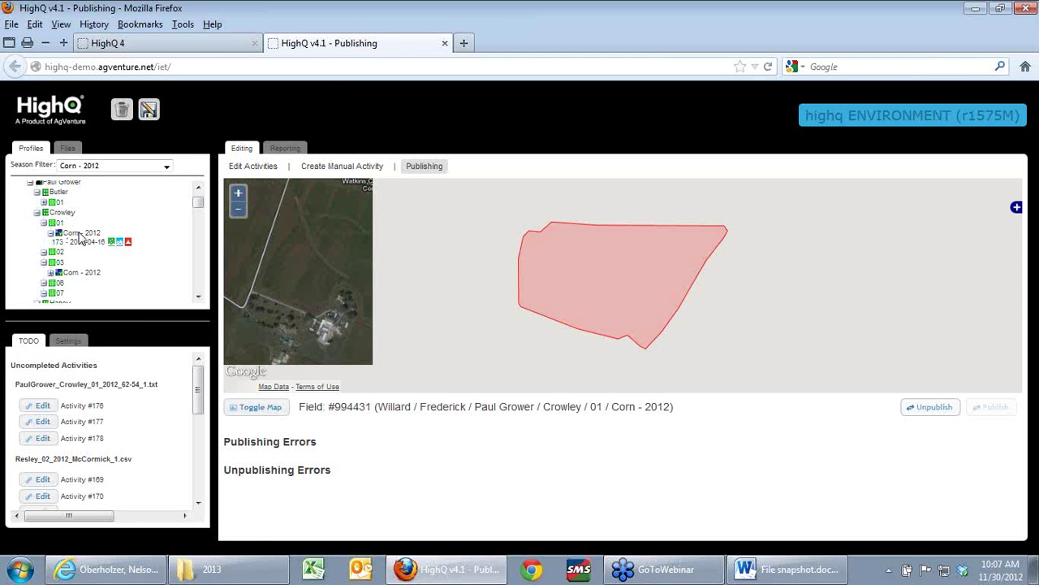
click(280, 149)
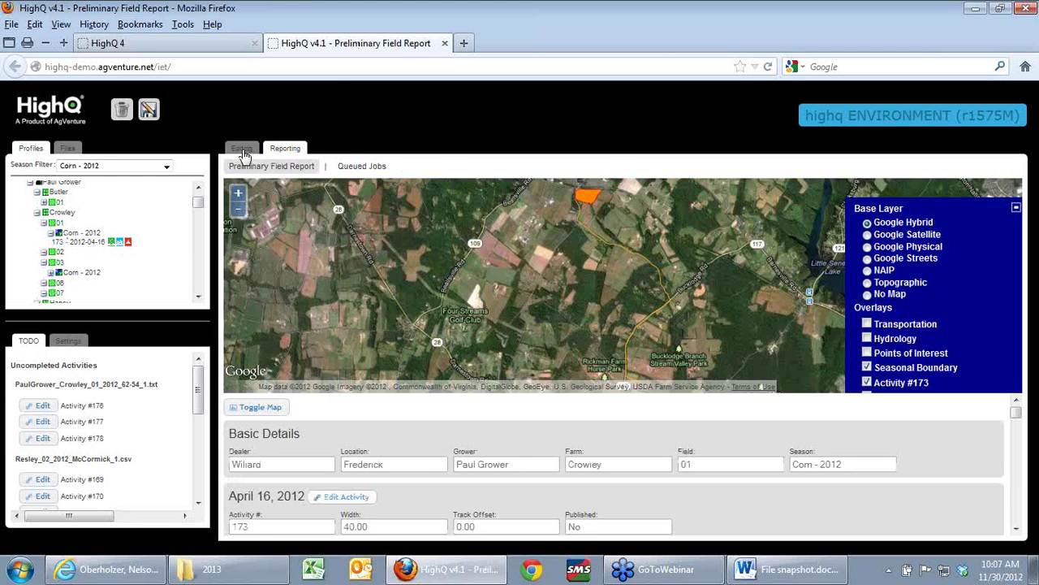
click(242, 149)
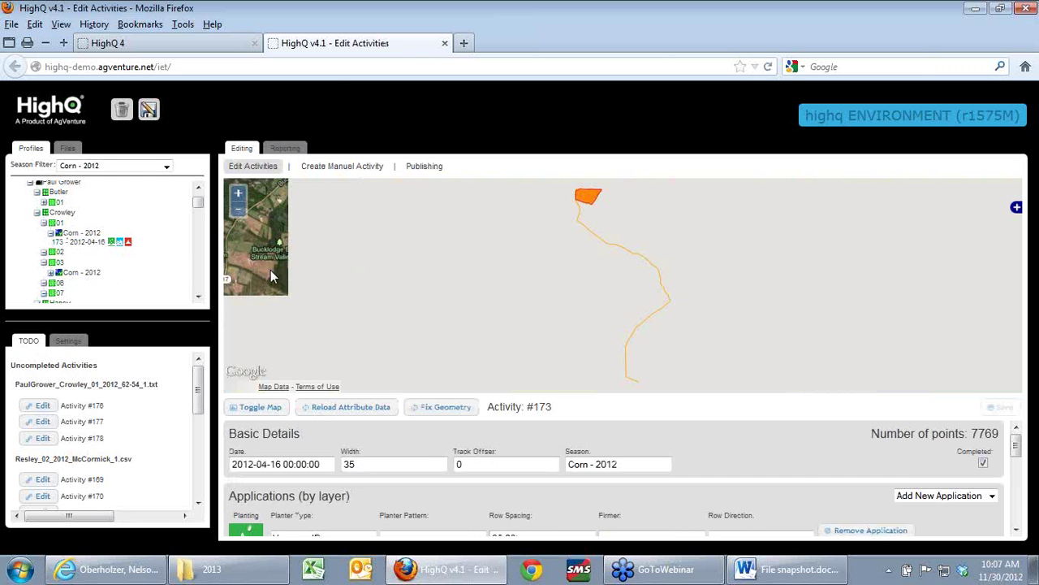
click(424, 166)
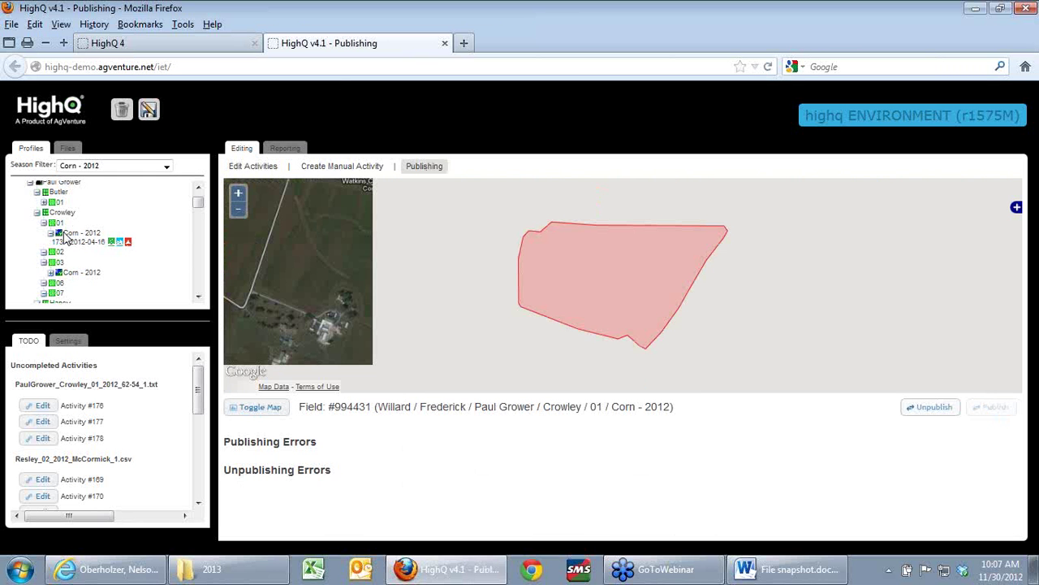
Refresh the publishing page by loading the Crowley / 03 and Crowley / 01 Corn - 2012 boundaries, and unpublish Crowley / 01
drag(65, 274, 485, 279)
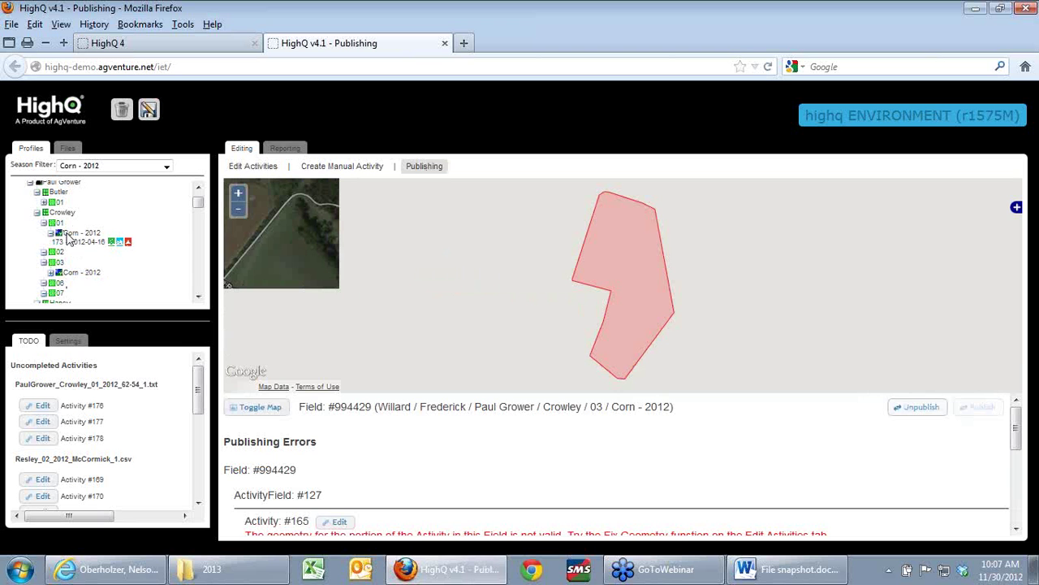
drag(67, 237, 545, 305)
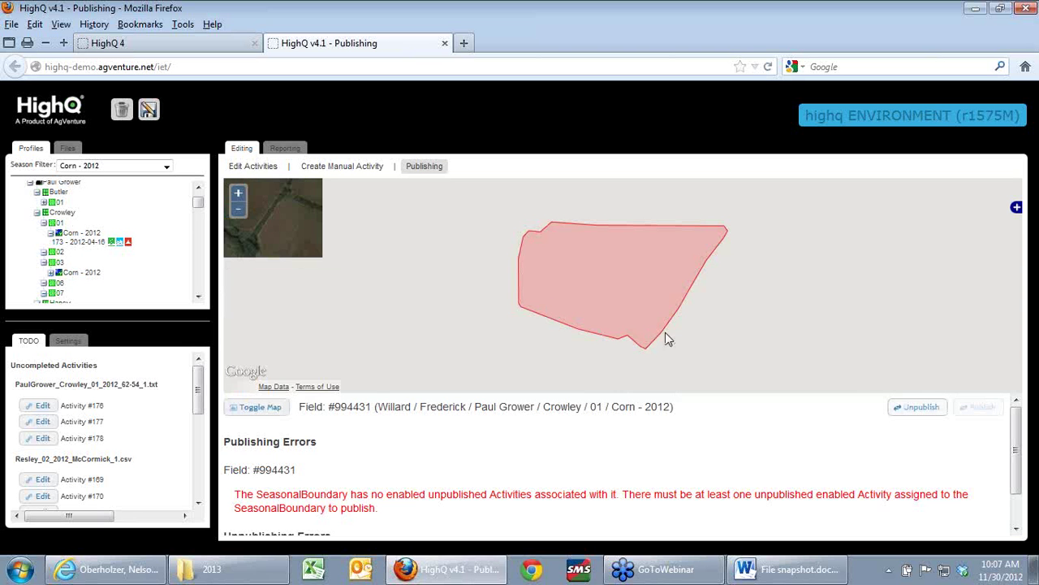
click(921, 407)
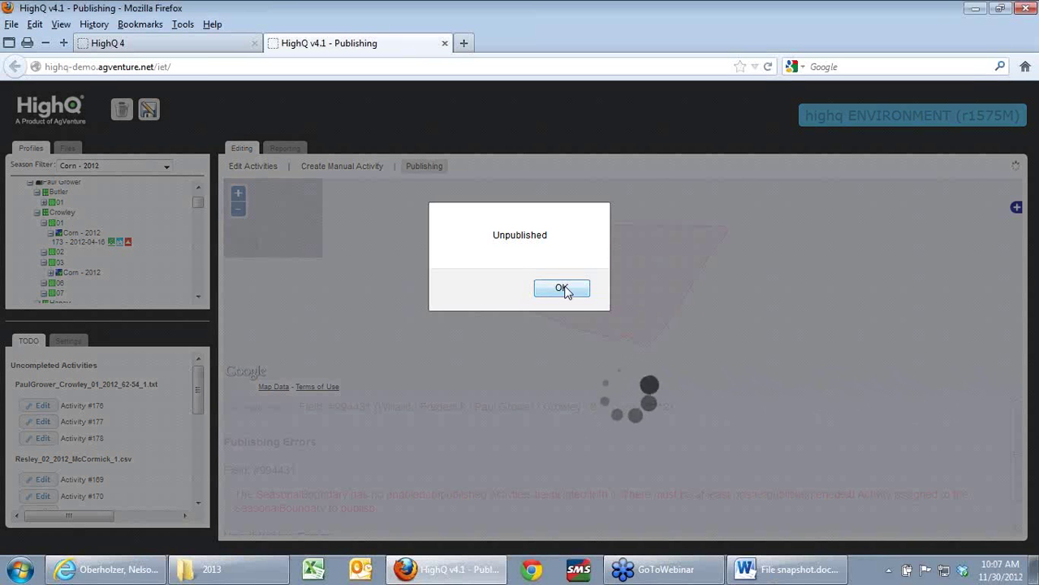
click(559, 287)
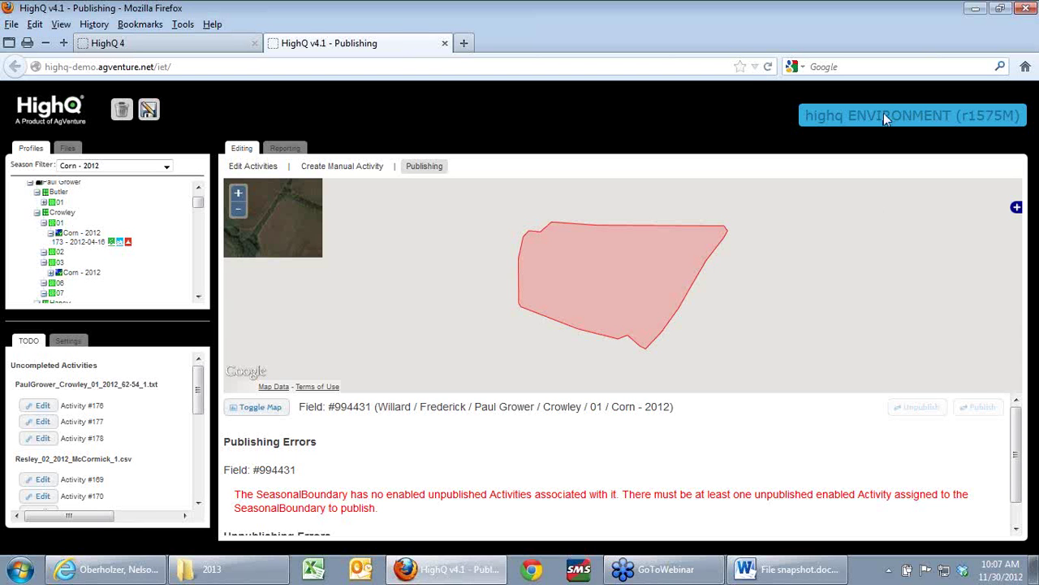
Start a manual activity and load the Corn - 2012 boundary of the Haney / 01 field onto its map
click(342, 168)
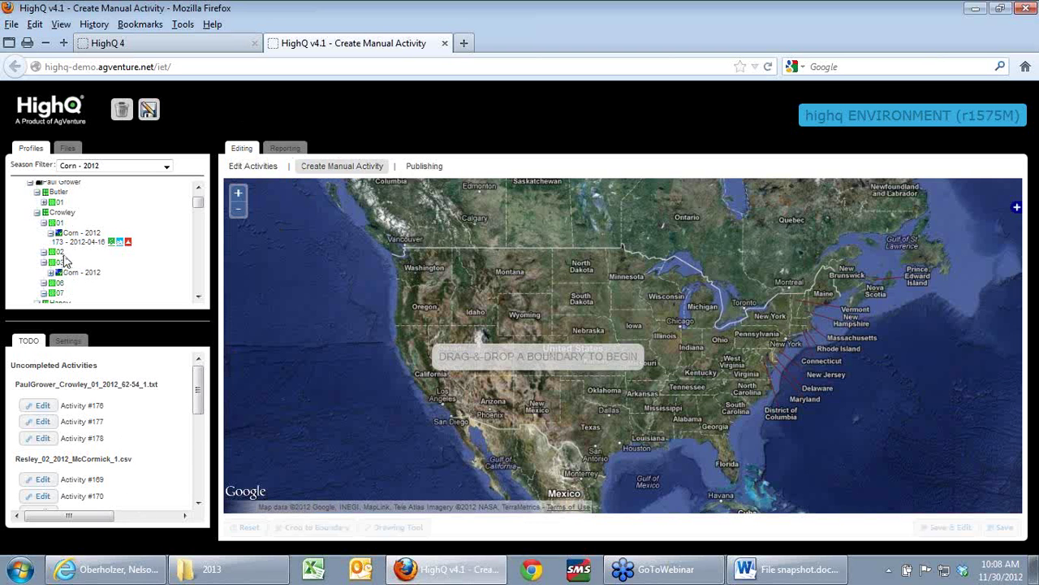
click(198, 296)
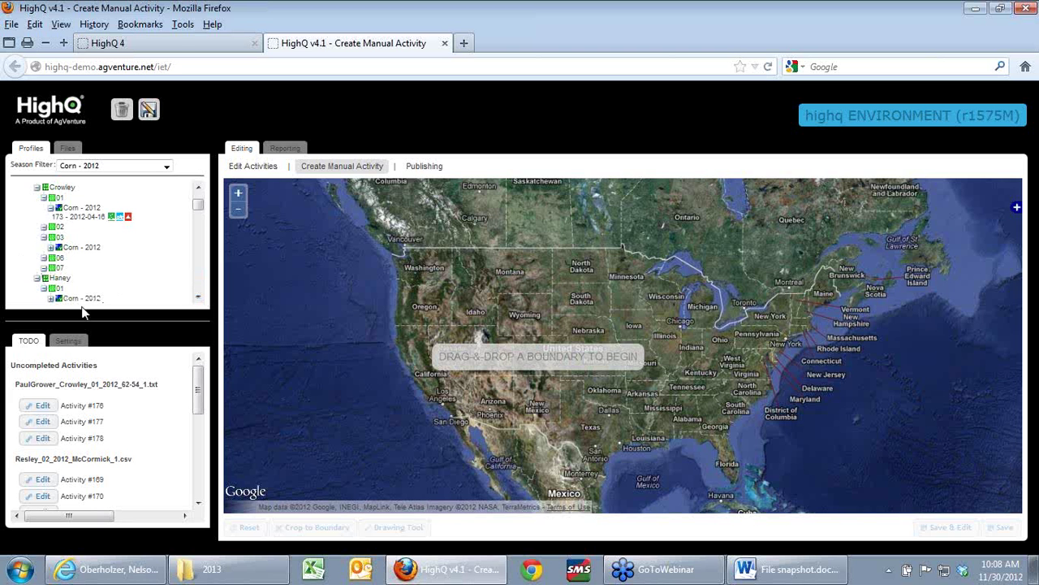
drag(68, 298, 611, 301)
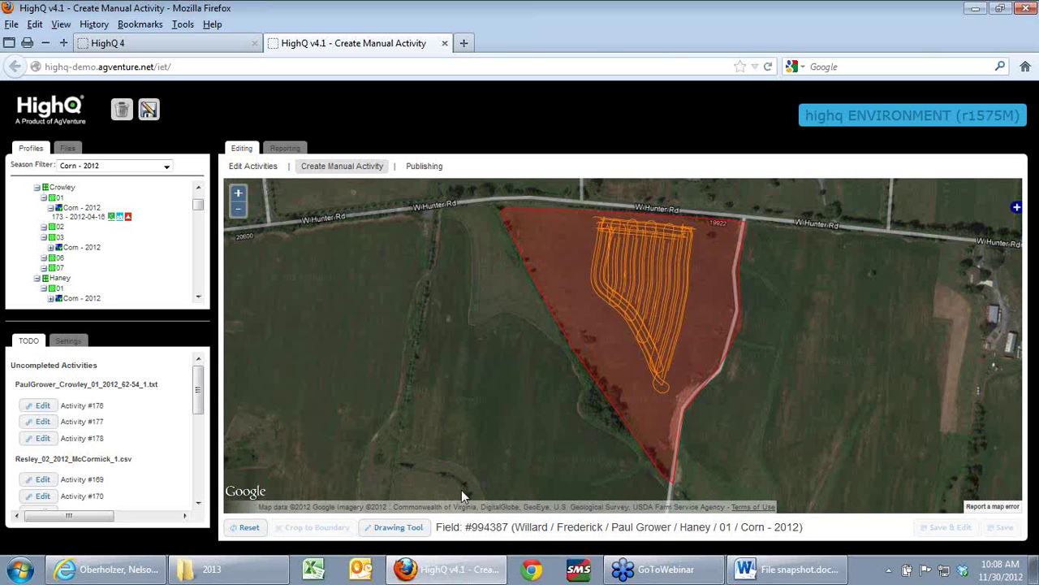
Draw a six-point polygon around the whole Haney / 01 boundary with the drawing tool, slightly outside the field's edges
click(406, 528)
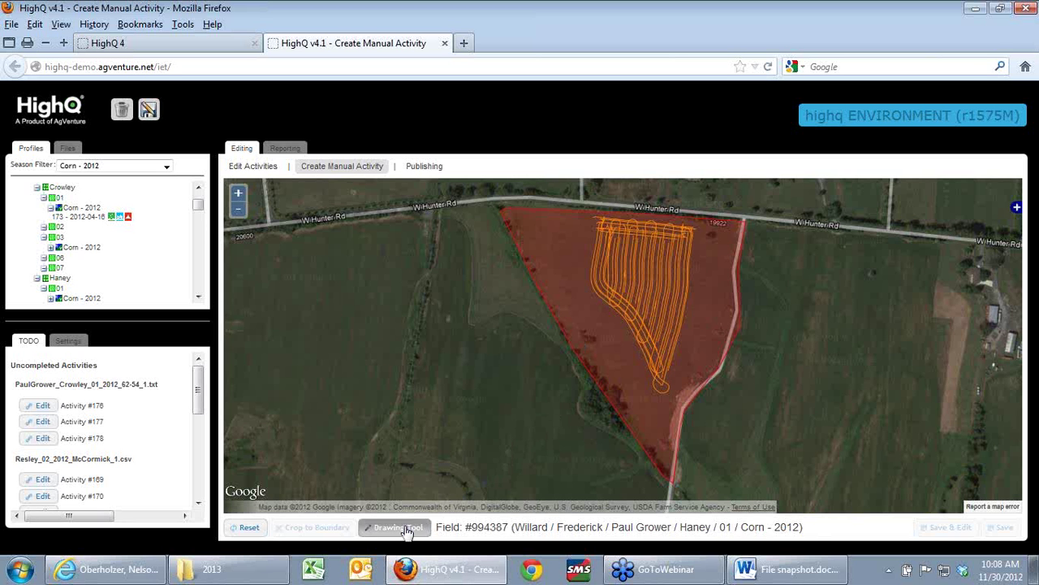
click(499, 197)
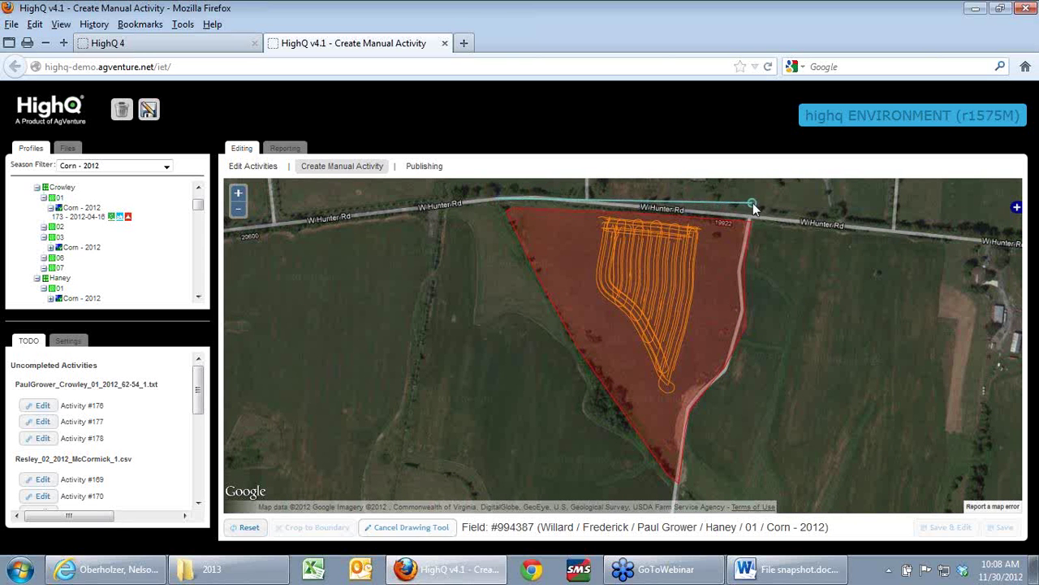
click(752, 203)
click(748, 380)
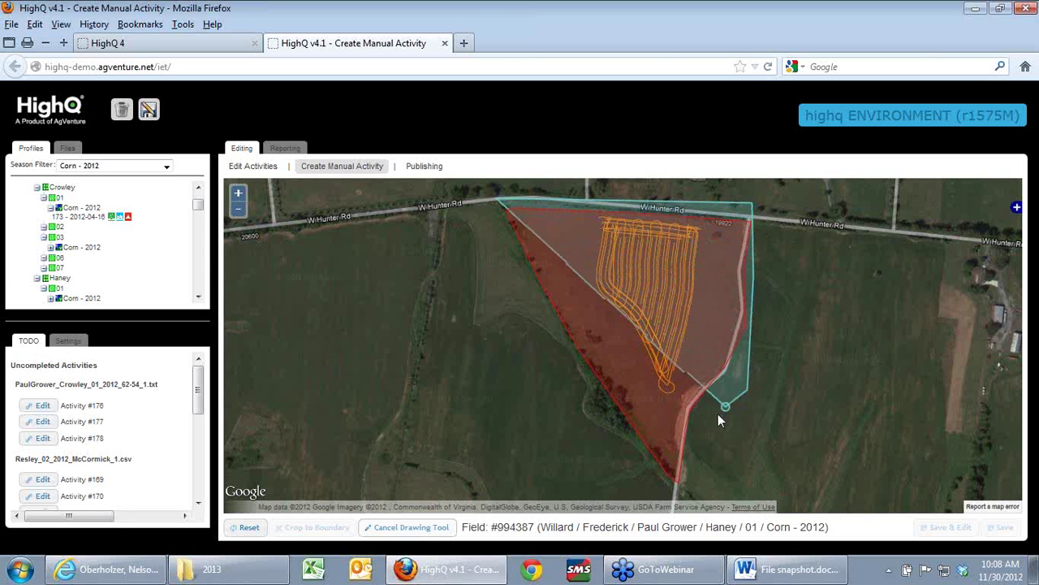
click(683, 489)
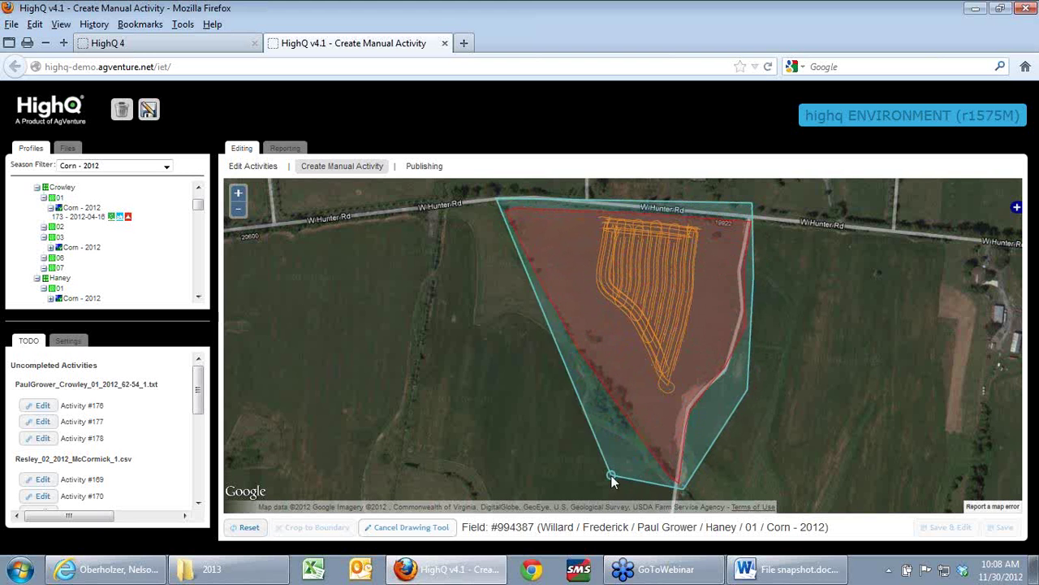
click(611, 476)
double_click(513, 320)
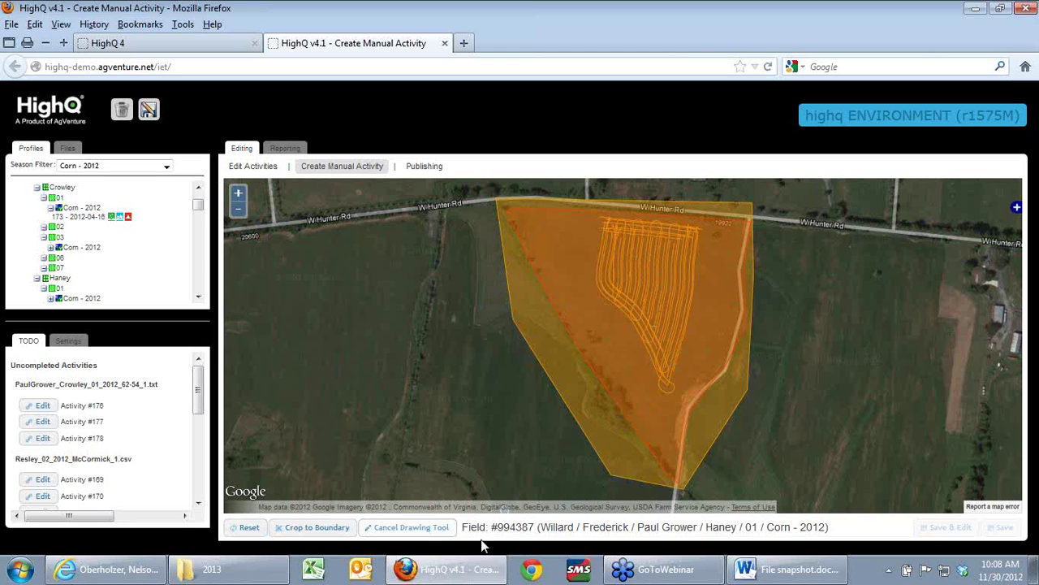
Crop the drawn polygon to the Haney / 01 field boundary and reset the map
click(317, 526)
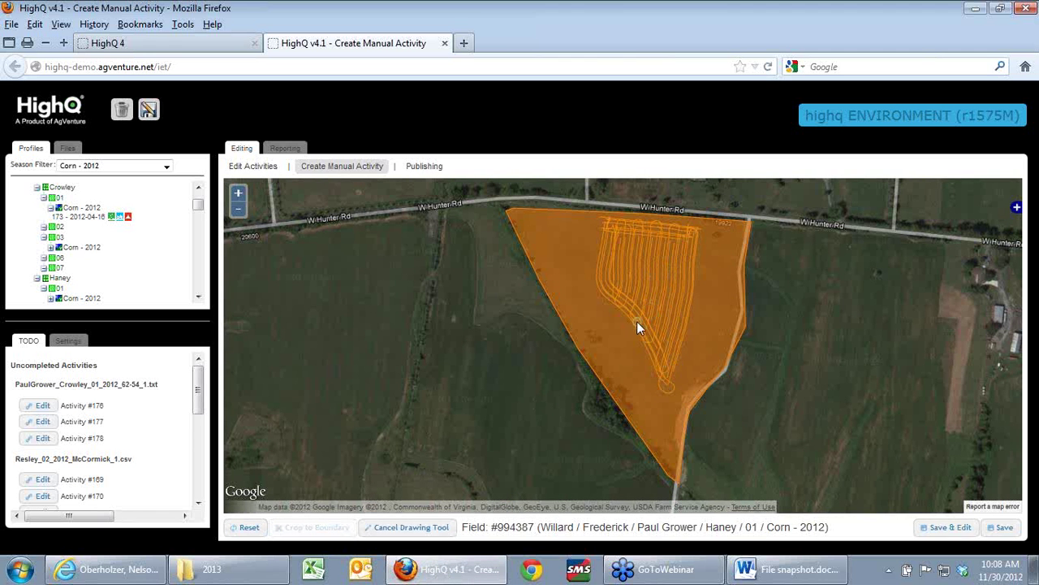
click(246, 529)
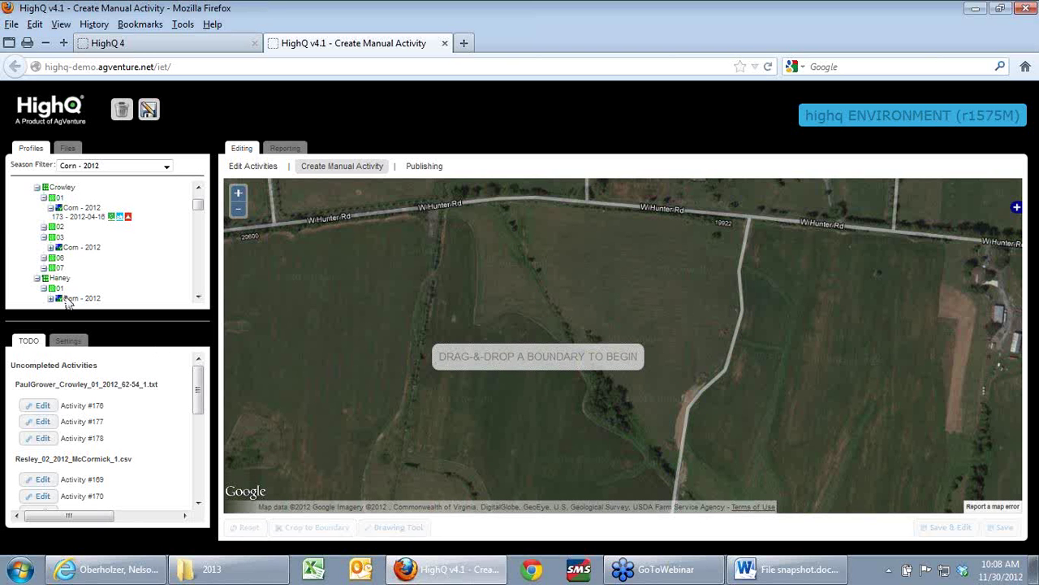
Load the Haney / 01 Corn - 2012 boundary and draw a six-point polygon closely around the tractor passes inside the field
drag(68, 301, 680, 281)
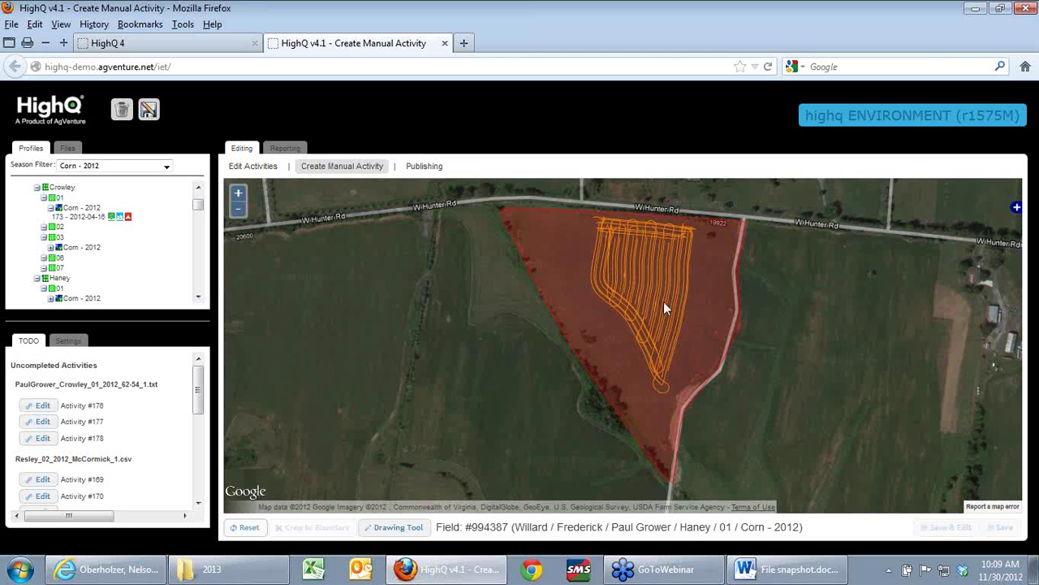
click(395, 529)
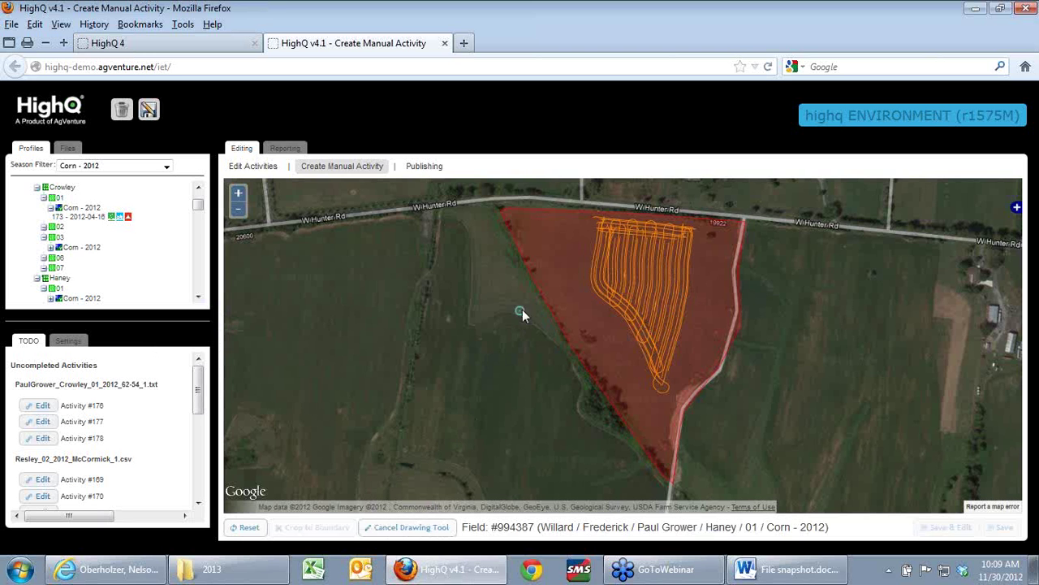
click(590, 216)
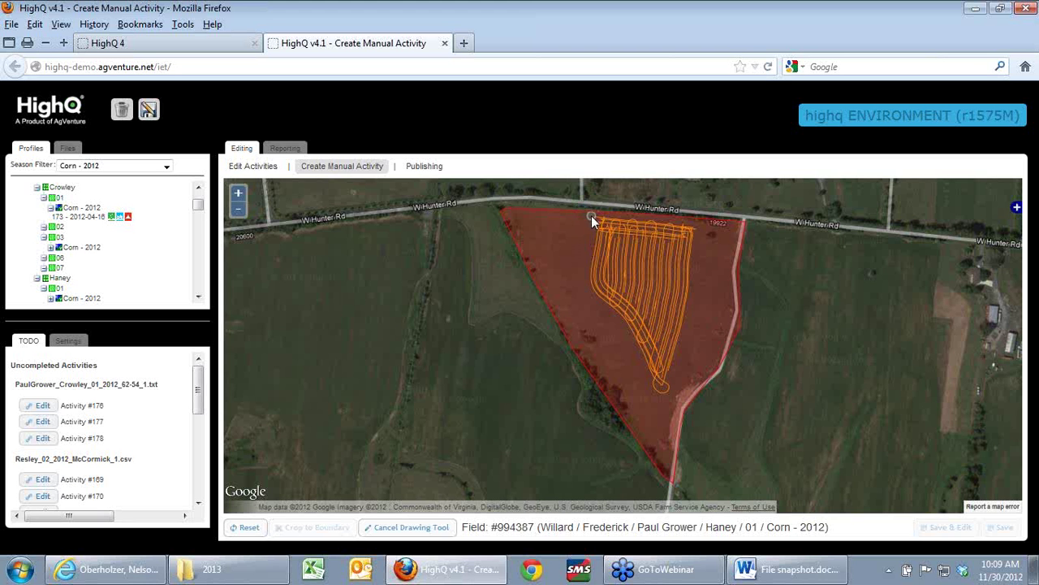
click(702, 227)
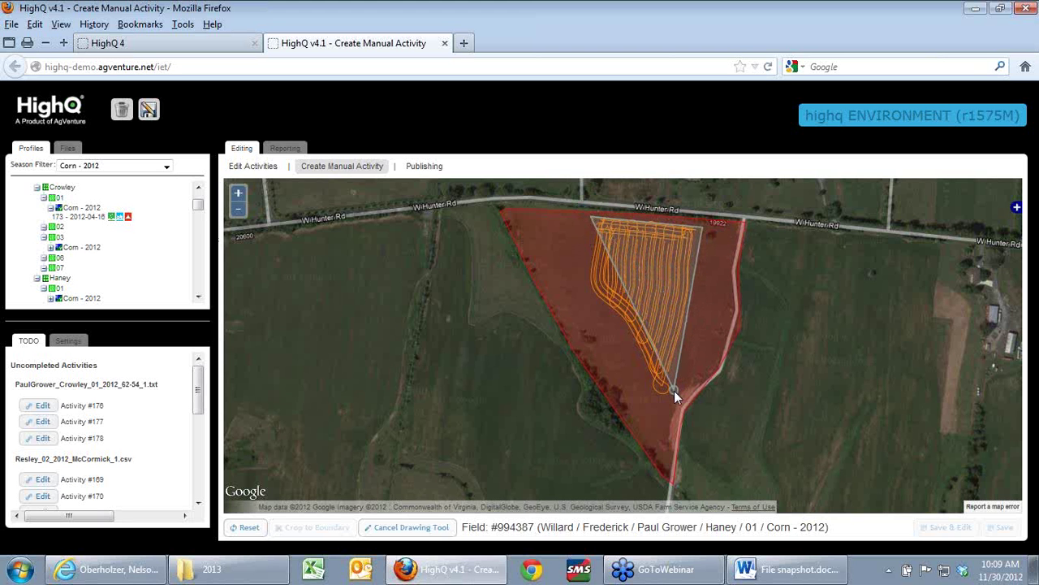
click(673, 390)
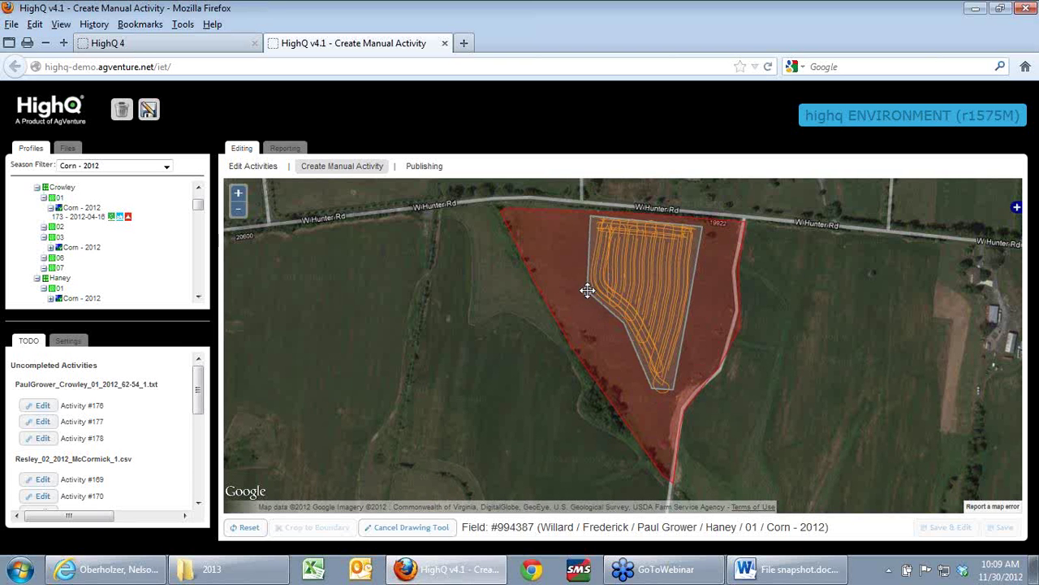
double_click(587, 290)
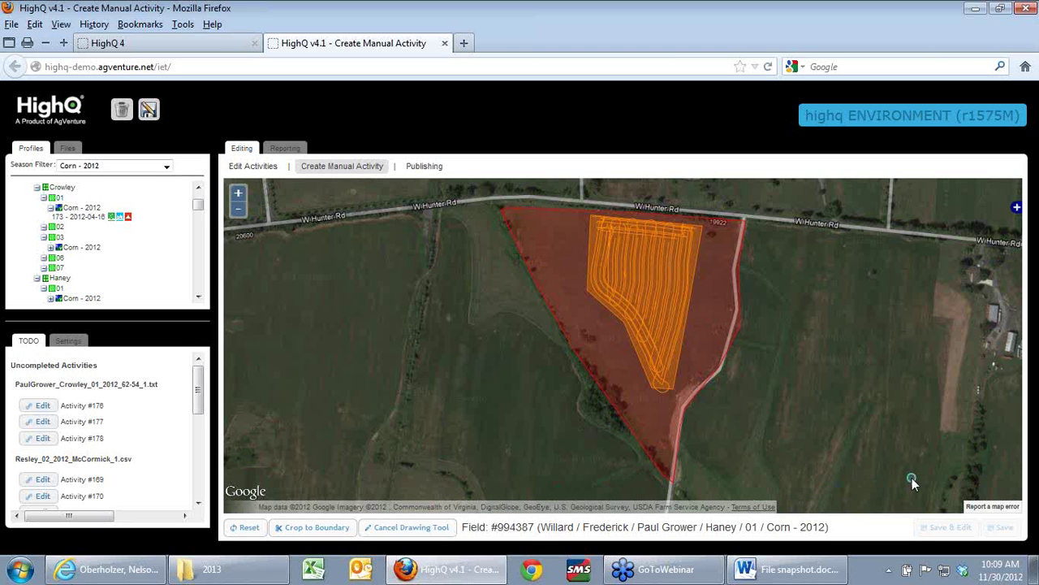
click(414, 529)
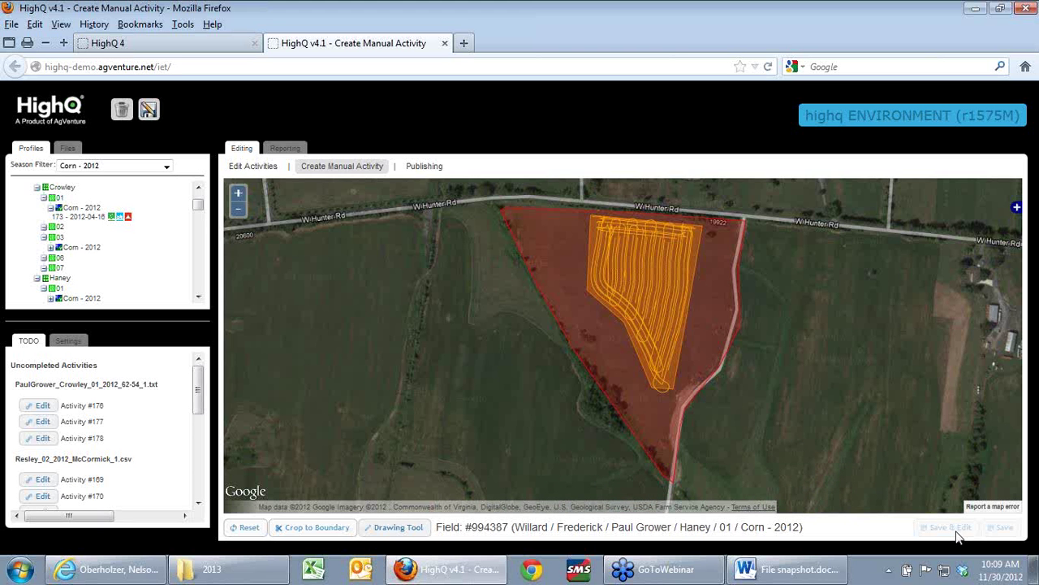
Crop the polygon to the field boundary and save the manual activity, opening it for editing
click(315, 528)
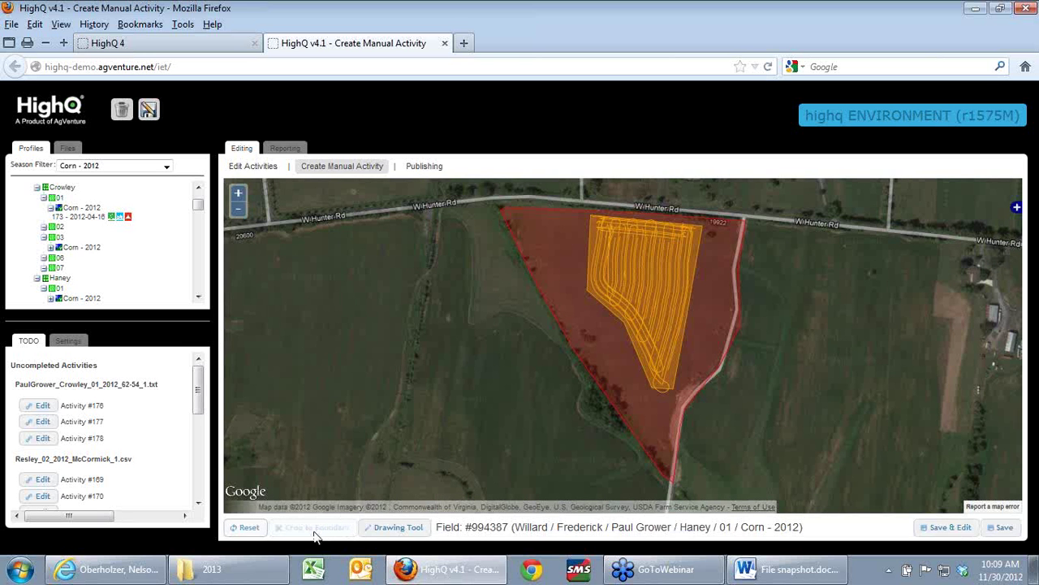
click(949, 529)
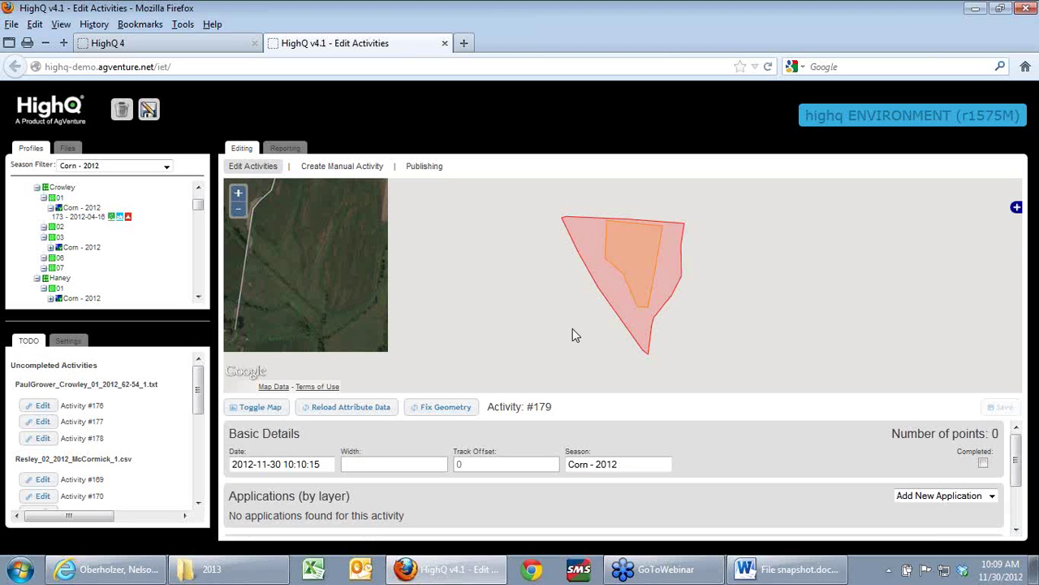
Hide the map and add a Till application of type No Till to the manual activity
click(446, 407)
click(260, 407)
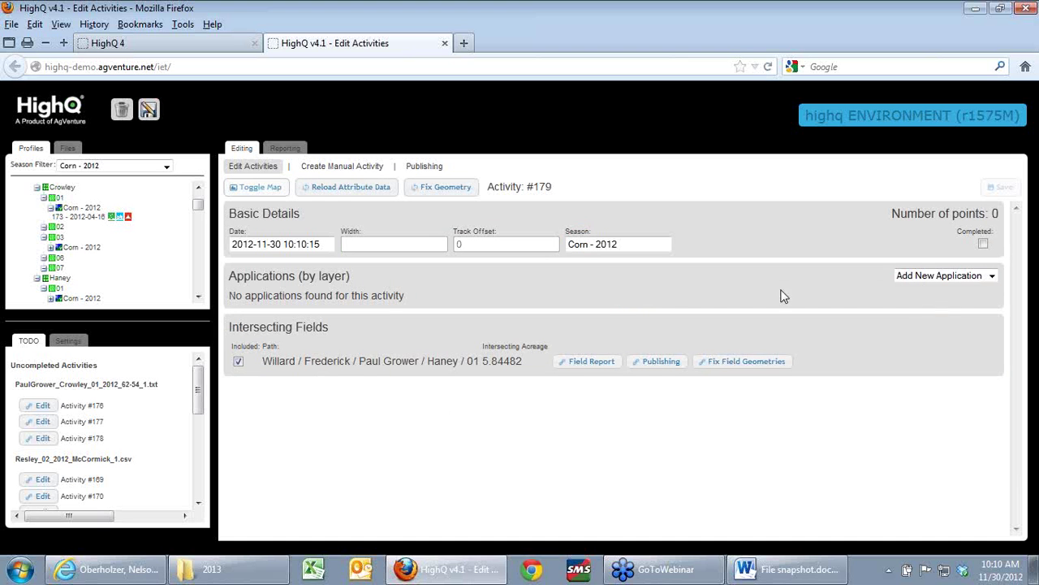
click(992, 278)
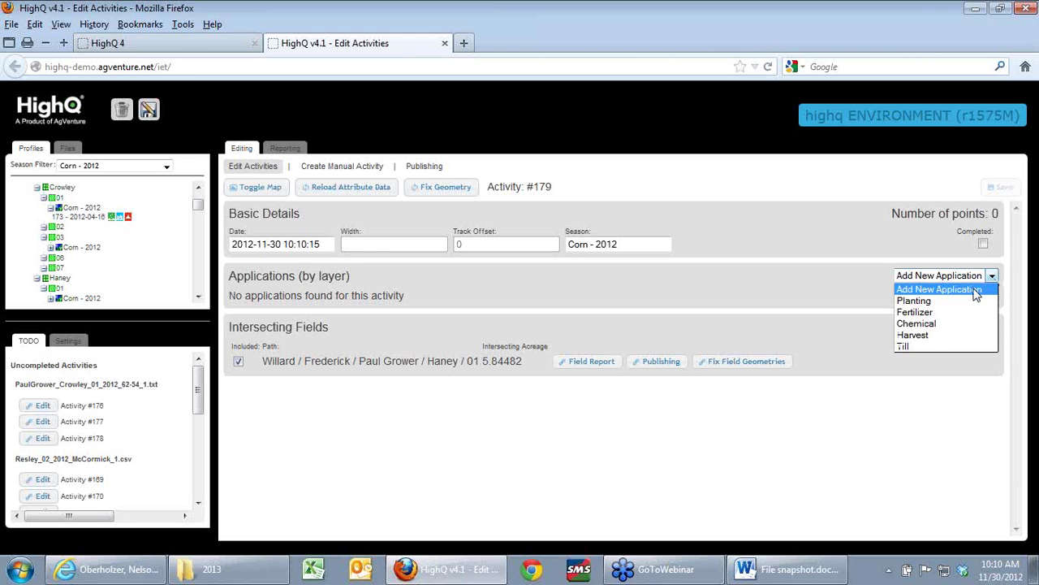
click(911, 348)
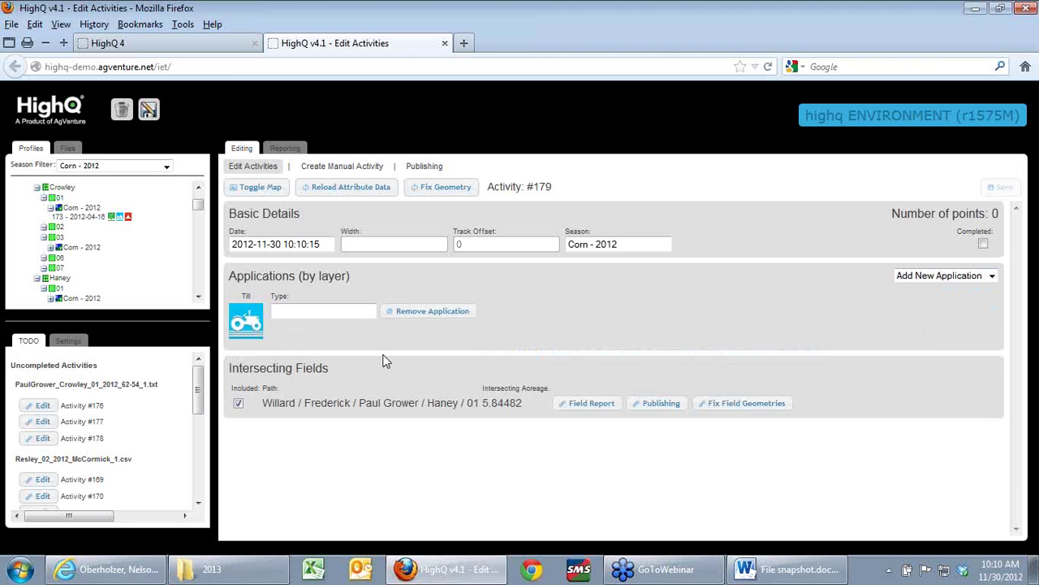
click(295, 310)
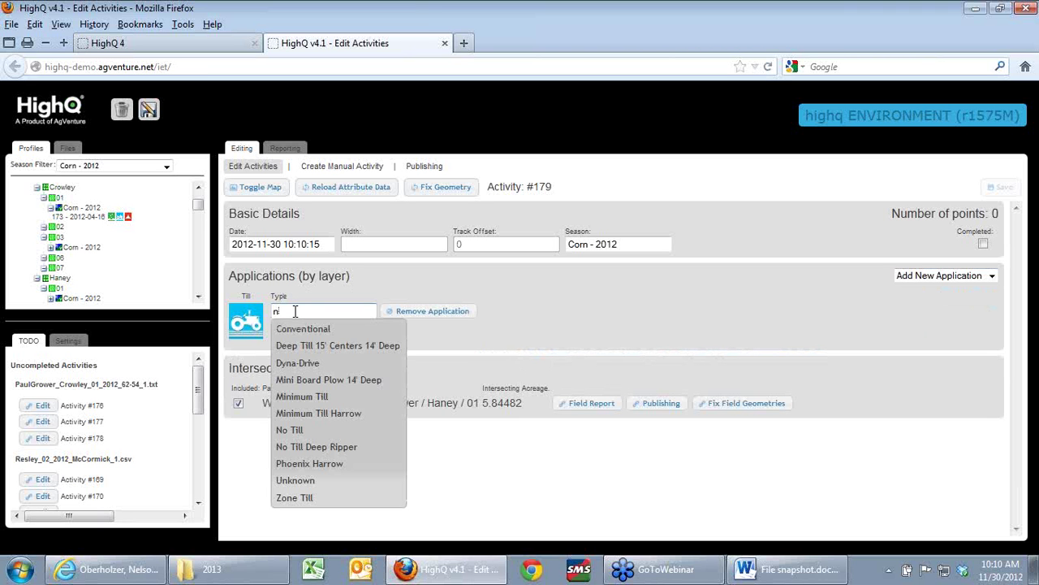
click(316, 438)
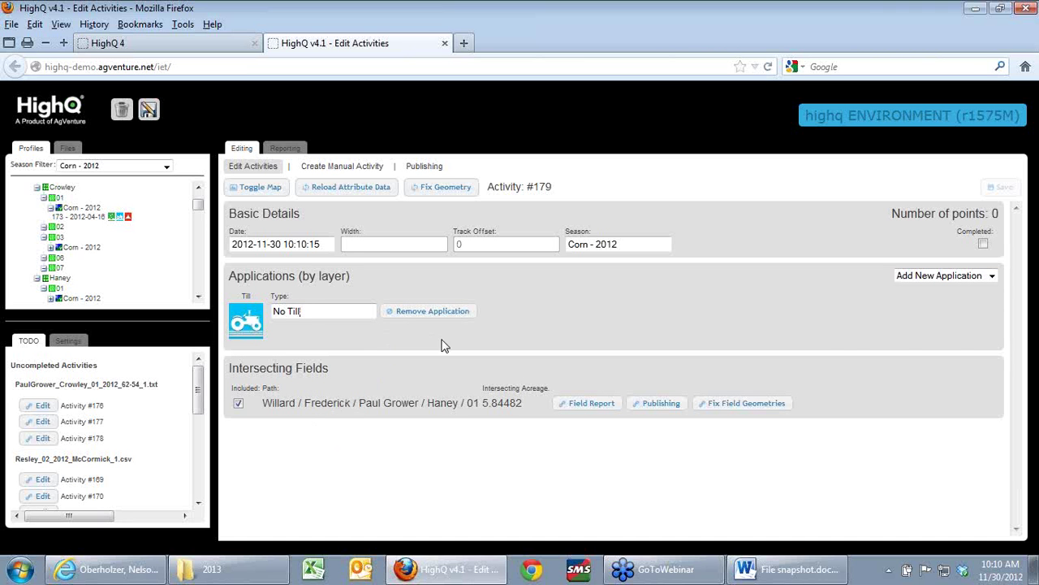
Add a Harvest application with a dry yield override of 170 and save the activity
click(990, 277)
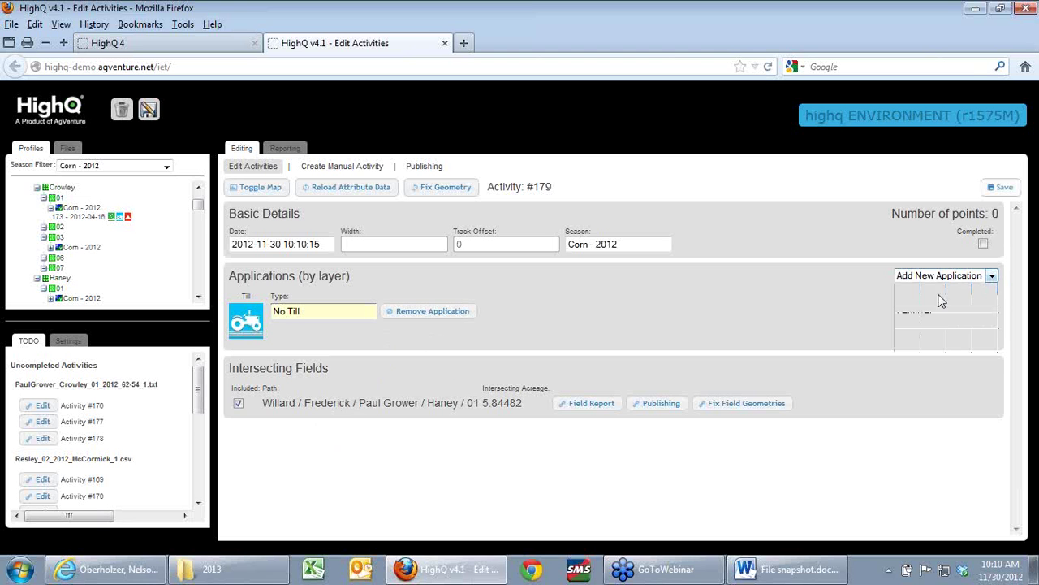
click(849, 289)
click(991, 277)
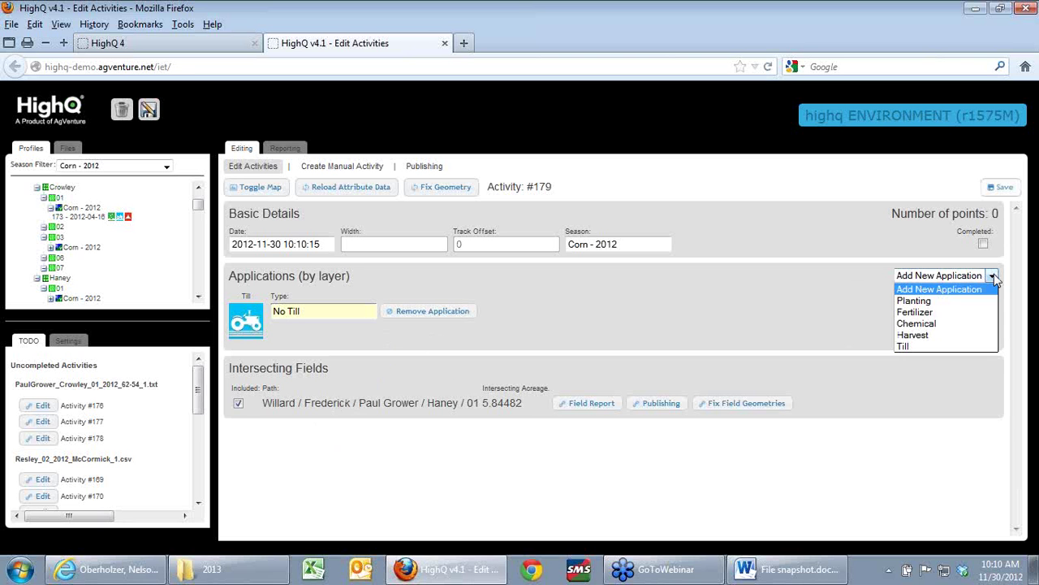
click(954, 336)
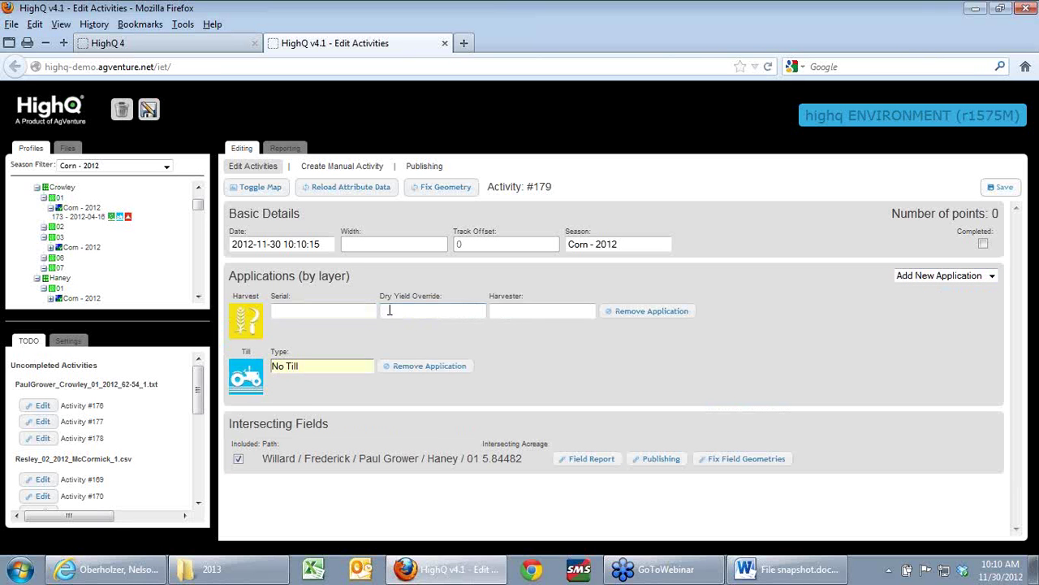
click(414, 312)
text(1)
text(70)
click(711, 388)
click(992, 189)
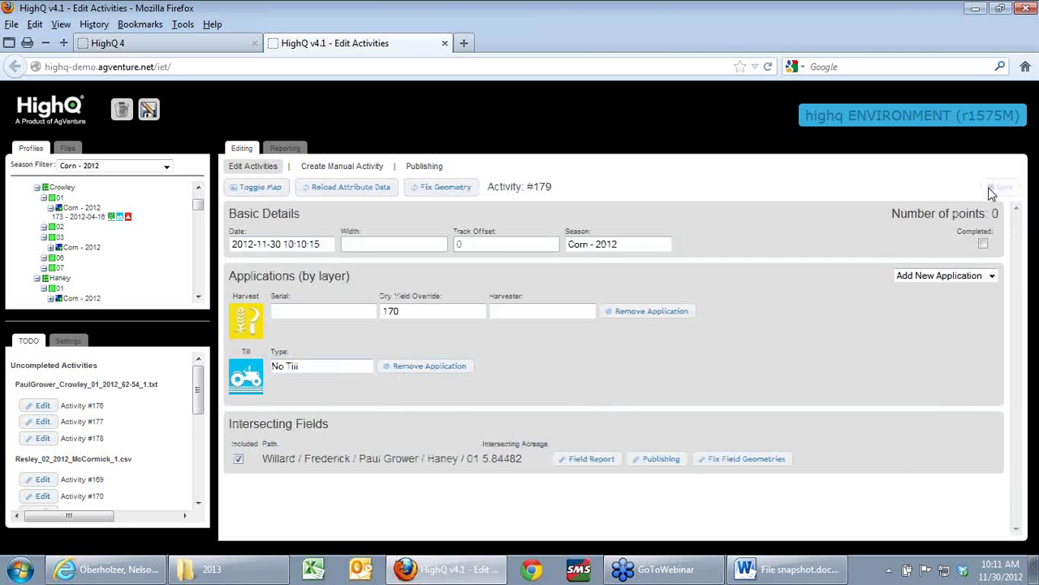
Open the Haney / 01 preliminary field report with its map hidden and read all activities down to the November 30, 2012 manual entry
click(405, 308)
click(585, 457)
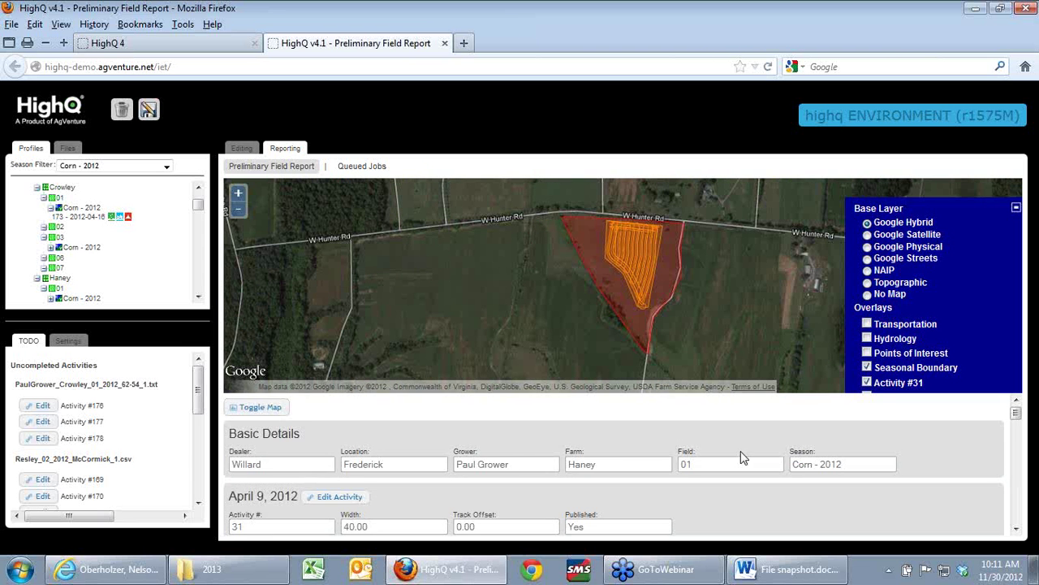
scroll(741, 458, down, 3)
scroll(741, 457, up, 3)
click(268, 407)
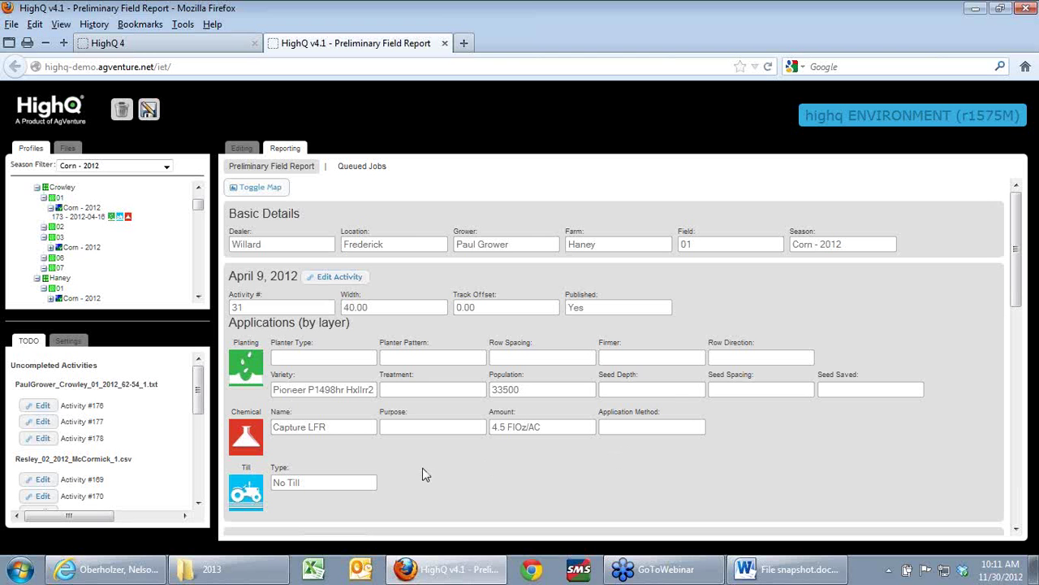
scroll(735, 465, down, 2)
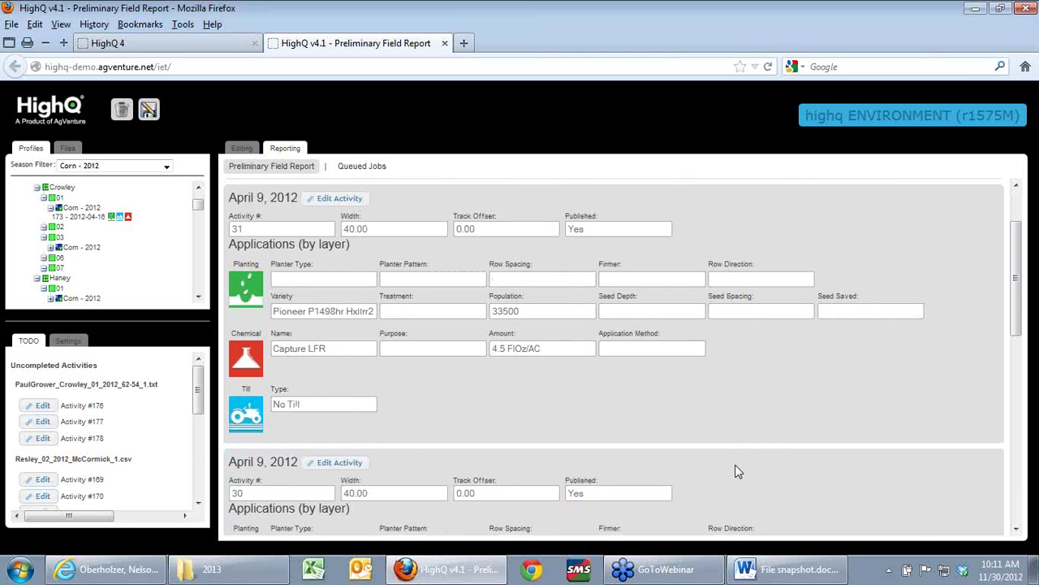
scroll(735, 466, down, 3)
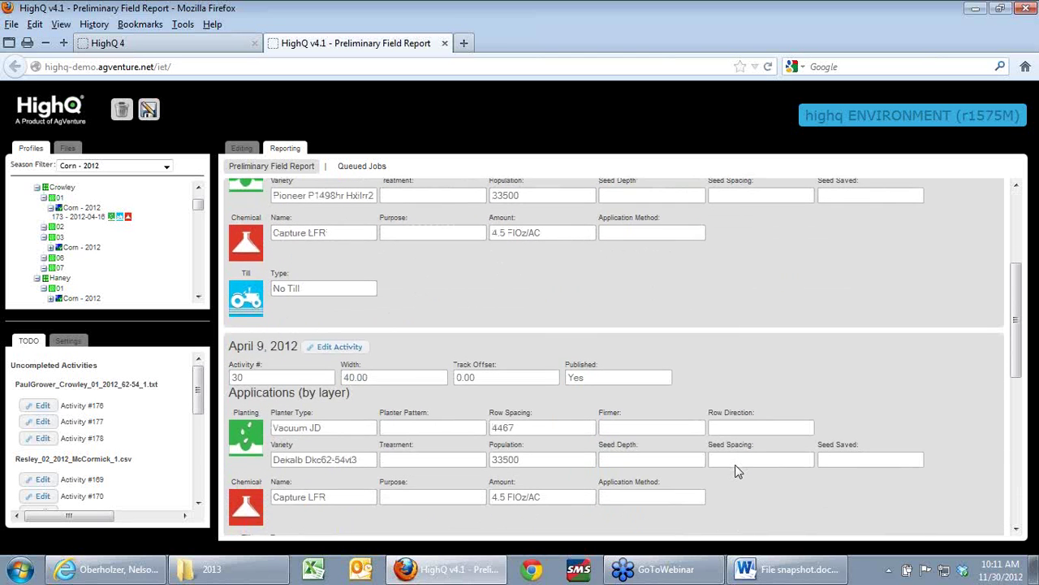
scroll(737, 471, down, 6)
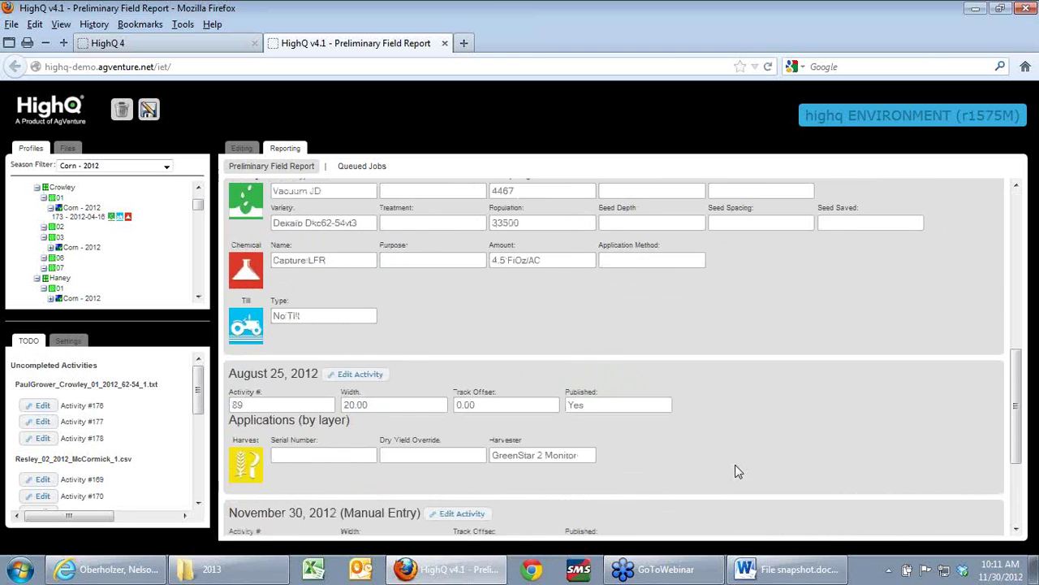
scroll(738, 471, down, 2)
scroll(739, 365, down, 1)
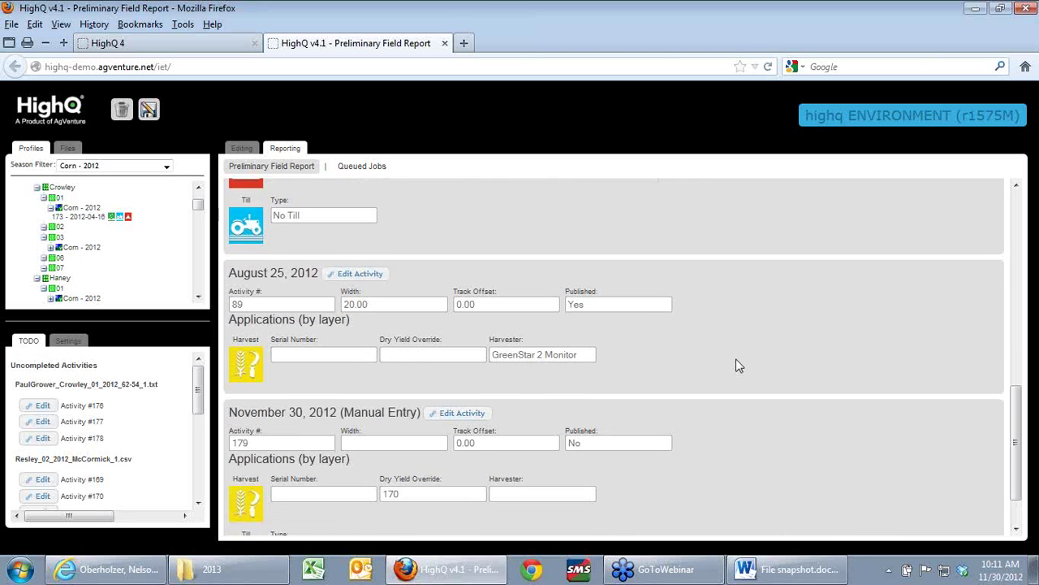
scroll(739, 365, down, 2)
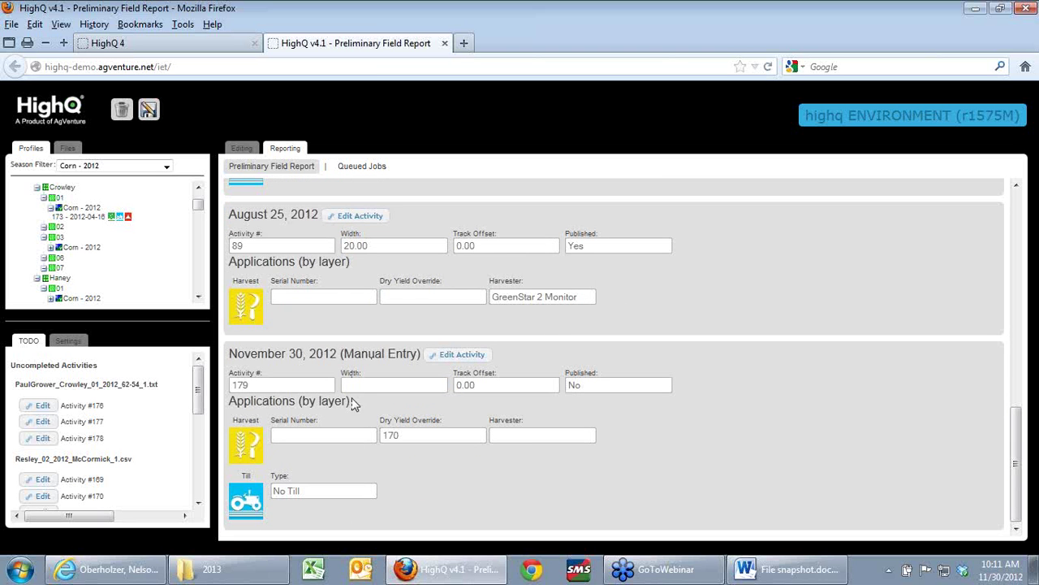
scroll(892, 350, up, 5)
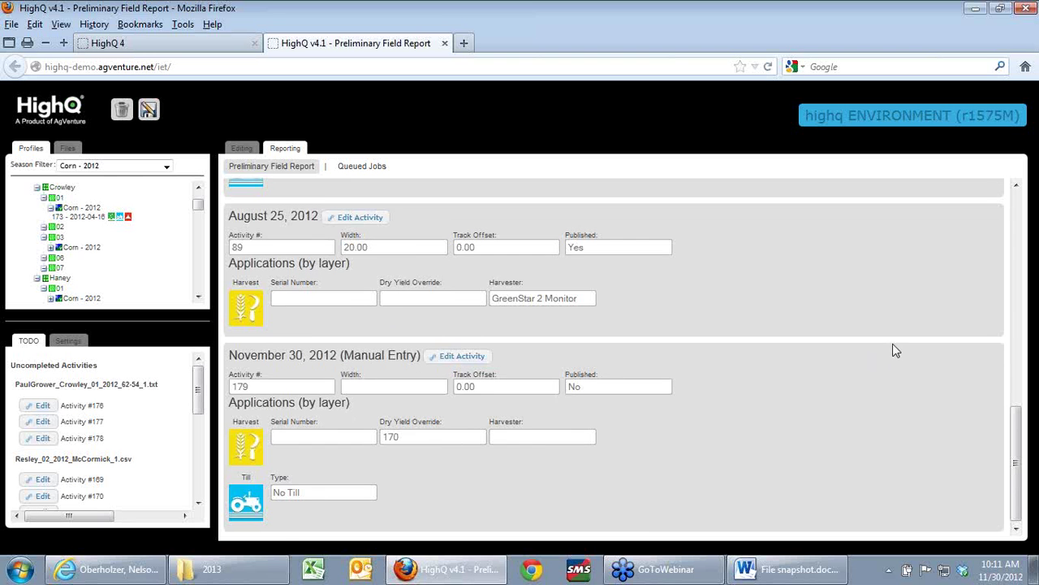
scroll(892, 350, up, 6)
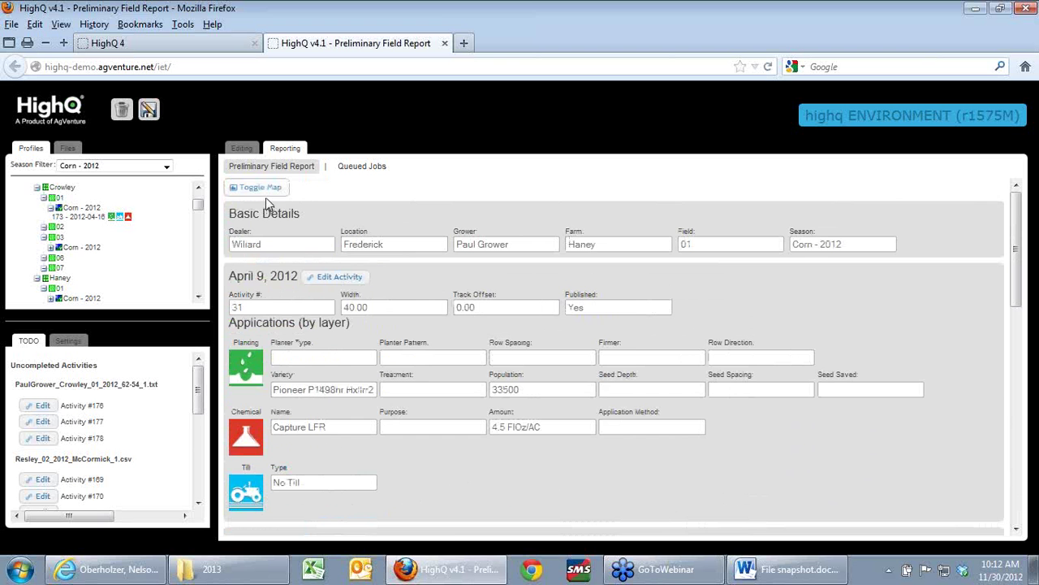
Show the report's map again and review the Haney / 01 activities alongside it
click(280, 188)
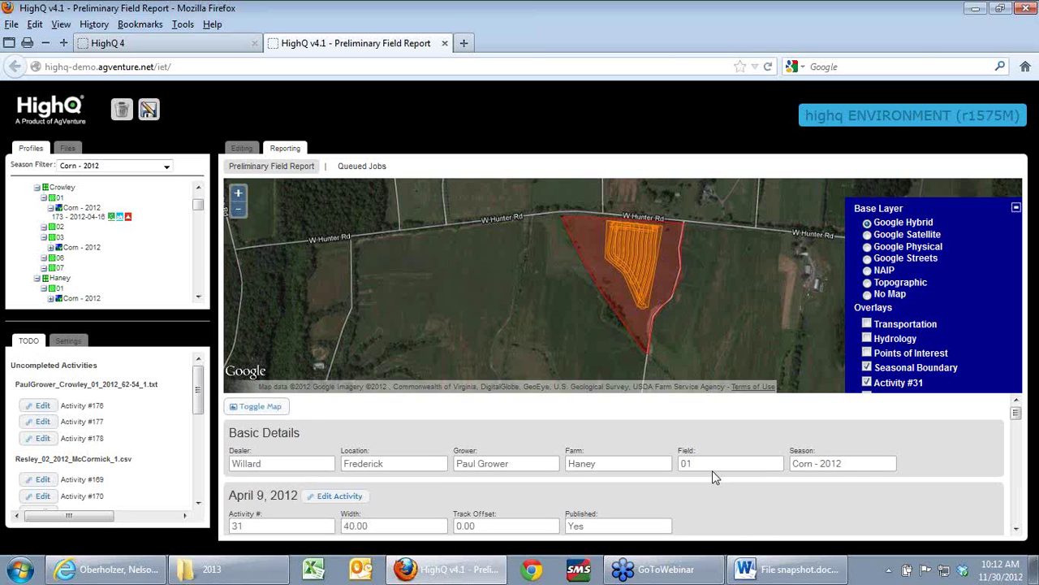
scroll(712, 477, down, 5)
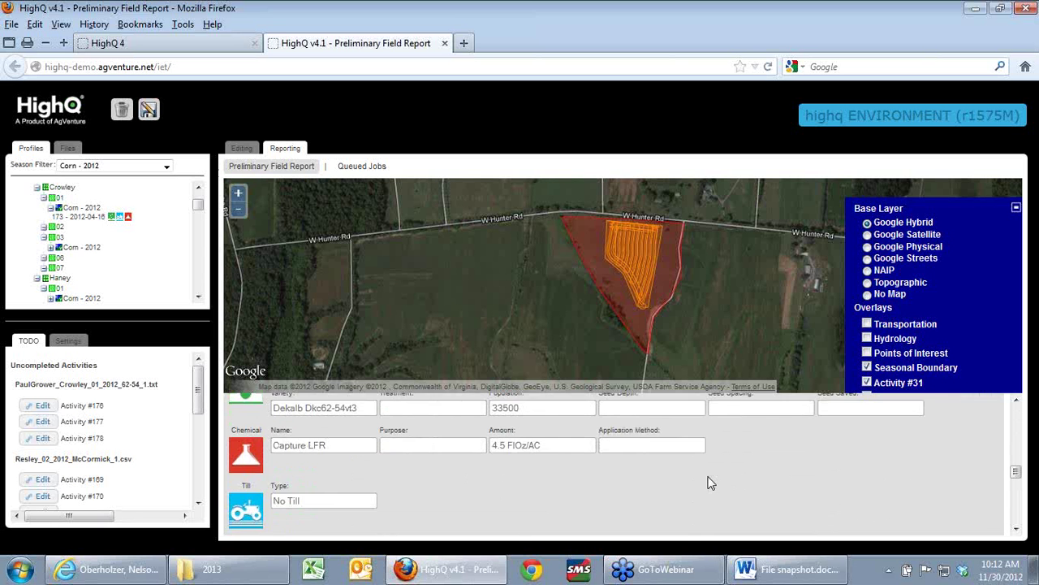
scroll(706, 483, down, 10)
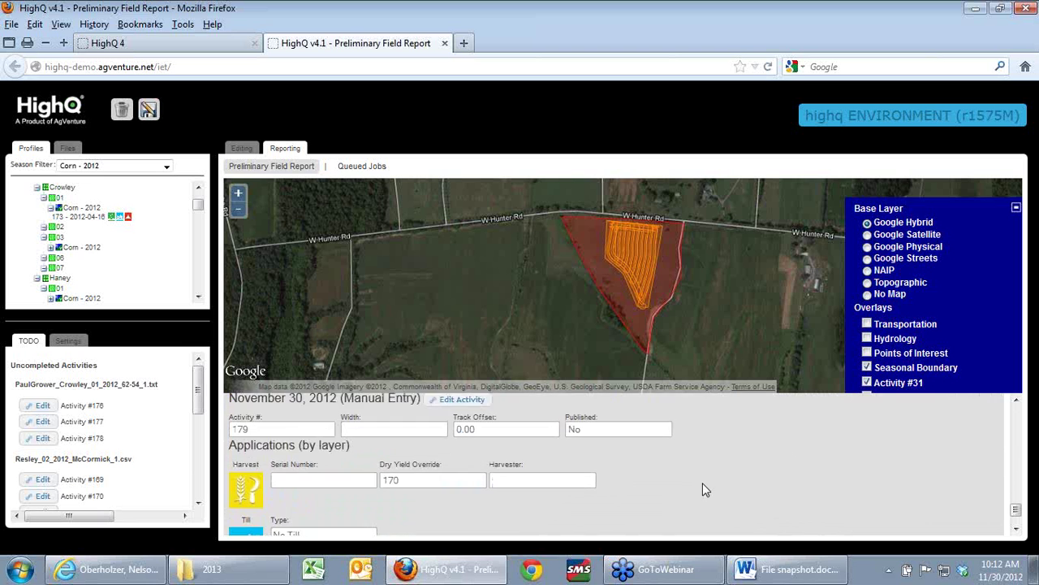
scroll(703, 483, up, 5)
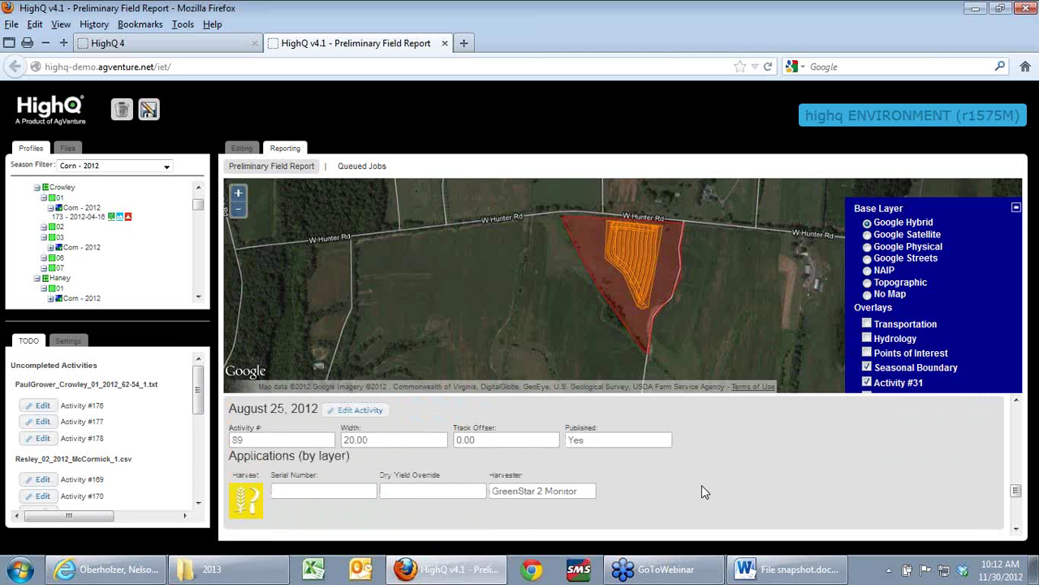
scroll(702, 485, up, 3)
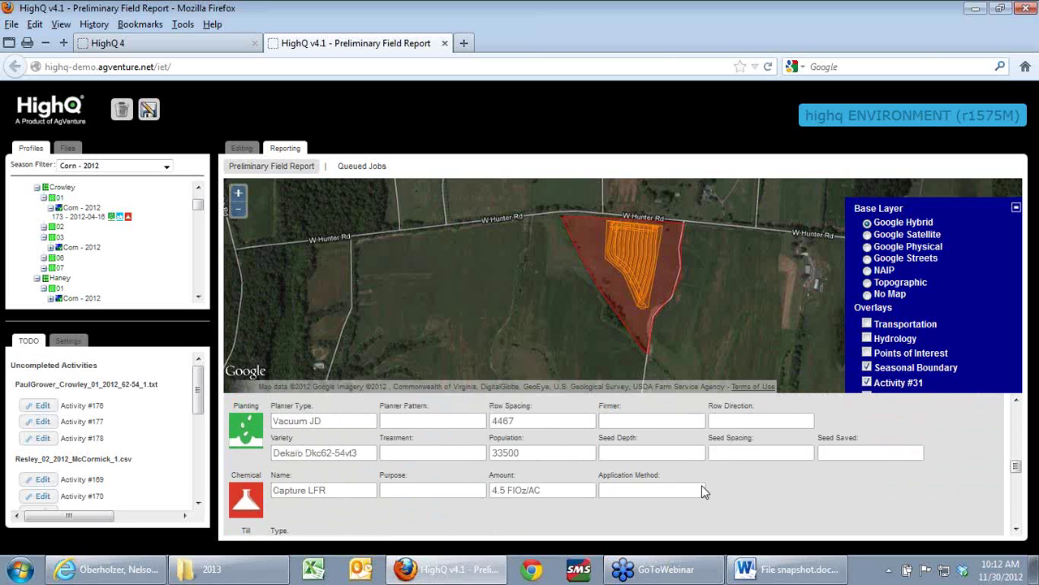
scroll(702, 485, down, 1)
scroll(701, 484, up, 5)
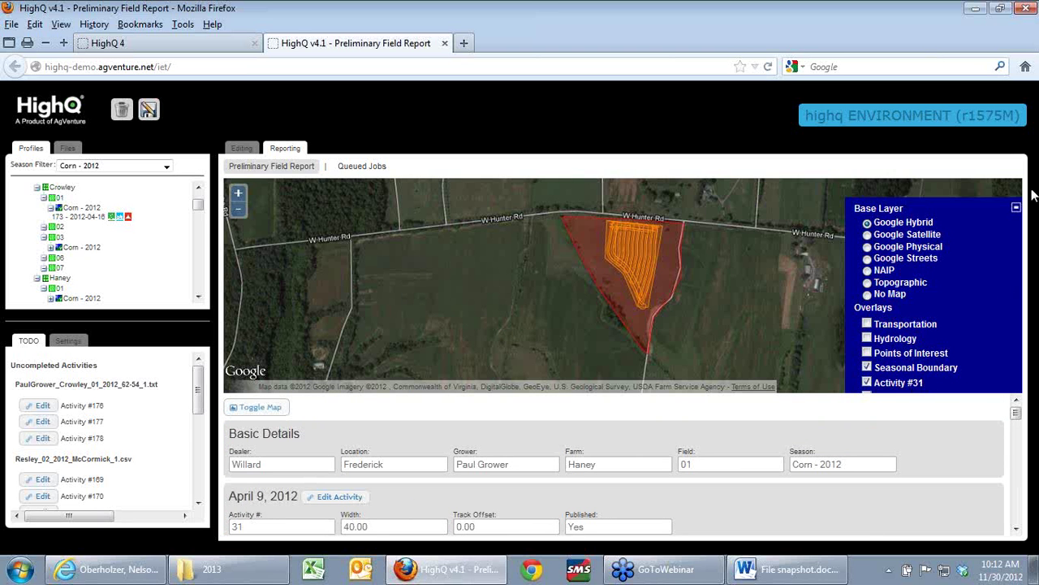
Collapse the map's layer list and check the Haney / 01 report through to its Harvest and Till applications
click(1016, 208)
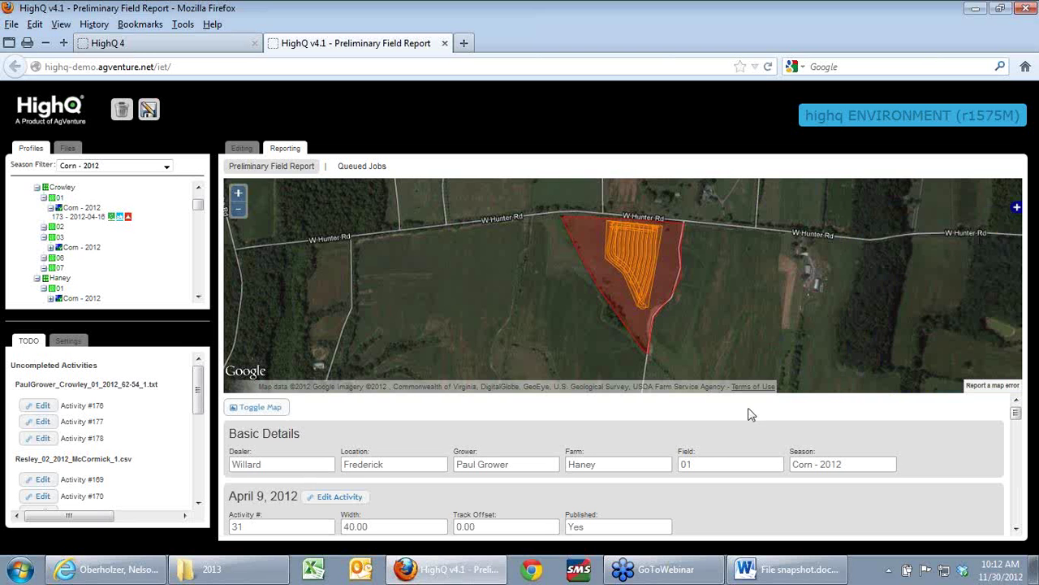
scroll(994, 450, down, 5)
scroll(986, 455, down, 10)
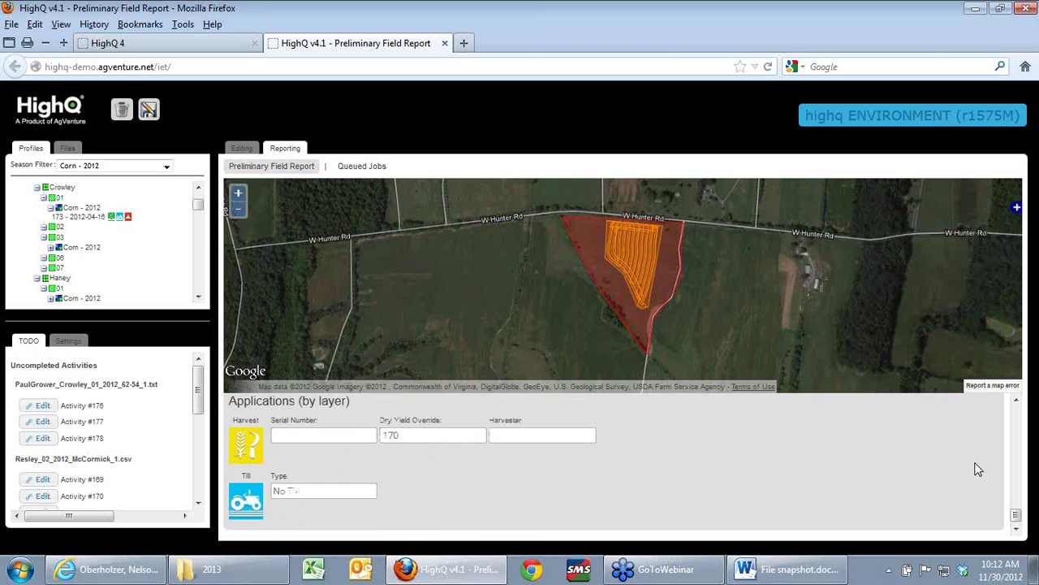
scroll(979, 469, up, 15)
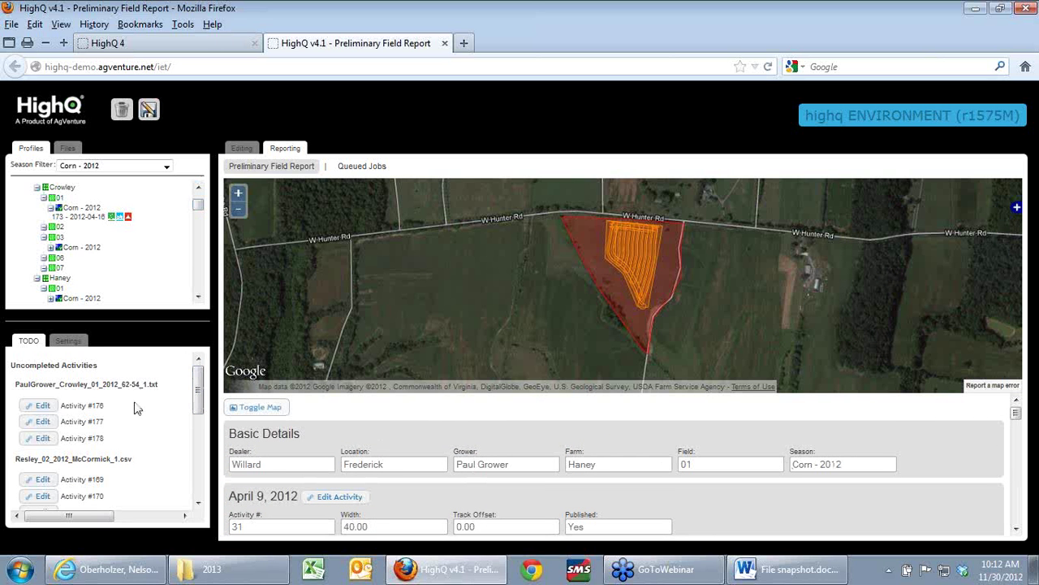
Open the publishing details of the unpublished Haney boundary and read its publishing and unpublishing errors with the map hidden
scroll(201, 394, down, 5)
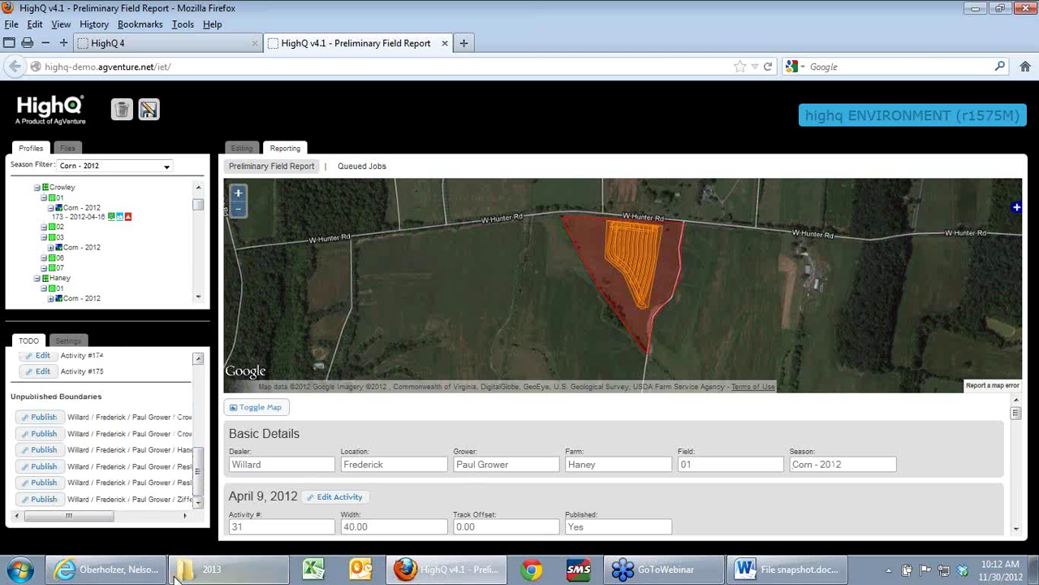
click(47, 455)
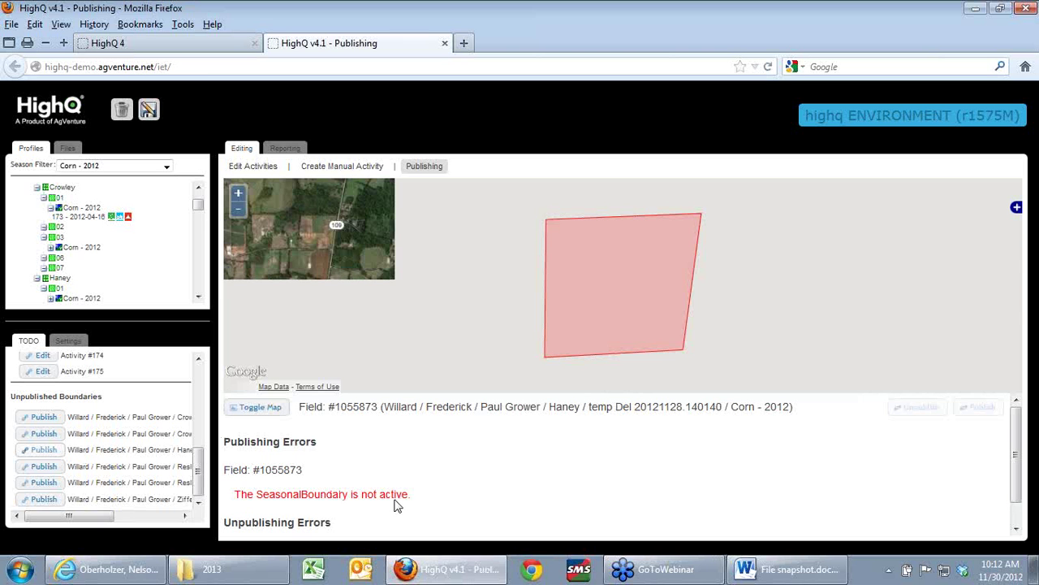
scroll(507, 479, down, 1)
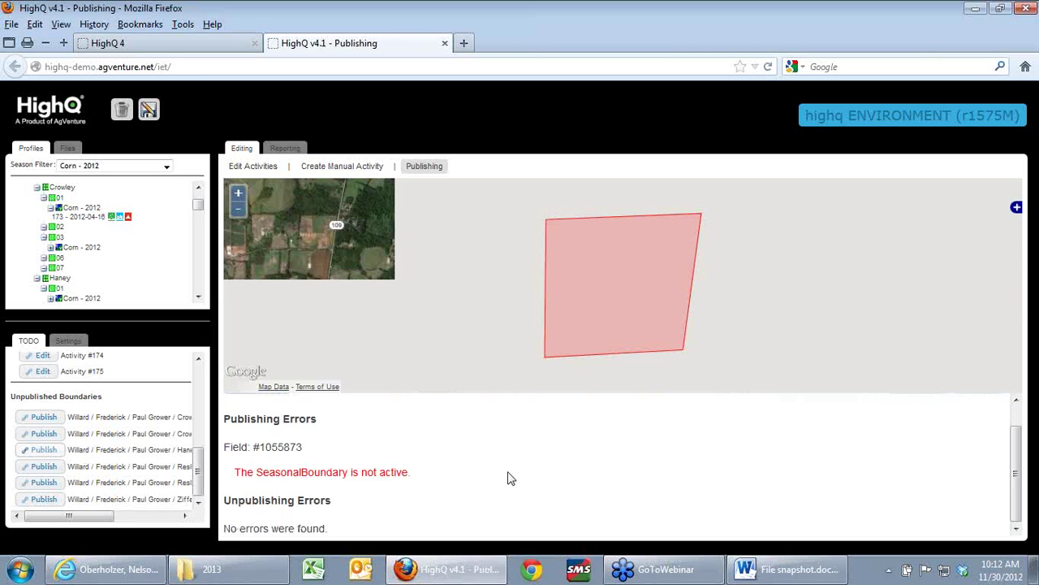
scroll(508, 479, up, 1)
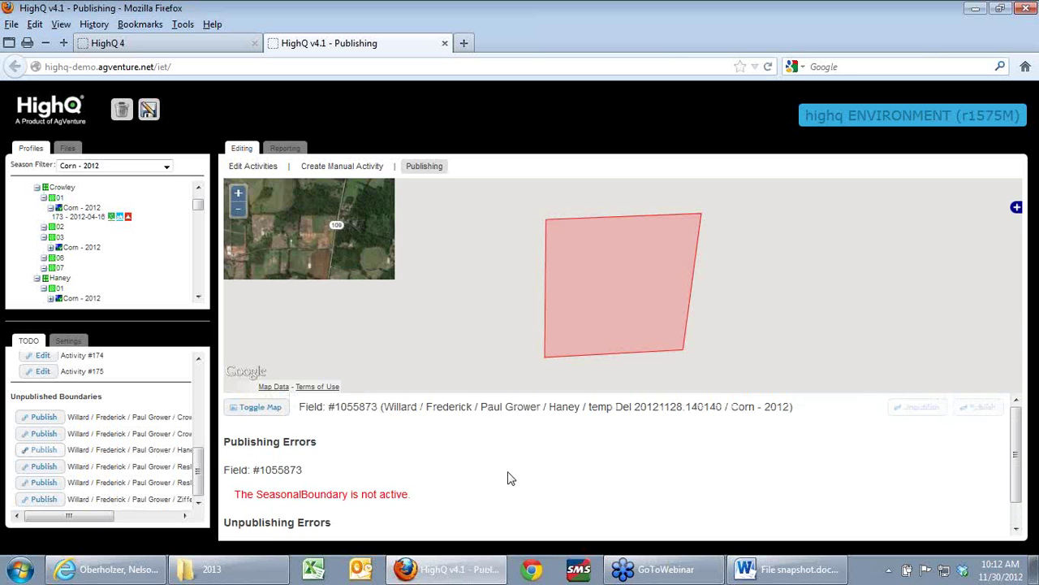
click(268, 407)
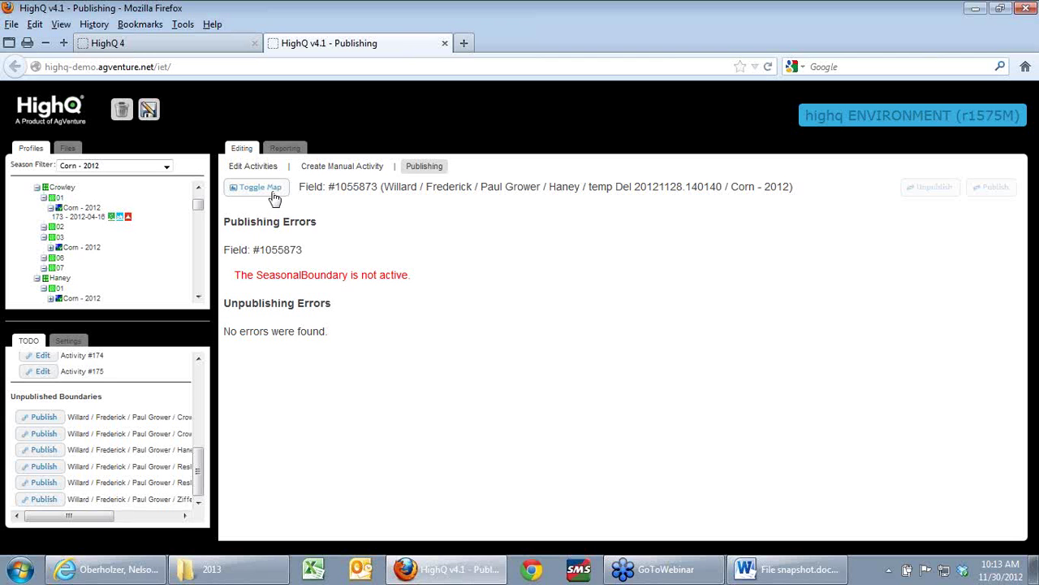
Revisit the field report, and try to alter the date and time of manual activity #179
click(286, 151)
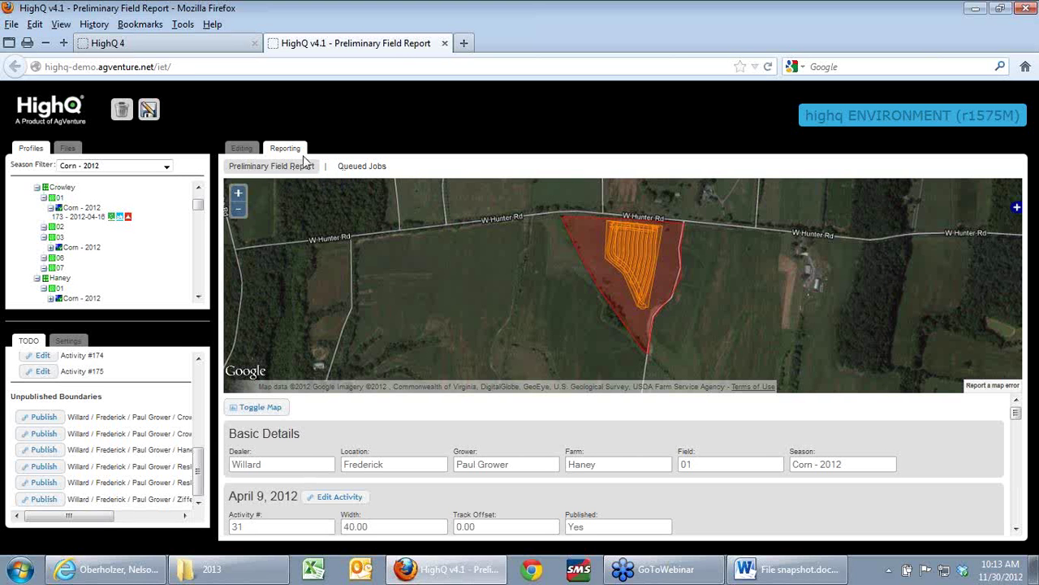
click(242, 149)
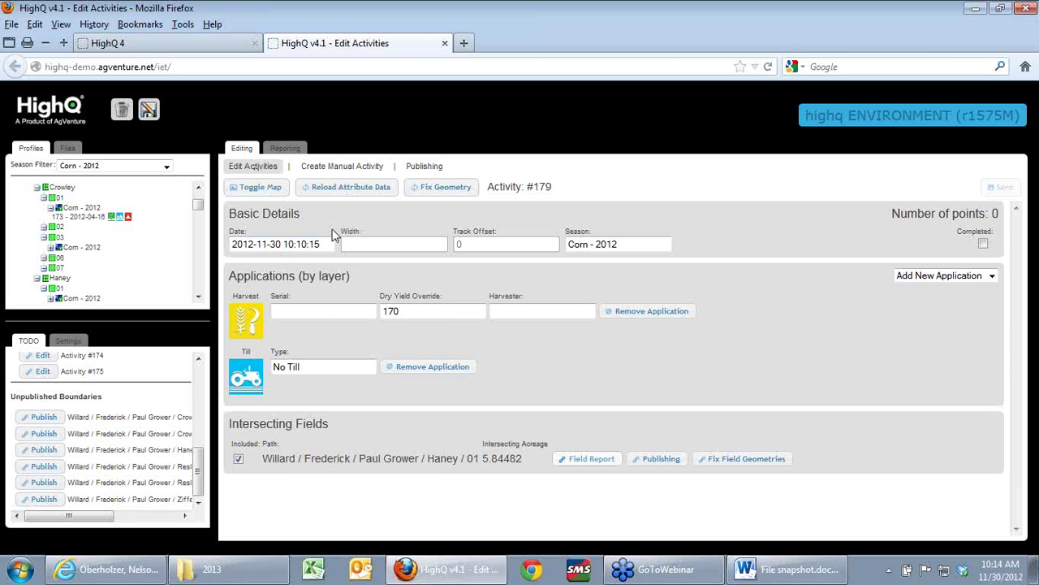
click(307, 244)
key(BackSpace)
text(6)
key(BackSpace)
text(5)
click(410, 272)
click(298, 243)
click(253, 244)
click(286, 149)
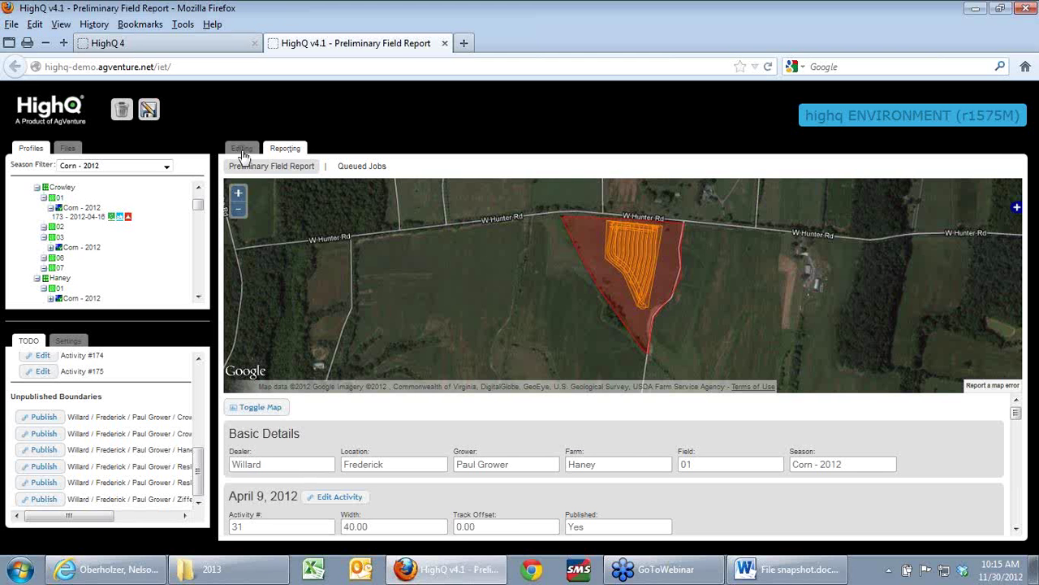
click(245, 151)
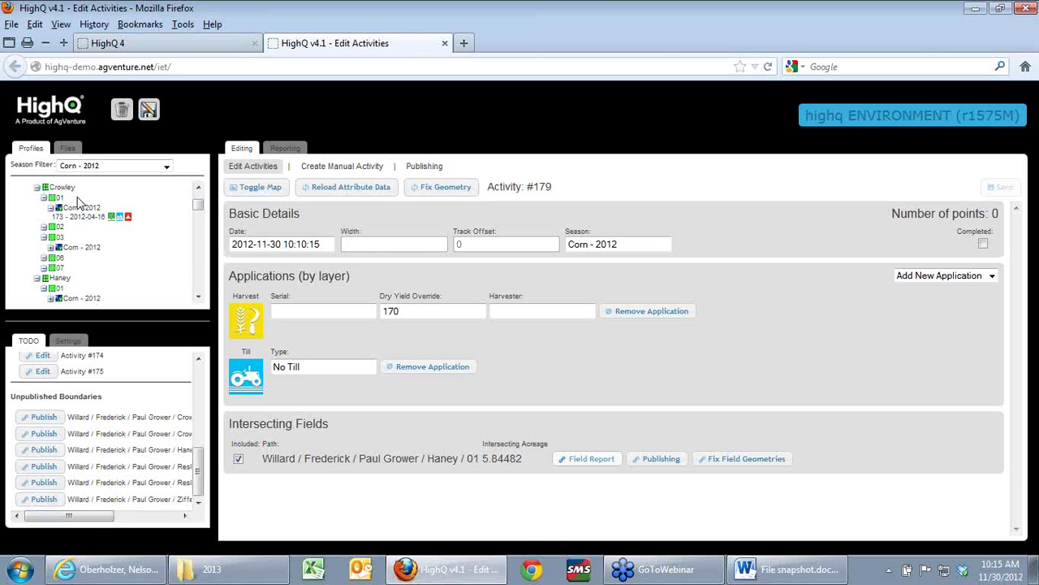
Delete the grower's Crowley_01_2012_62-54_1.txt file together with its activities and published data
click(67, 147)
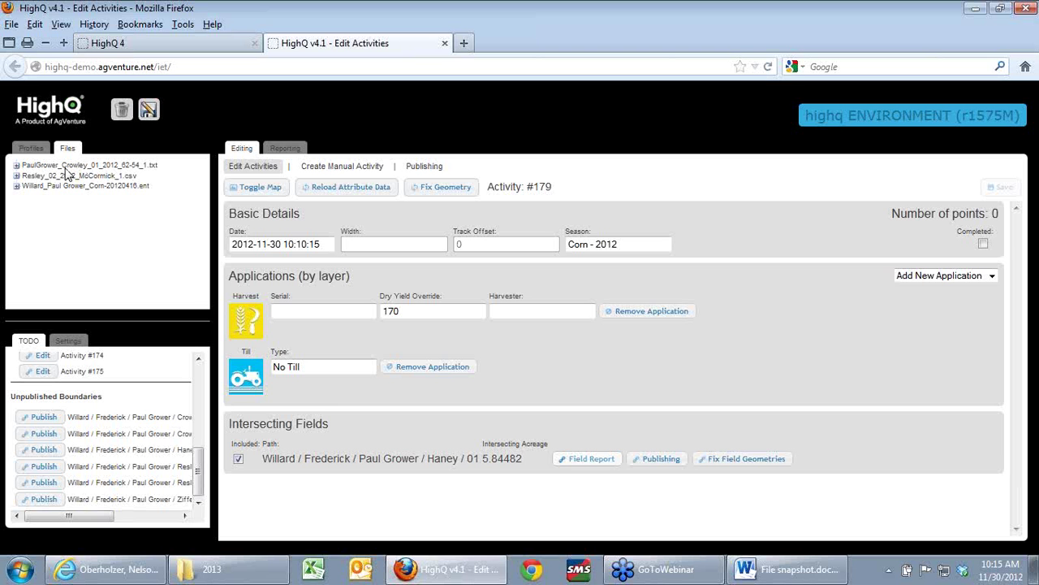
drag(67, 166, 123, 111)
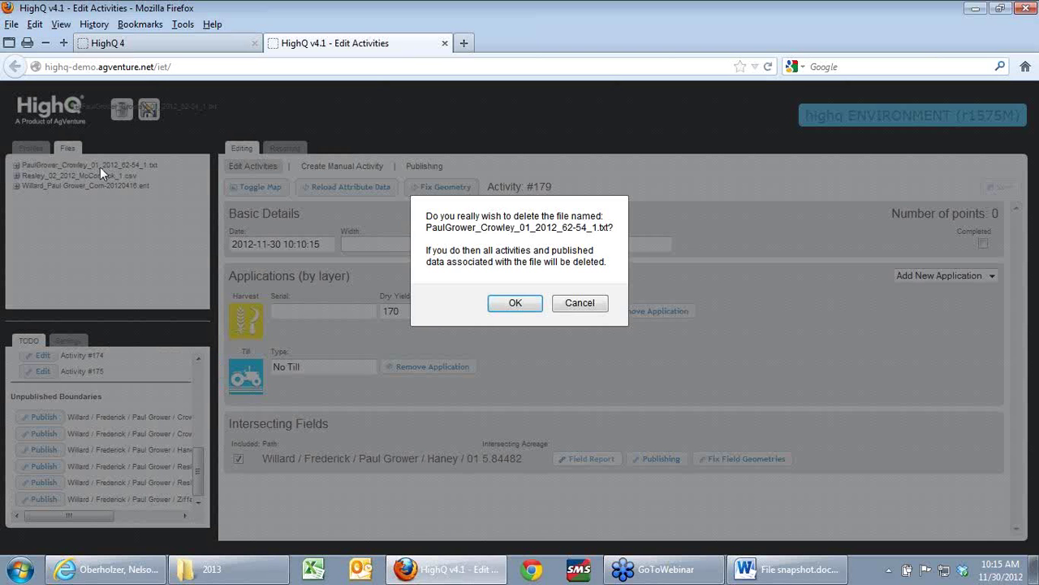
click(516, 303)
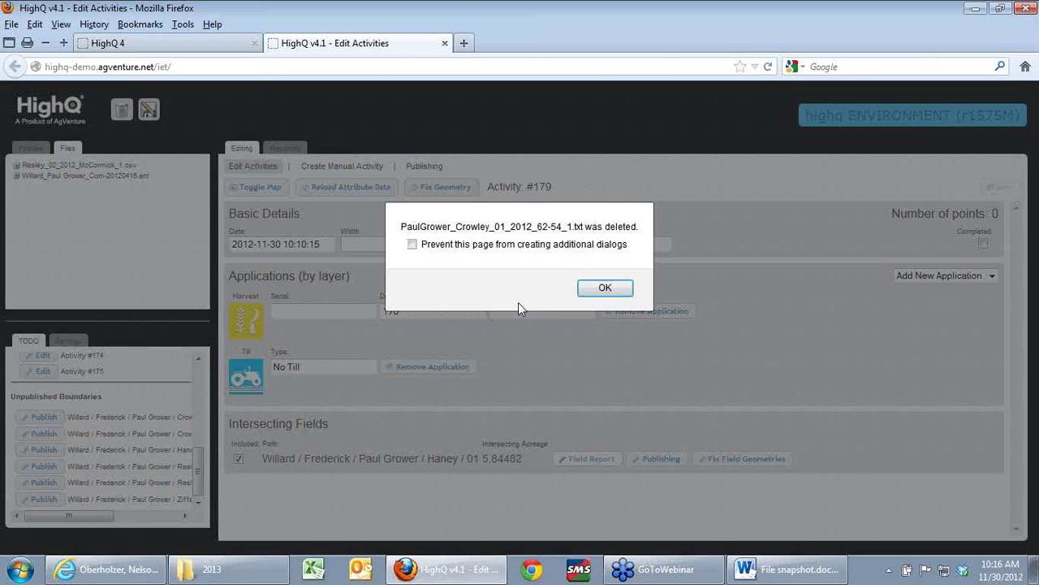
click(603, 290)
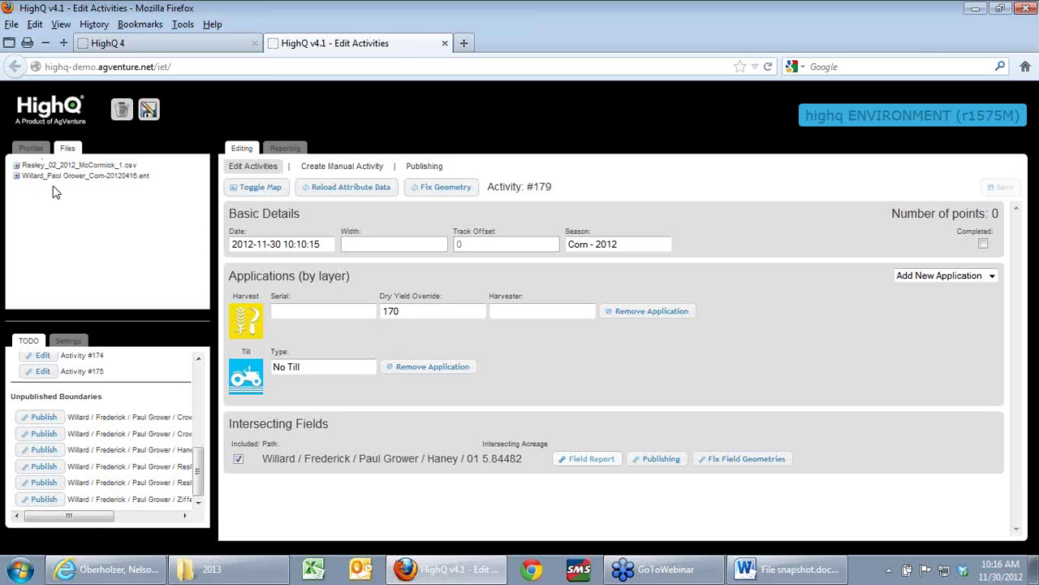
Turn on the display of completed files and review the full file list
click(77, 345)
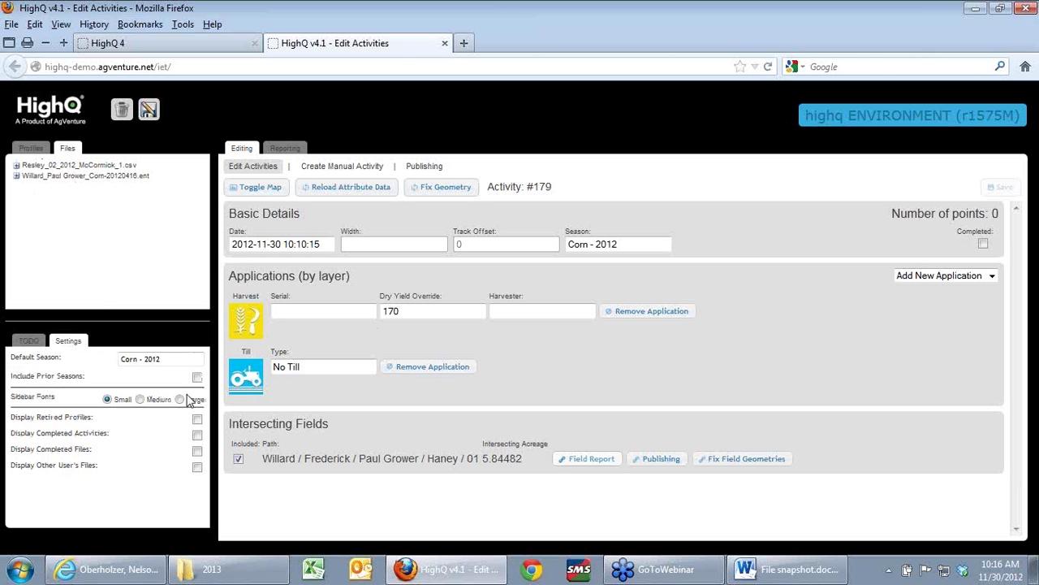
click(198, 452)
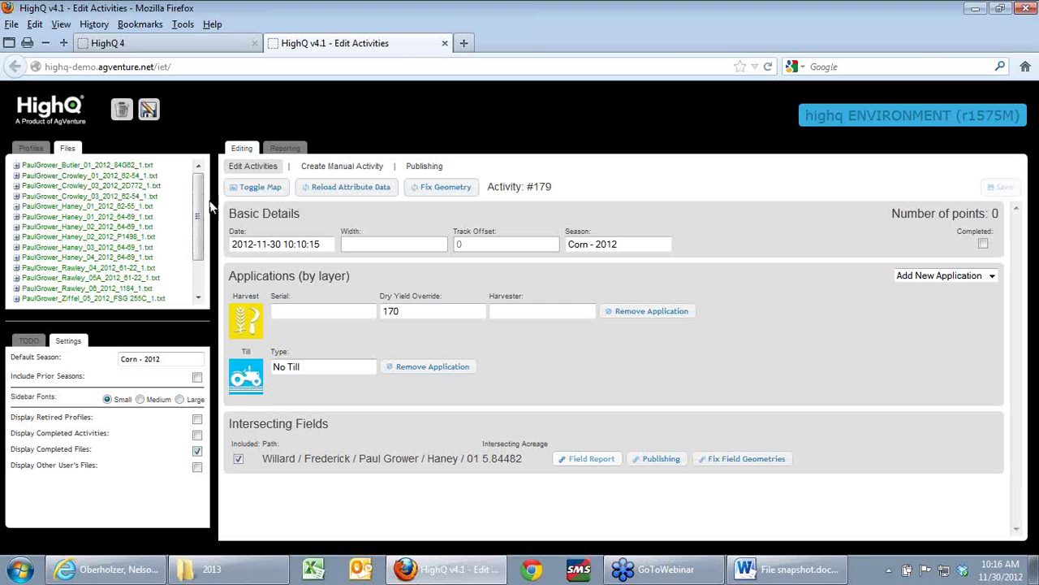
drag(203, 215, 203, 248)
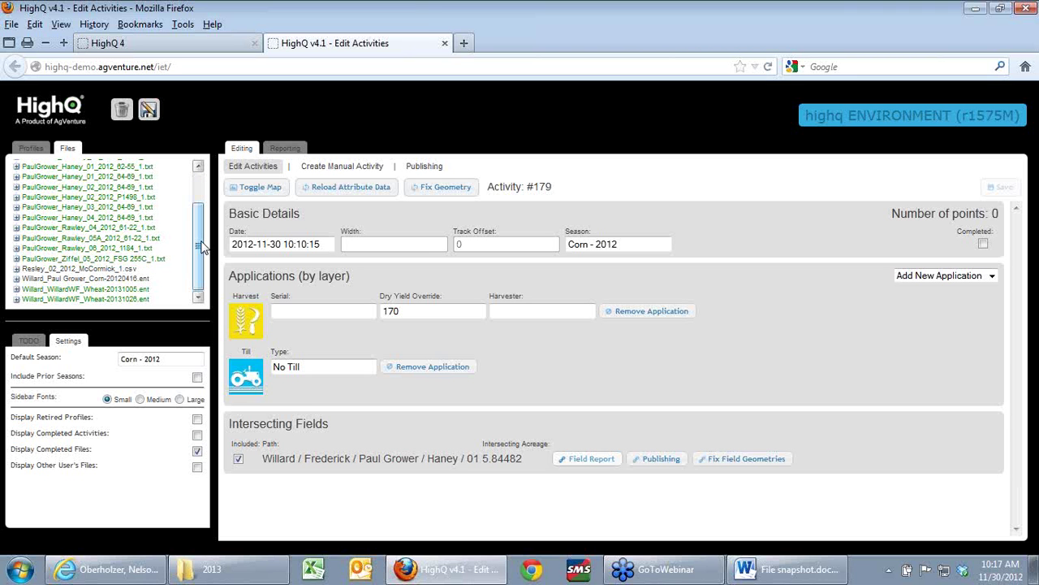
click(31, 150)
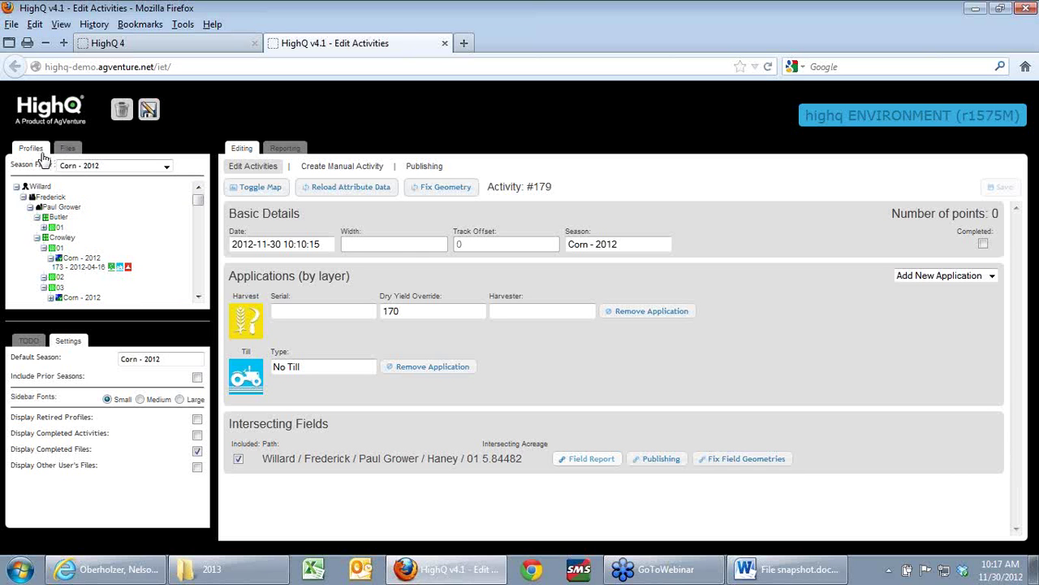
click(72, 151)
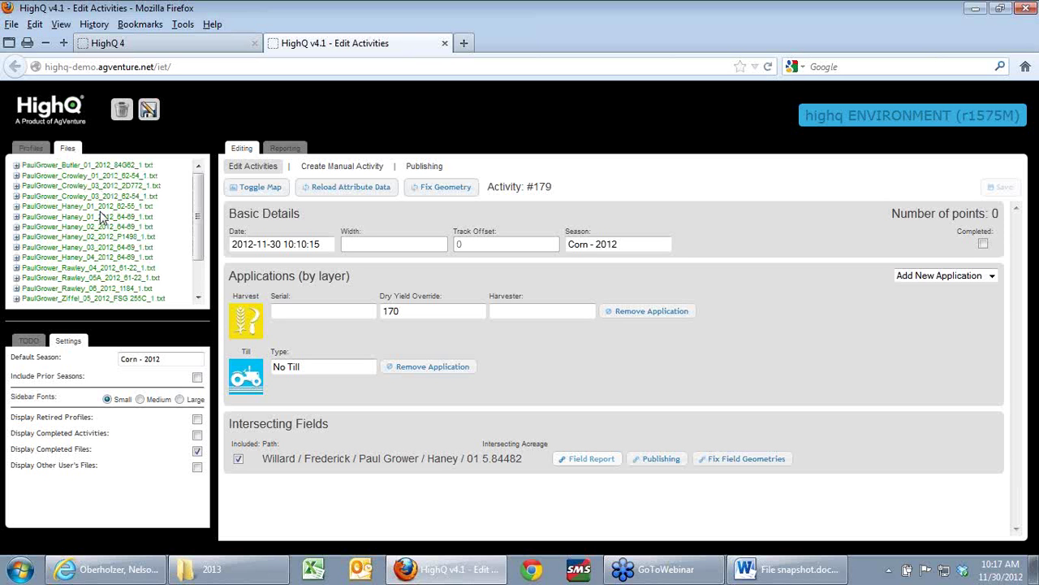
Switch to File snapshot.docx in Word, leave full-screen reading, and go to the HighQ file list mockup on page 1
click(800, 572)
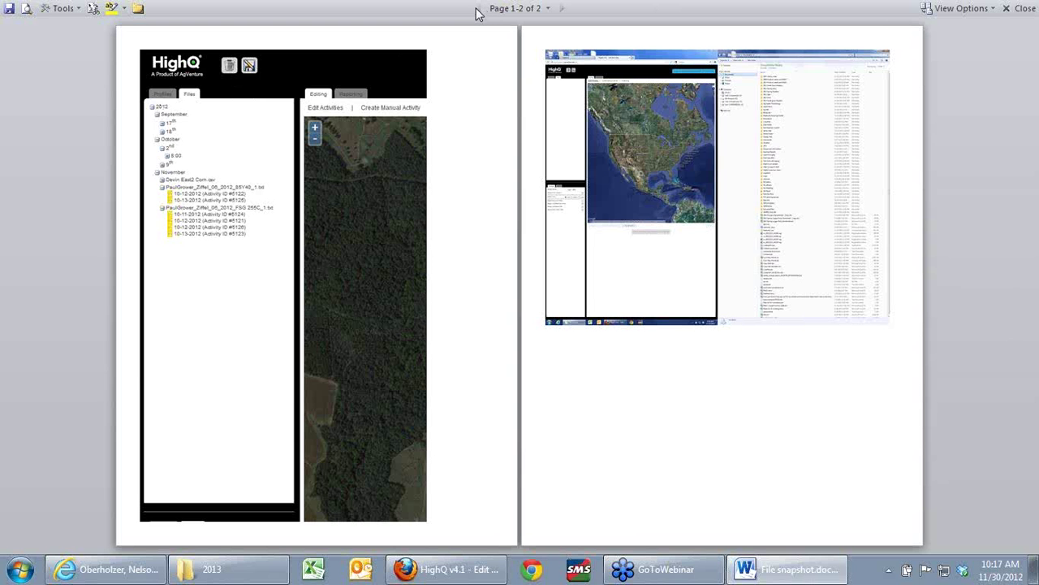
click(803, 234)
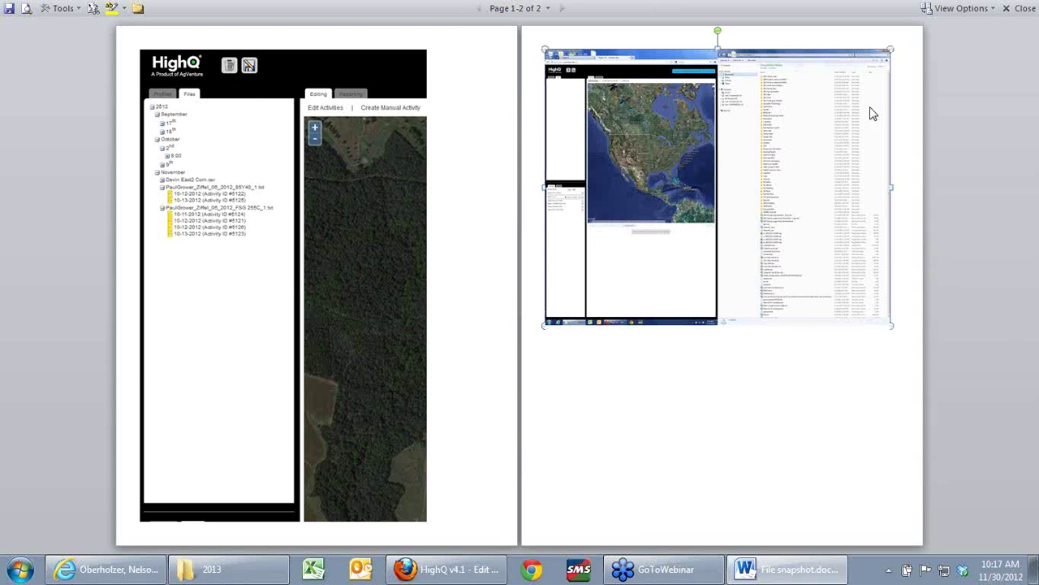
click(1022, 8)
scroll(503, 333, up, 10)
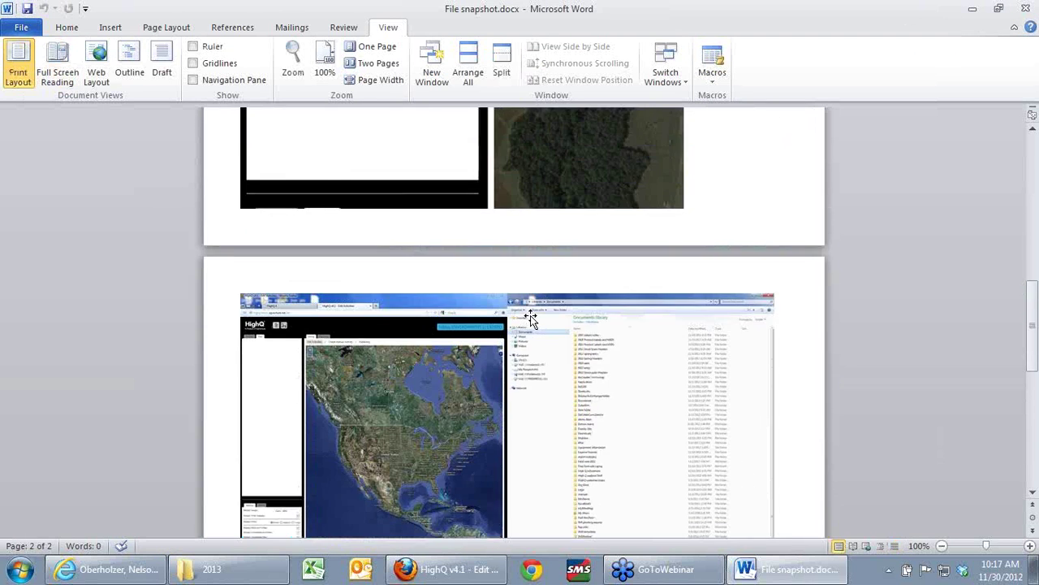
scroll(472, 370, up, 4)
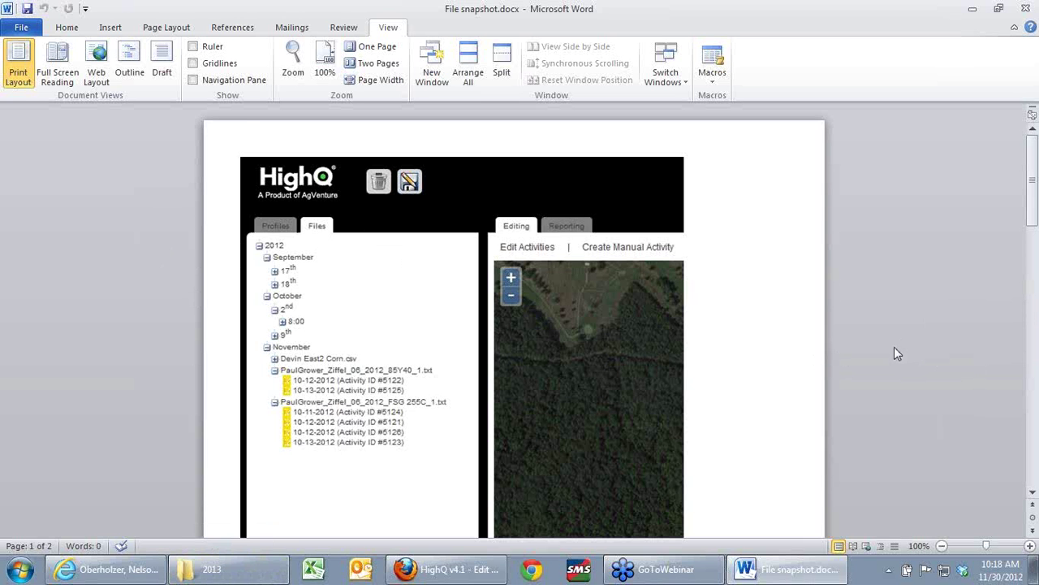
Compare the date-grouped file list mockup with the screenshot on page 2, and close the Word document
scroll(898, 342, down, 5)
scroll(899, 342, up, 3)
scroll(898, 342, up, 2)
scroll(899, 342, down, 12)
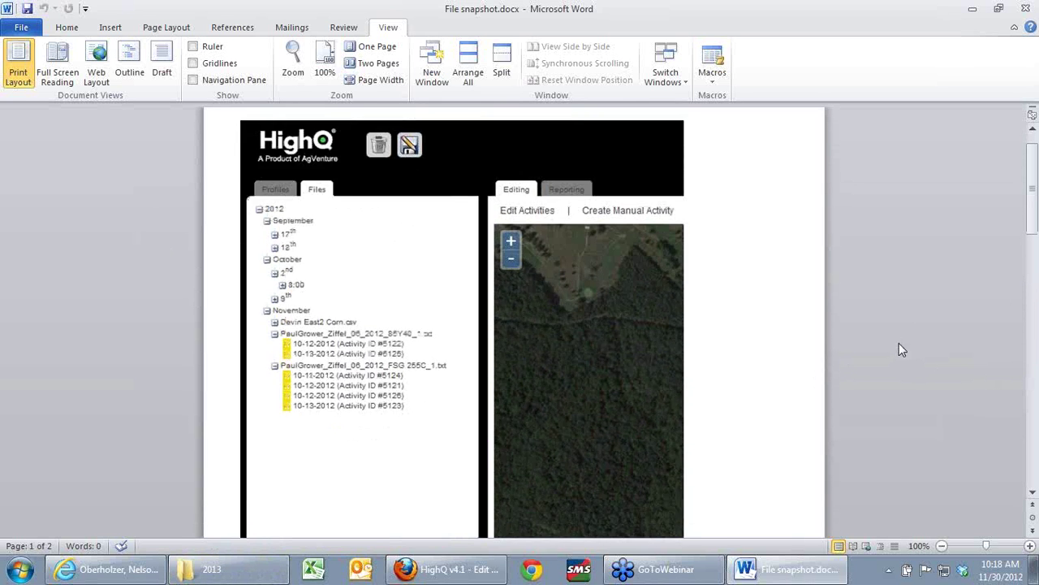
scroll(902, 337, down, 3)
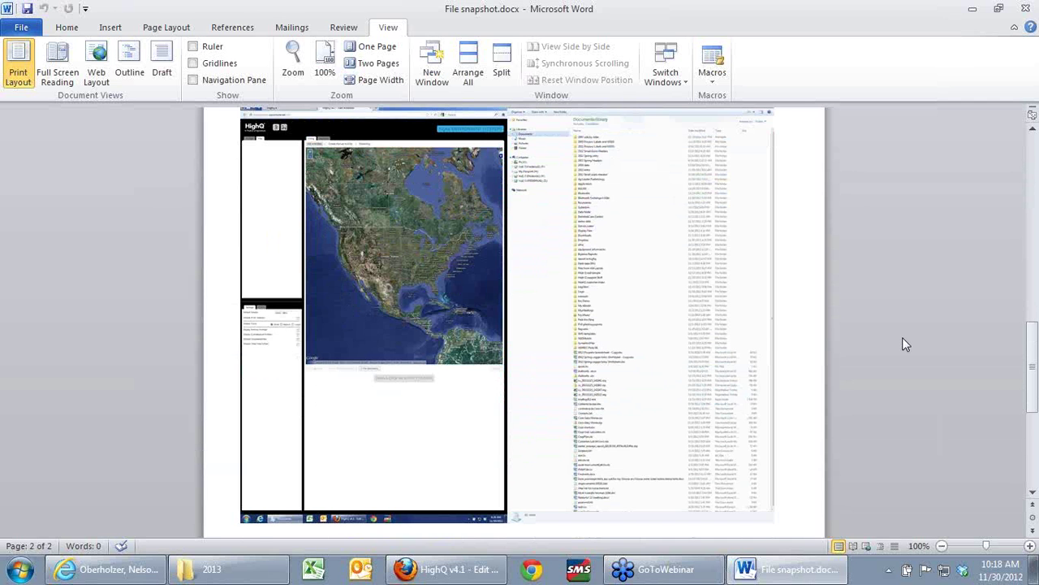
scroll(902, 341, up, 12)
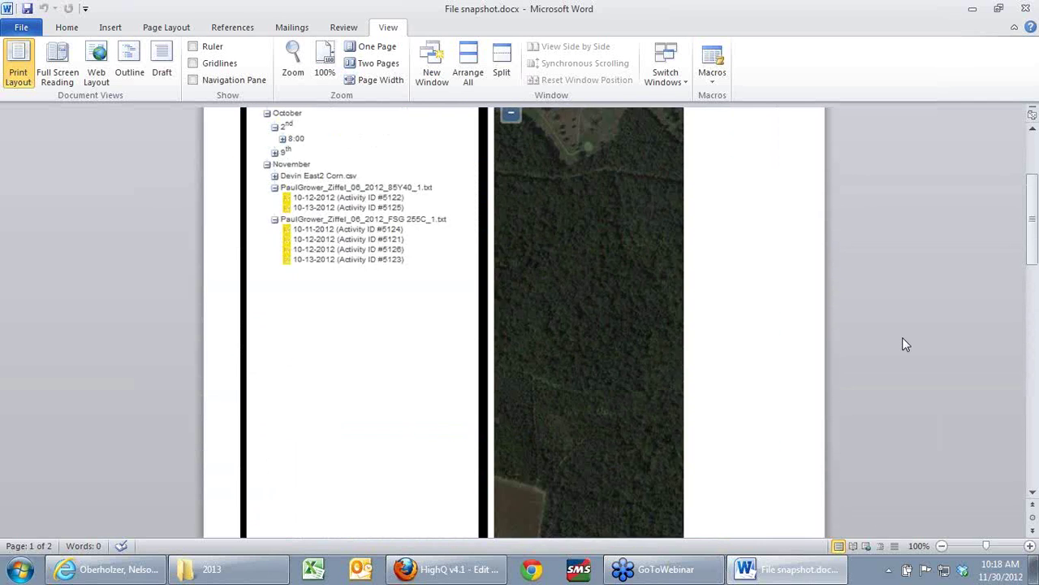
scroll(902, 344, up, 4)
scroll(906, 344, up, 1)
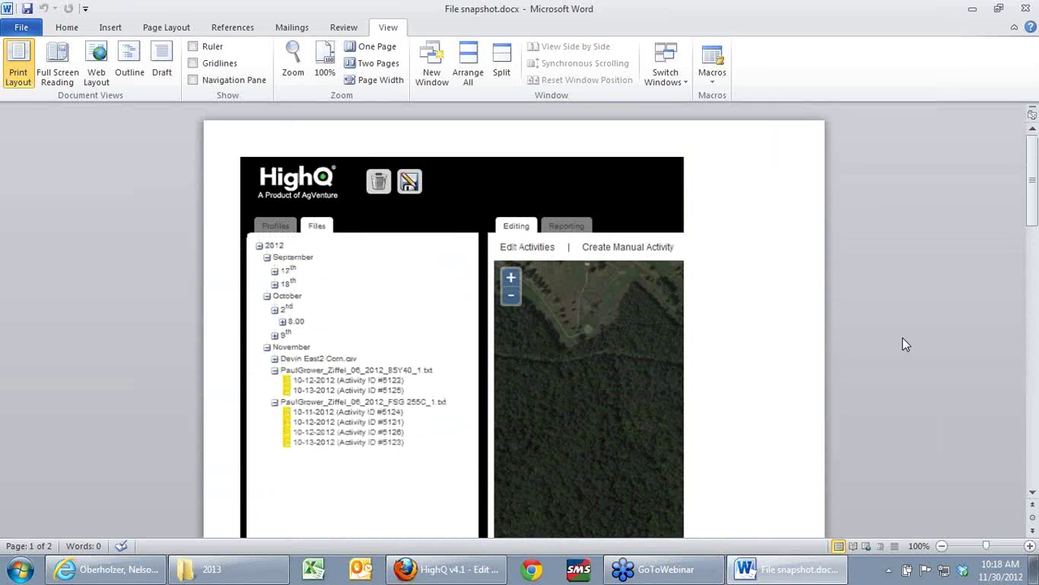
click(1027, 8)
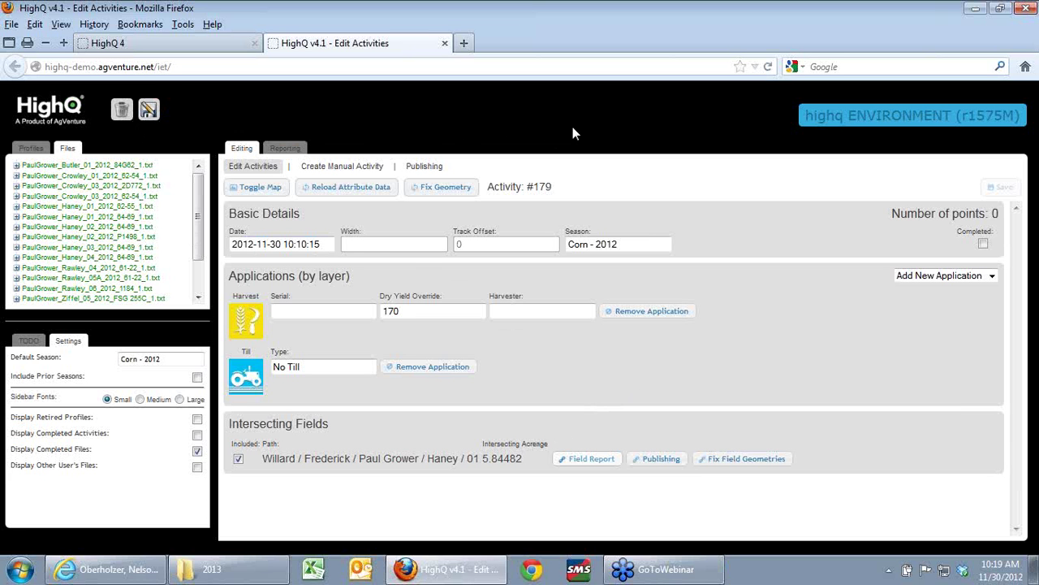
Turn off the display of completed files and set the default season to Wheat - 2013
click(196, 453)
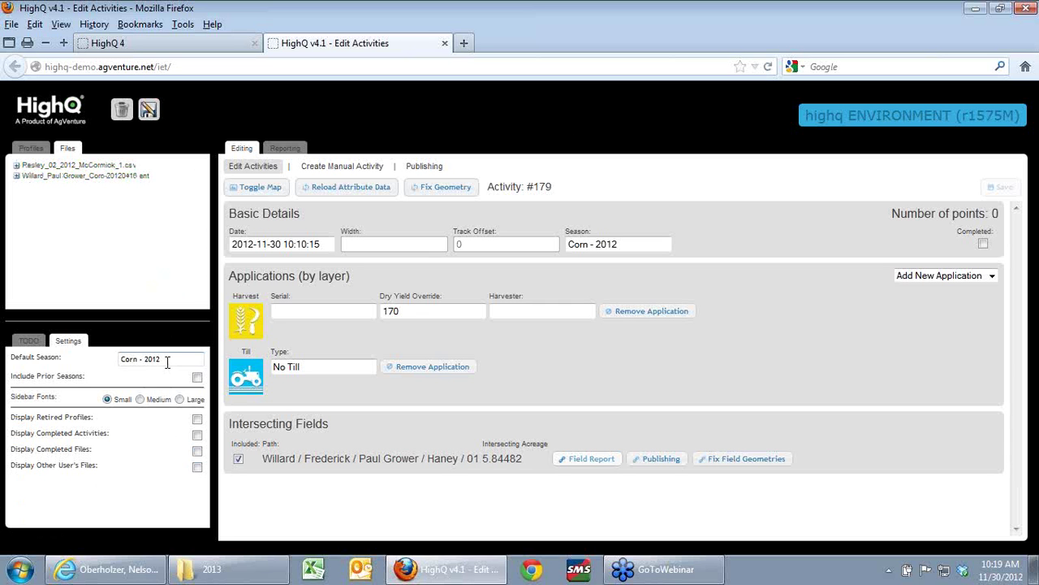
drag(168, 359, 109, 364)
text(w)
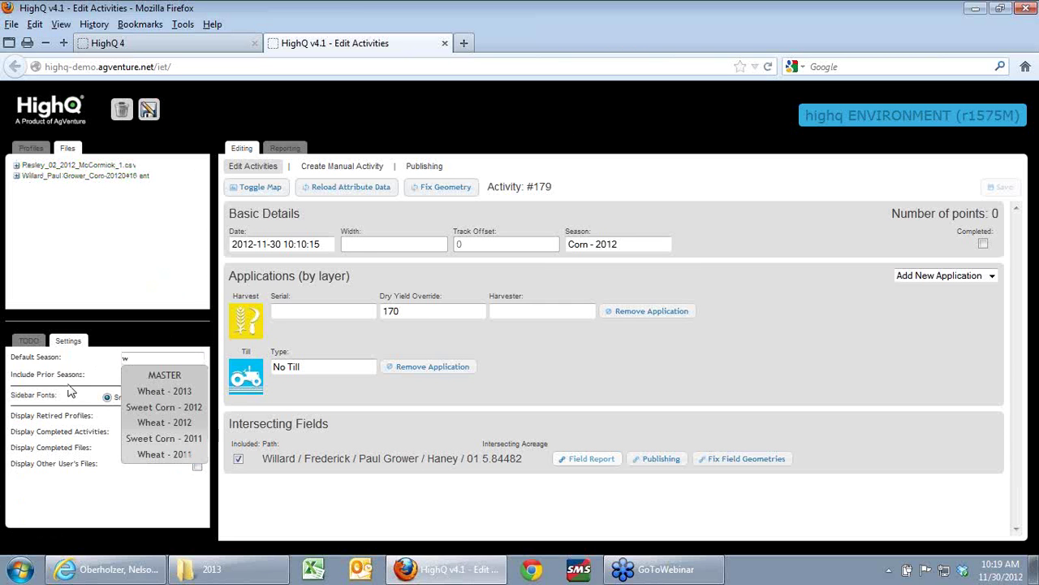
click(143, 391)
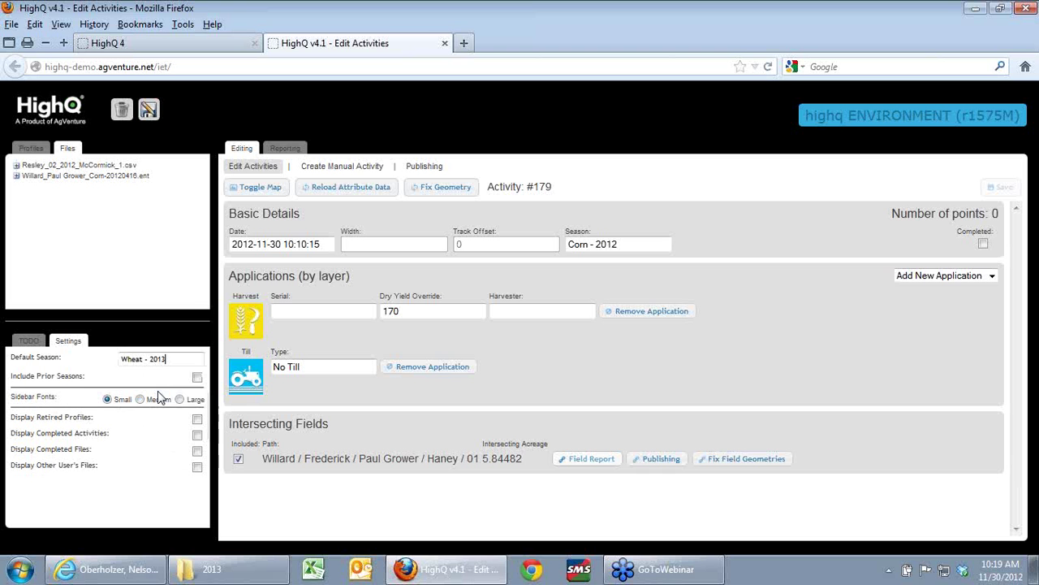
Set the default season to Soybeans - 2012
drag(176, 358, 79, 365)
key(BackSpace)
text(s)
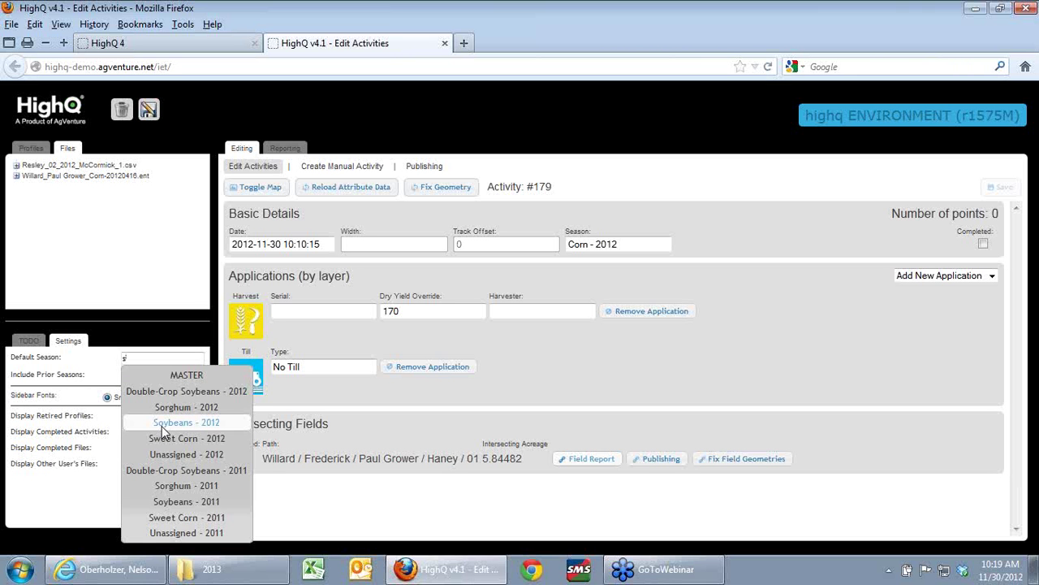
click(163, 423)
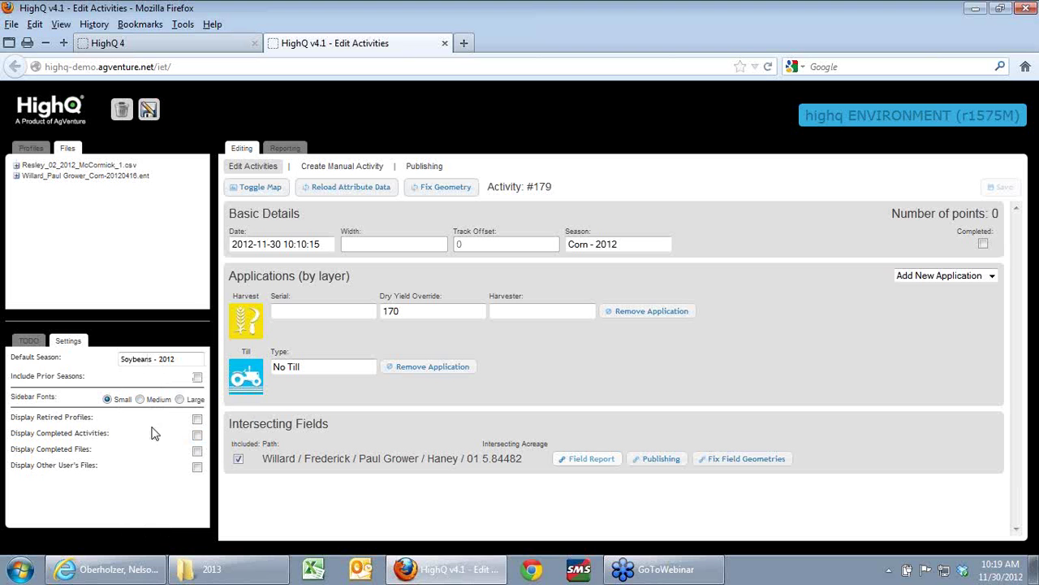
Look through the seasons offered by the profile tree's season filter, from 2013 back to the oldest entries
click(35, 150)
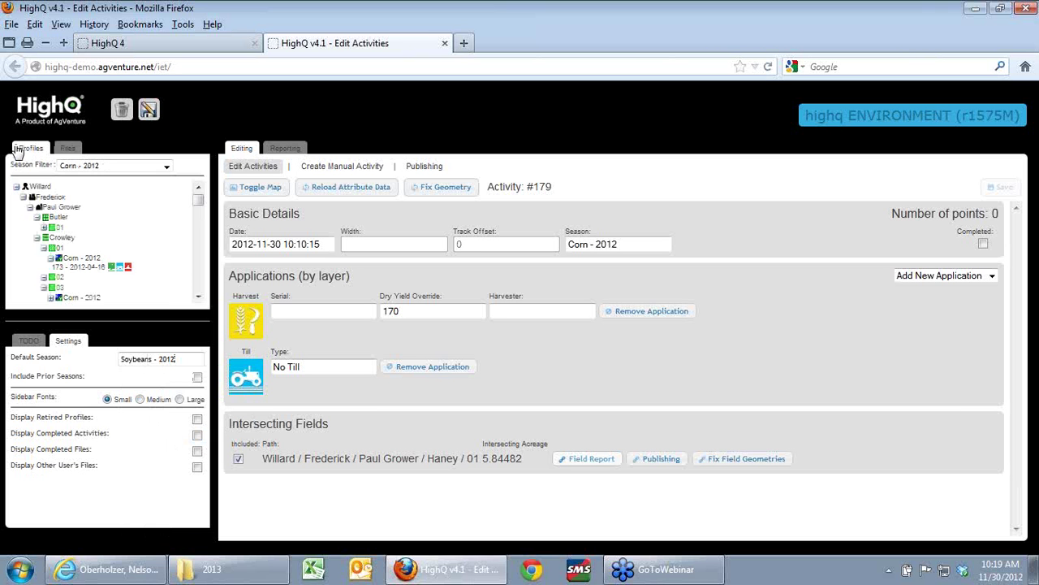
click(166, 168)
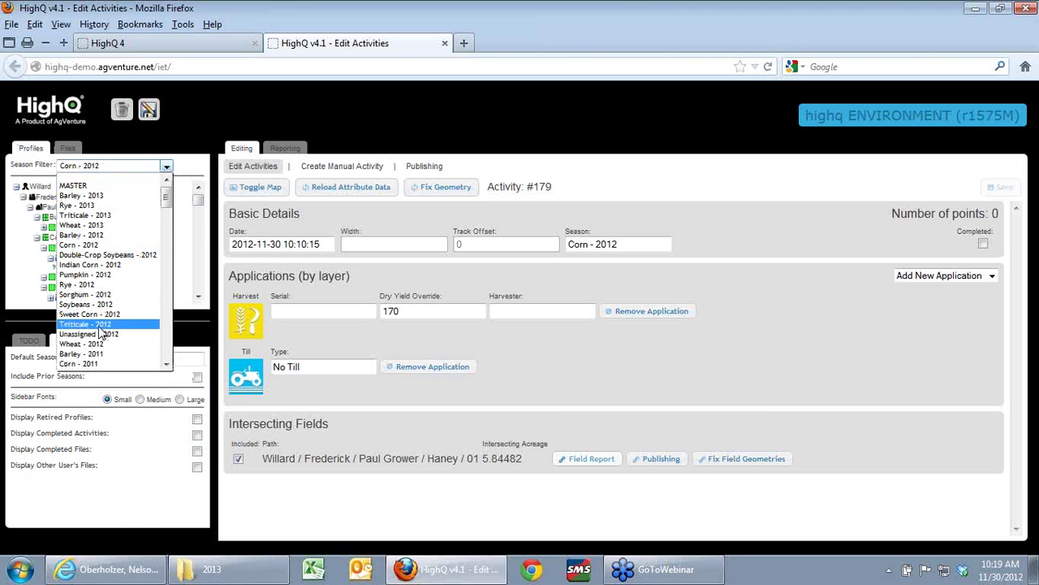
scroll(133, 317, down, 10)
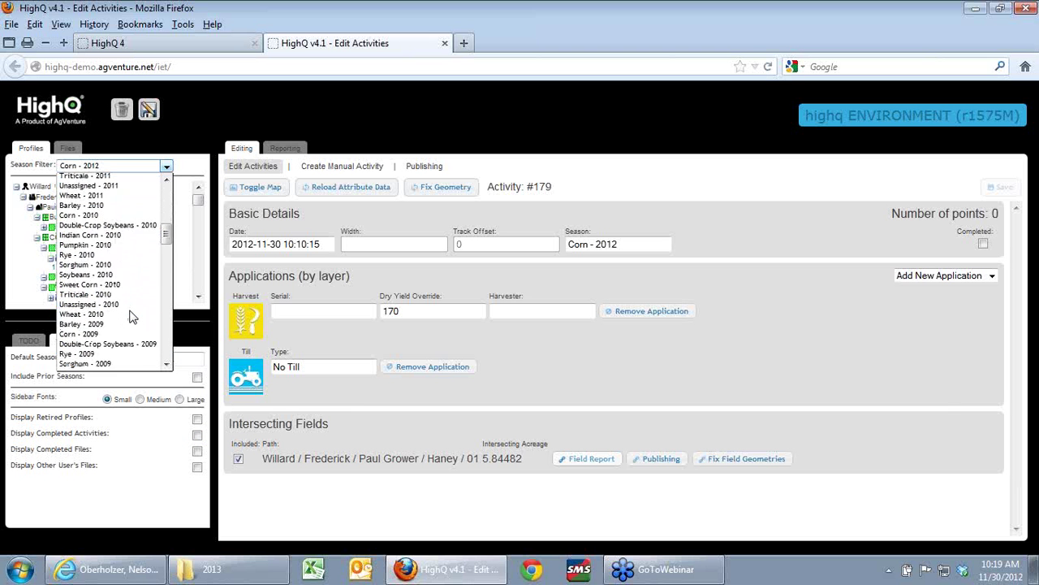
scroll(132, 317, down, 5)
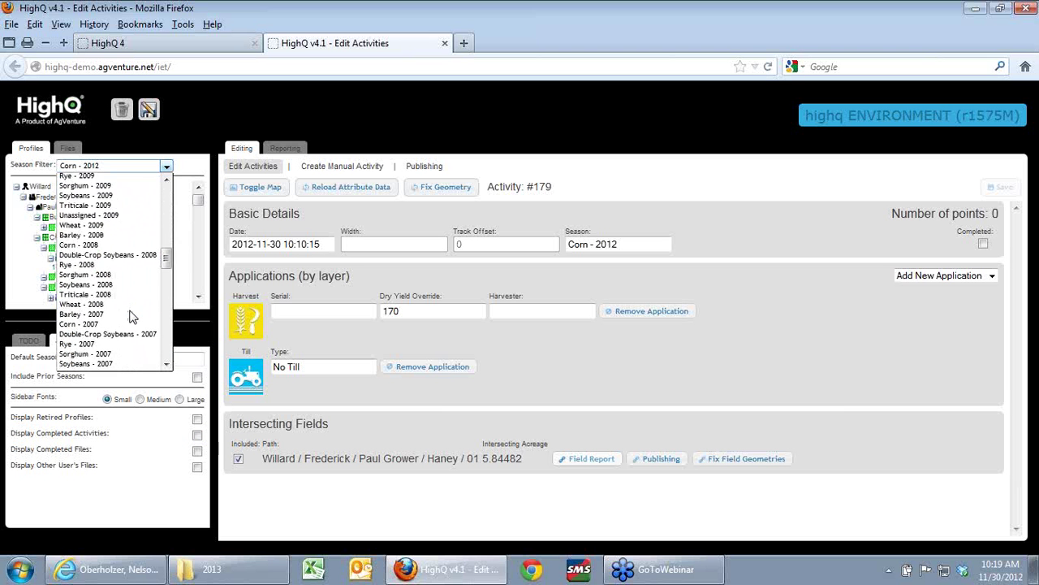
scroll(132, 316, down, 15)
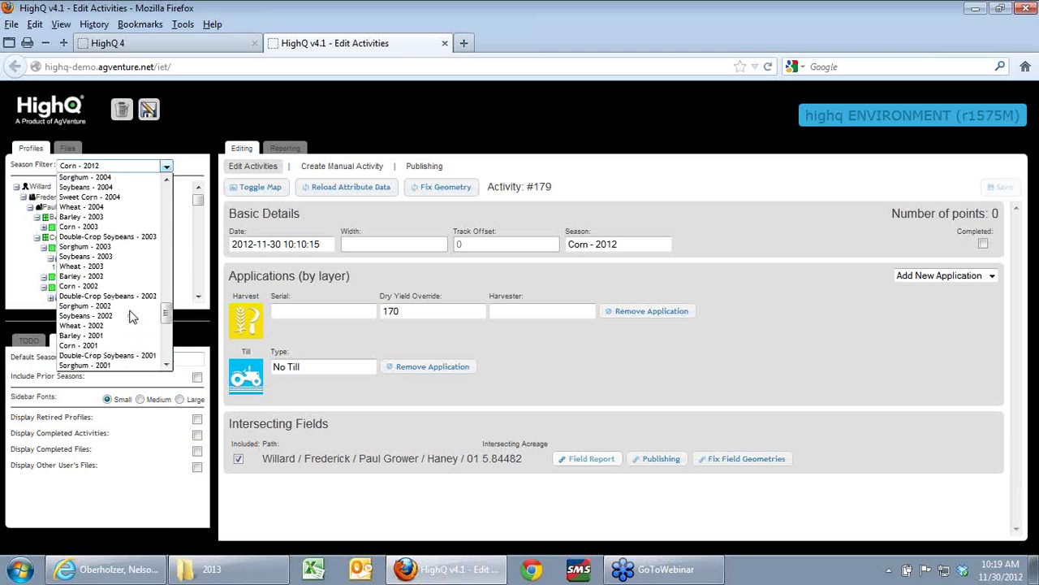
scroll(132, 316, up, 10)
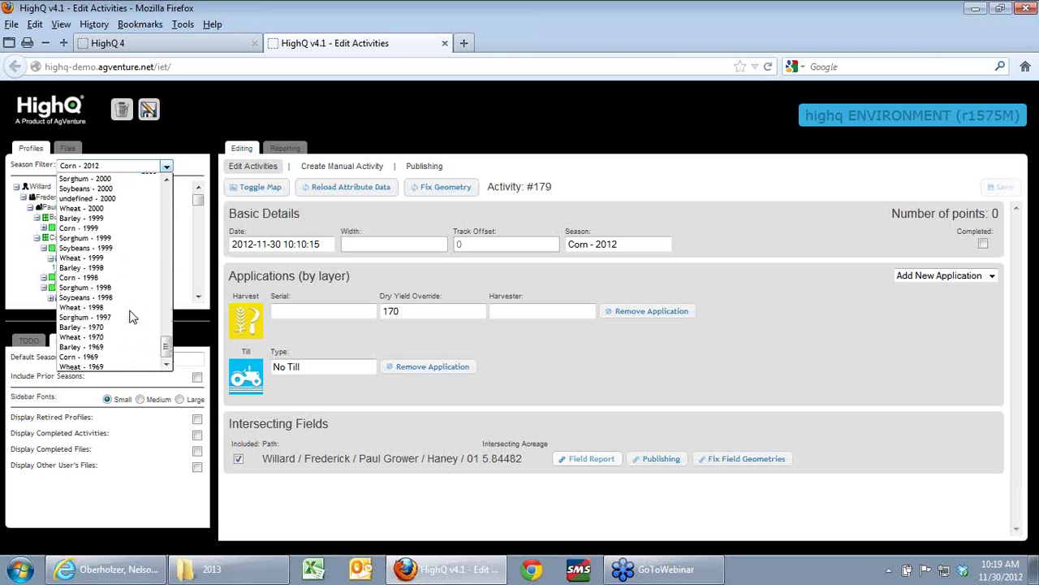
scroll(132, 317, up, 15)
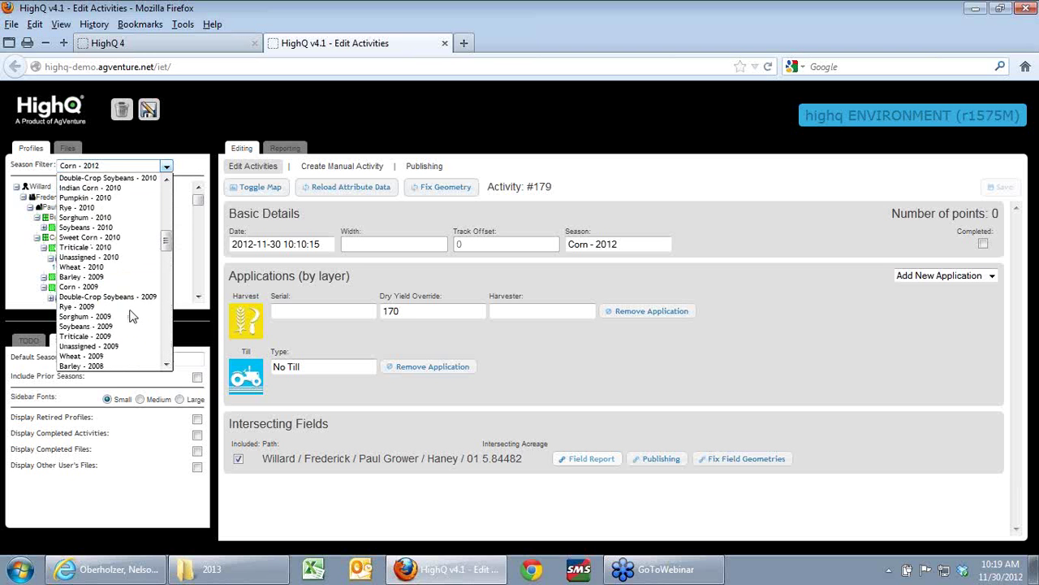
Turn the inclusion of prior seasons on and back off, and review the seasons offered by the profile season filter
click(197, 380)
click(197, 379)
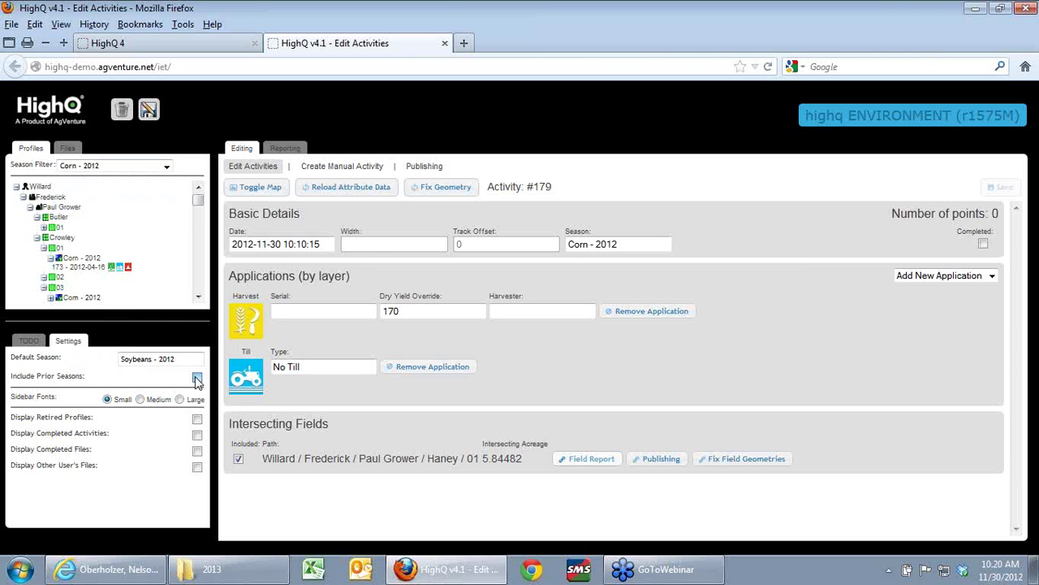
click(197, 379)
click(167, 166)
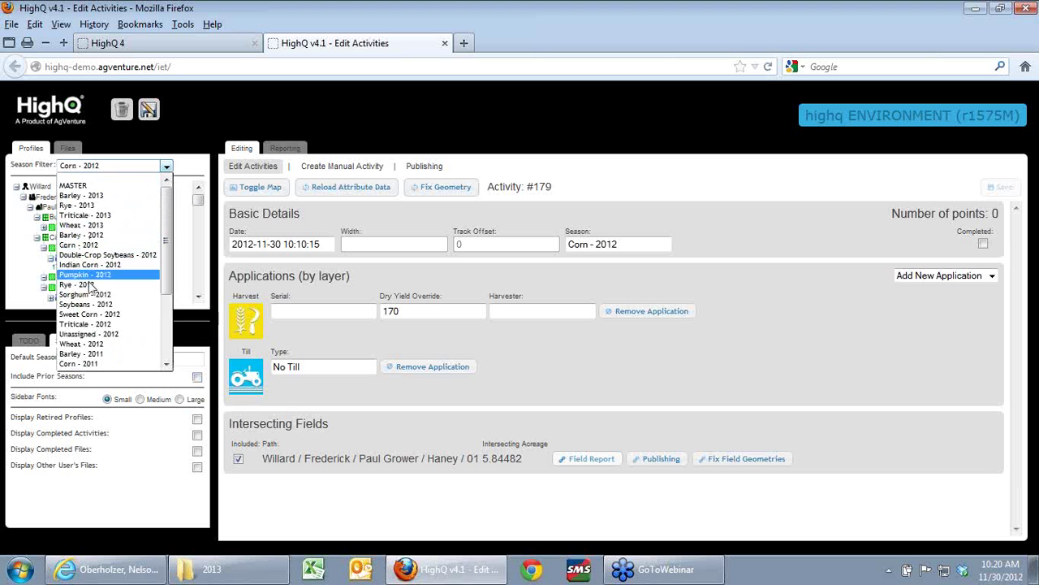
scroll(91, 285, down, 3)
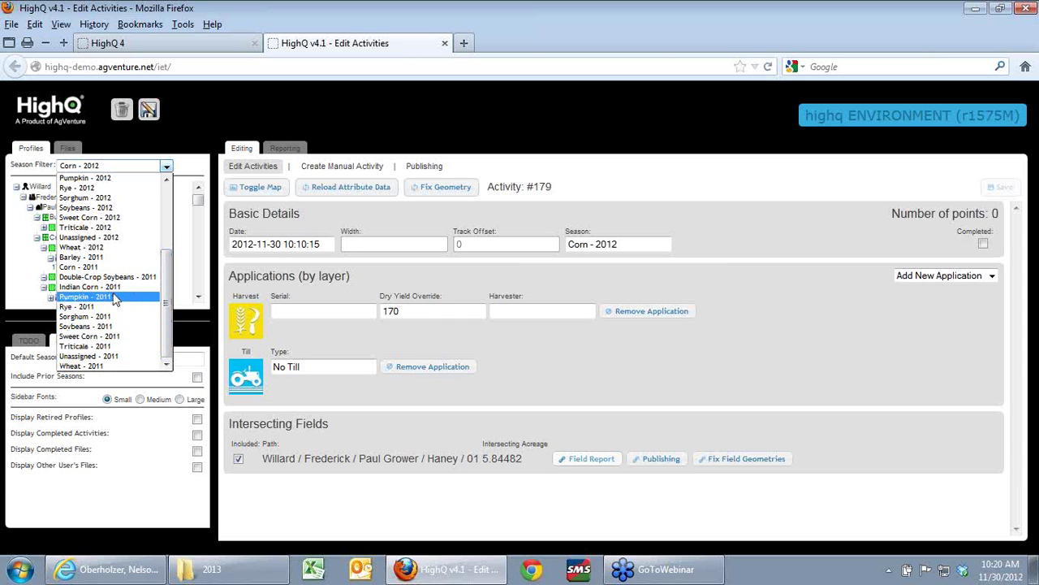
click(185, 198)
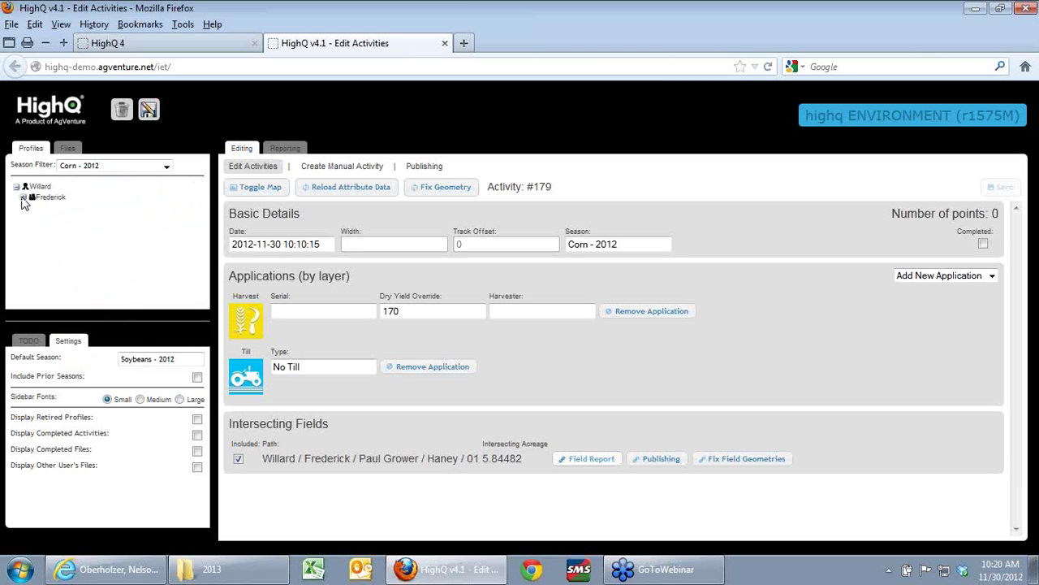
Expand Frederick and its grower in the profile tree, close the Edit Activities page and reopen it from HighQ 4
click(23, 198)
click(30, 208)
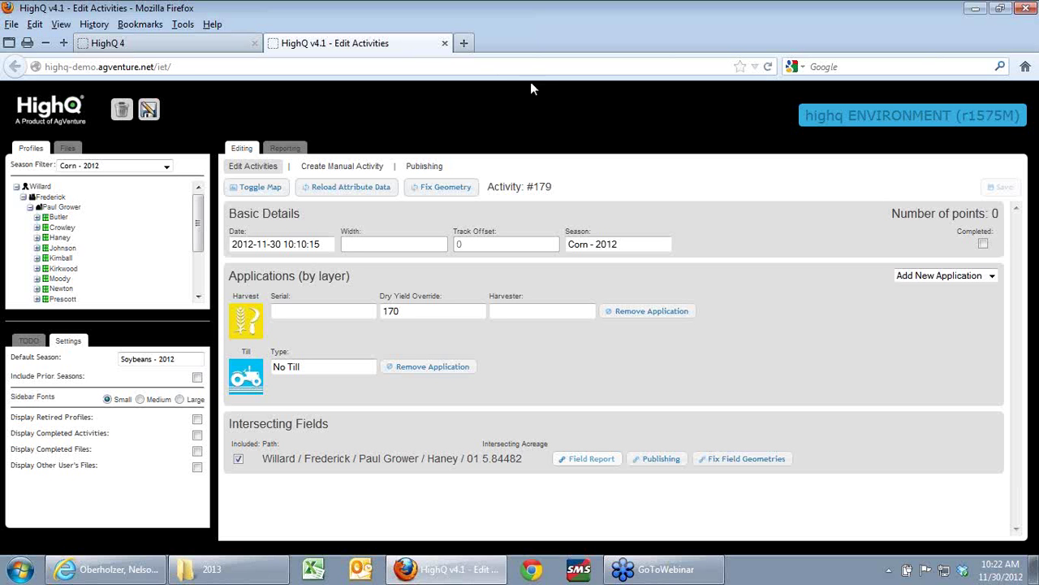
click(445, 43)
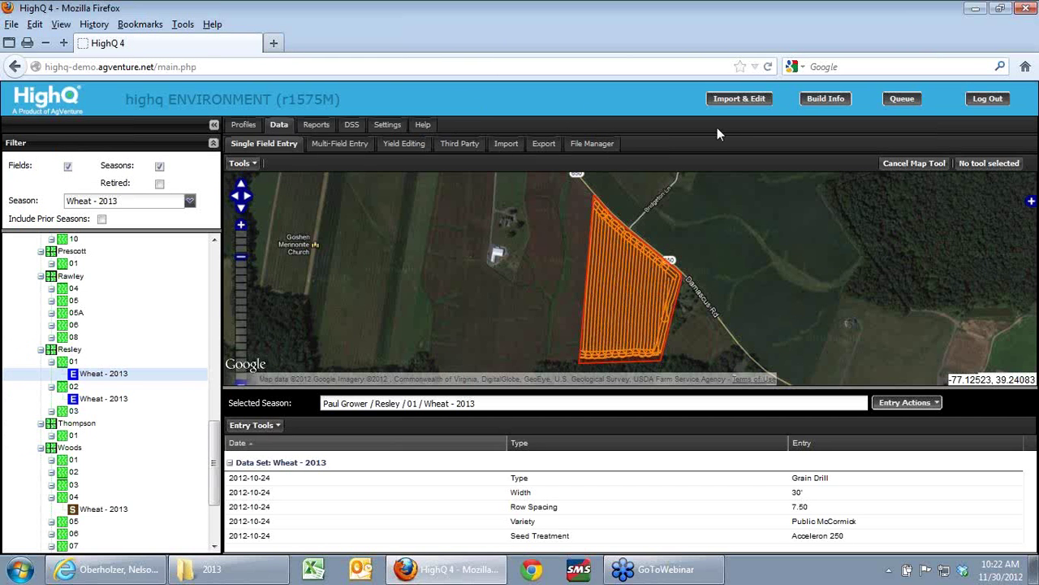
click(743, 99)
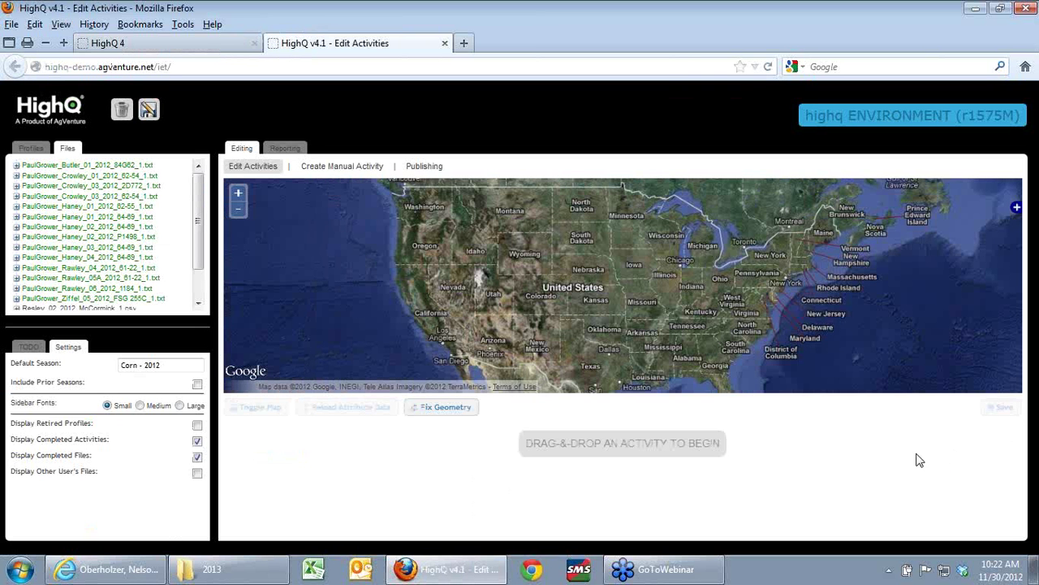
Switch to the HighQ 4 page and look over the seasons listed in its season filter
click(179, 47)
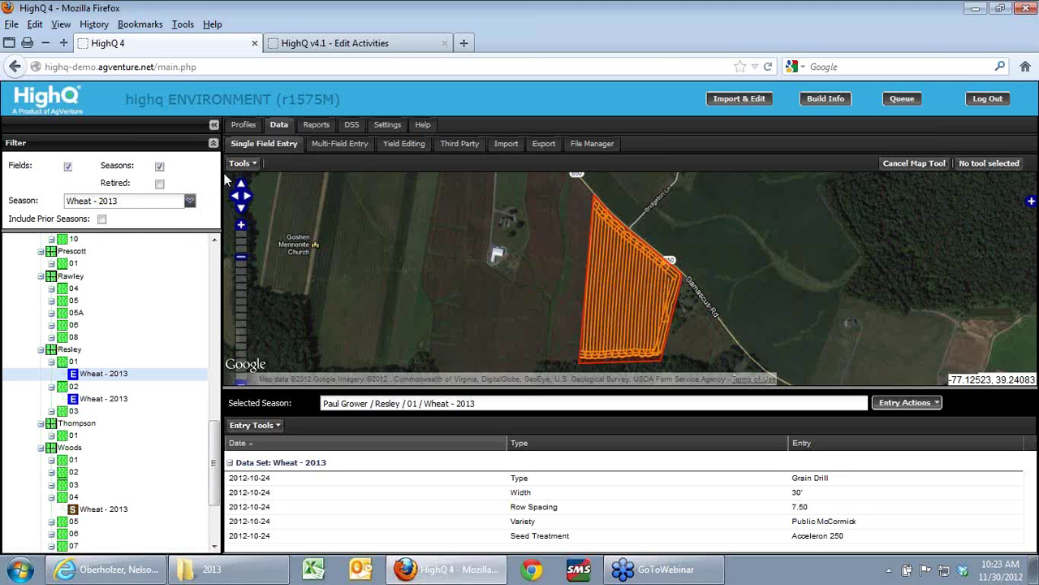
click(190, 200)
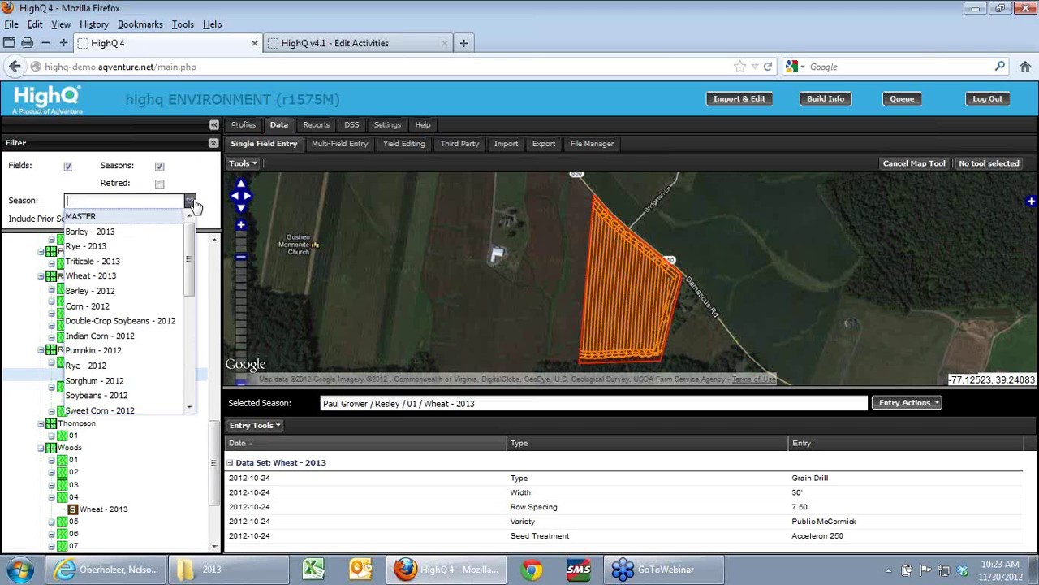
drag(189, 264, 230, 233)
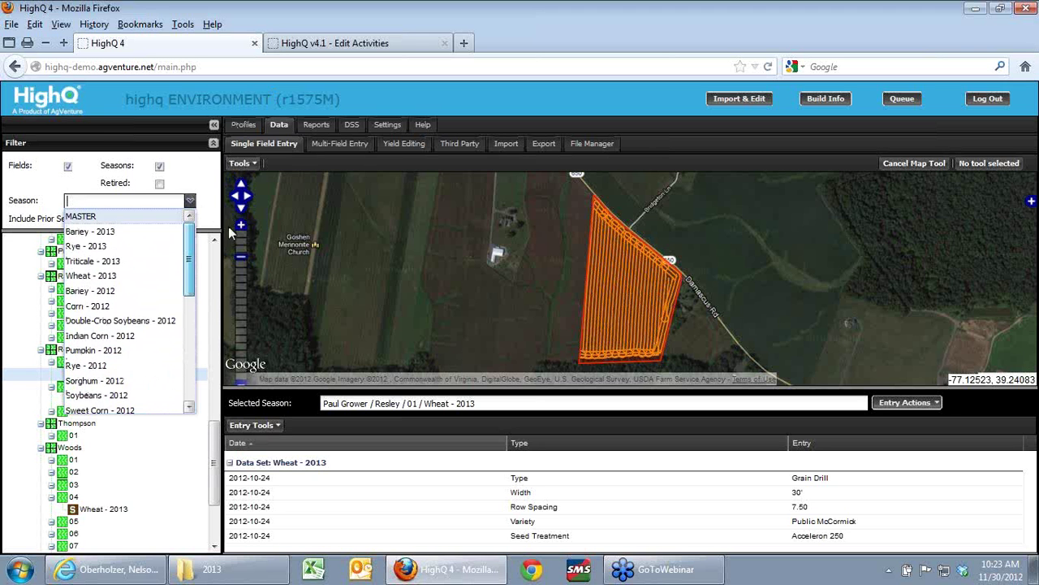
click(190, 201)
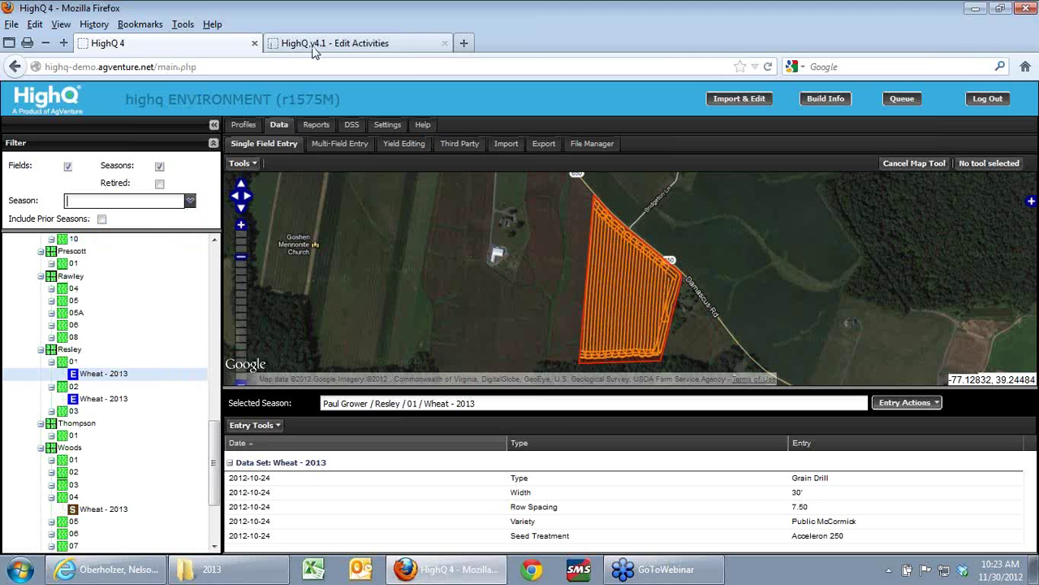
Try to add a crop preference for Unassigned with Acres as the unit of measure in the HighQ 4 settings
click(378, 125)
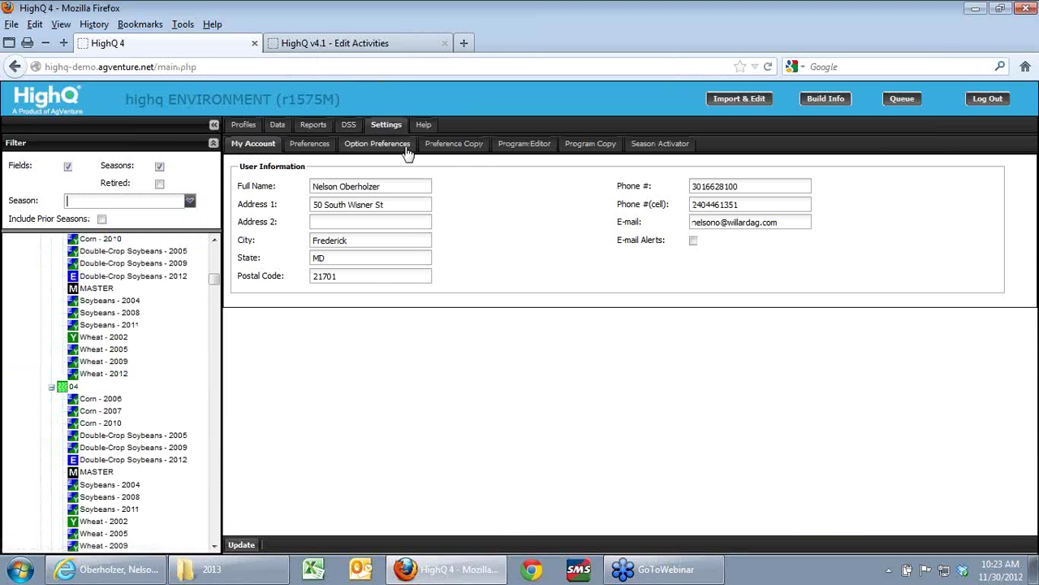
click(309, 146)
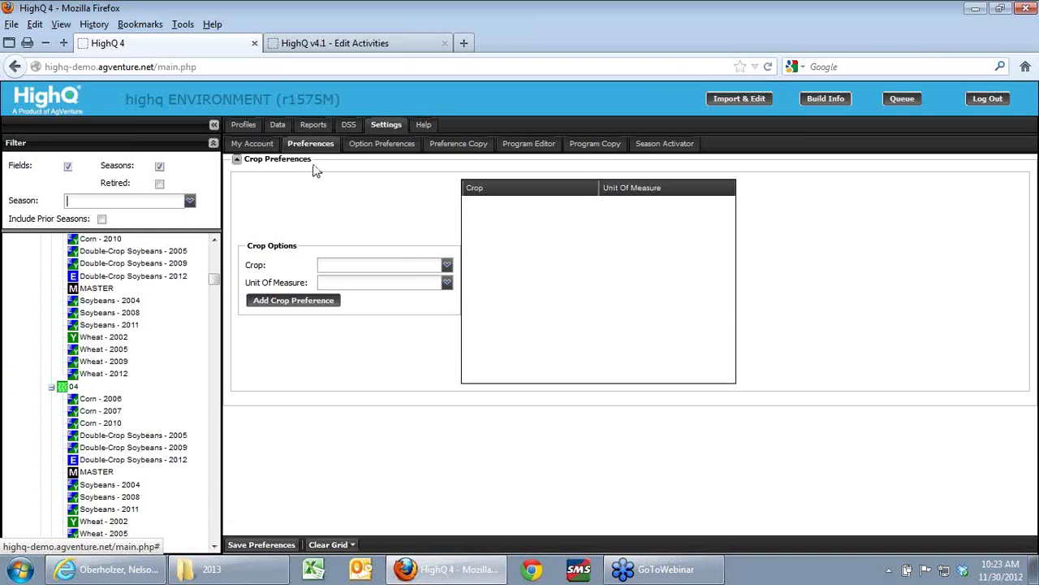
click(447, 266)
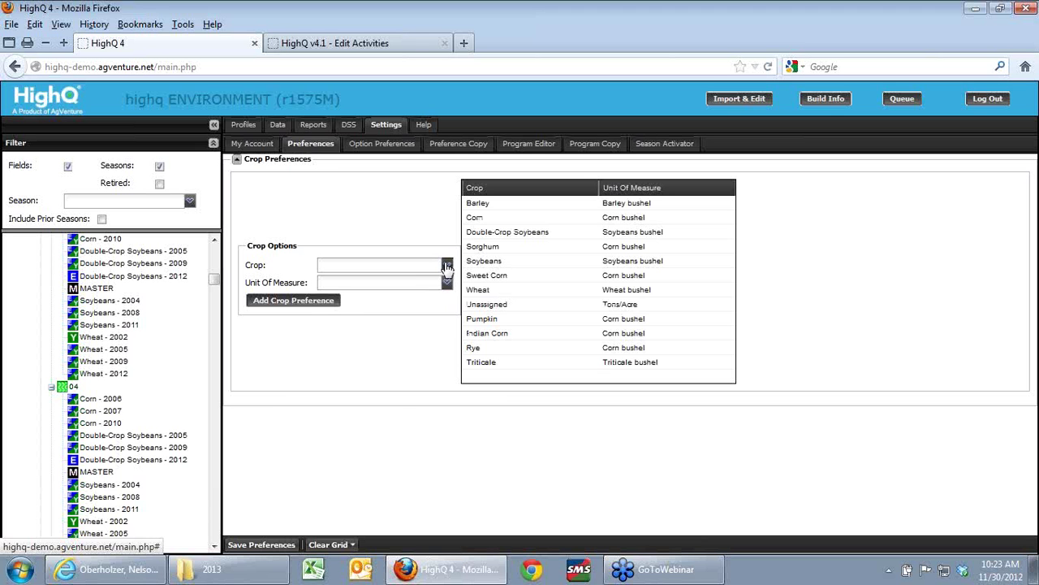
scroll(370, 439, down, 6)
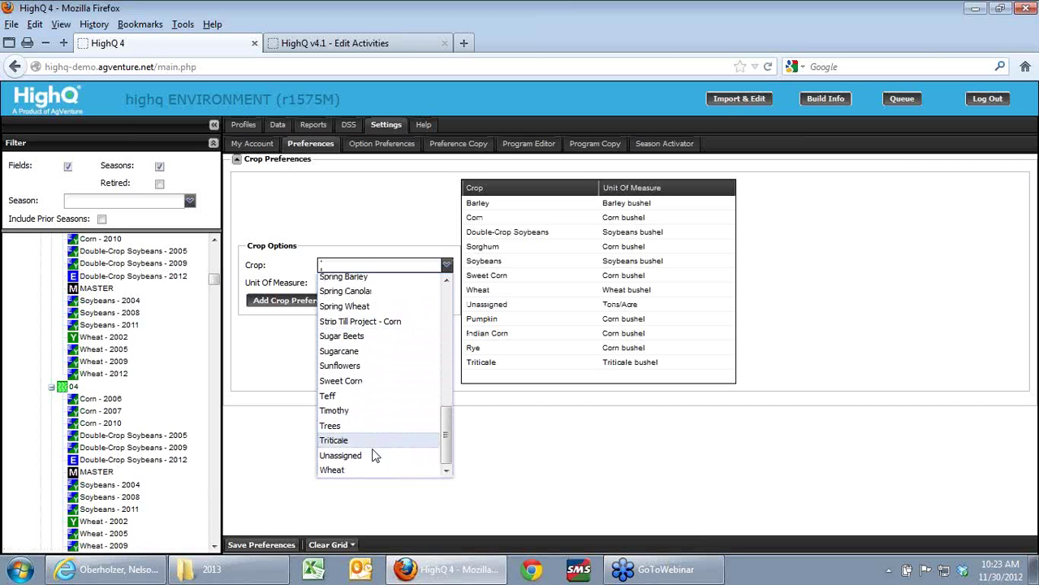
click(374, 456)
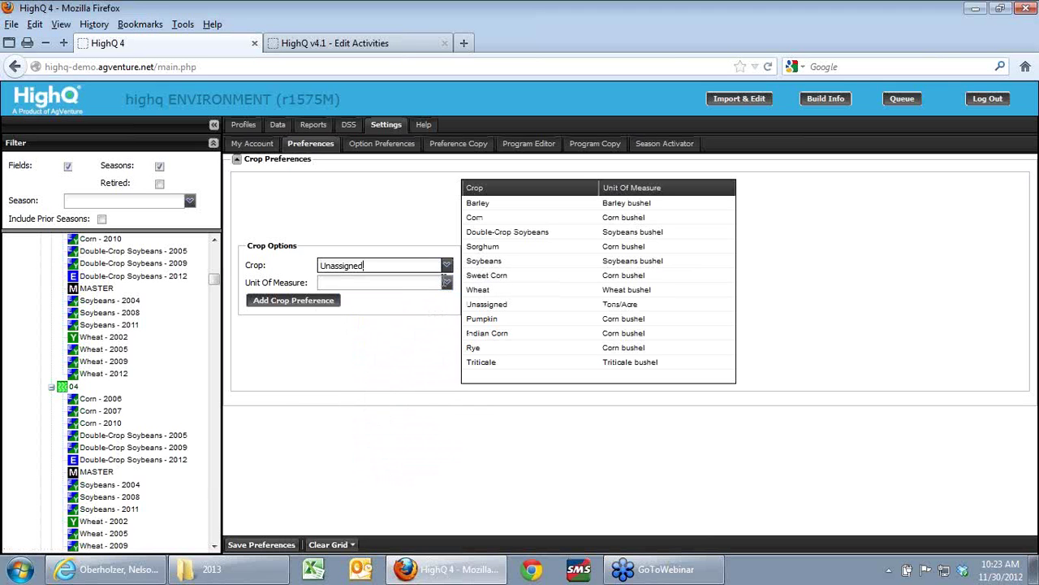
click(446, 283)
click(399, 299)
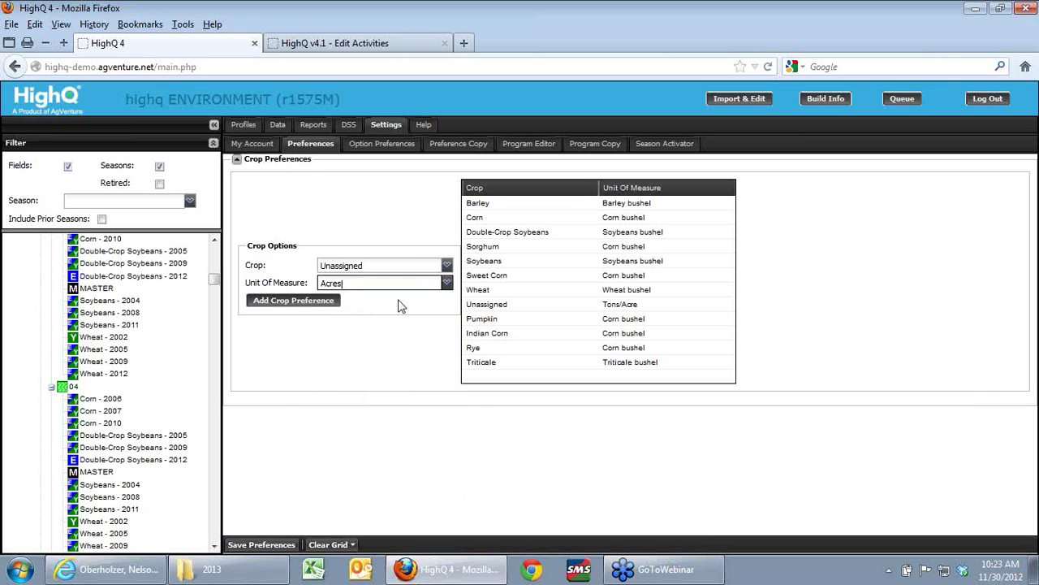
click(292, 302)
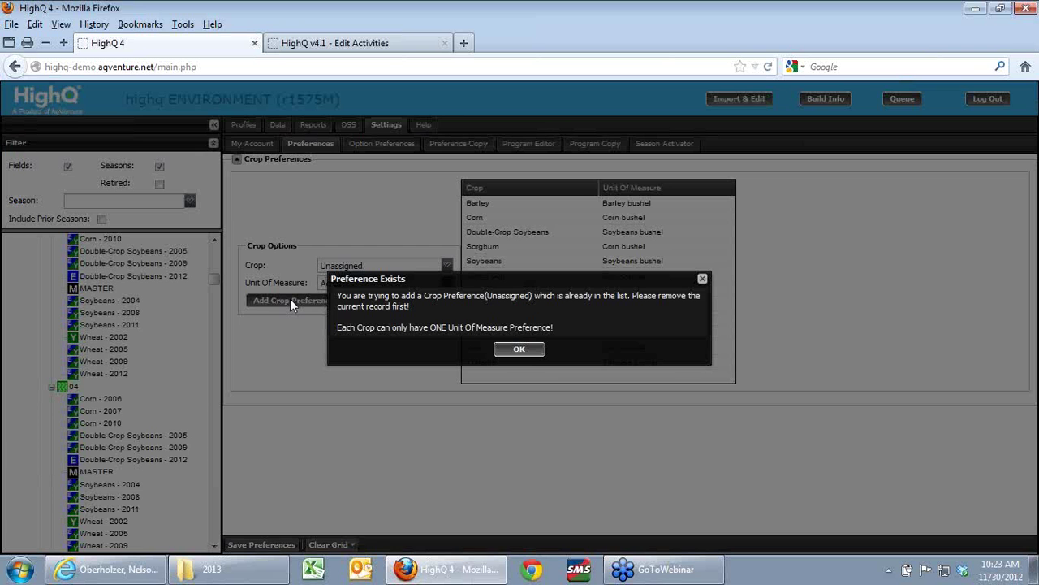
click(524, 350)
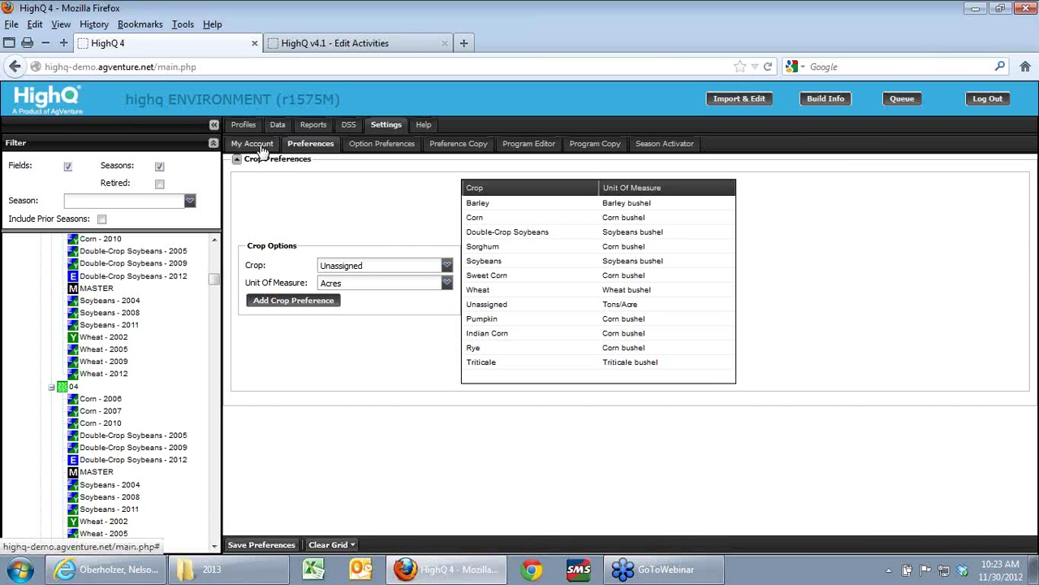
Find Unassigned - 2012 in the HighQ 4 season filter and in the profile season filter on the Edit Activities page
click(190, 201)
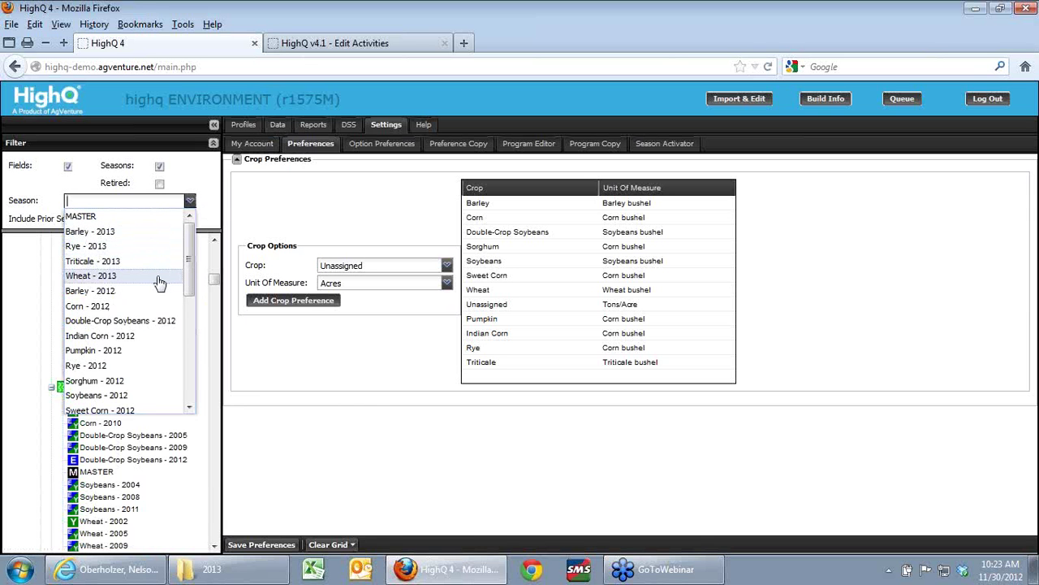
scroll(157, 285, down, 3)
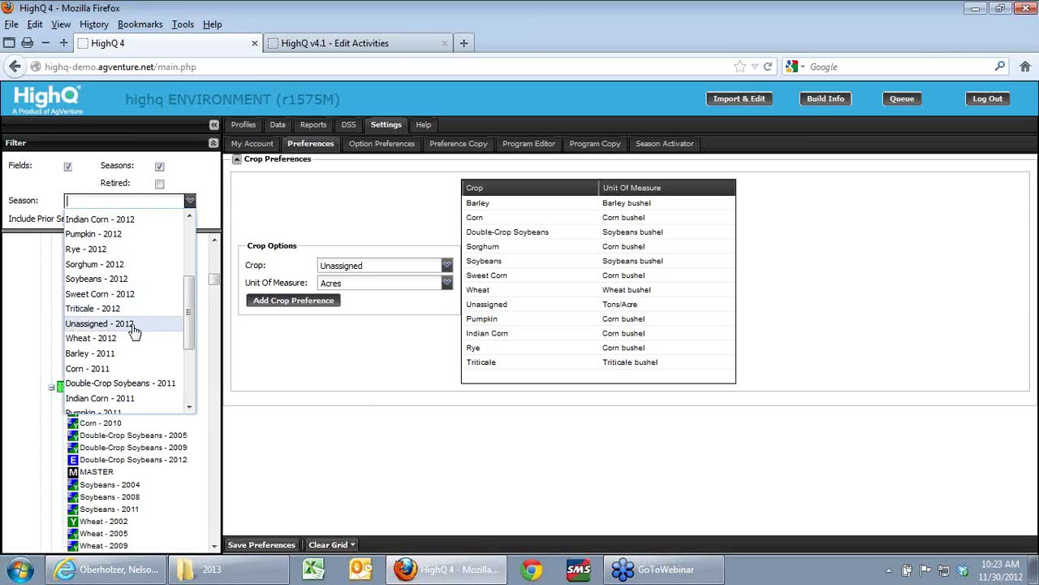
click(377, 45)
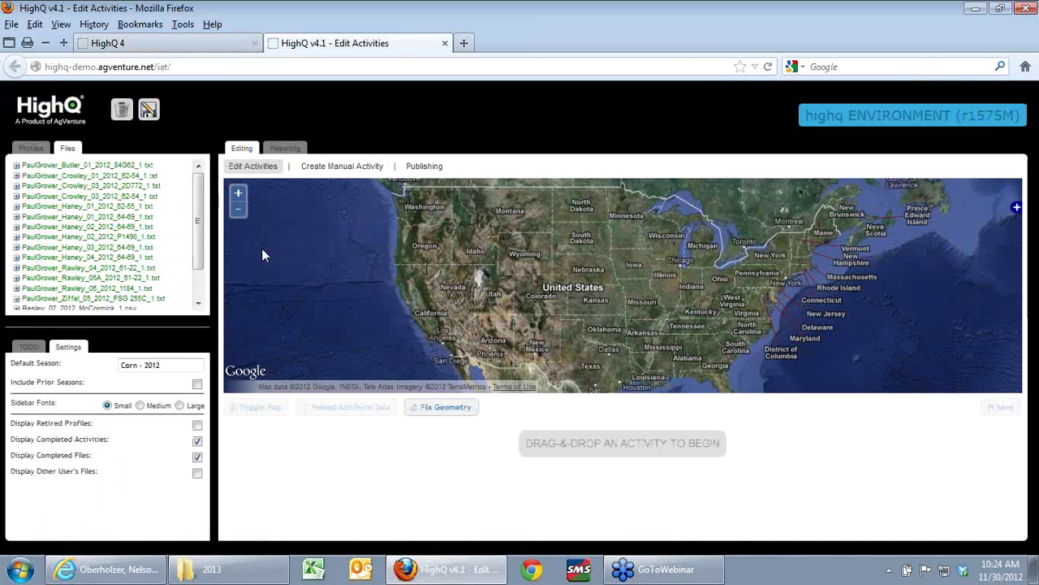
click(32, 148)
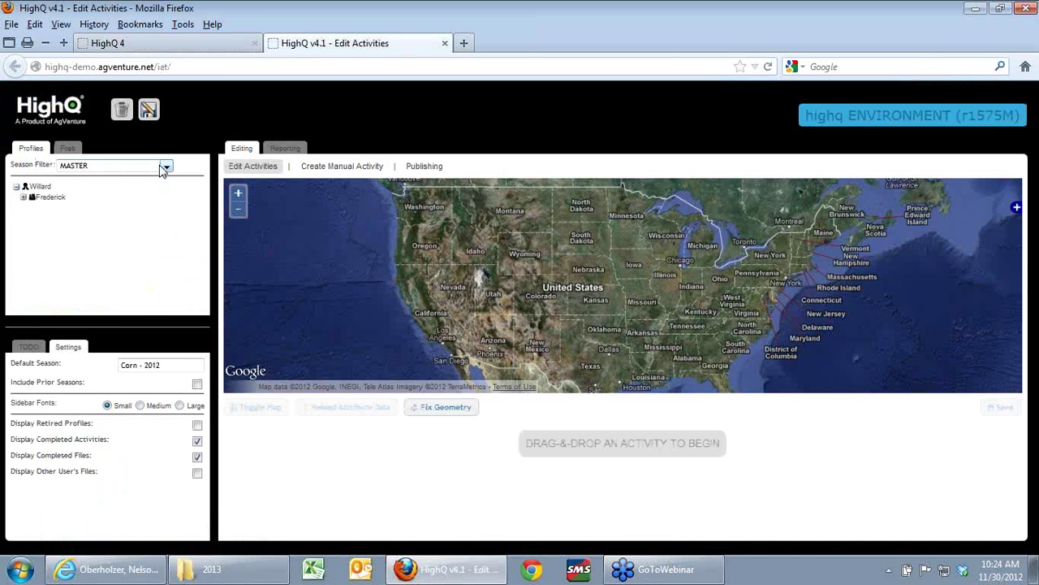
click(164, 168)
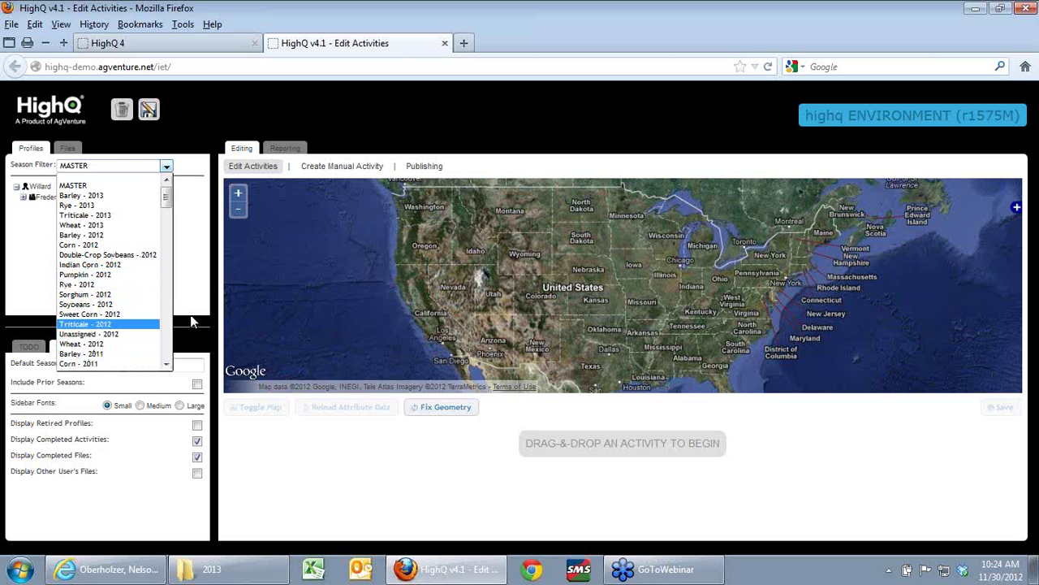
click(204, 278)
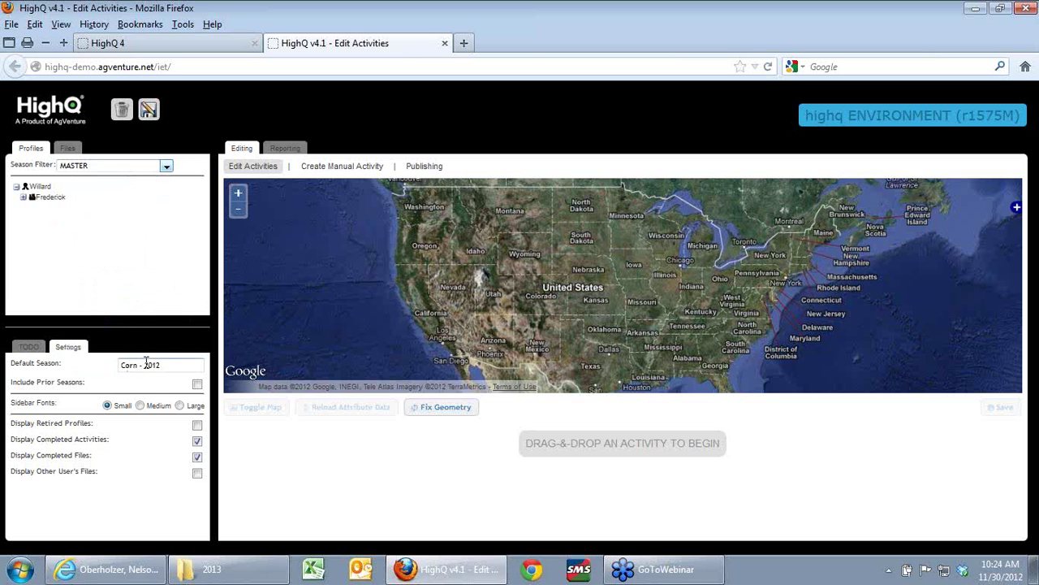
Set the default season to Unassigned - 2012
drag(169, 366, 108, 372)
text(un)
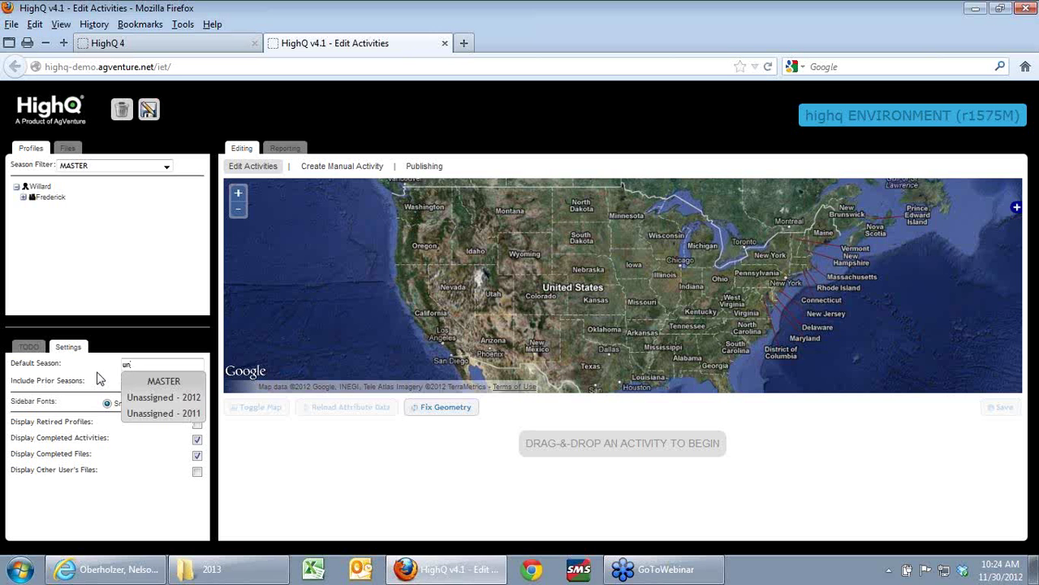
click(173, 398)
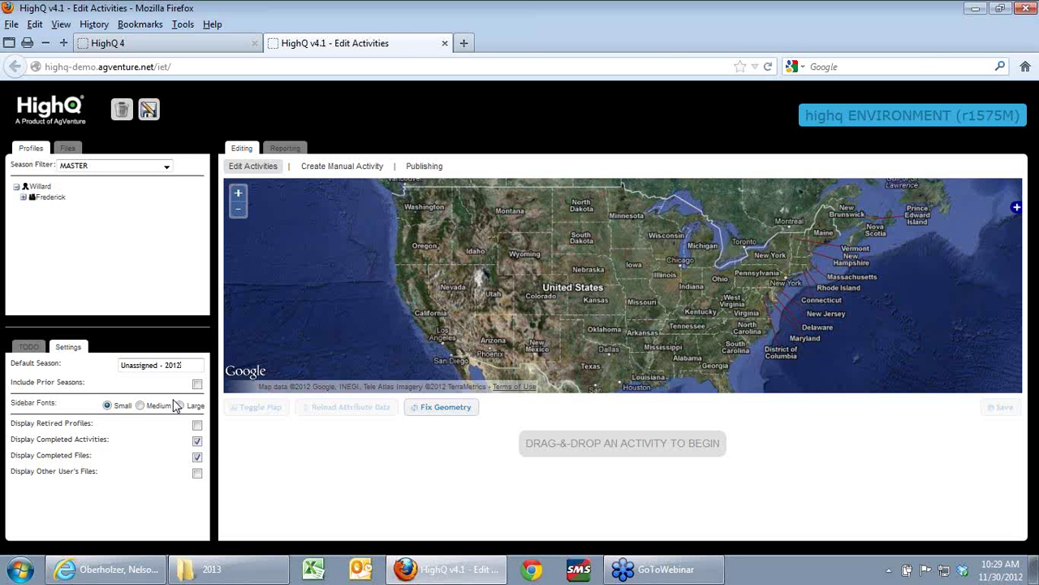
Expand Frederick in the profile tree and show the TODO list
click(23, 196)
click(30, 347)
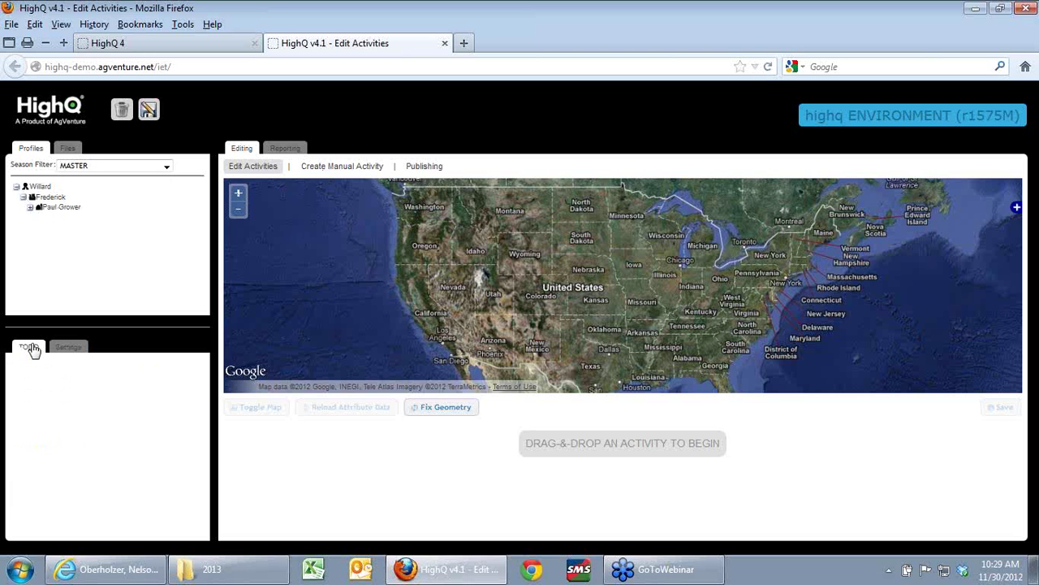
Review the uncompleted activities and unpublished boundaries in the TODO list, opening Activity #170 and Activity #172 from it
scroll(191, 459, down, 1)
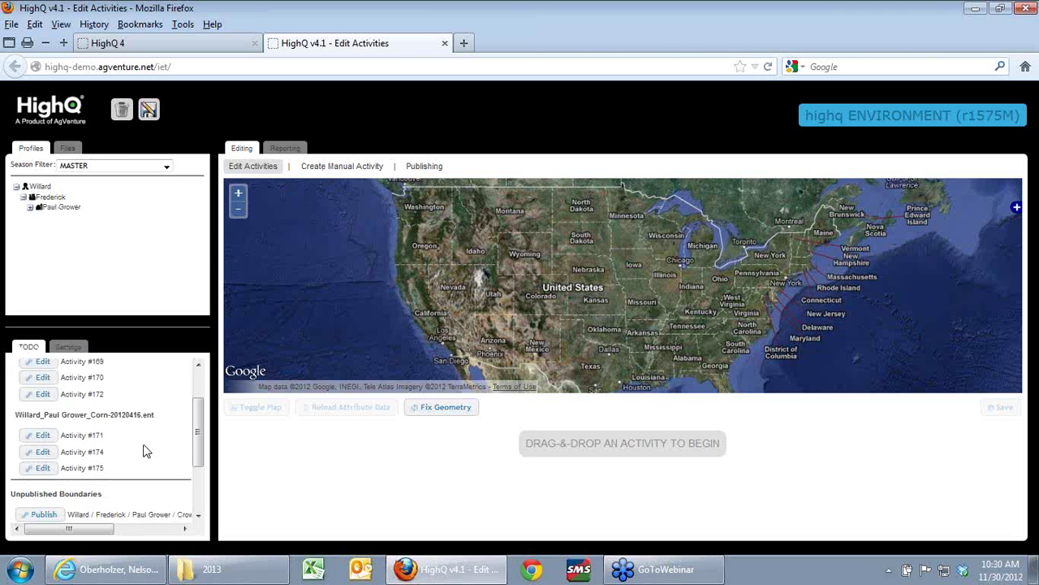
scroll(146, 452, down, 1)
scroll(145, 451, down, 1)
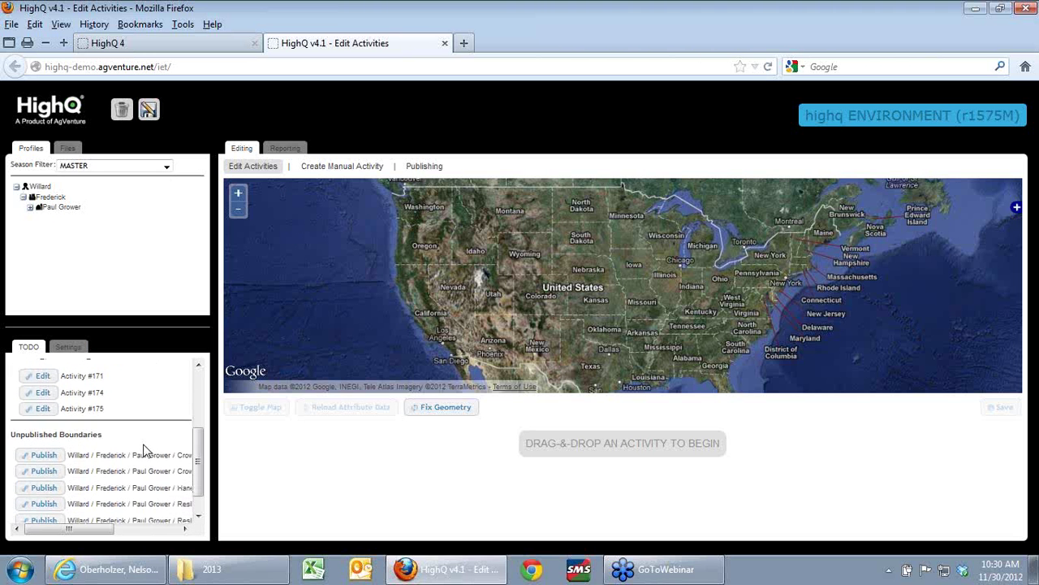
scroll(145, 451, up, 2)
scroll(146, 451, up, 1)
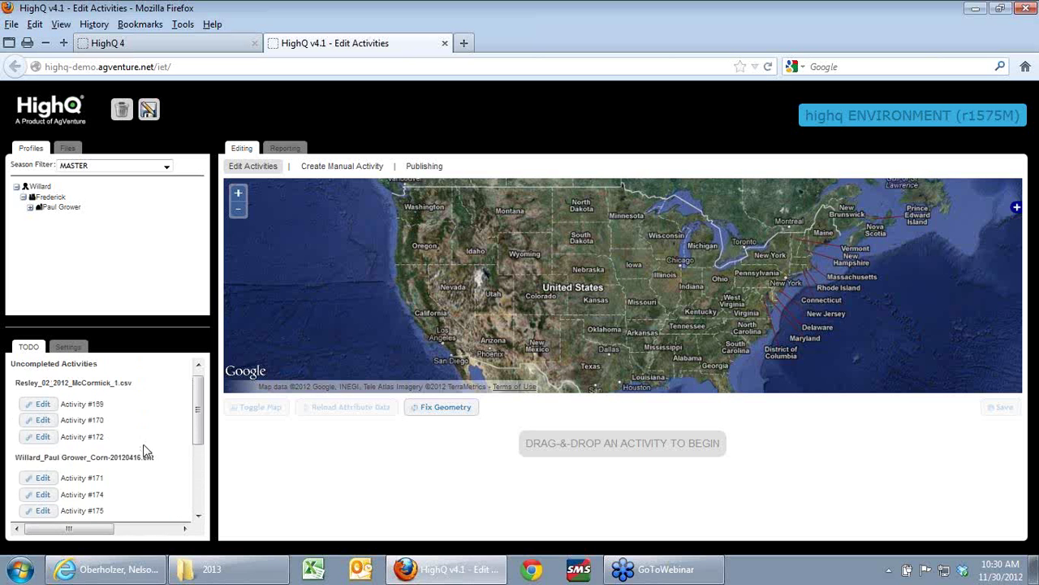
click(44, 430)
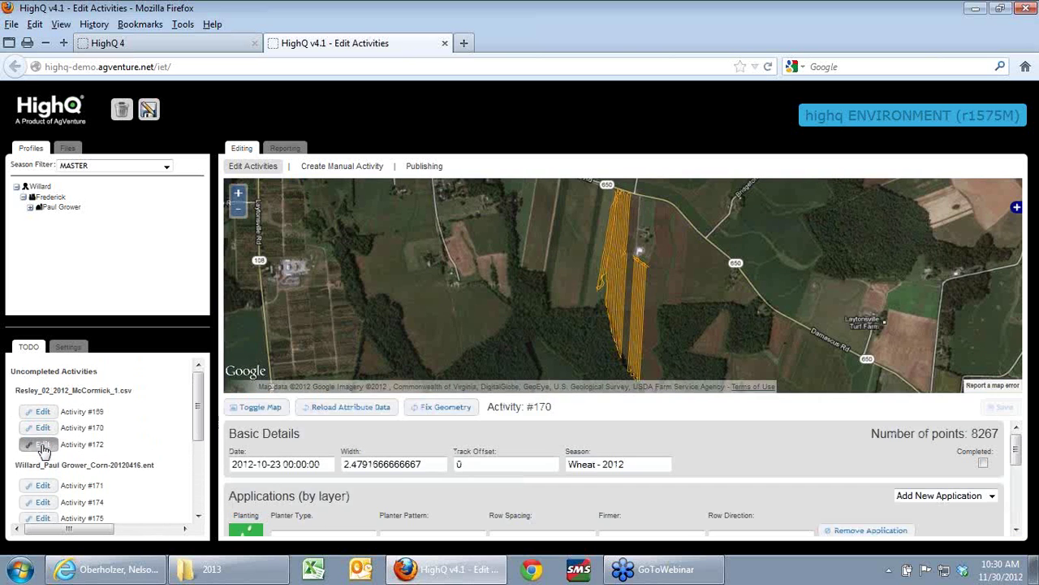
click(43, 447)
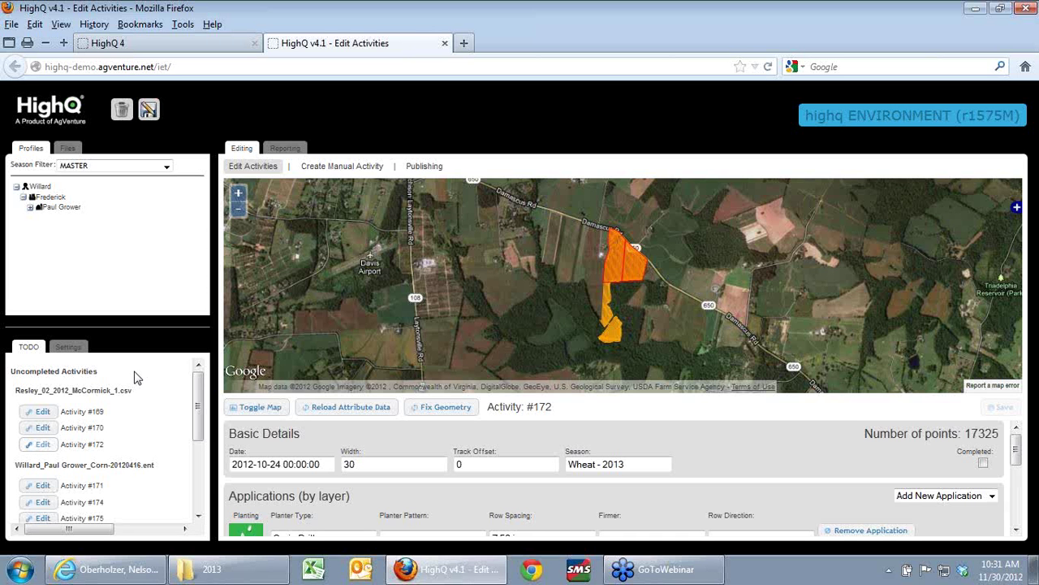
Show the files list and turn off the display of completed files and completed activities in the settings
click(73, 348)
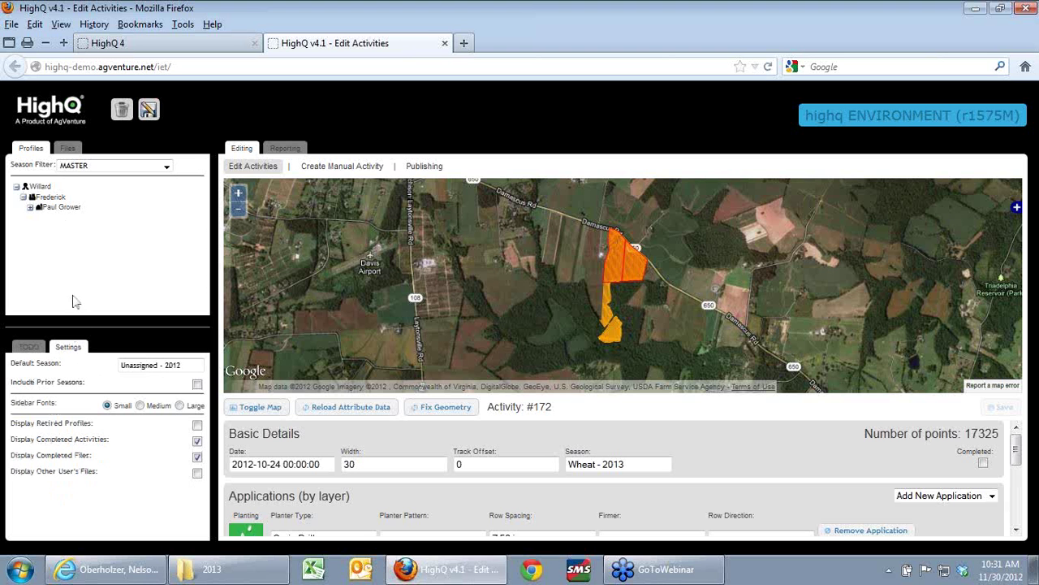
click(67, 150)
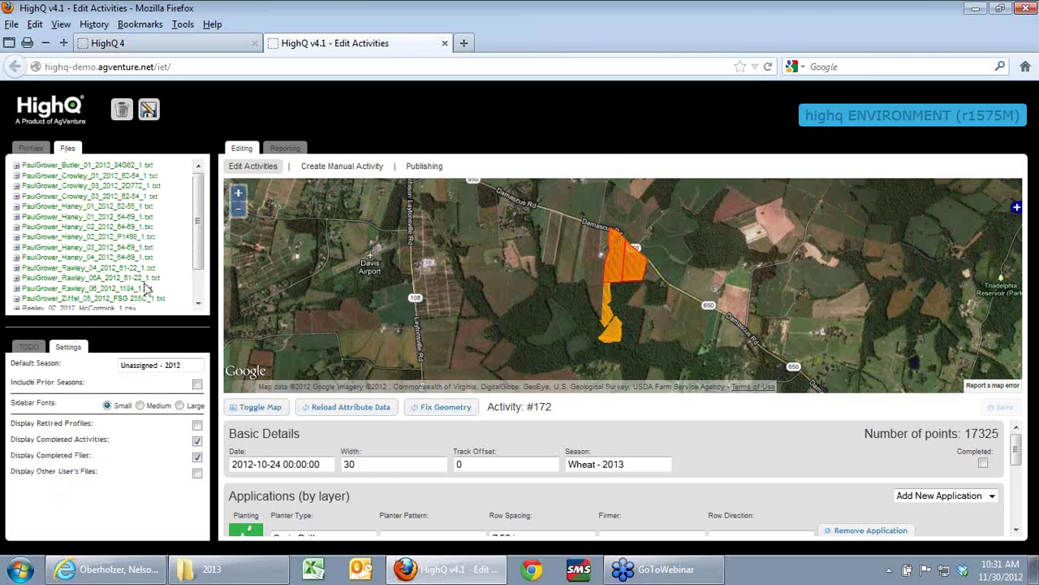
click(198, 458)
click(198, 442)
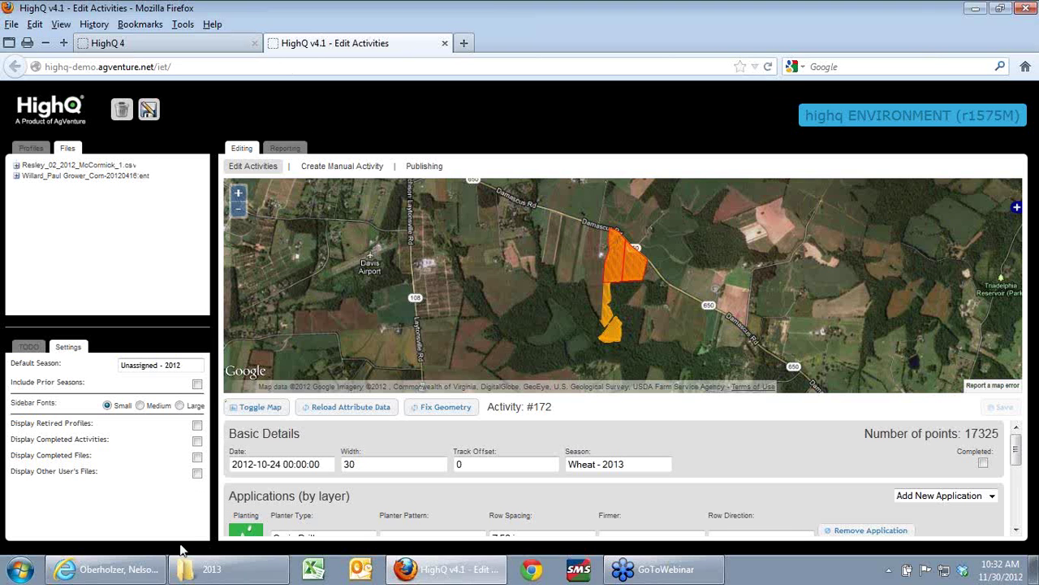
Switch to the 2013 demo data folder in Windows Explorer
click(239, 578)
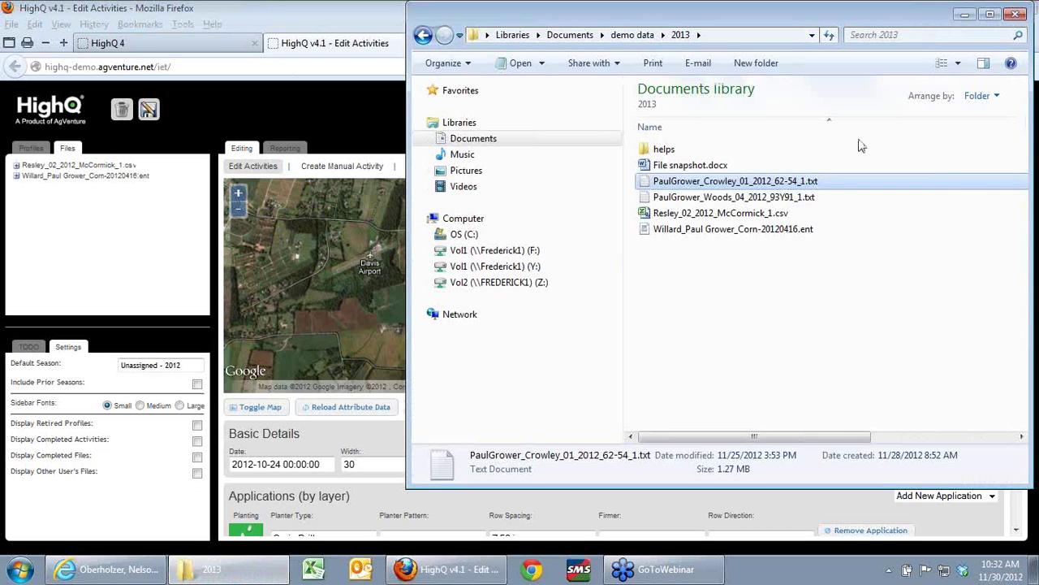